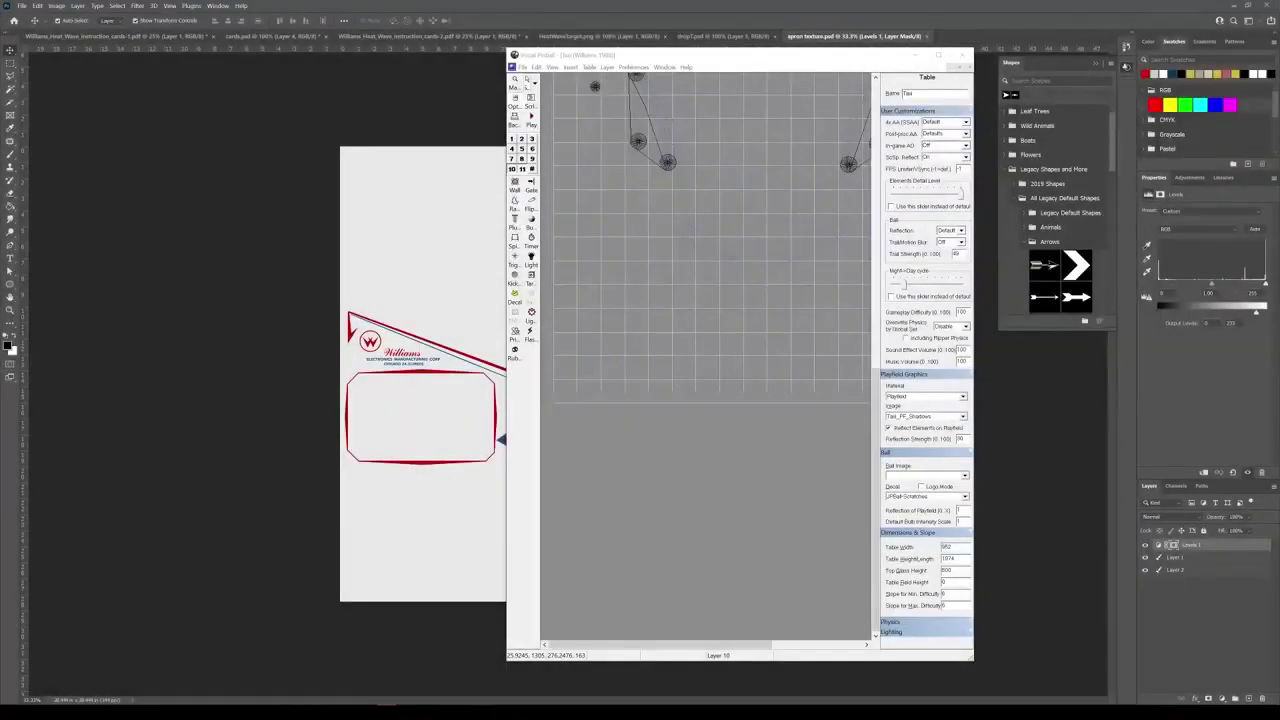
Select both the left and right flippers together and assign them to Layer10
click(710, 244)
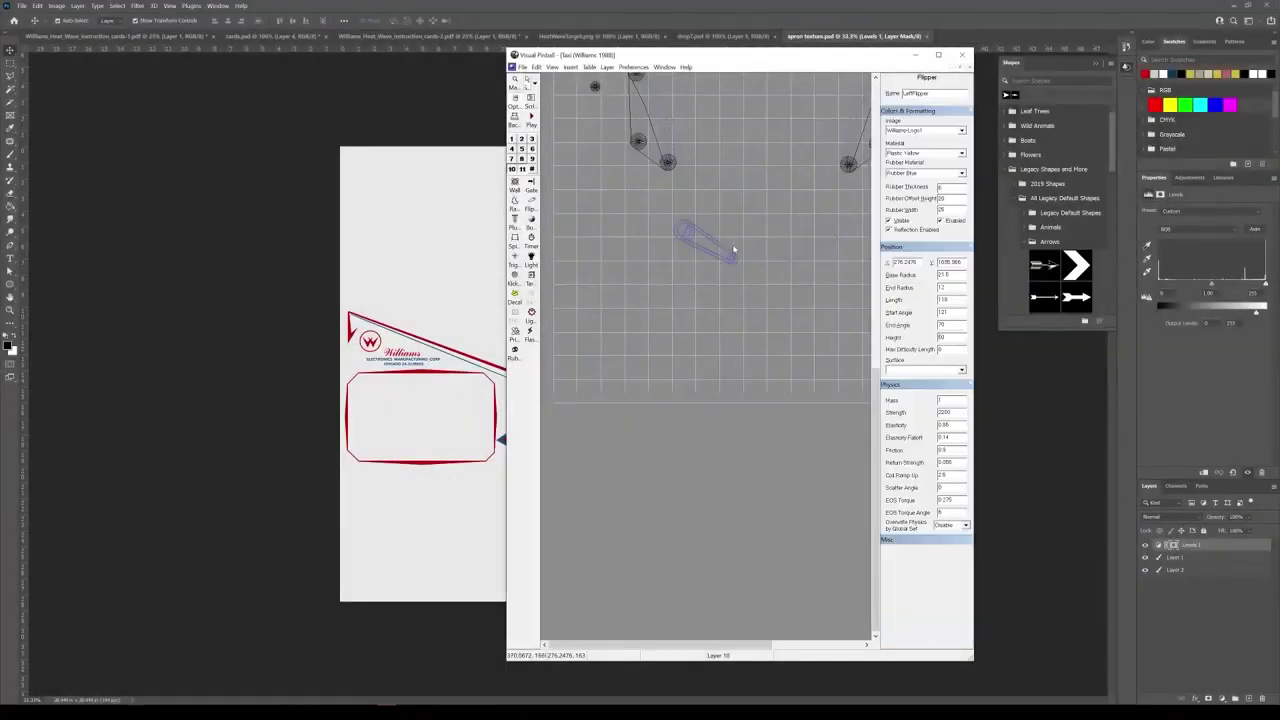
click(808, 258)
right_click(807, 256)
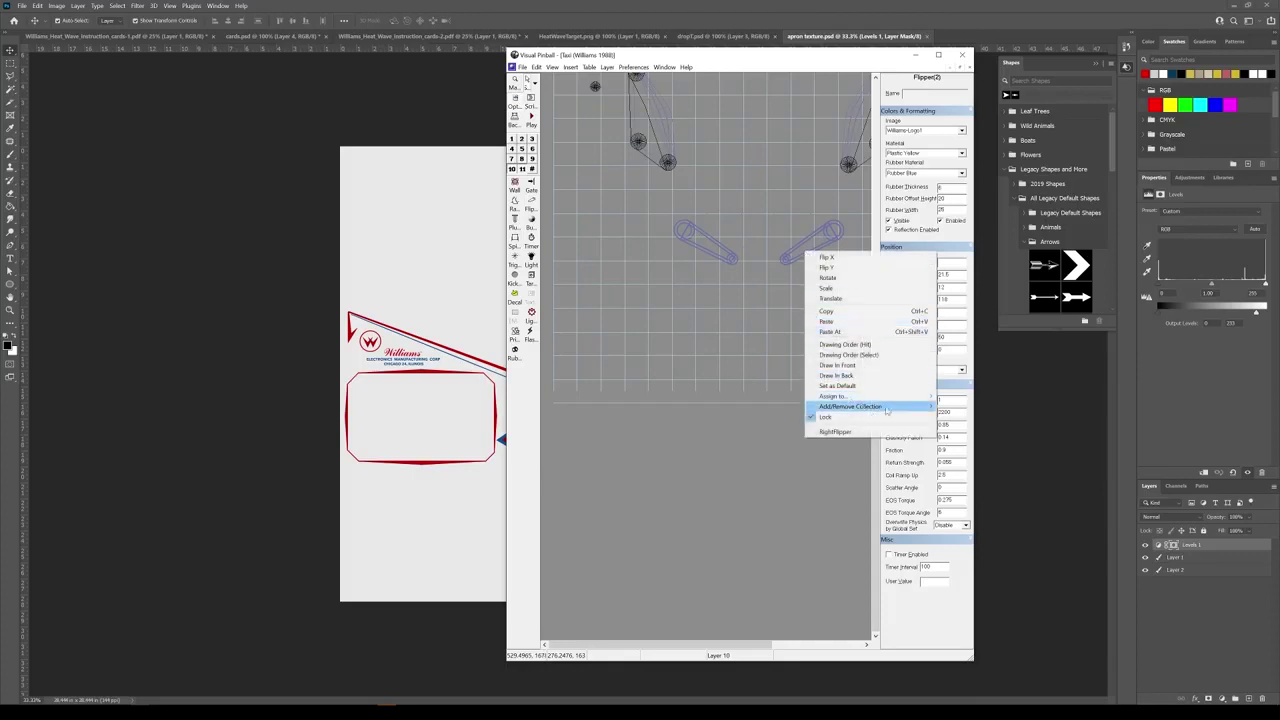
mouse_move(888, 396)
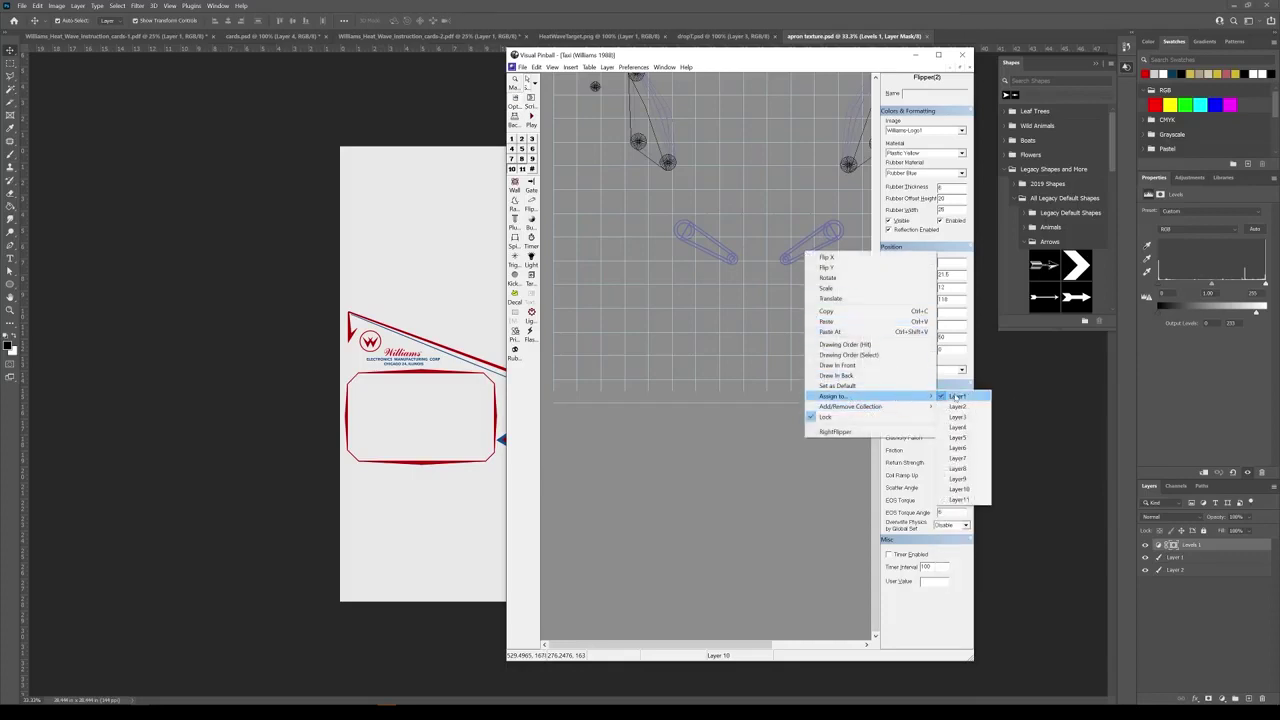
click(958, 489)
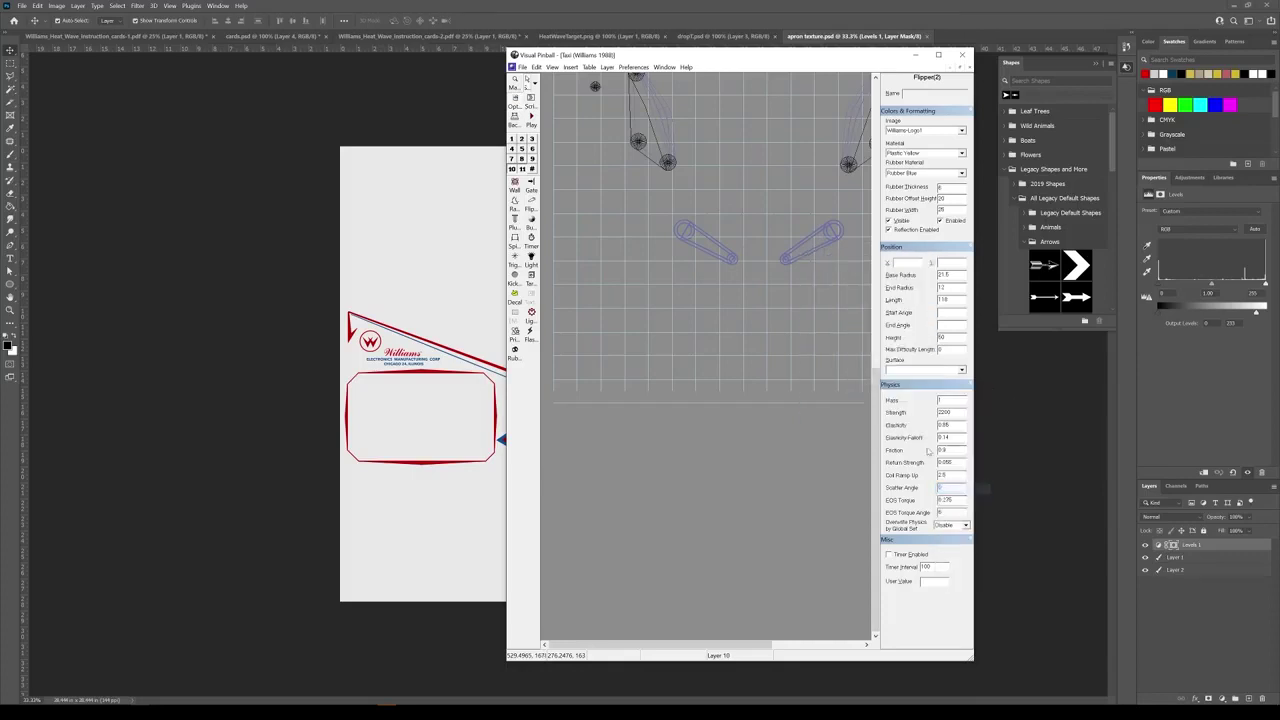
Hide all layers, and show only layers 10 and 11
click(532, 169)
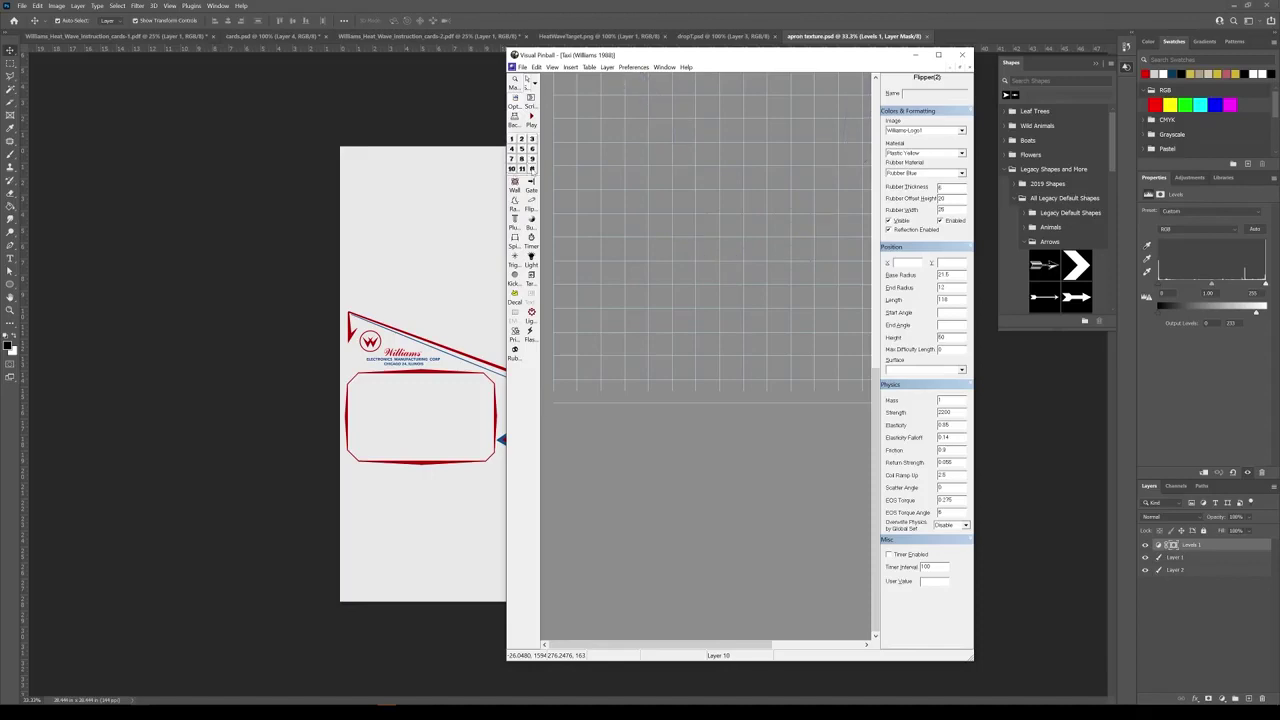
click(512, 169)
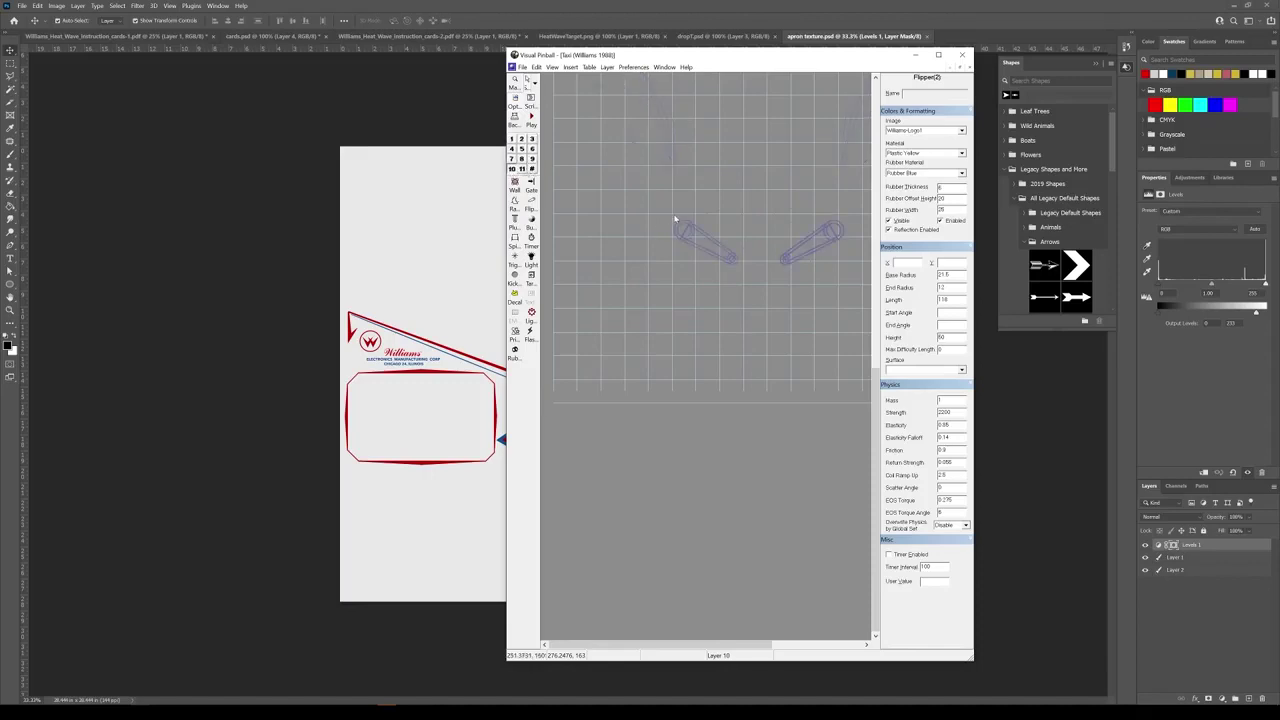
click(521, 169)
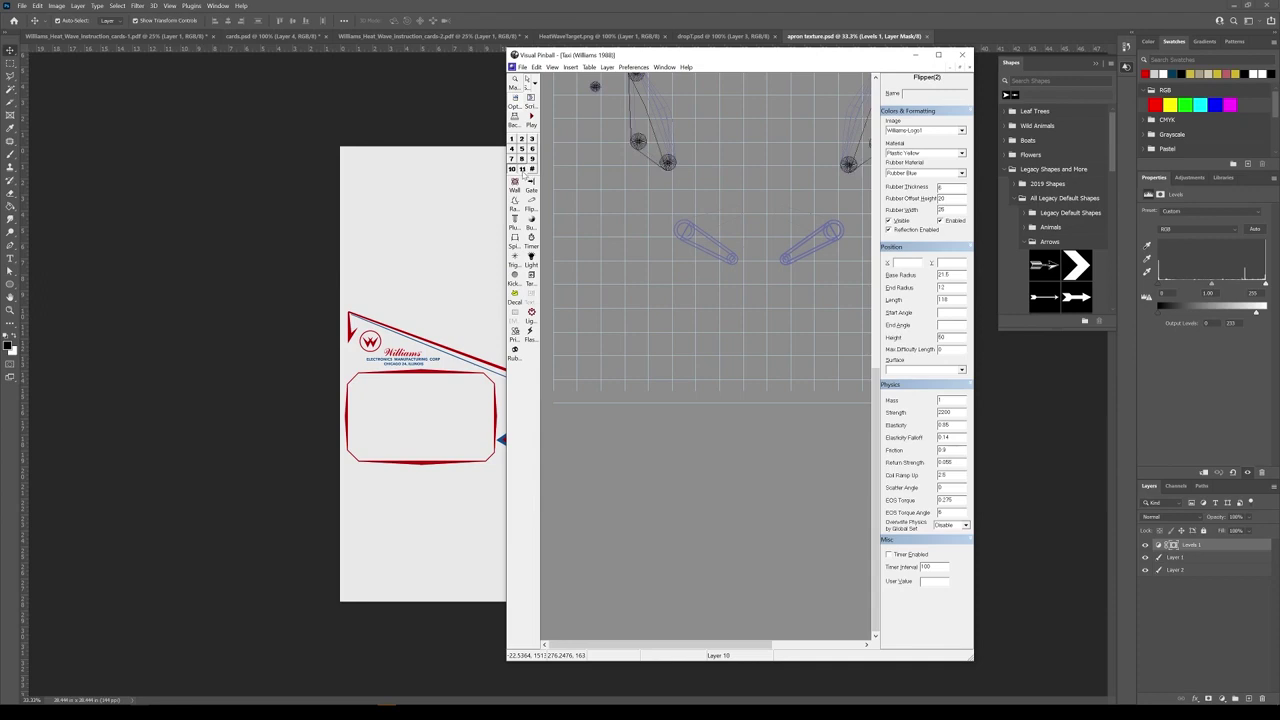
Select Rubber13 among the overlapping objects on the vertical post row beside the table's right edge and view its properties
scroll(732, 224, up, 3)
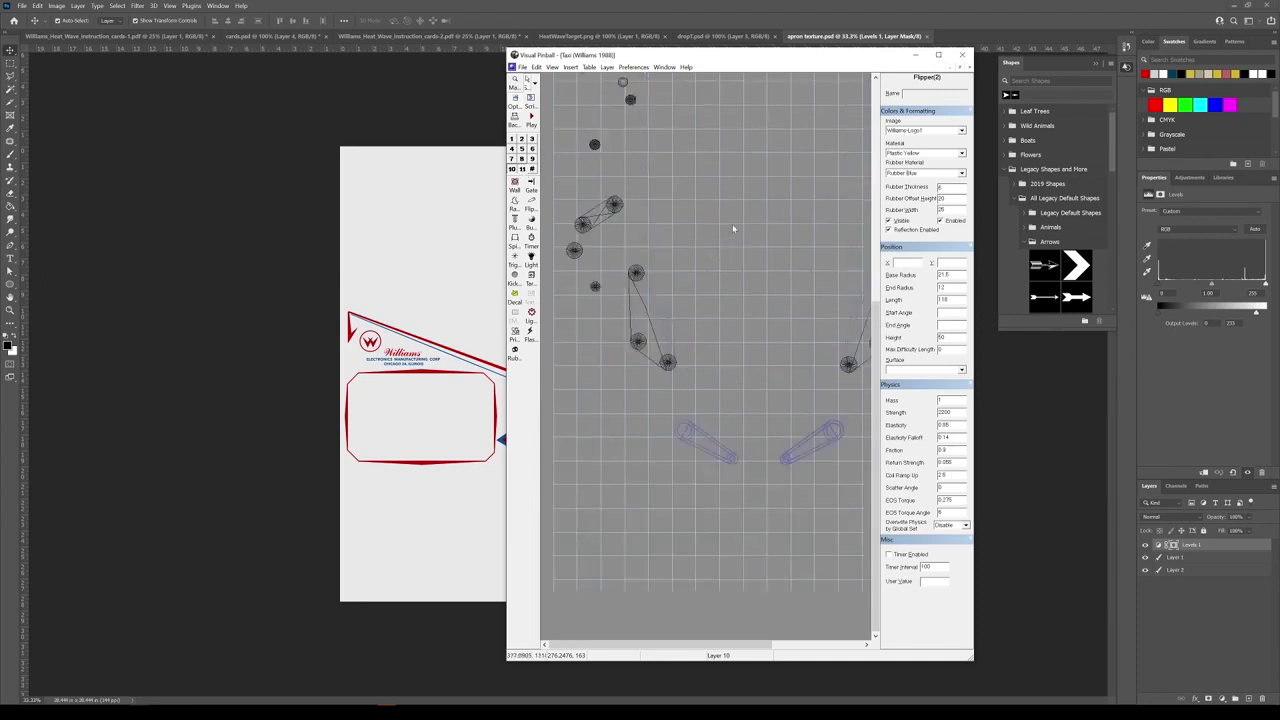
scroll(732, 228, up, 5)
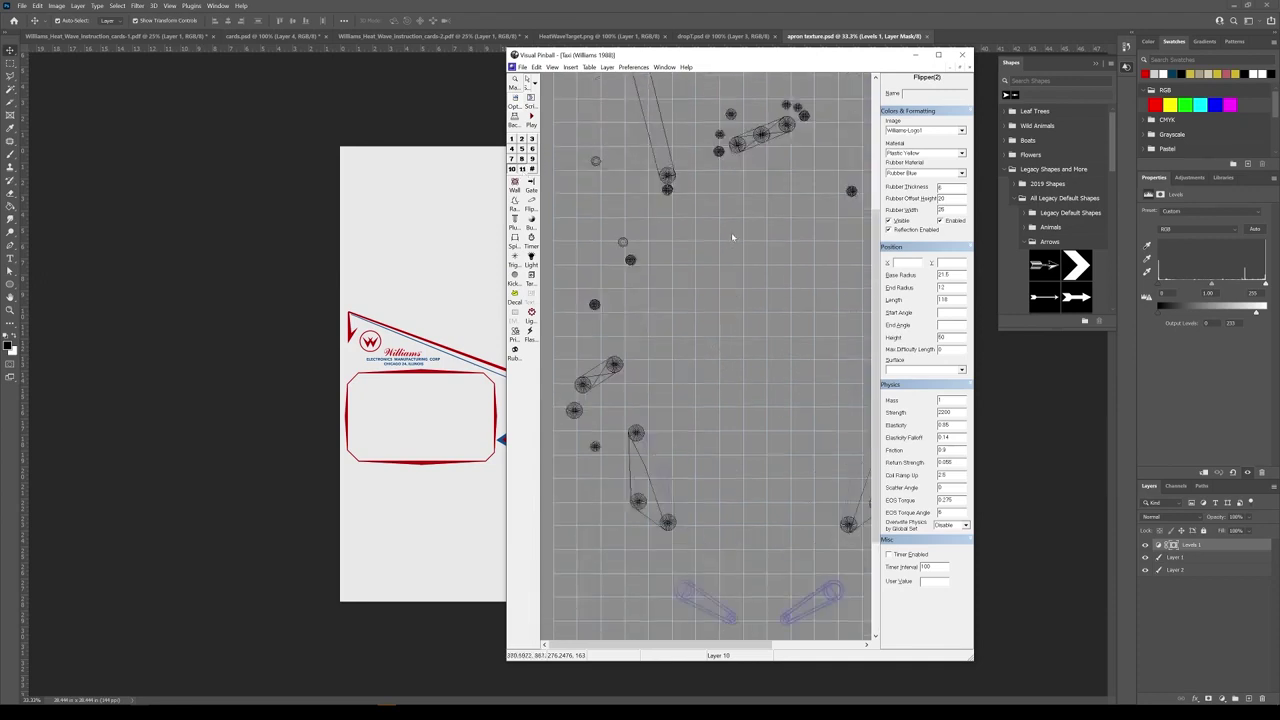
scroll(724, 221, up, 2)
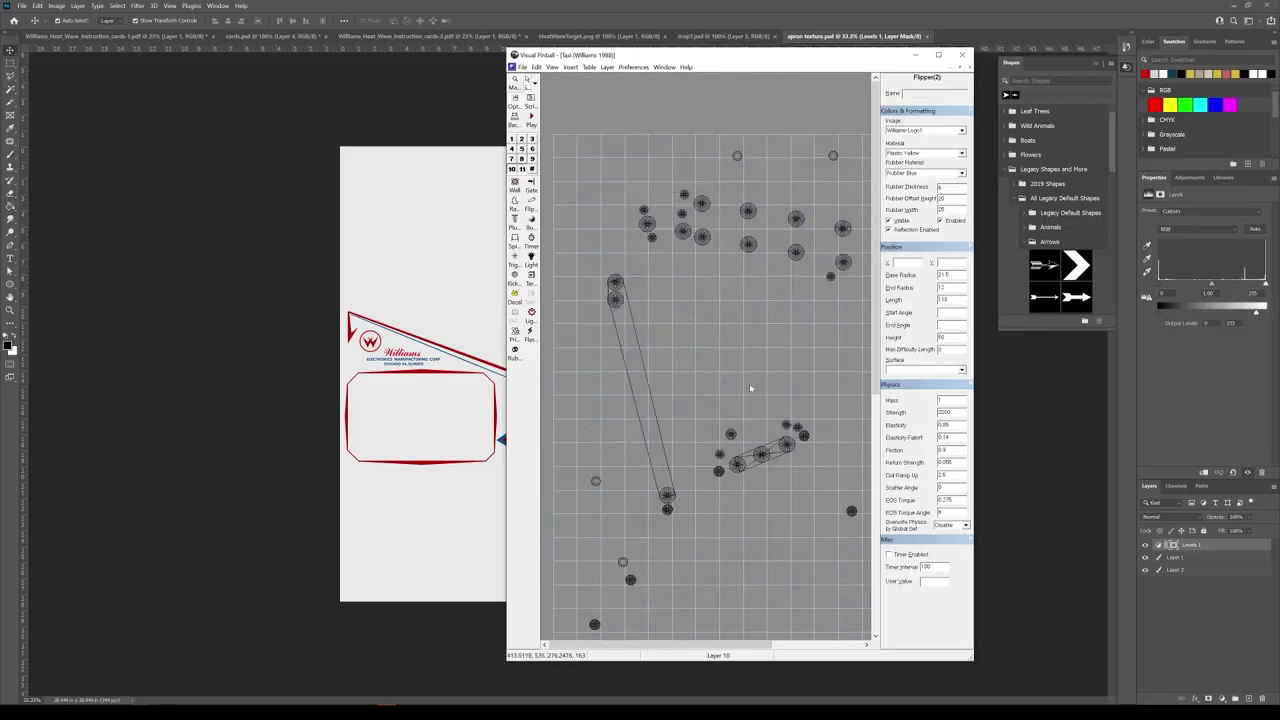
scroll(750, 386, down, 2)
scroll(805, 548, up, 2)
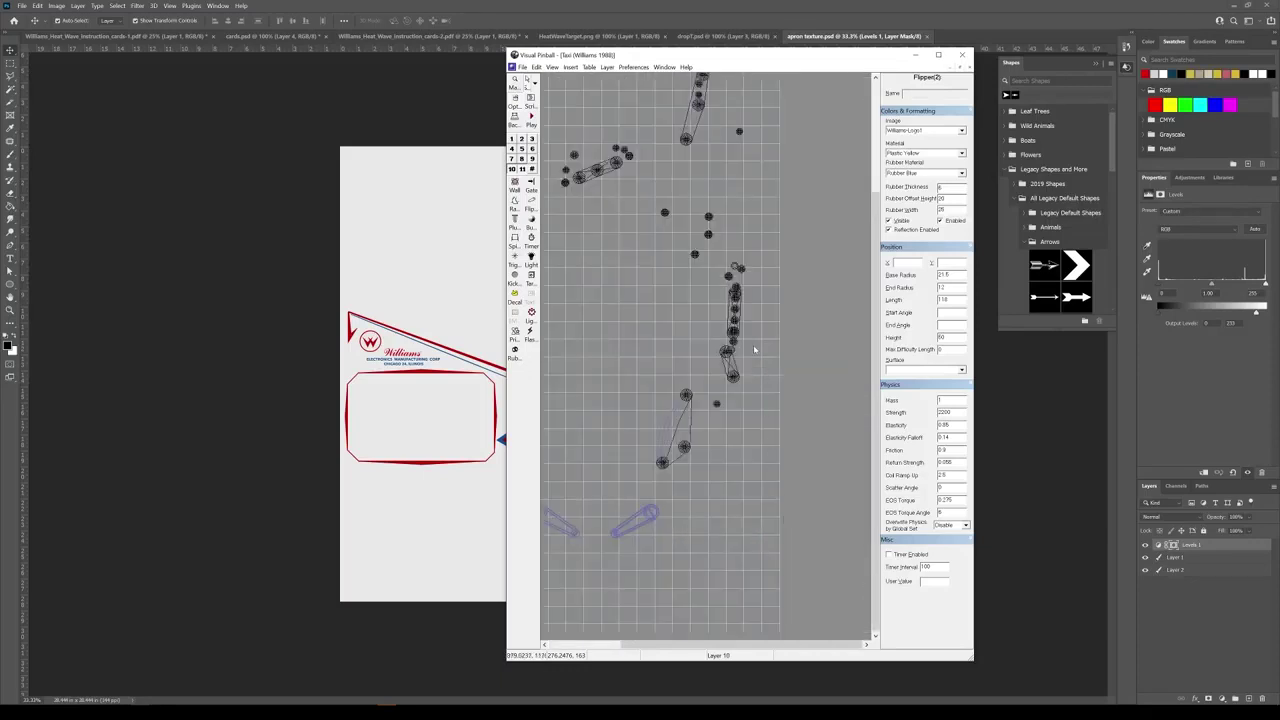
scroll(728, 345, up, 1)
scroll(685, 357, up, 1)
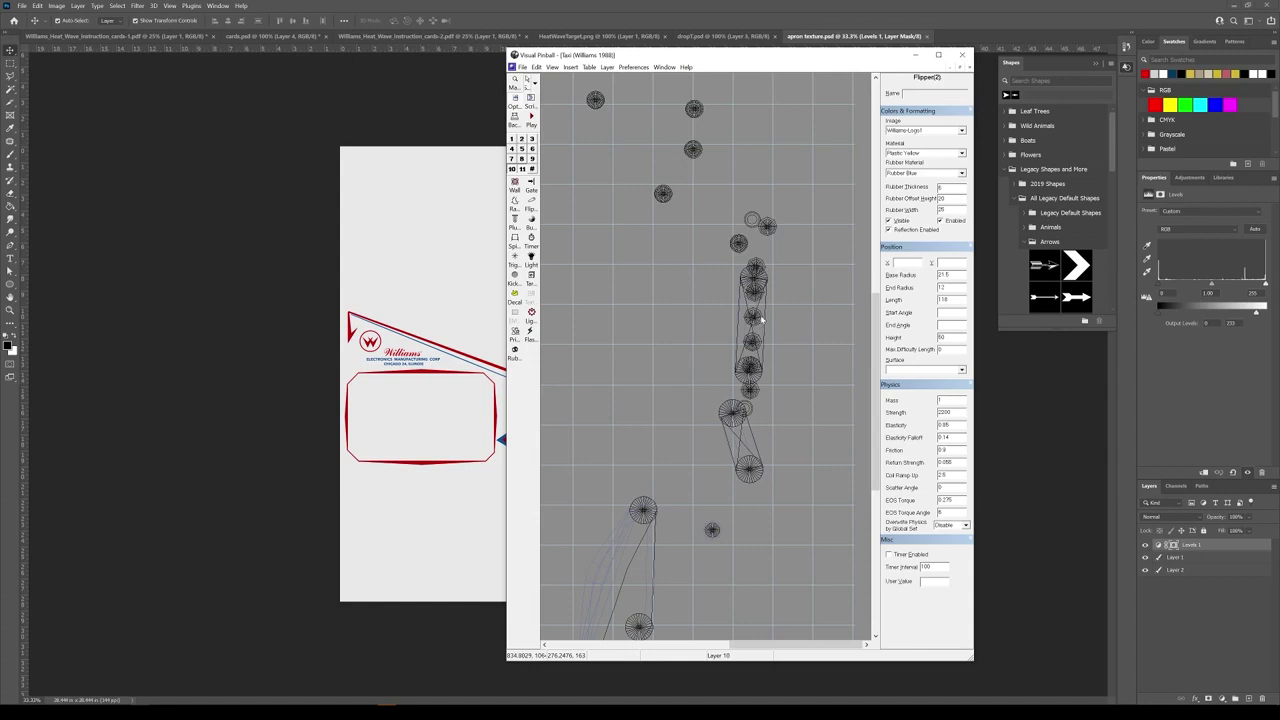
right_click(758, 320)
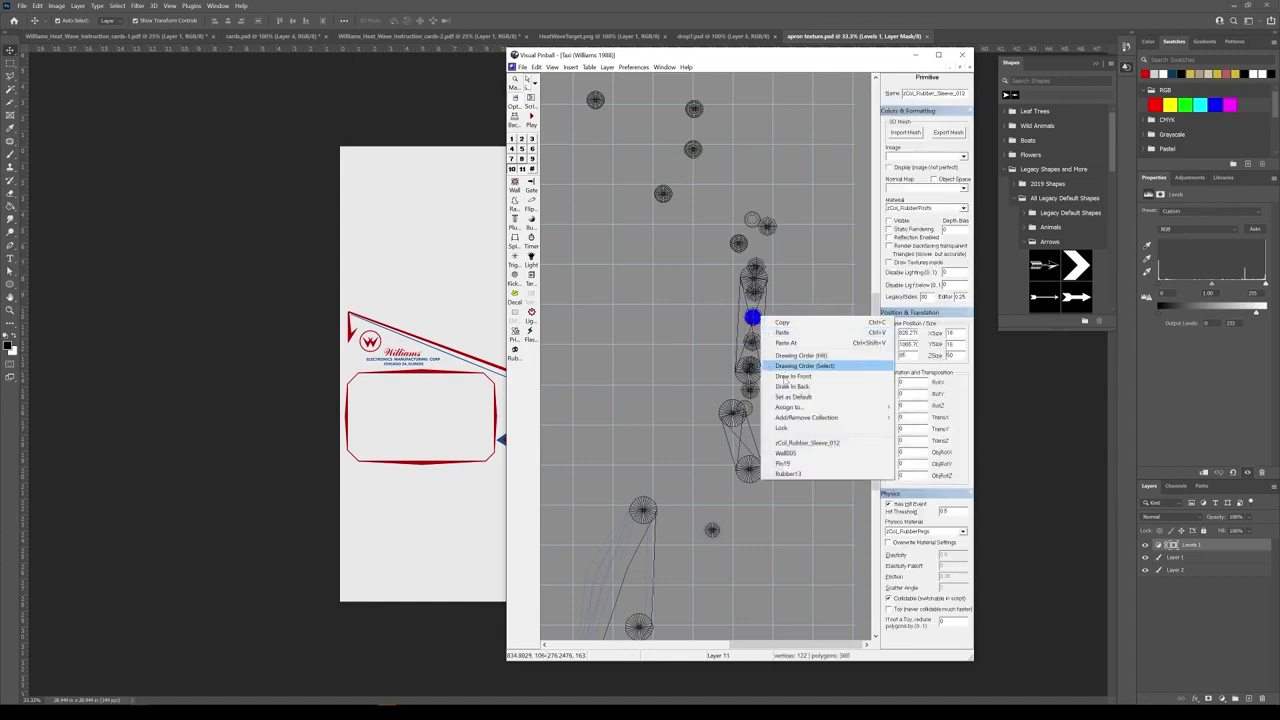
click(812, 476)
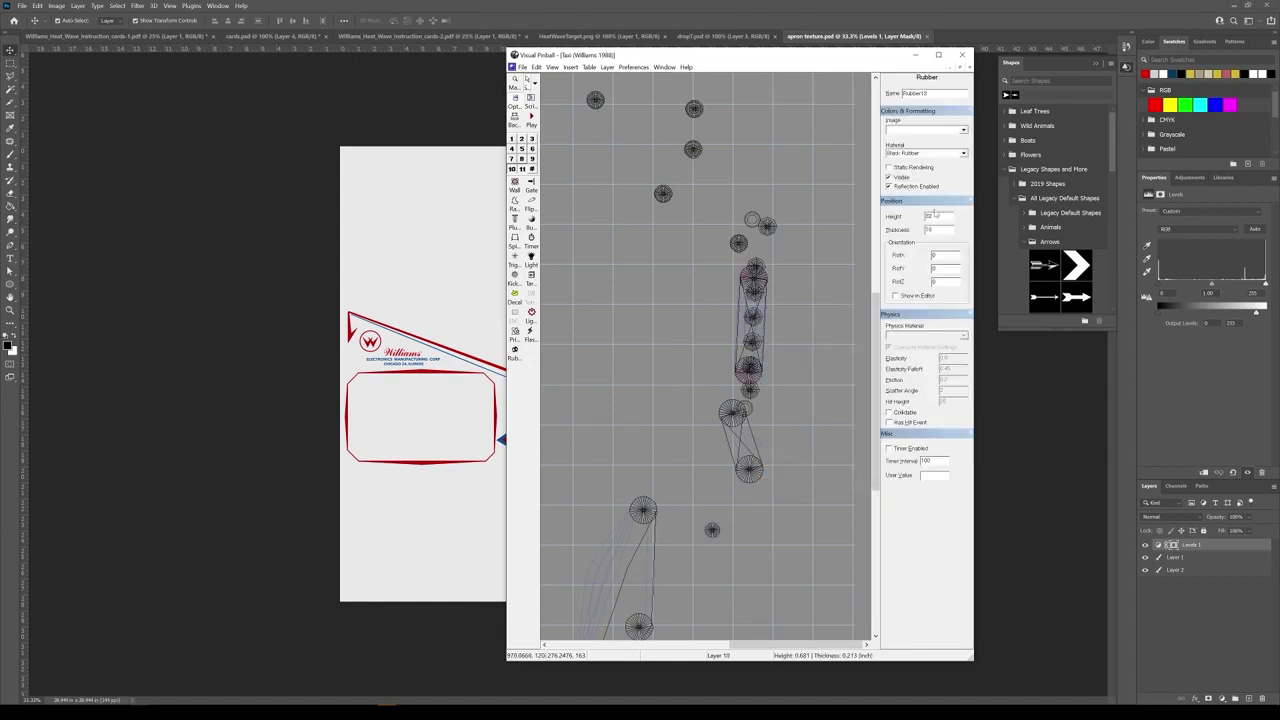
Select Pin20 among the overlapping objects inside the Rubber13 loop and view its properties
right_click(758, 342)
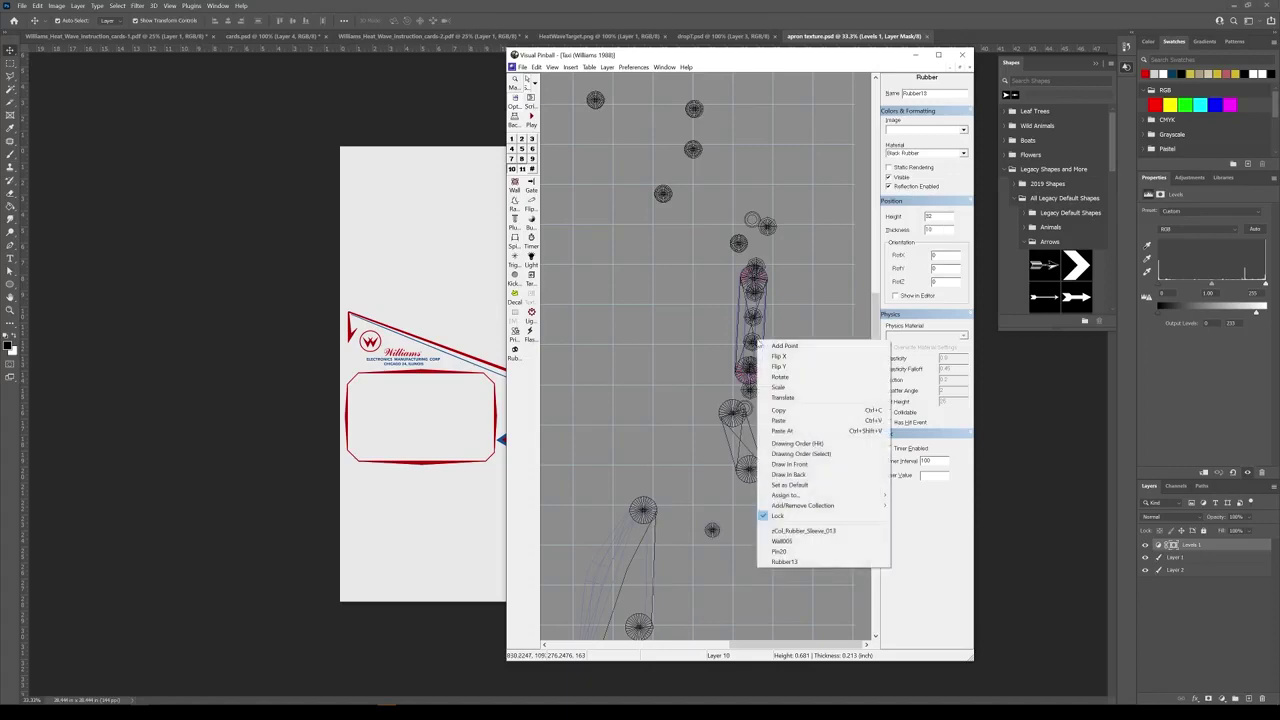
click(806, 551)
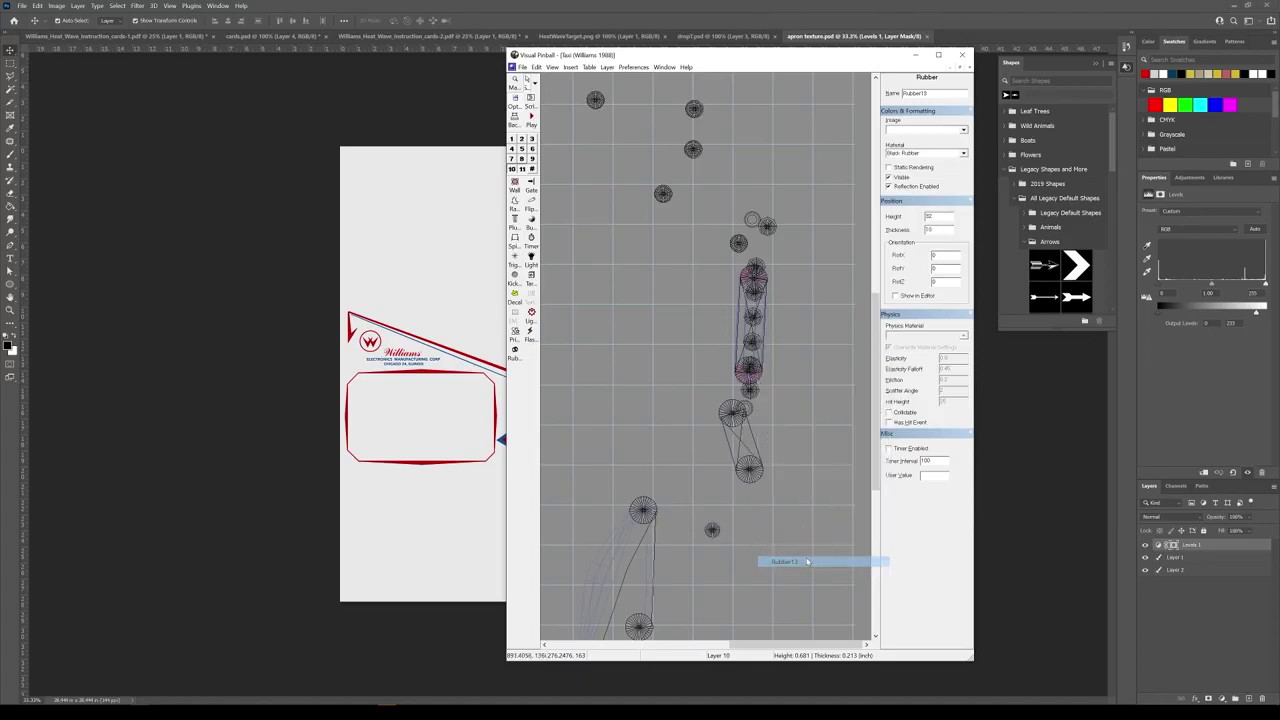
right_click(757, 341)
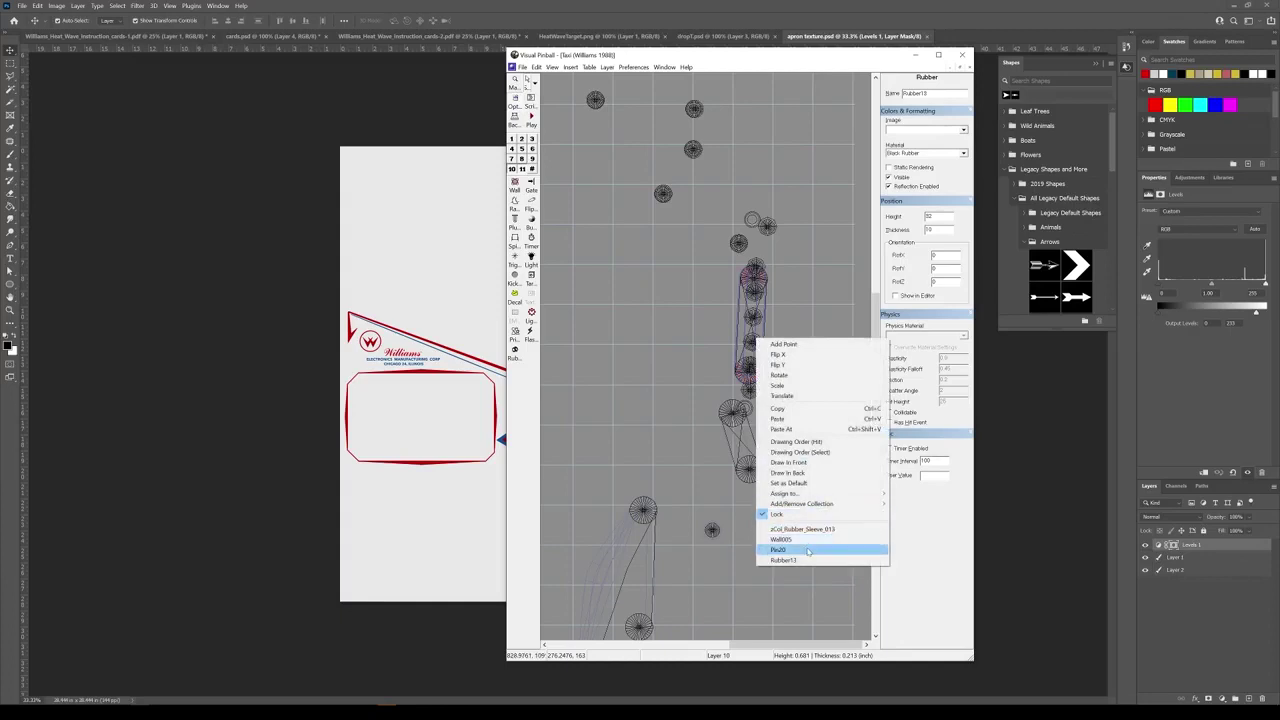
click(806, 551)
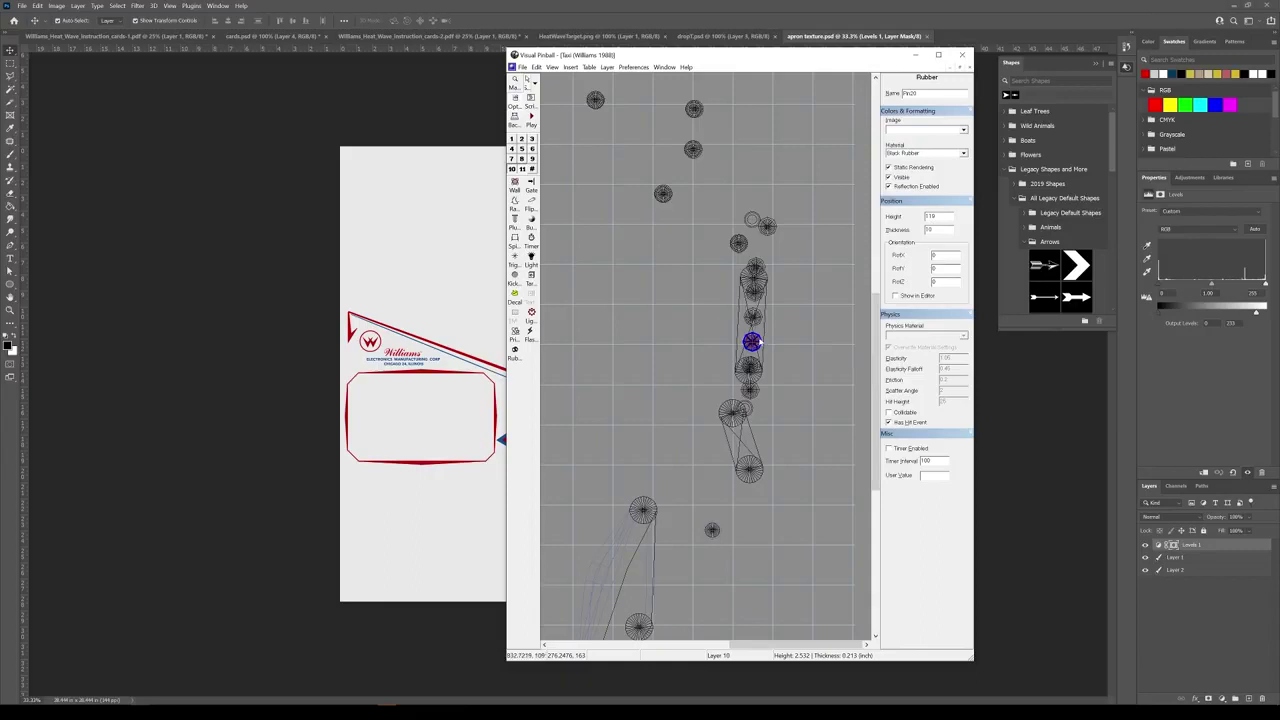
Select the zCol_Rubber_Sleeve_013 primitive overlapping Pin20 and examine its properties and the objects stacked with it
click(757, 343)
right_click(753, 343)
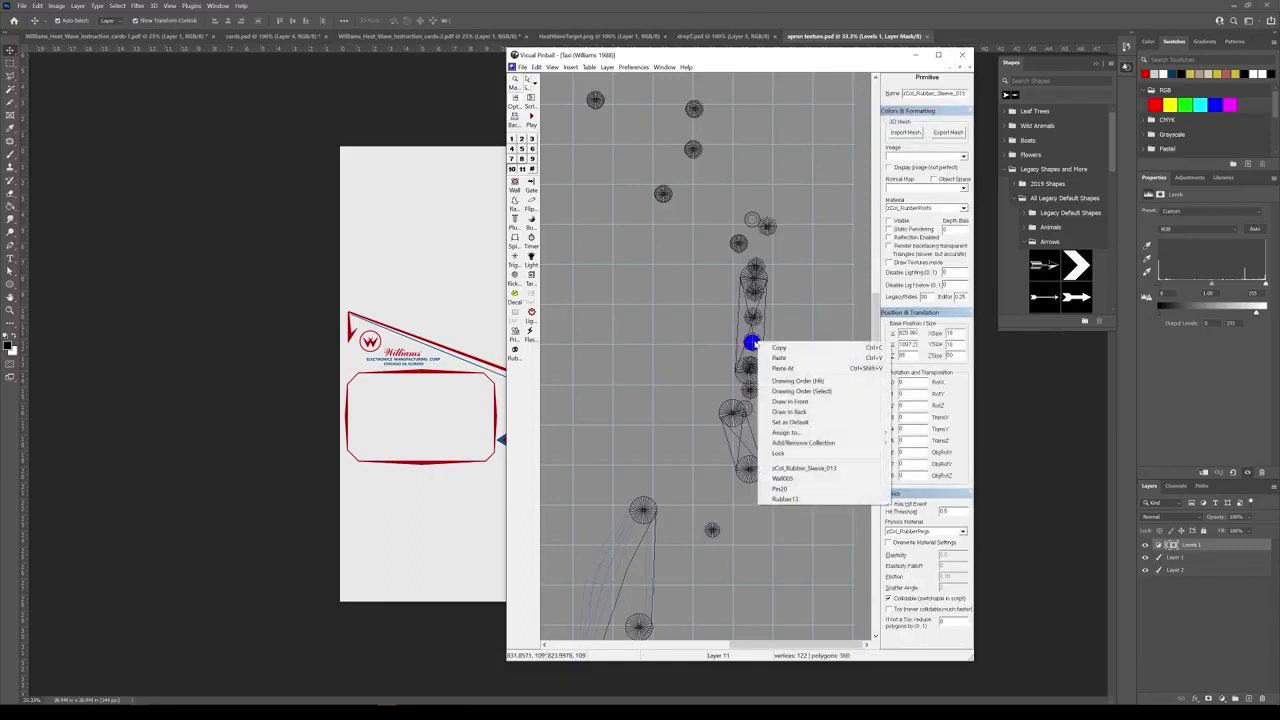
click(874, 78)
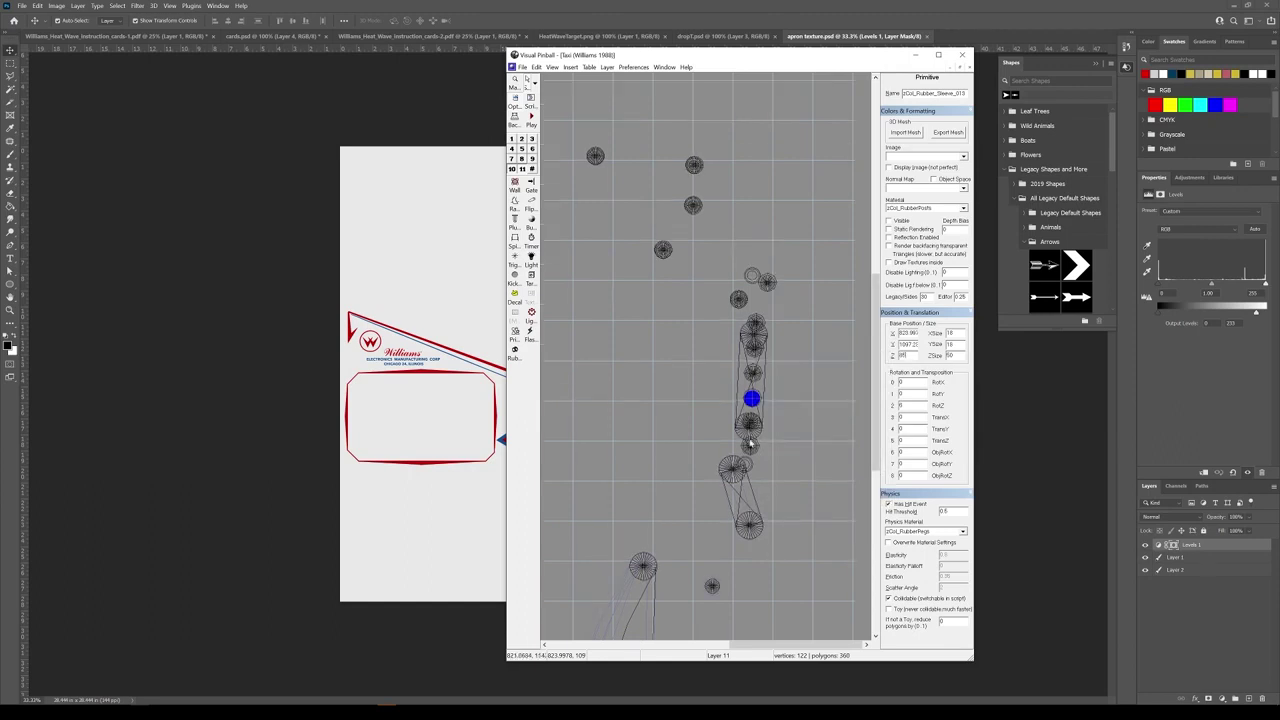
Select the zCol_Rubber_Sleeve_023 post beside the slanted three-post rubber in the upper playfield and view its properties
scroll(617, 344, down, 1)
scroll(617, 344, up, 1)
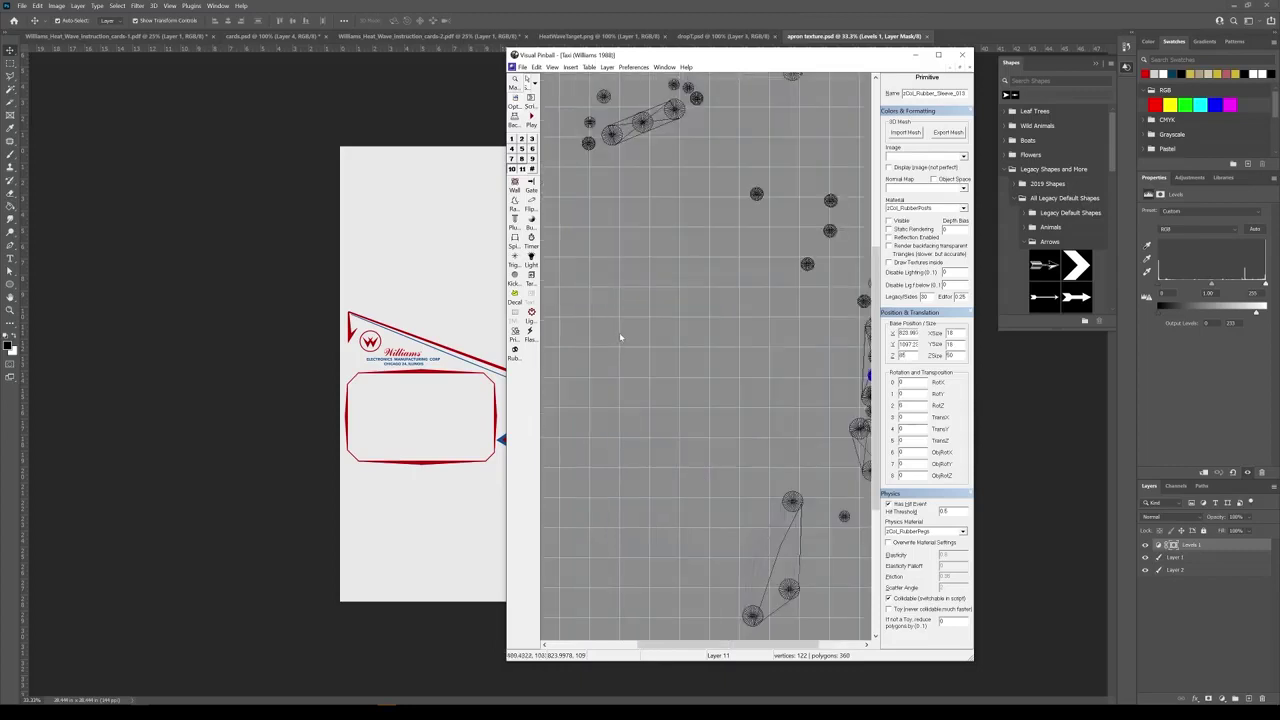
scroll(742, 284, down, 1)
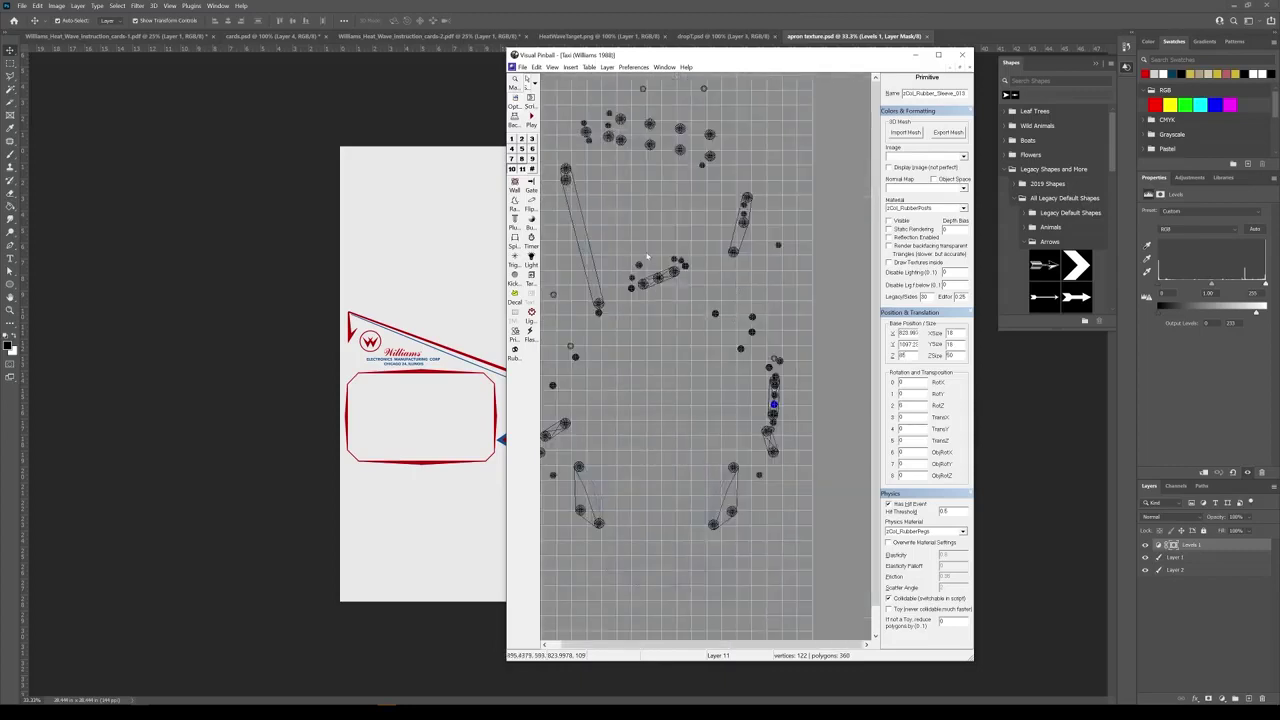
scroll(647, 257, up, 3)
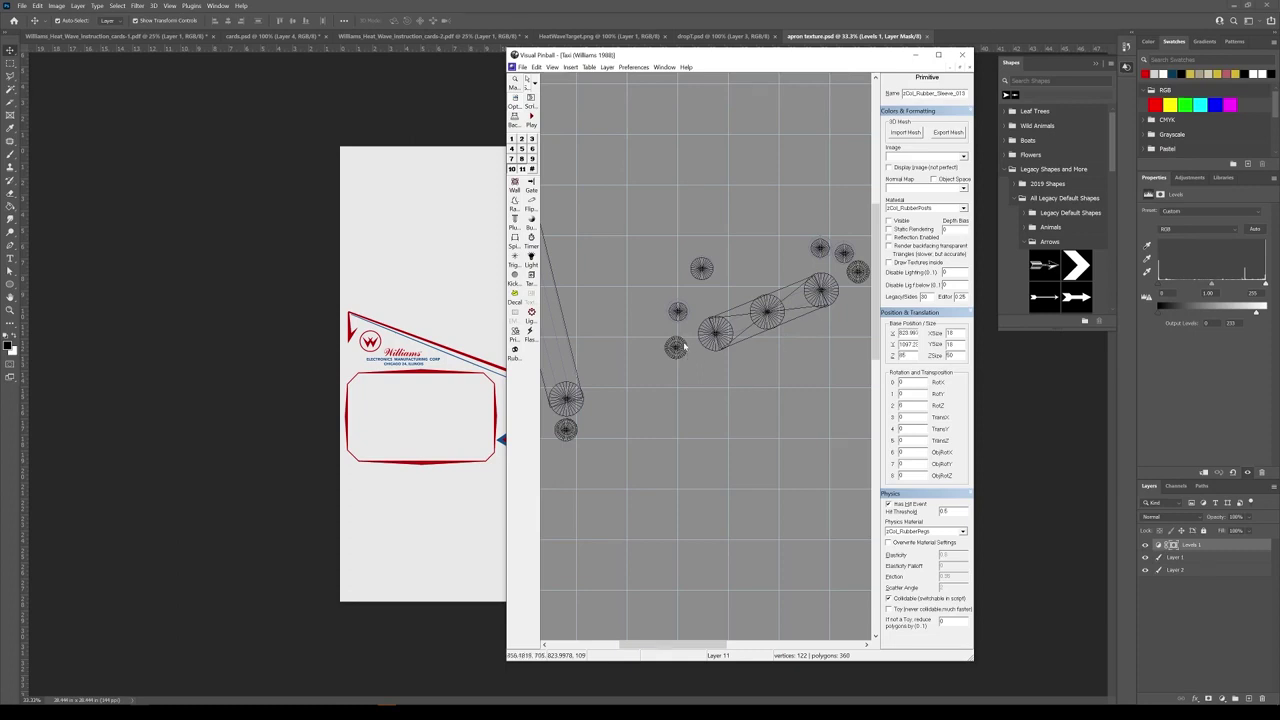
click(682, 346)
right_click(682, 346)
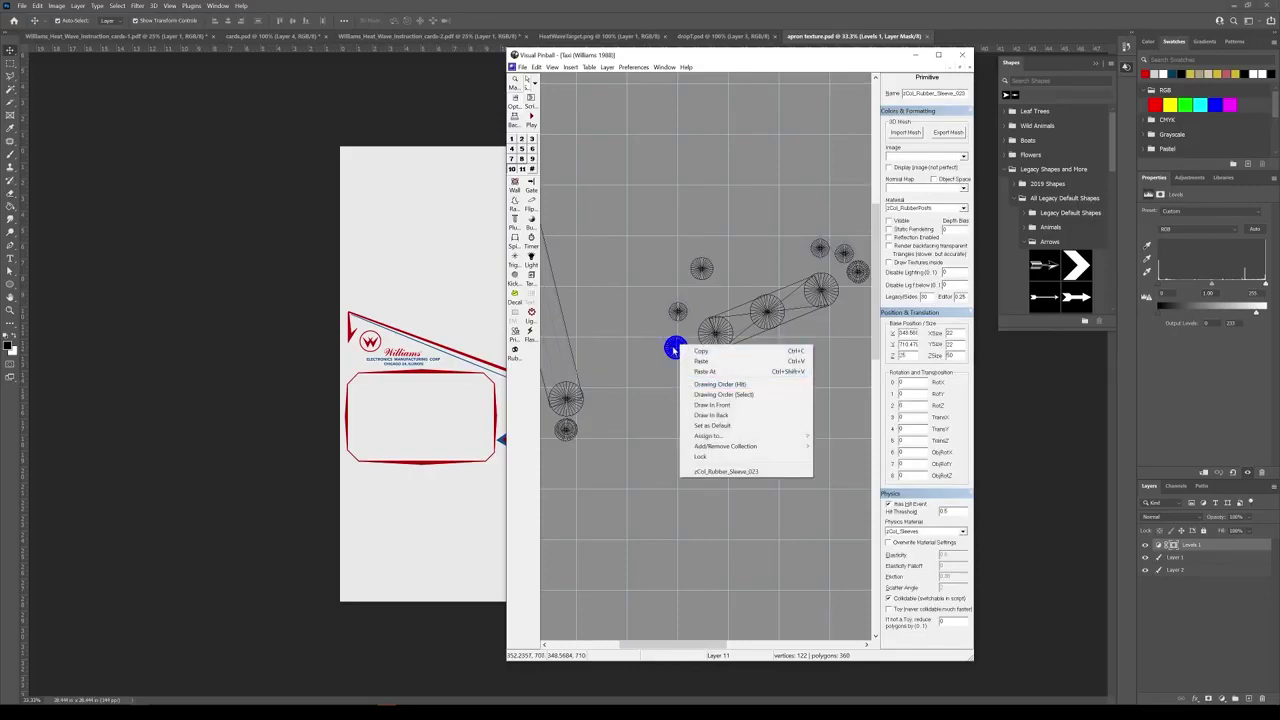
click(670, 353)
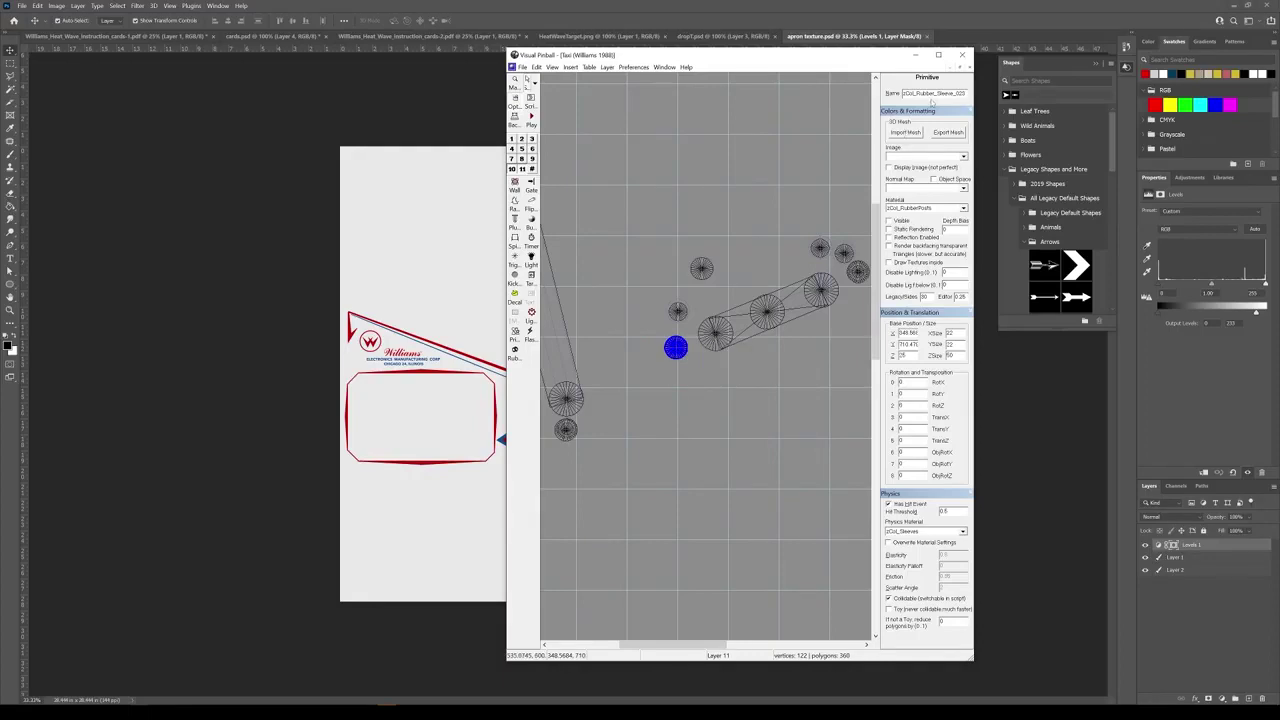
Look at the Physics Material options for the selected rubber sleeve, and deselect it
click(928, 531)
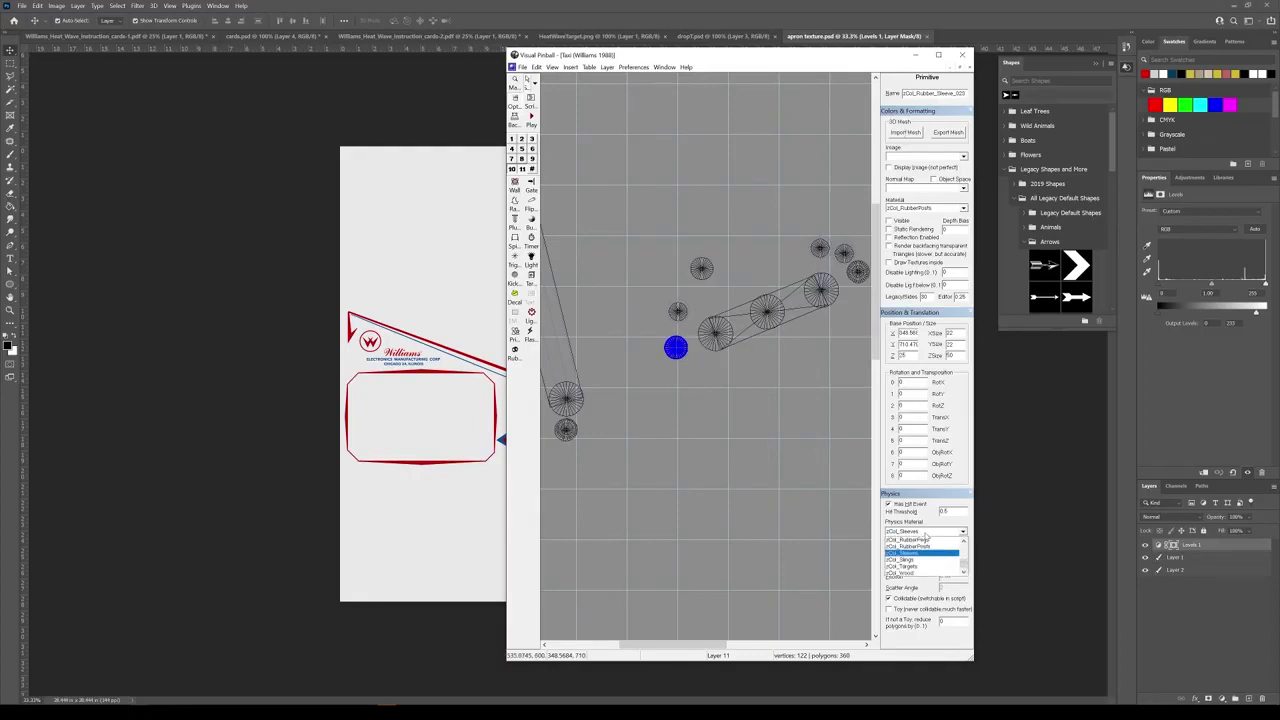
click(926, 538)
click(738, 397)
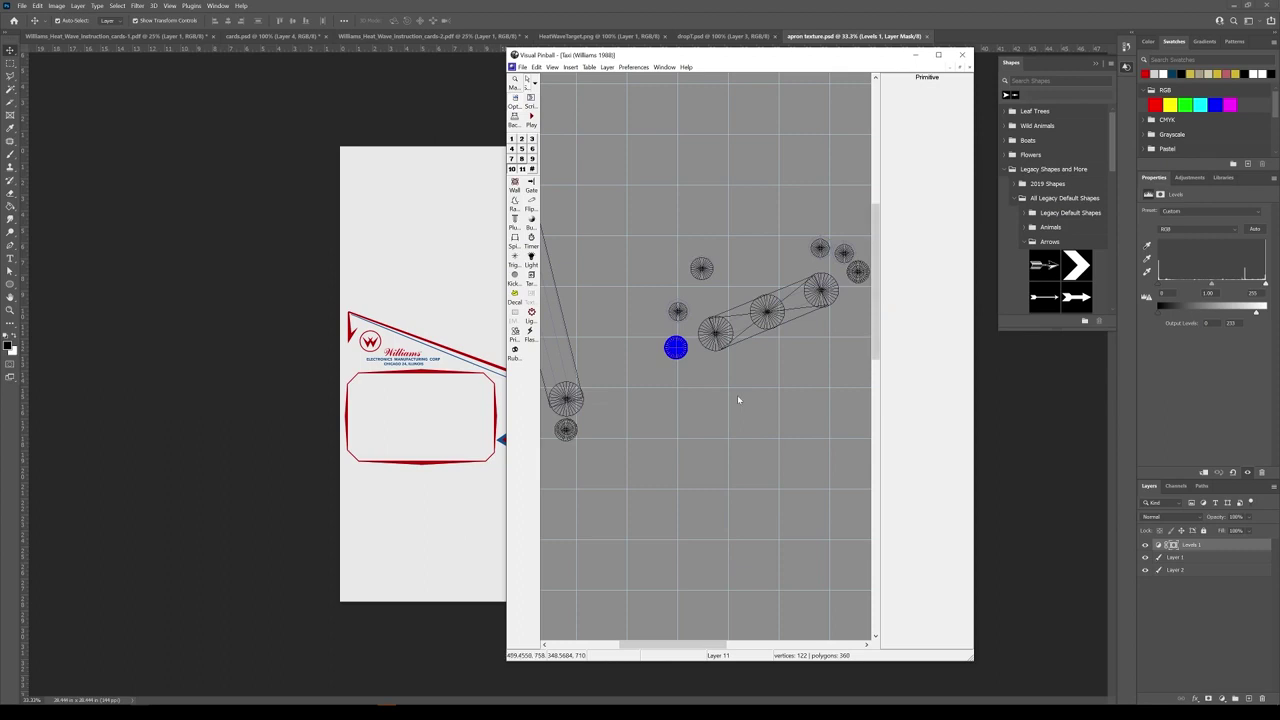
Look over the posts, rubbers and flippers across the whole playfield on the visible layers
scroll(736, 397, down, 2)
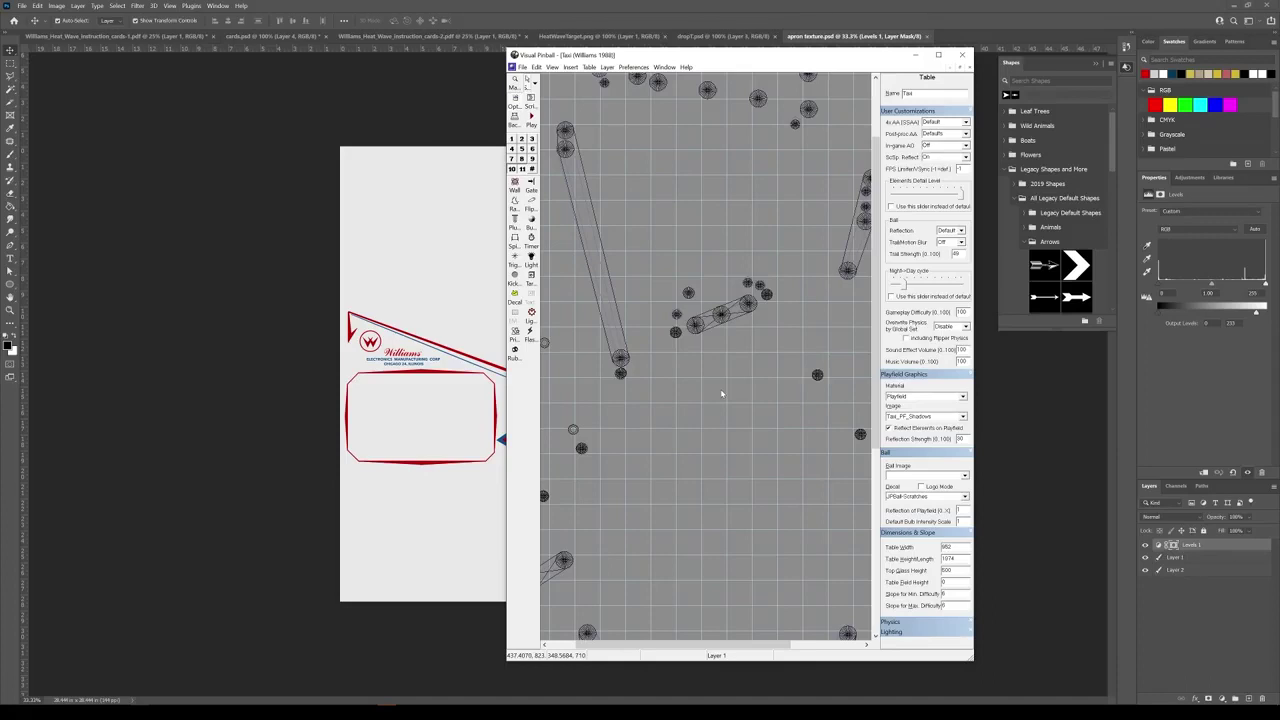
scroll(721, 393, up, 1)
scroll(721, 393, up, 1)
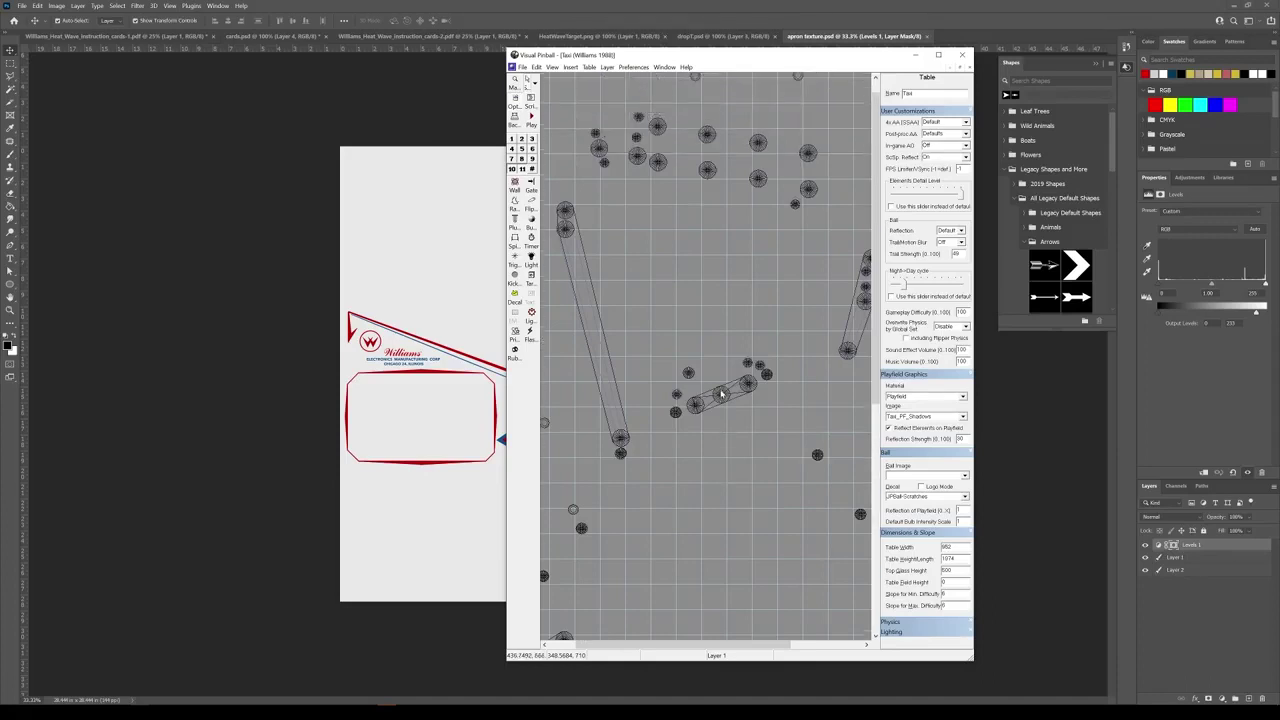
scroll(720, 393, up, 1)
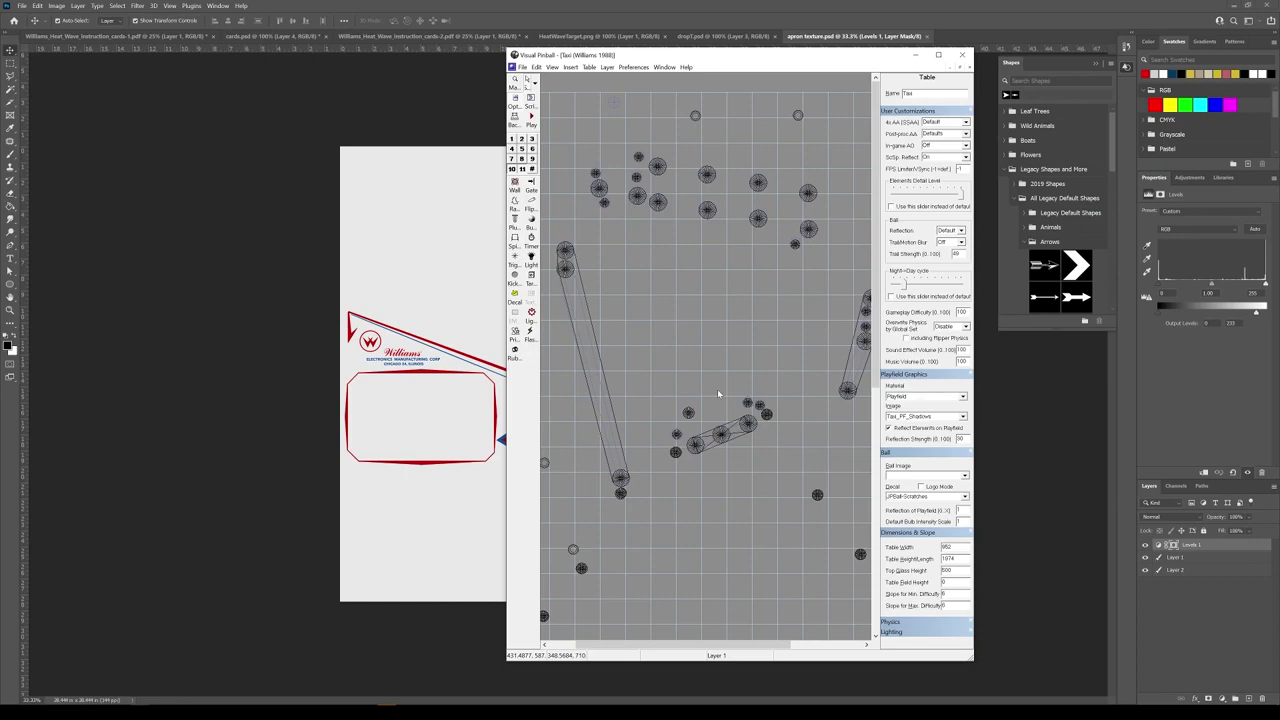
scroll(717, 393, down, 1)
scroll(718, 393, down, 6)
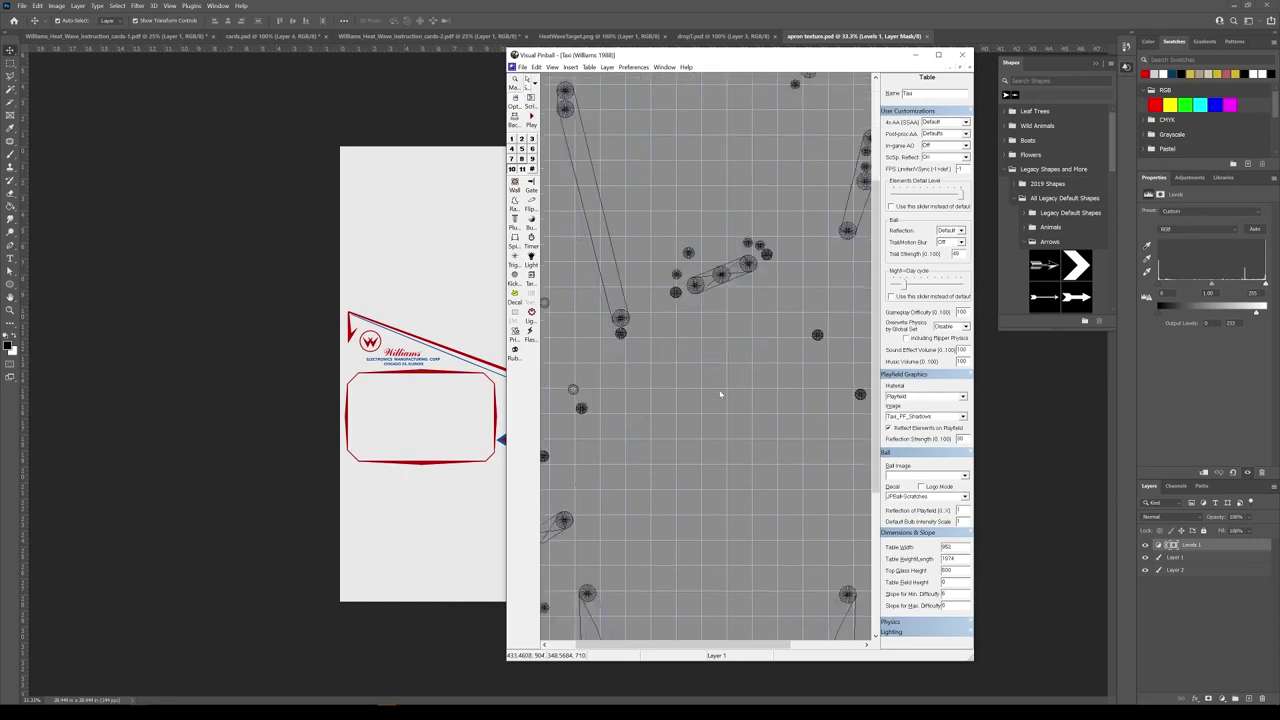
scroll(699, 394, down, 2)
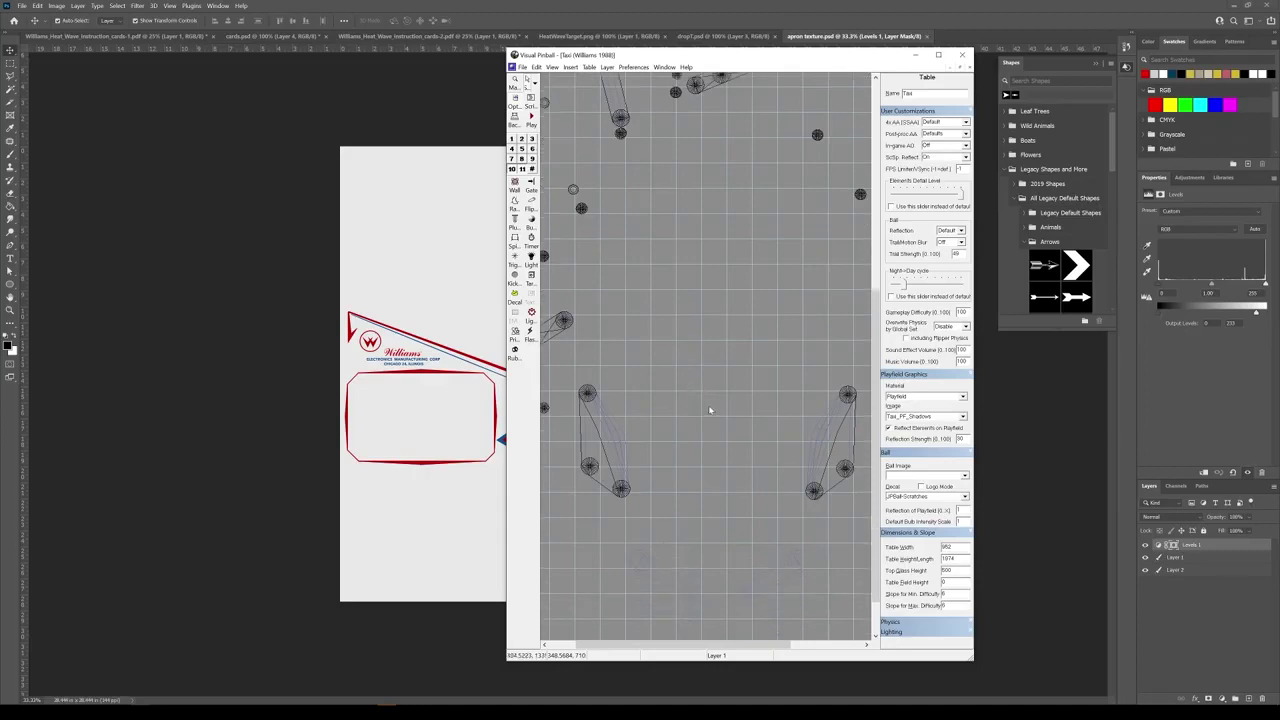
scroll(708, 405, down, 1)
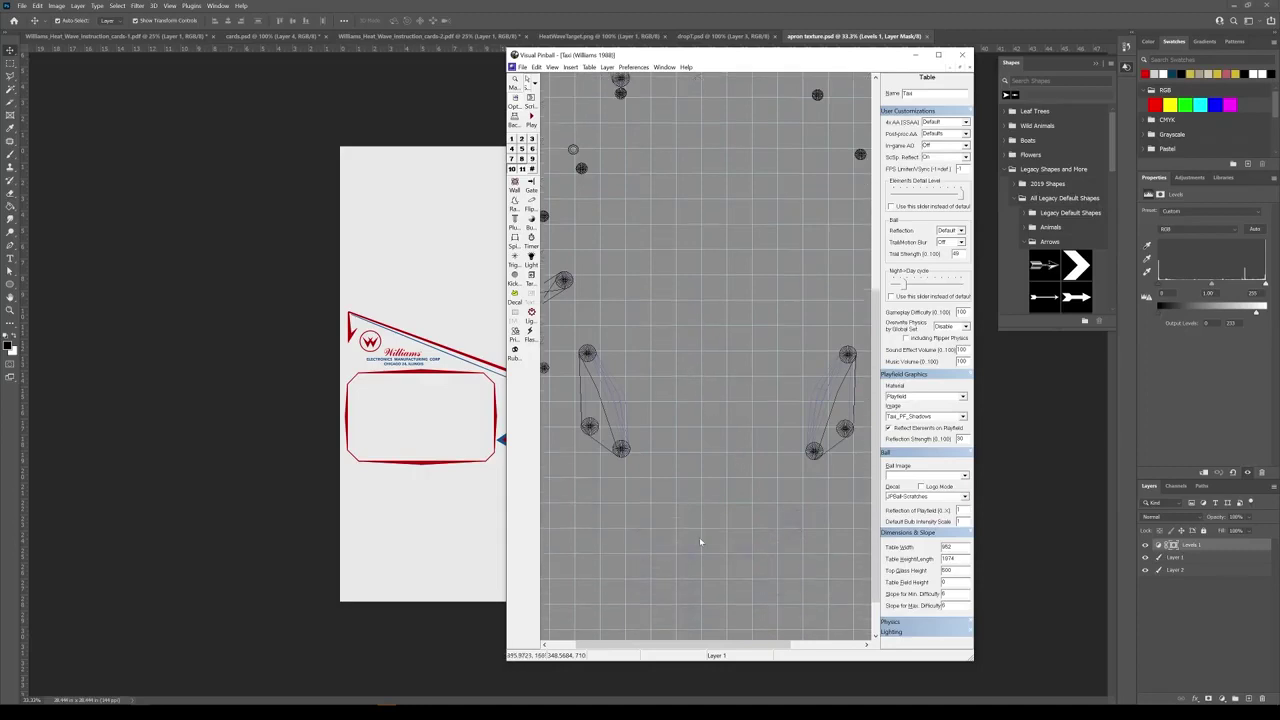
scroll(707, 520, up, 2)
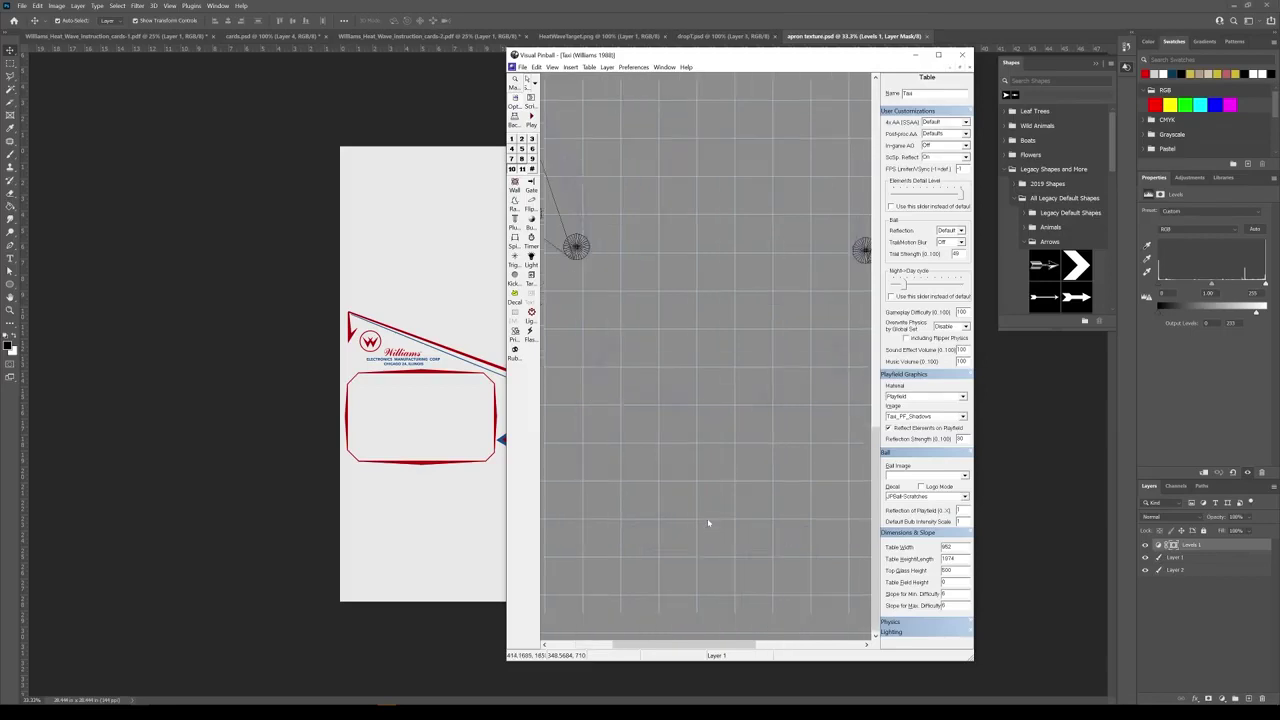
scroll(691, 380, down, 2)
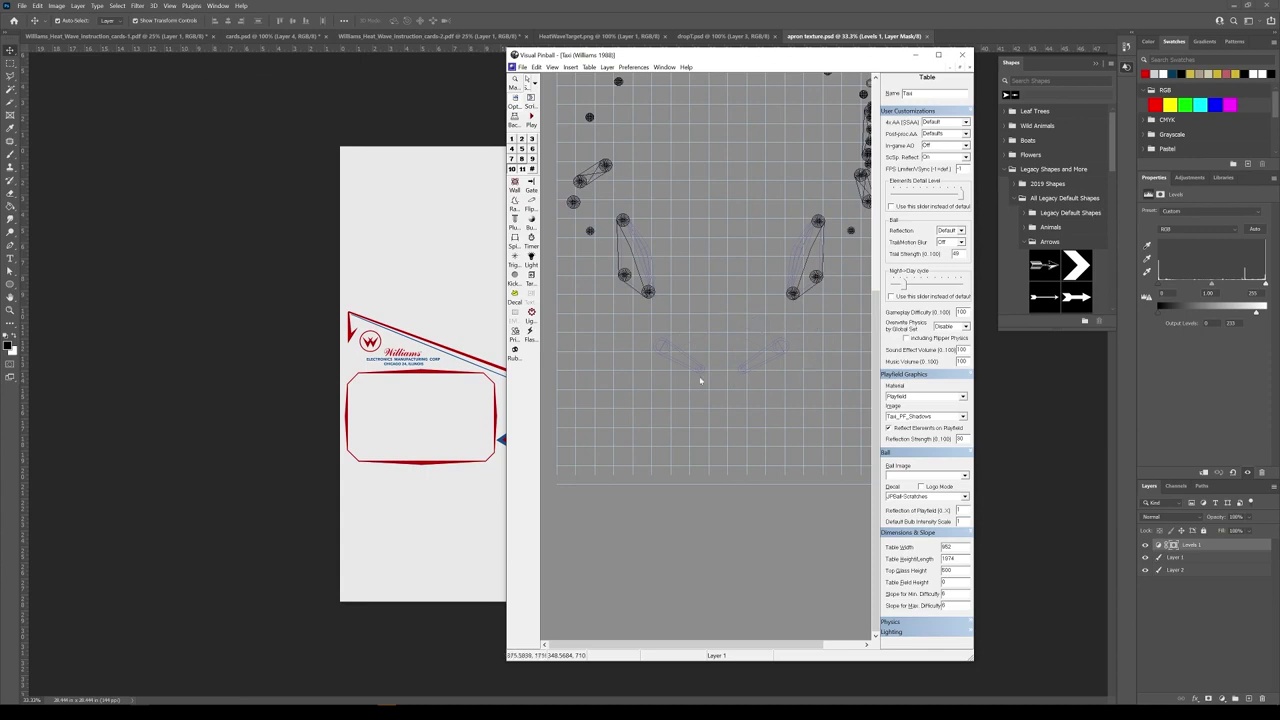
Open the Star Light (Williams 1984) table from the recent files and show only the objects on layer 1
click(664, 67)
mouse_move(522, 67)
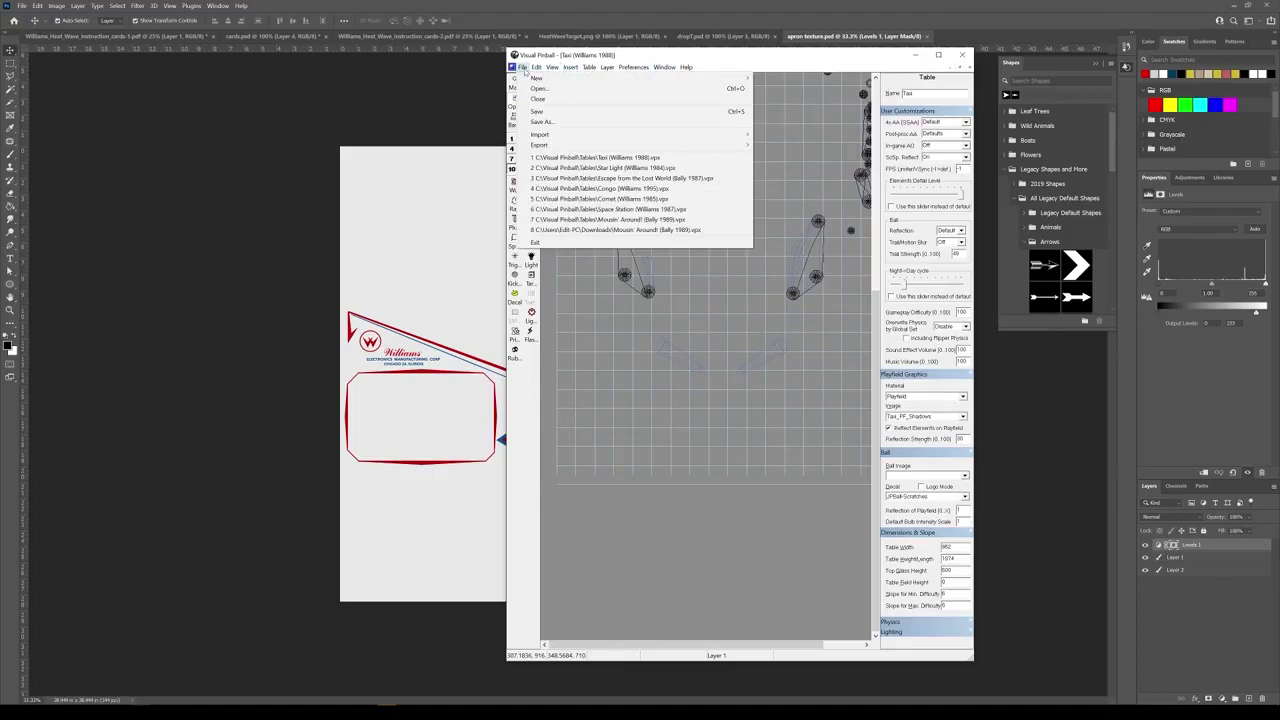
click(578, 158)
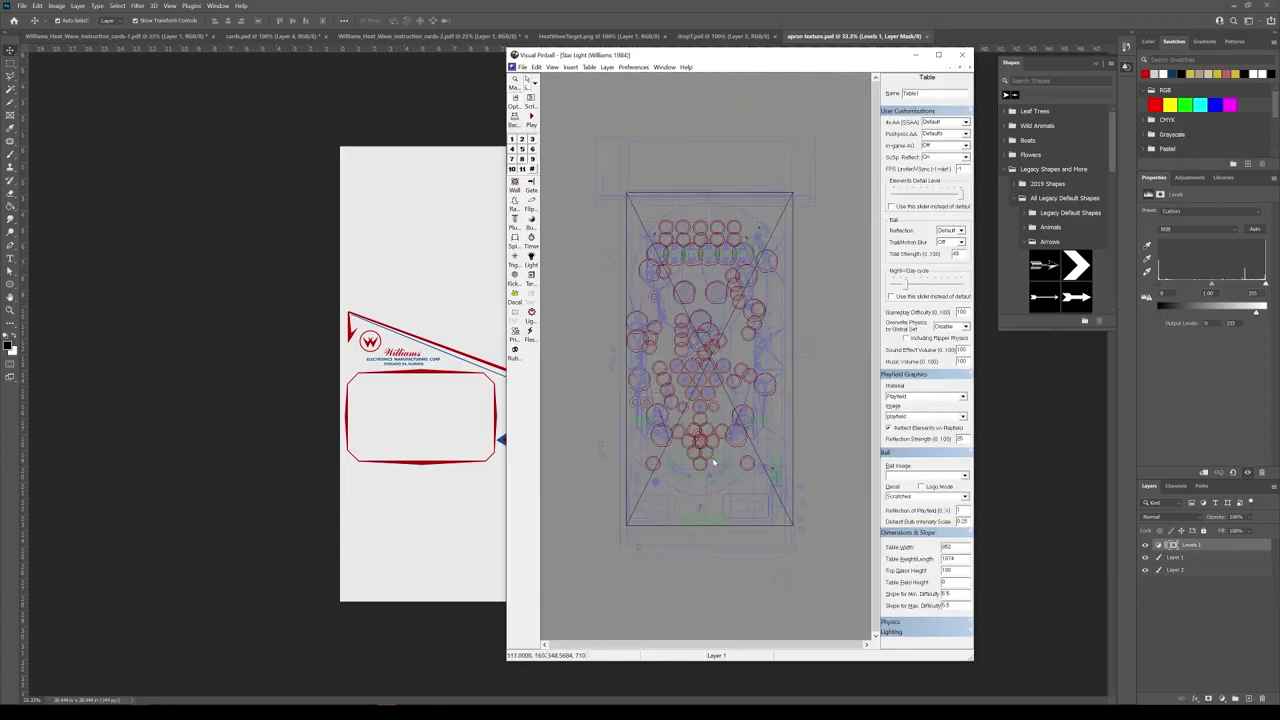
click(532, 169)
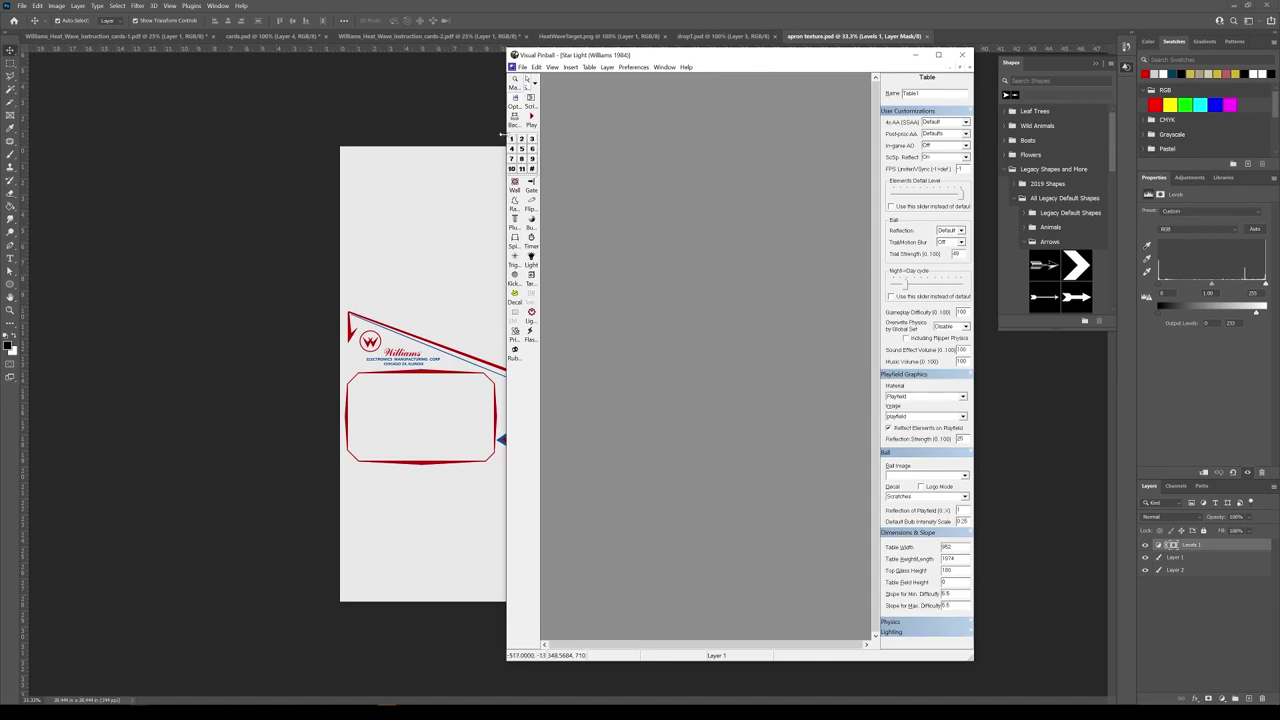
click(511, 139)
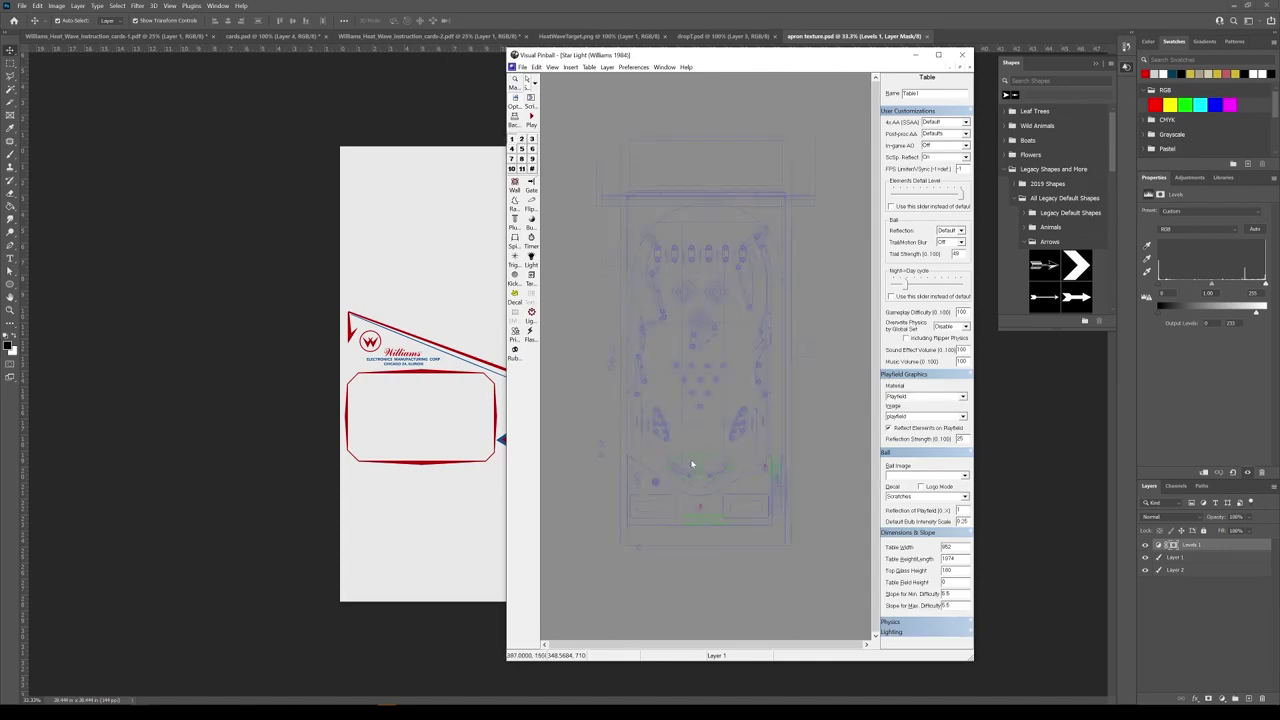
scroll(691, 463, up, 5)
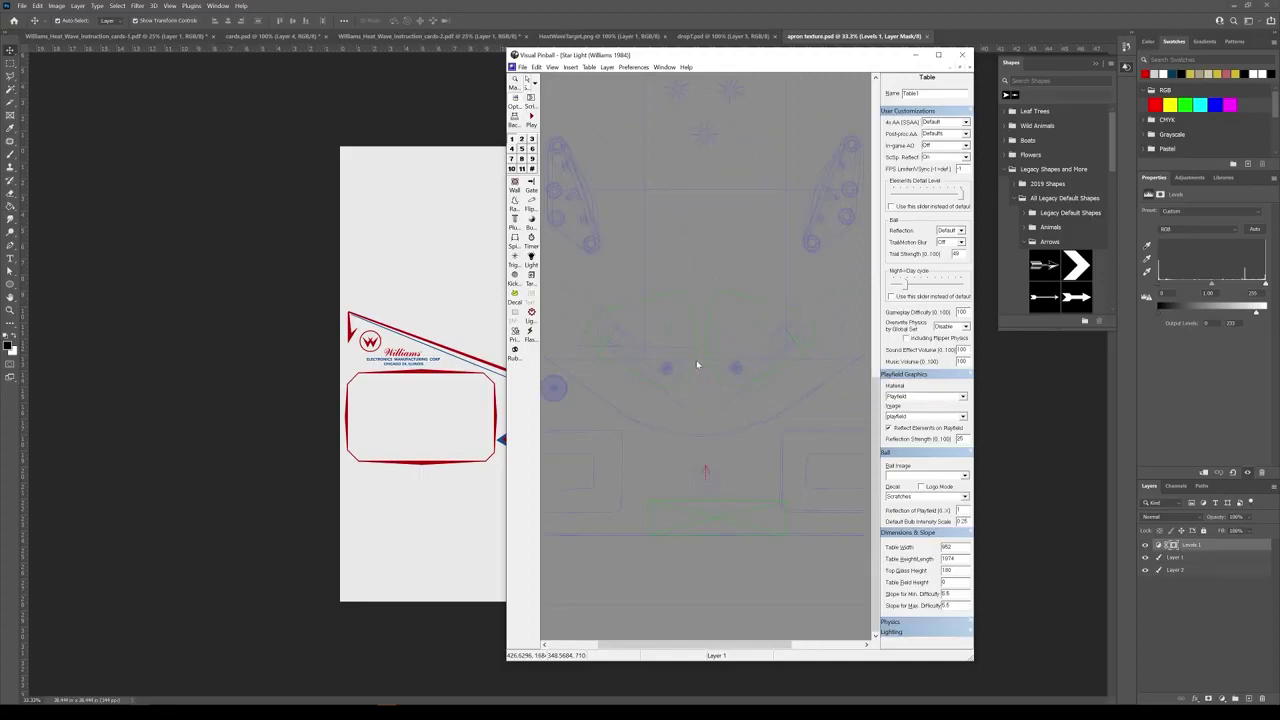
Select both flipper end-point primitives together with both trigger outlines around the flippers and copy them
click(667, 372)
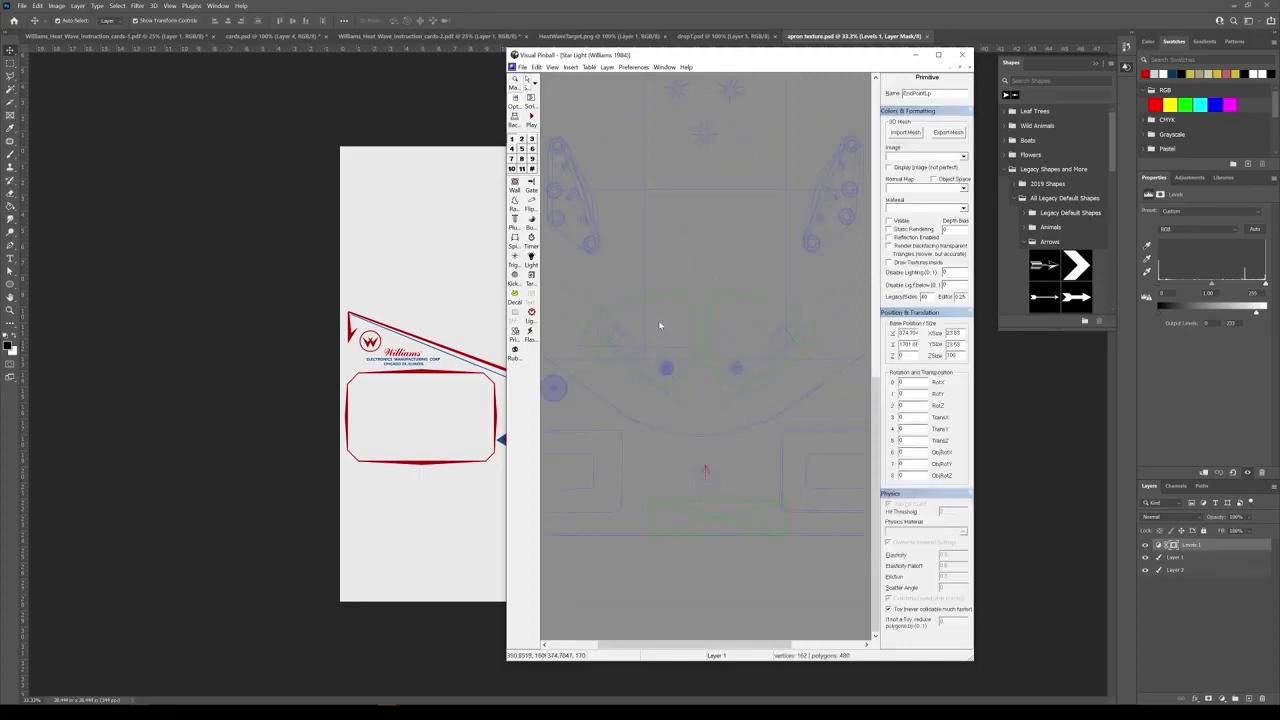
click(737, 369)
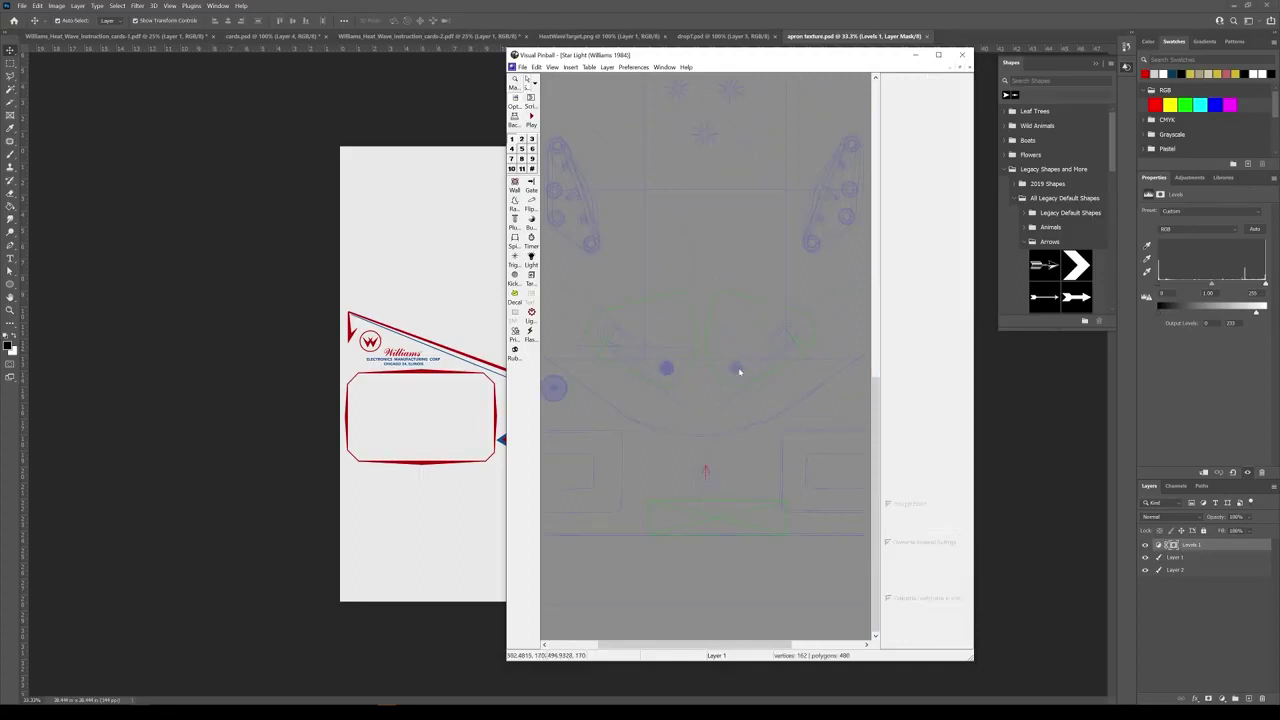
shift+click(730, 302)
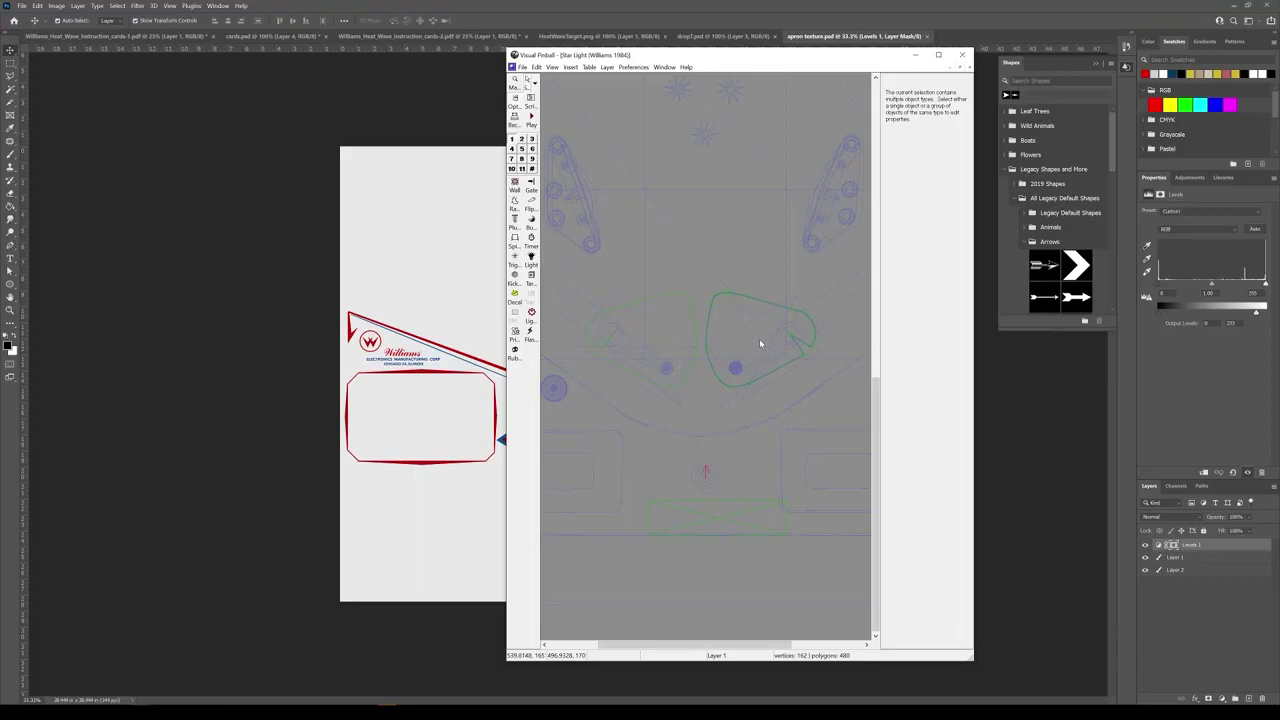
ctrl+click(682, 318)
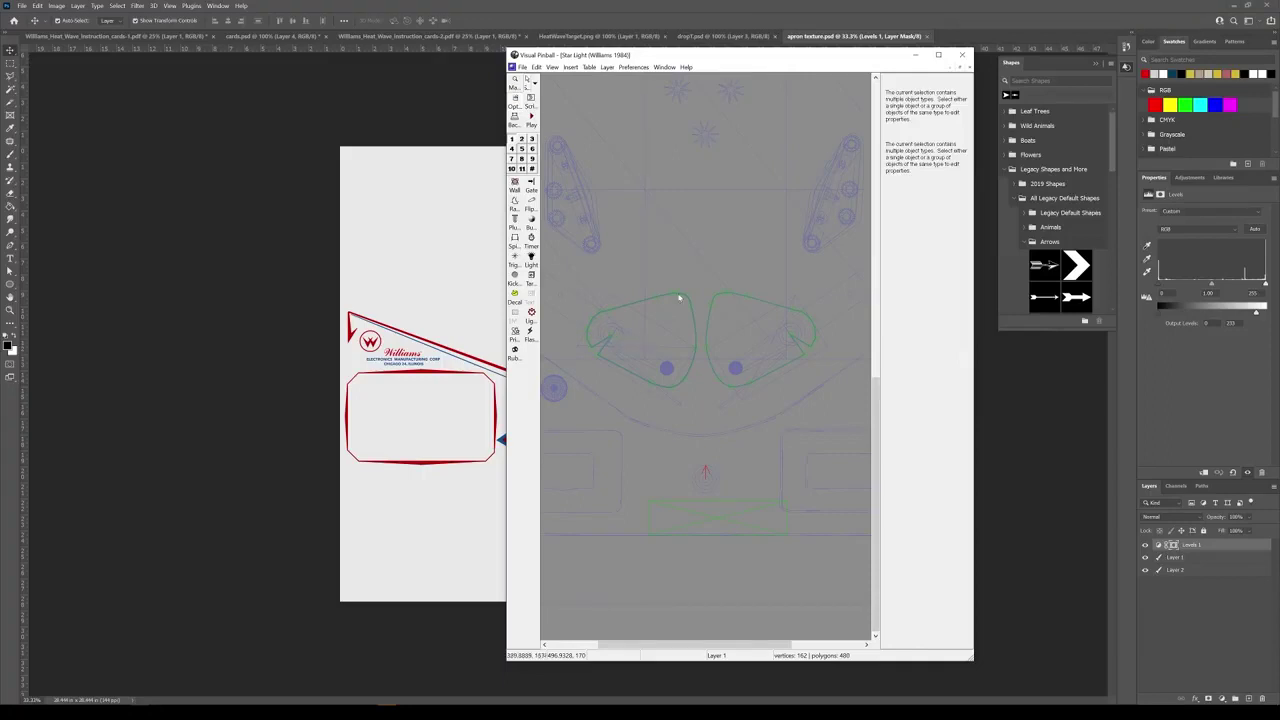
Switch to the Taxi (Williams 1988) table and paste the copied flipper end points and triggers
click(664, 67)
click(683, 112)
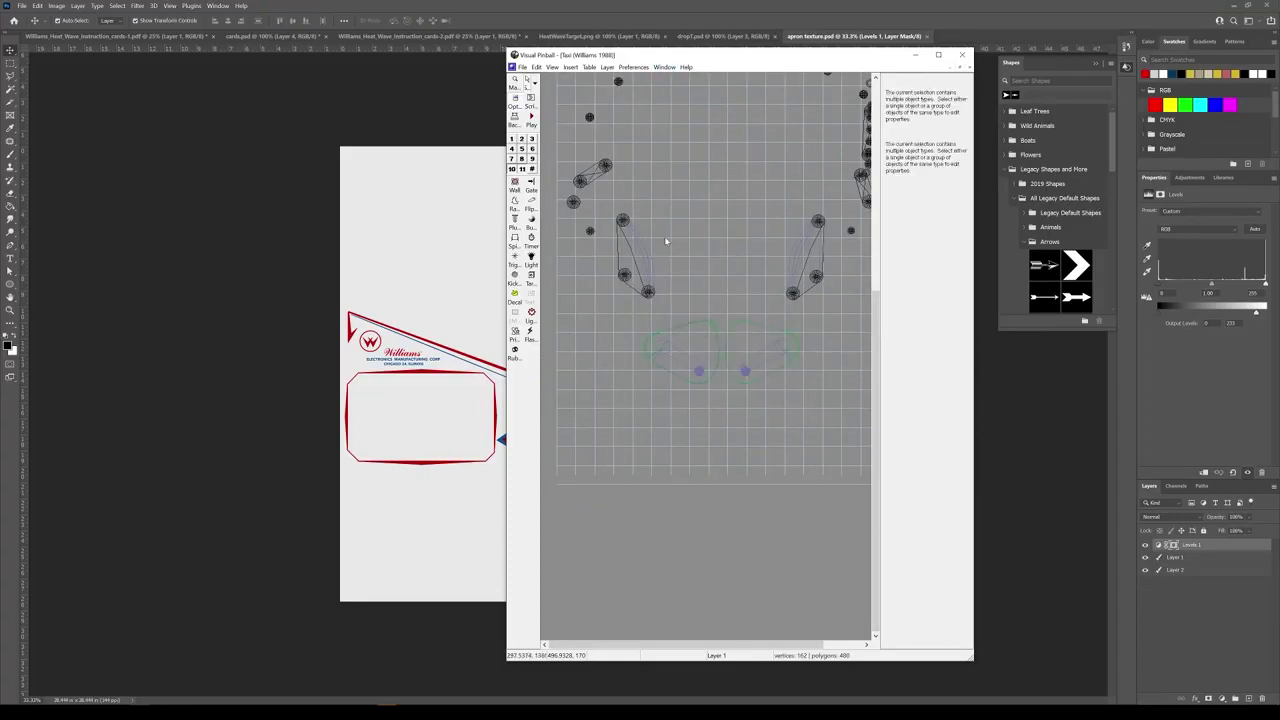
click(537, 67)
click(549, 91)
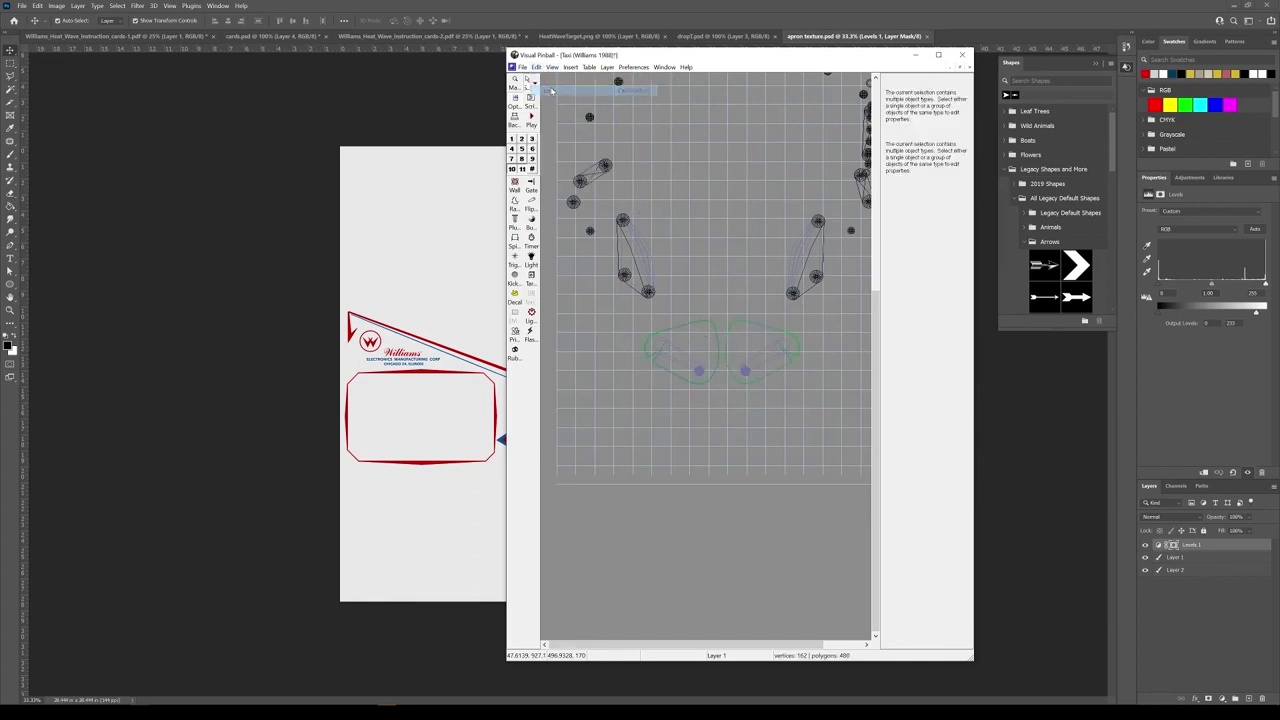
Nudge the pasted flipper triggers and end points slightly up and to the right to line up with the Taxi flippers
scroll(743, 387, up, 3)
scroll(743, 387, up, 2)
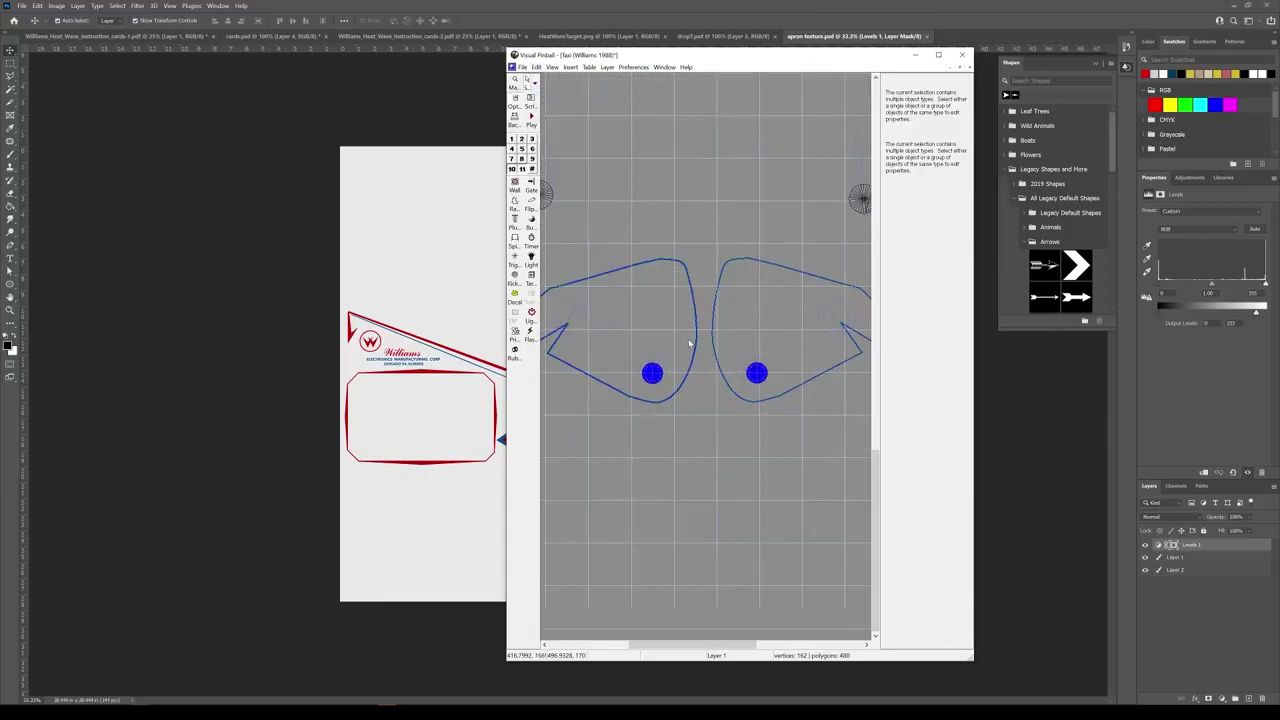
key(Up)
key(Up)
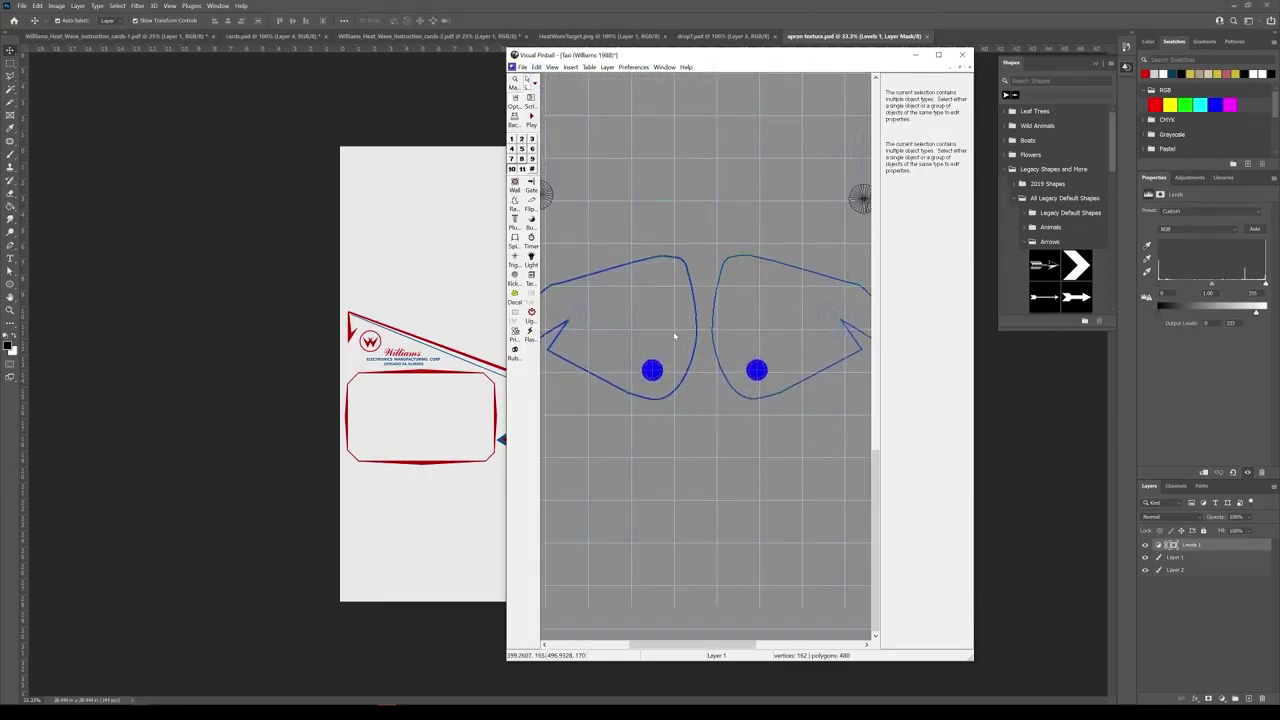
key(Right)
key(Right)
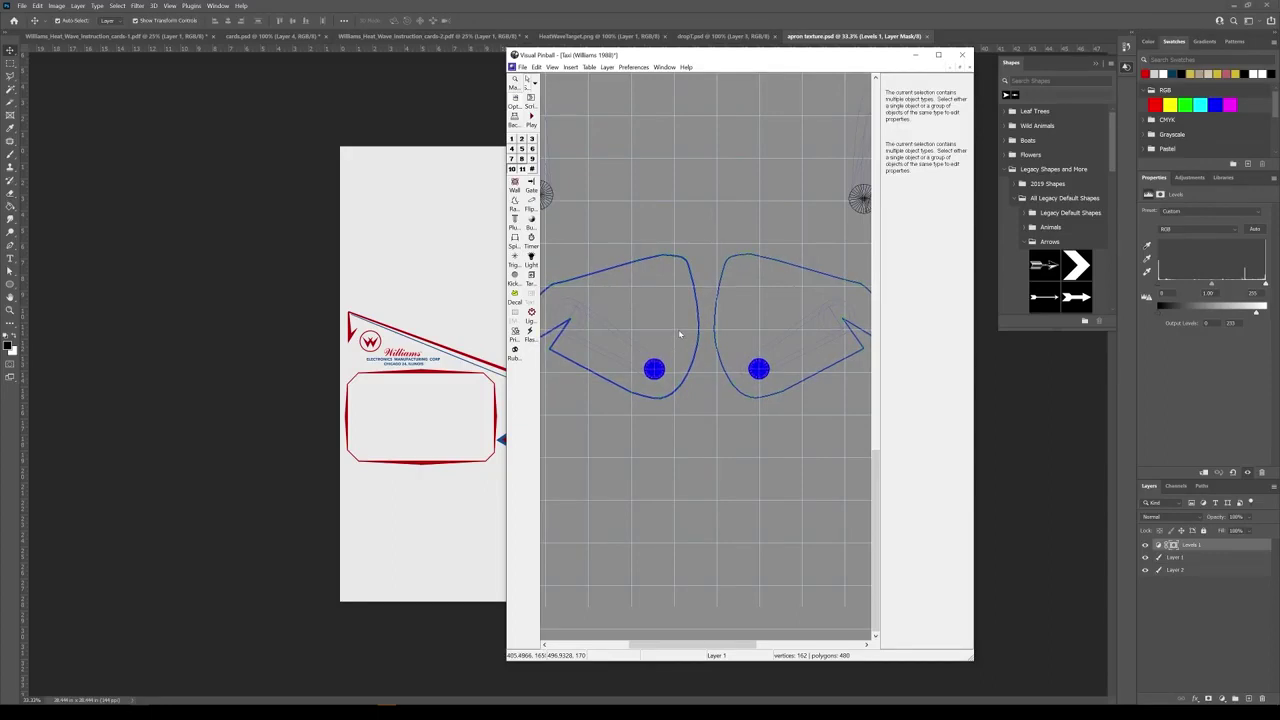
Select only the right flipper's trigger and end point, nudge them left onto the right flipper, and deselect them
click(778, 428)
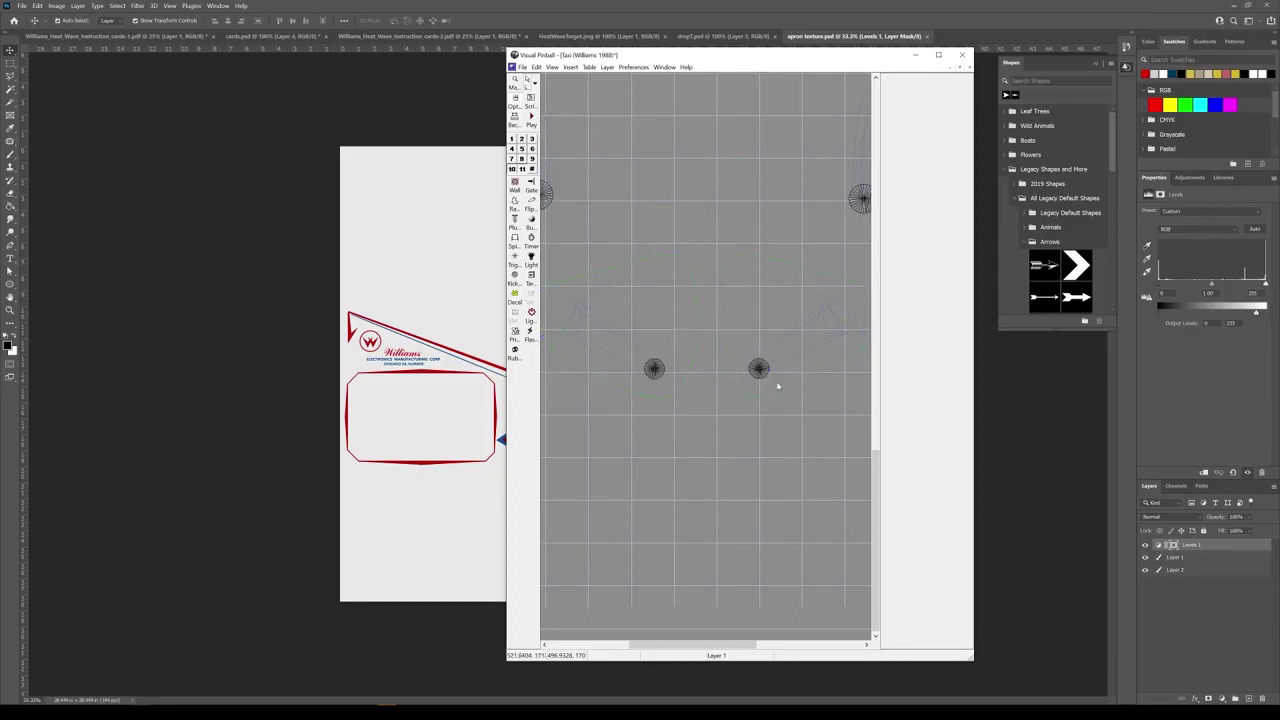
click(778, 386)
shift+click(765, 376)
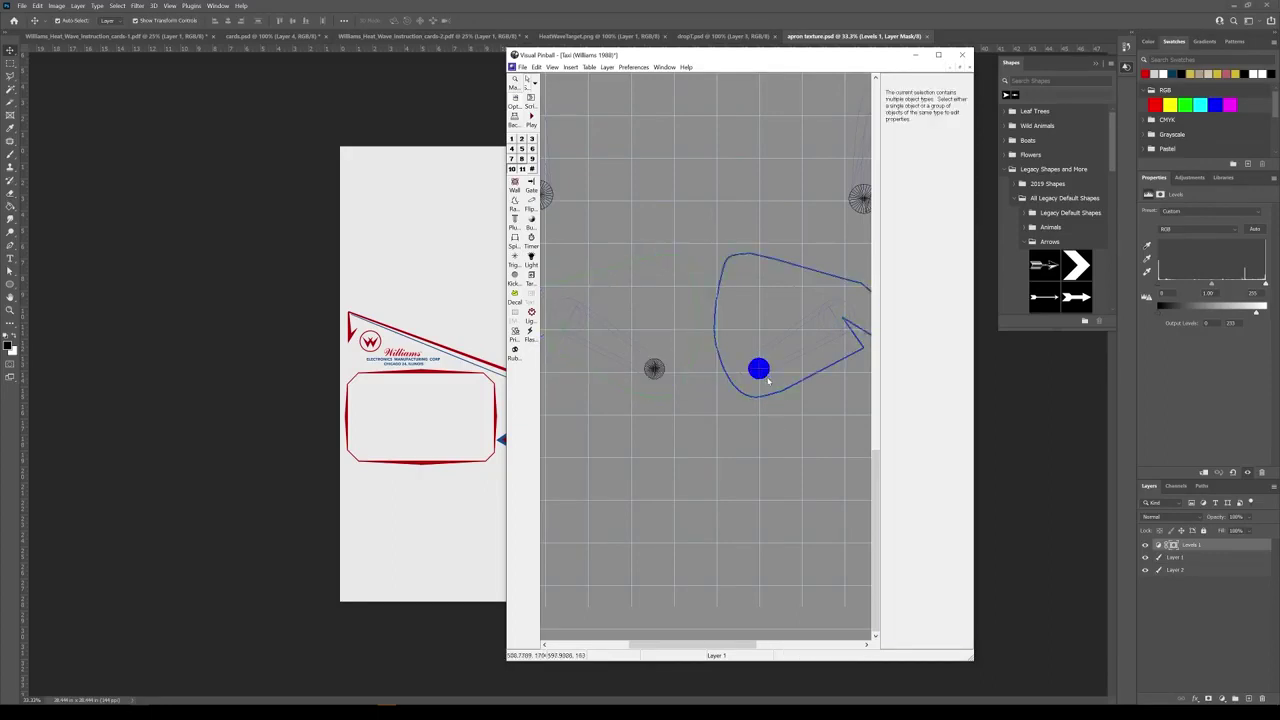
key(Left)
key(Left)
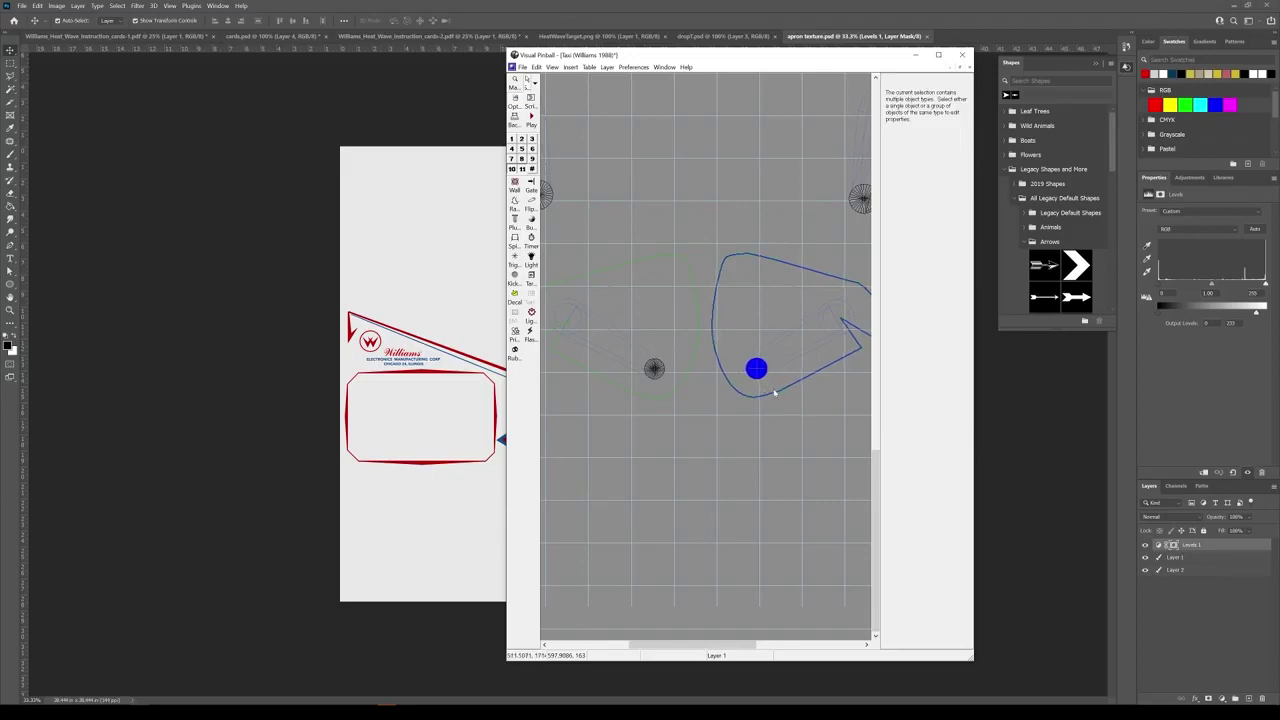
key(Left)
key(Left)
key(Left)
key(Left)
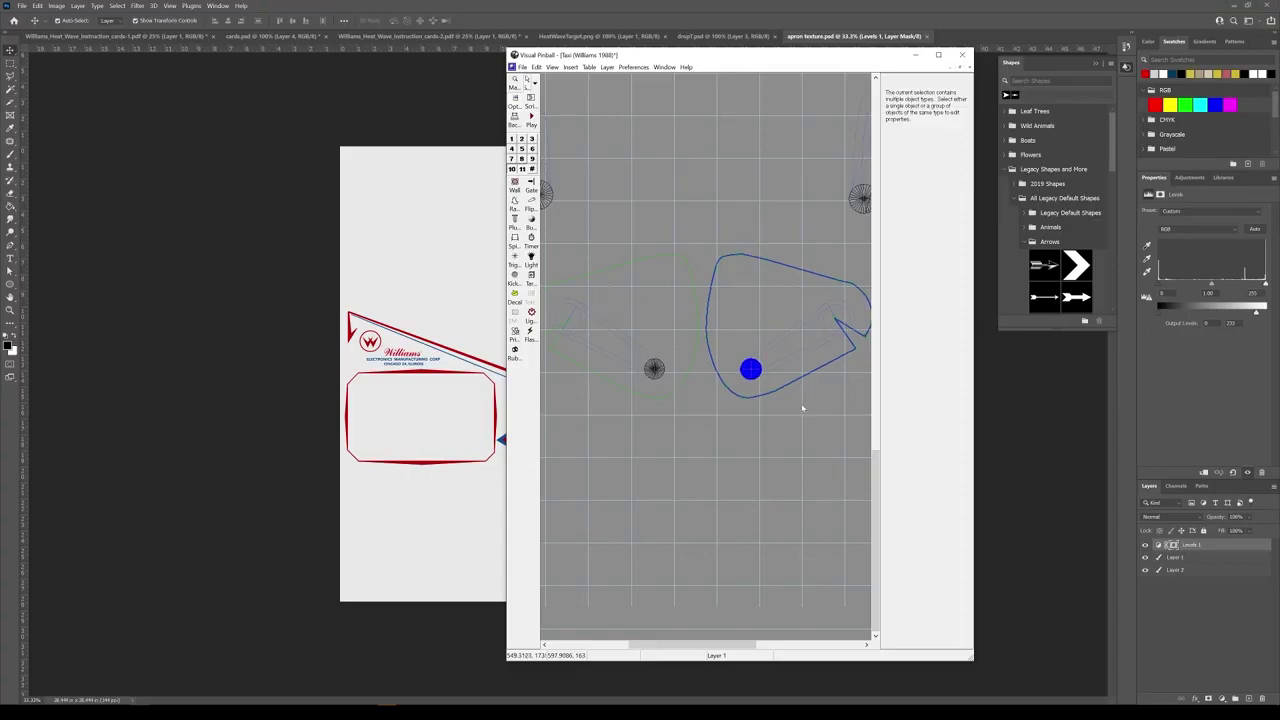
click(793, 422)
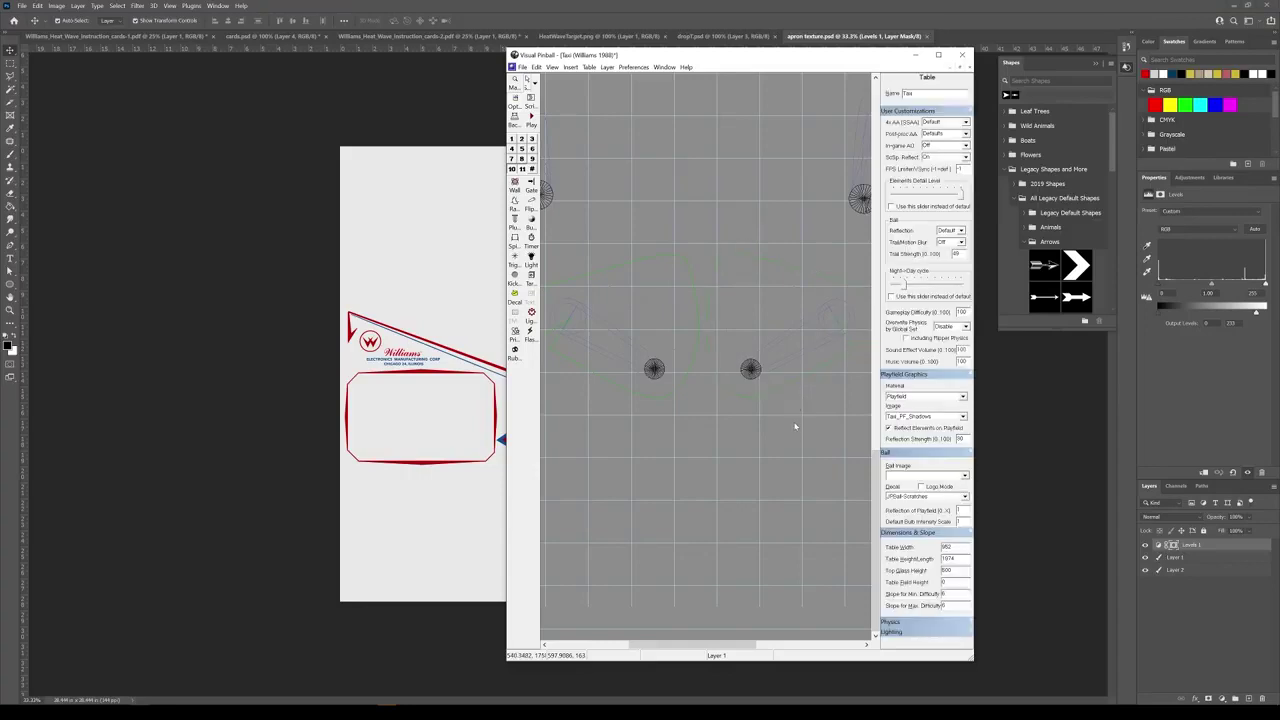
Examine the properties of the right flipper's end-point primitive and of its TriggerRF trigger
click(752, 370)
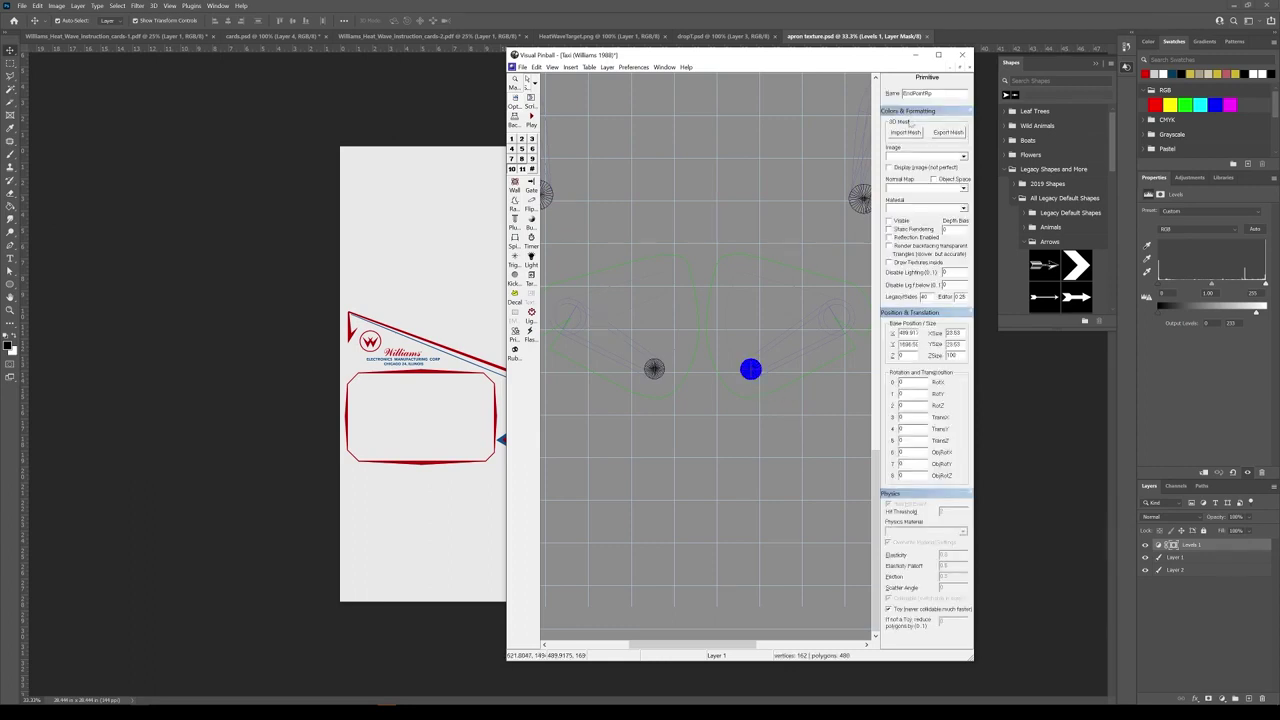
click(789, 276)
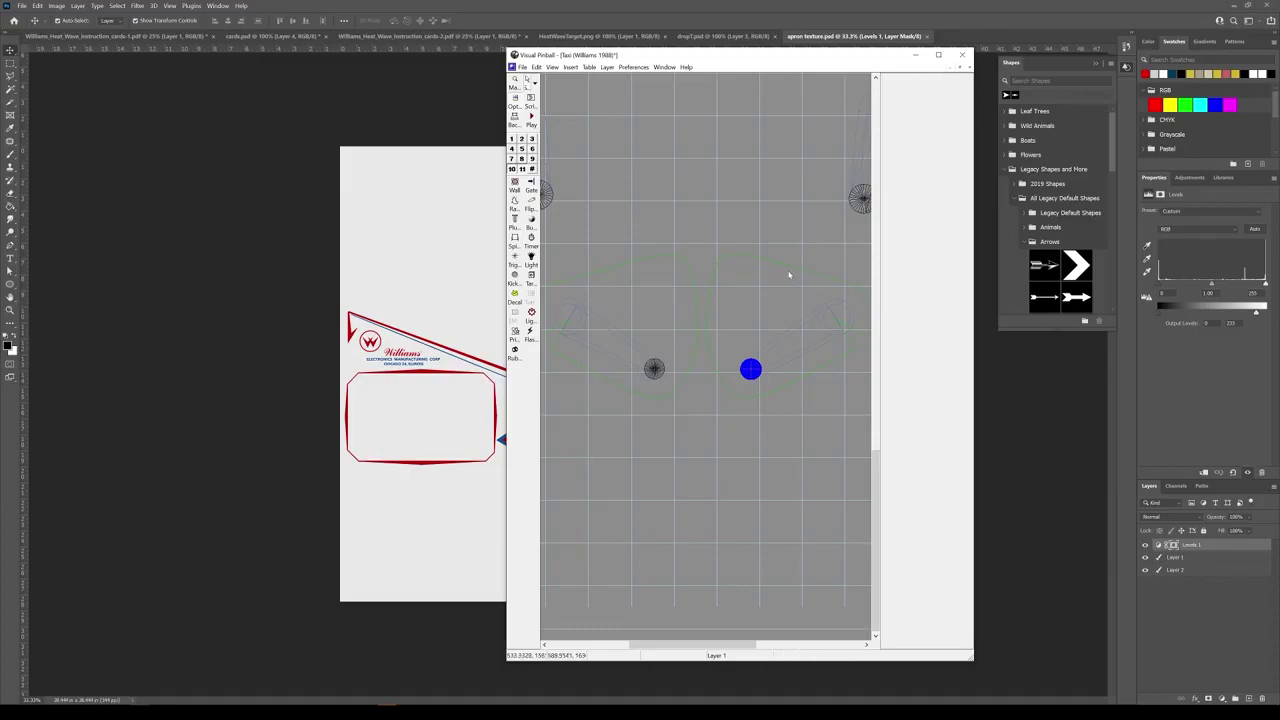
click(661, 258)
click(665, 285)
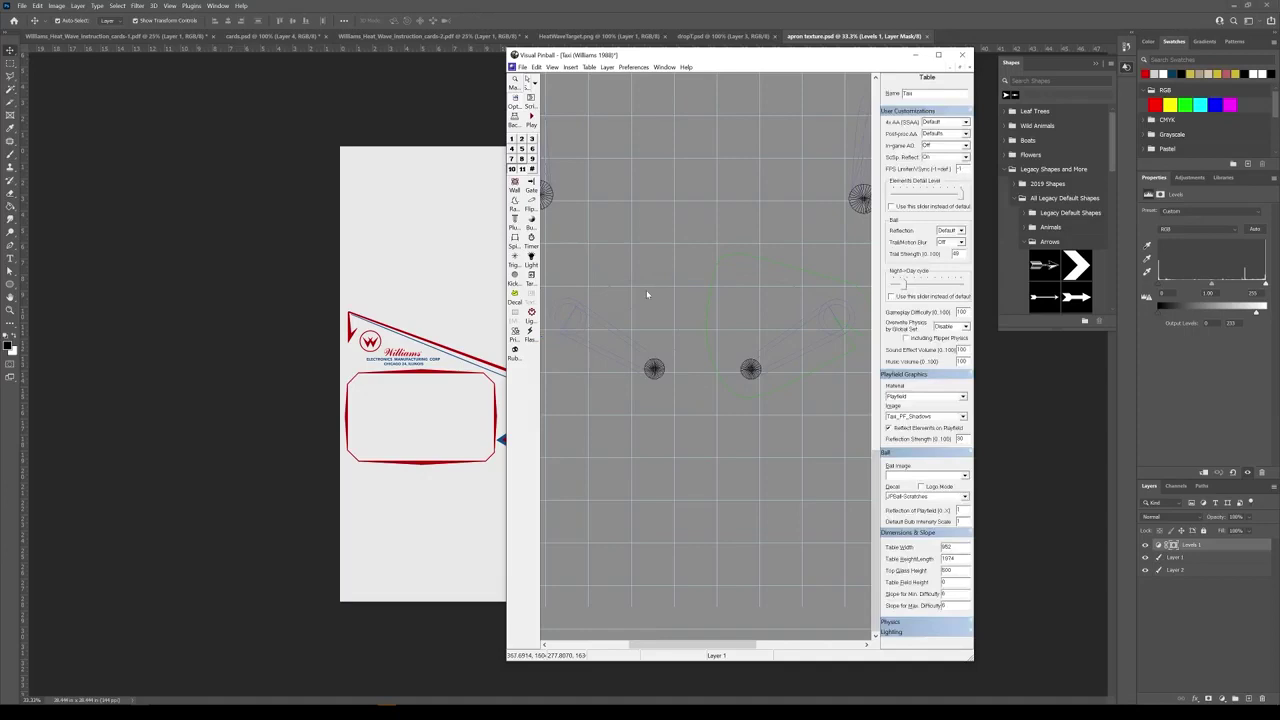
scroll(680, 330, down, 3)
scroll(708, 366, up, 2)
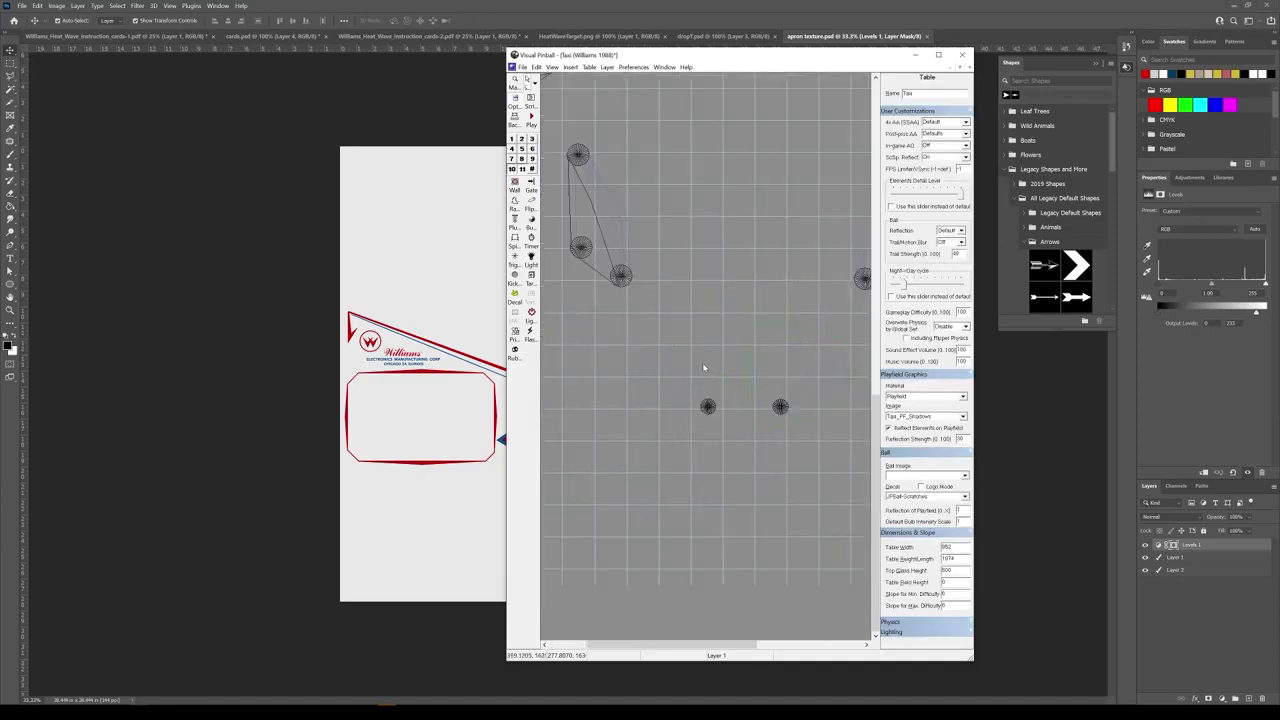
click(776, 340)
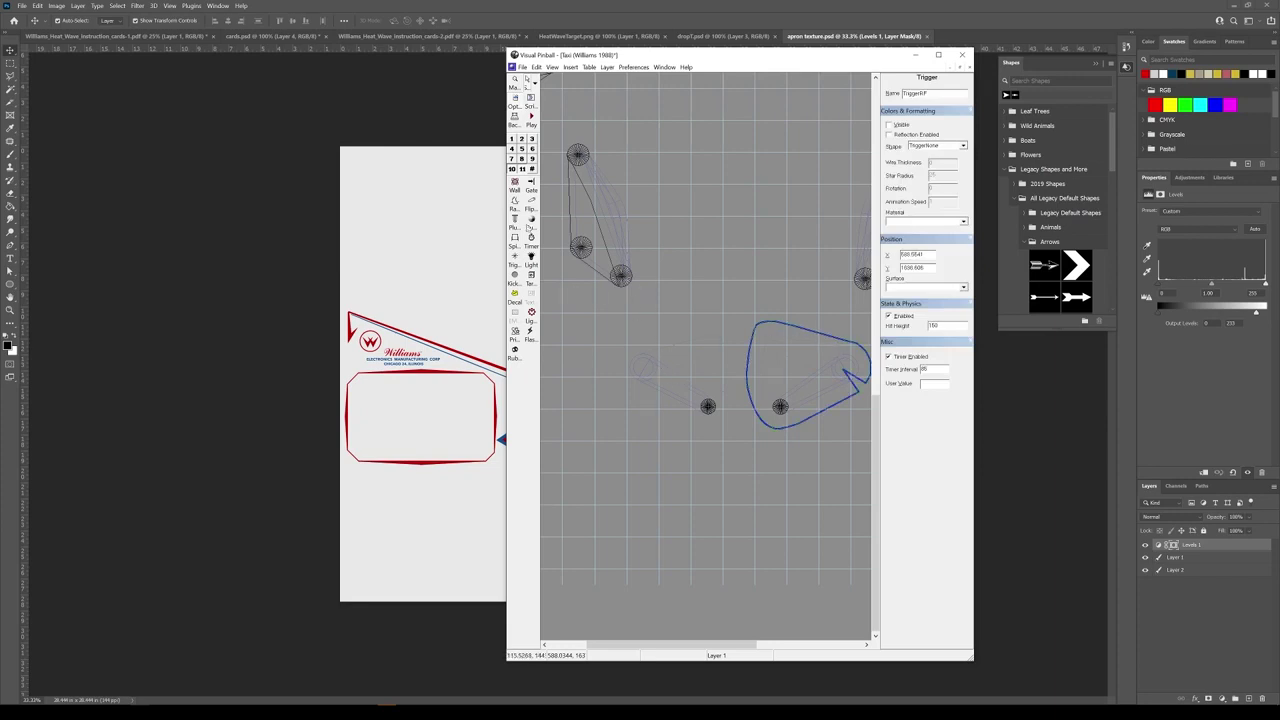
Place a new wall over the upper-left corner of the Taxi playfield
scroll(657, 285, down, 2)
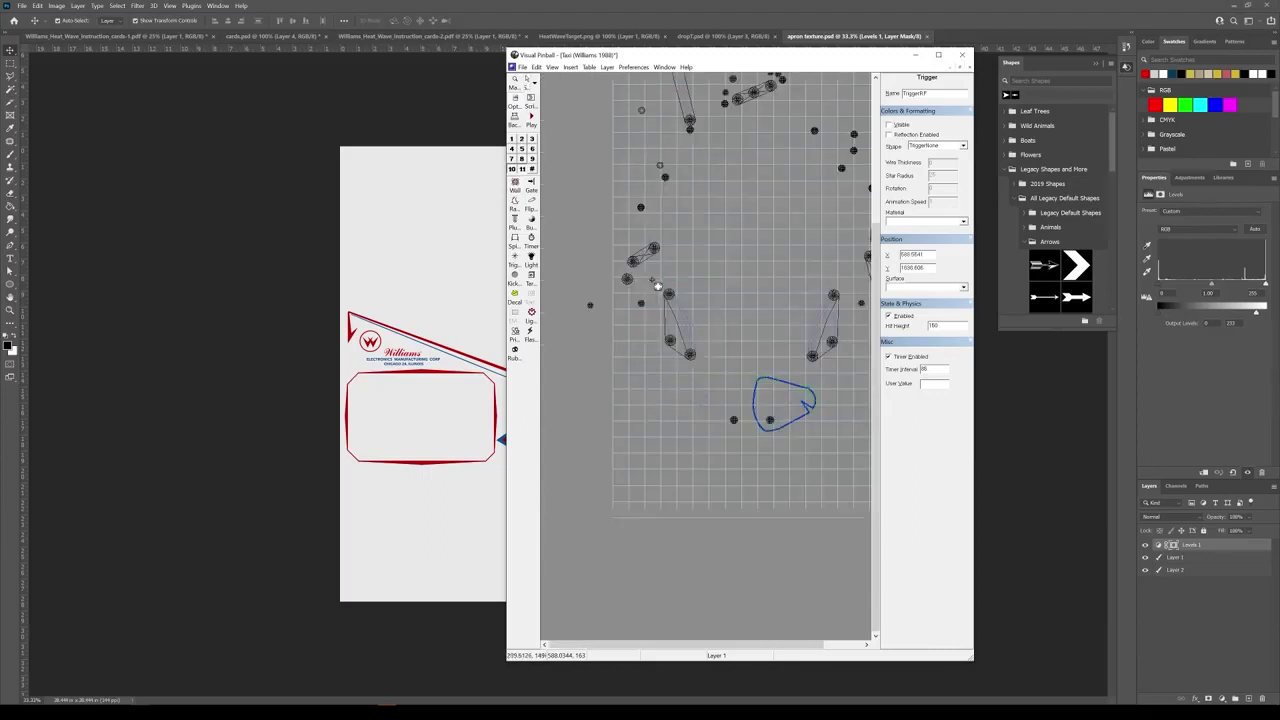
scroll(686, 314, up, 5)
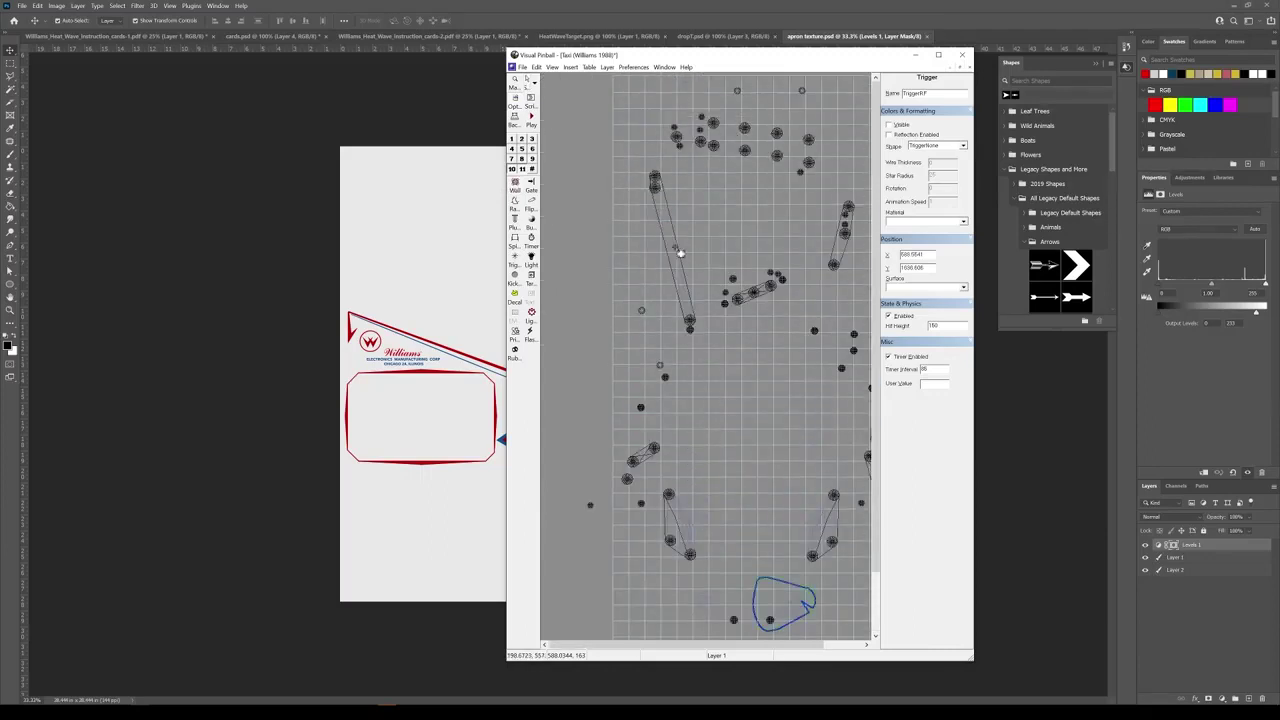
scroll(680, 252, up, 3)
click(629, 212)
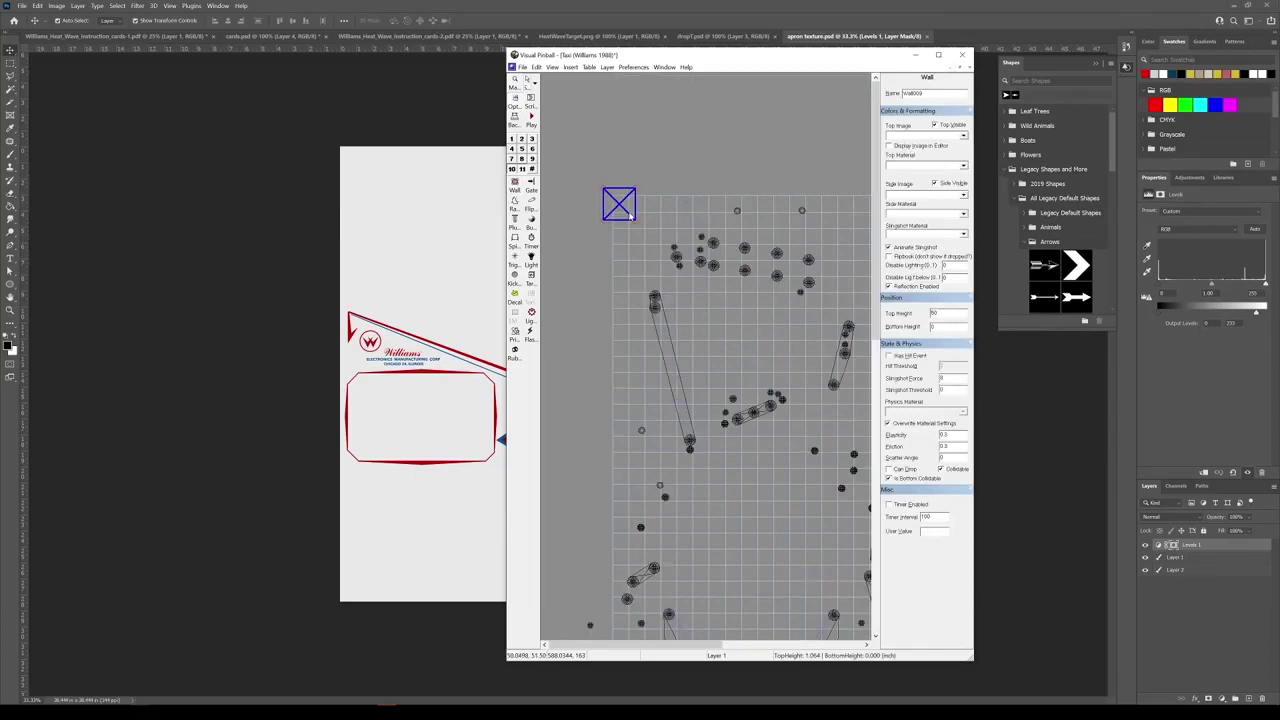
Set the new wall's upper-left control point to X 0 and Y 0
scroll(629, 240, up, 2)
scroll(678, 308, up, 2)
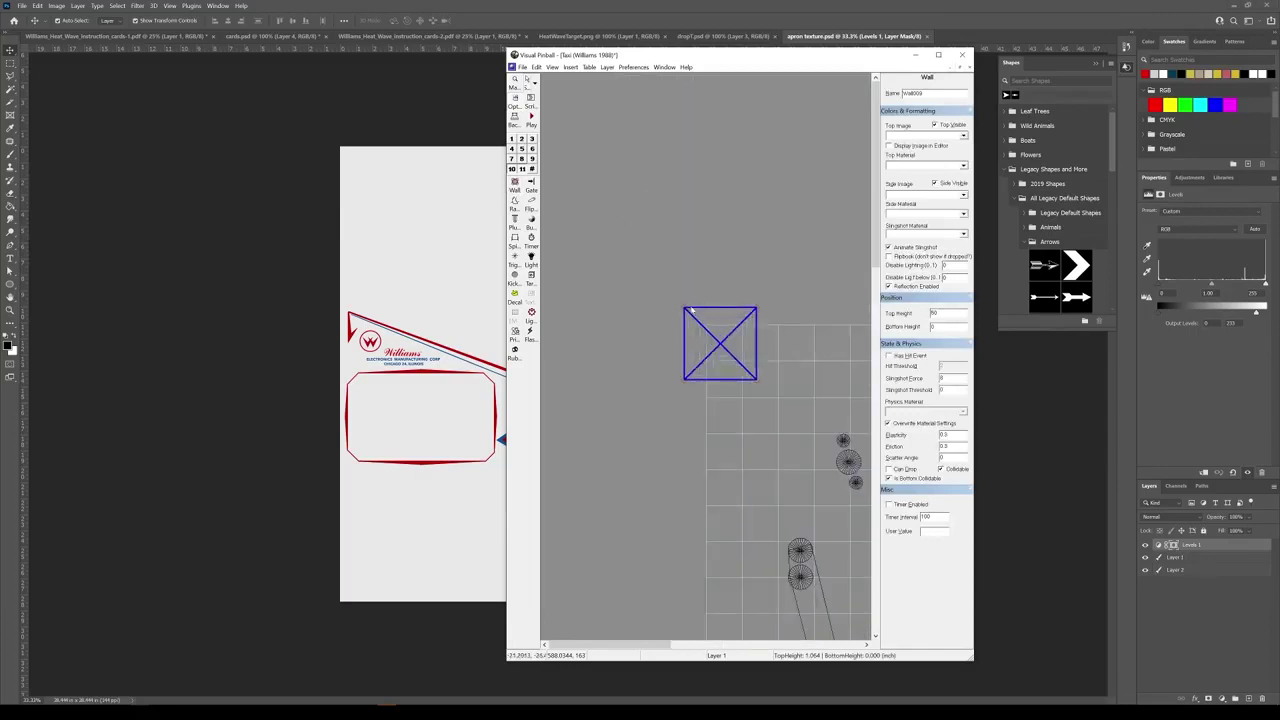
click(686, 309)
double_click(926, 158)
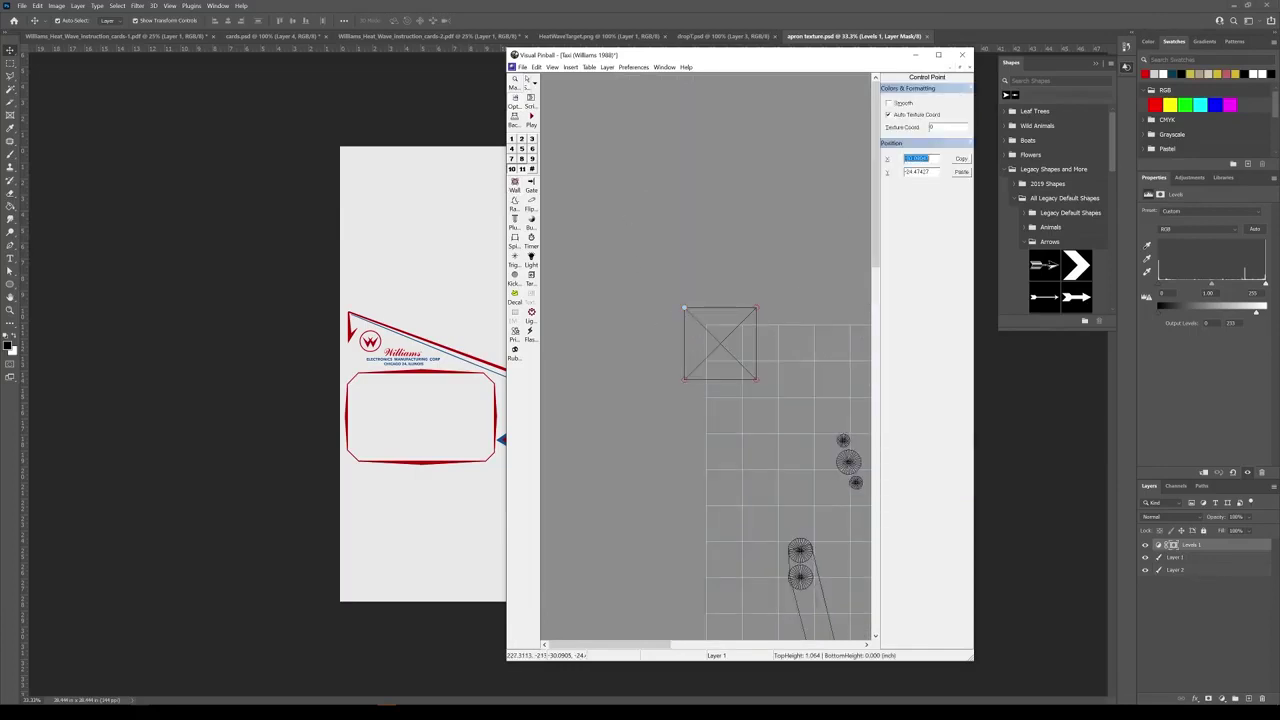
text(0)
key(Tab)
text(0)
Set the new wall's upper-right control point to X 20 and Y 0
click(757, 309)
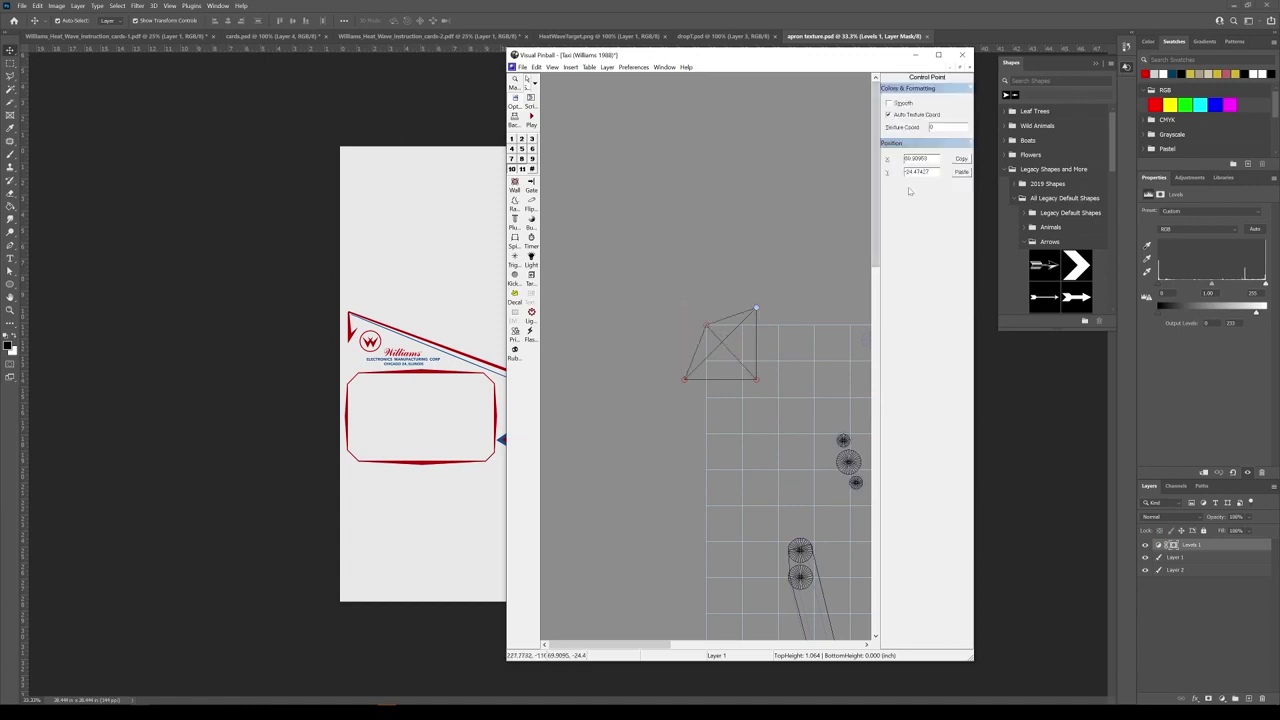
drag(931, 172, 897, 172)
text(0)
key(Tab)
text(20)
key(Tab)
Set the new wall's lower-right control point to X 20 and Y 25
click(756, 384)
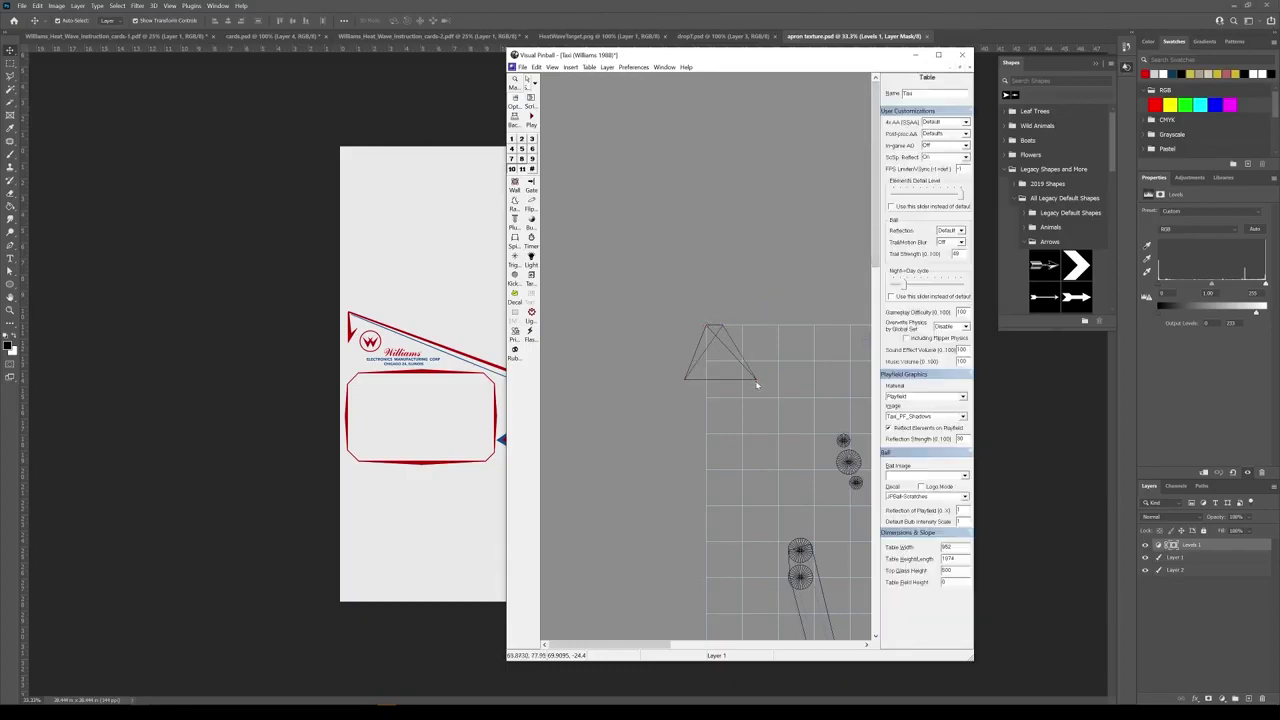
click(752, 378)
click(756, 380)
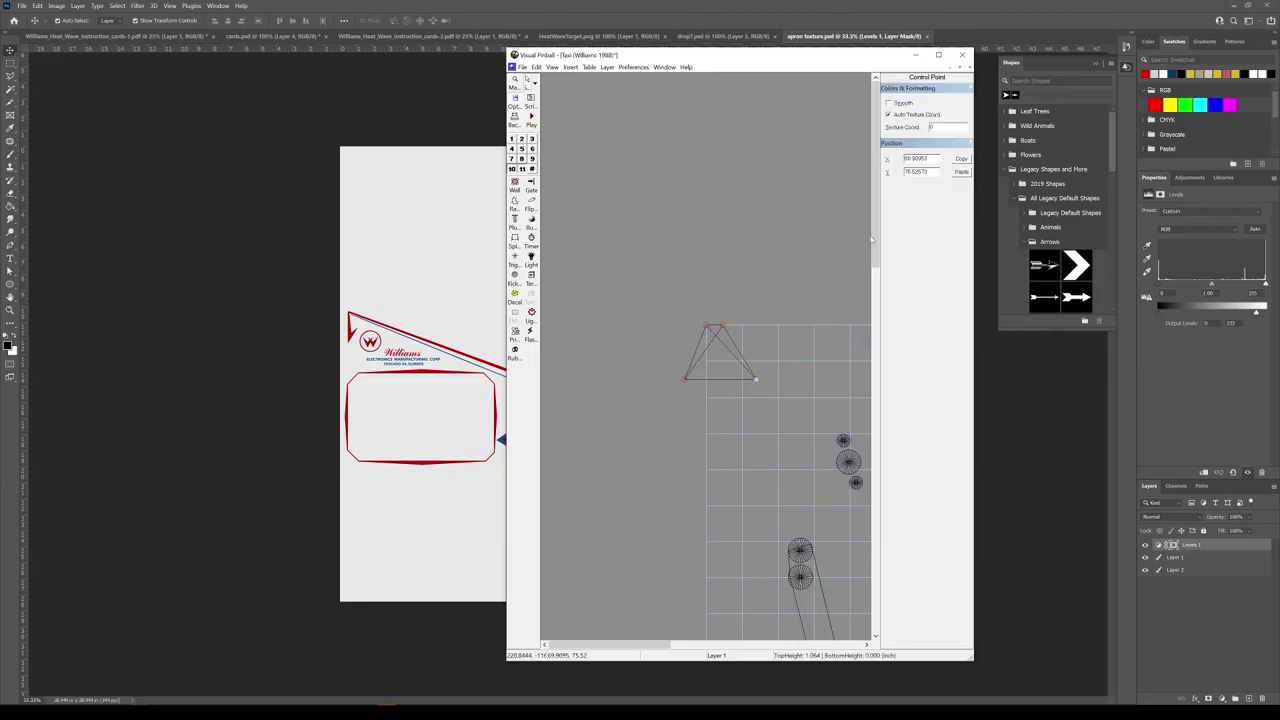
drag(928, 159, 900, 159)
text(20)
key(Tab)
text(25)
key(Return)
Set the new wall's lower-left control point to X 0 and Y 25, and select the resized wall
click(685, 379)
drag(938, 172, 882, 155)
text(28)
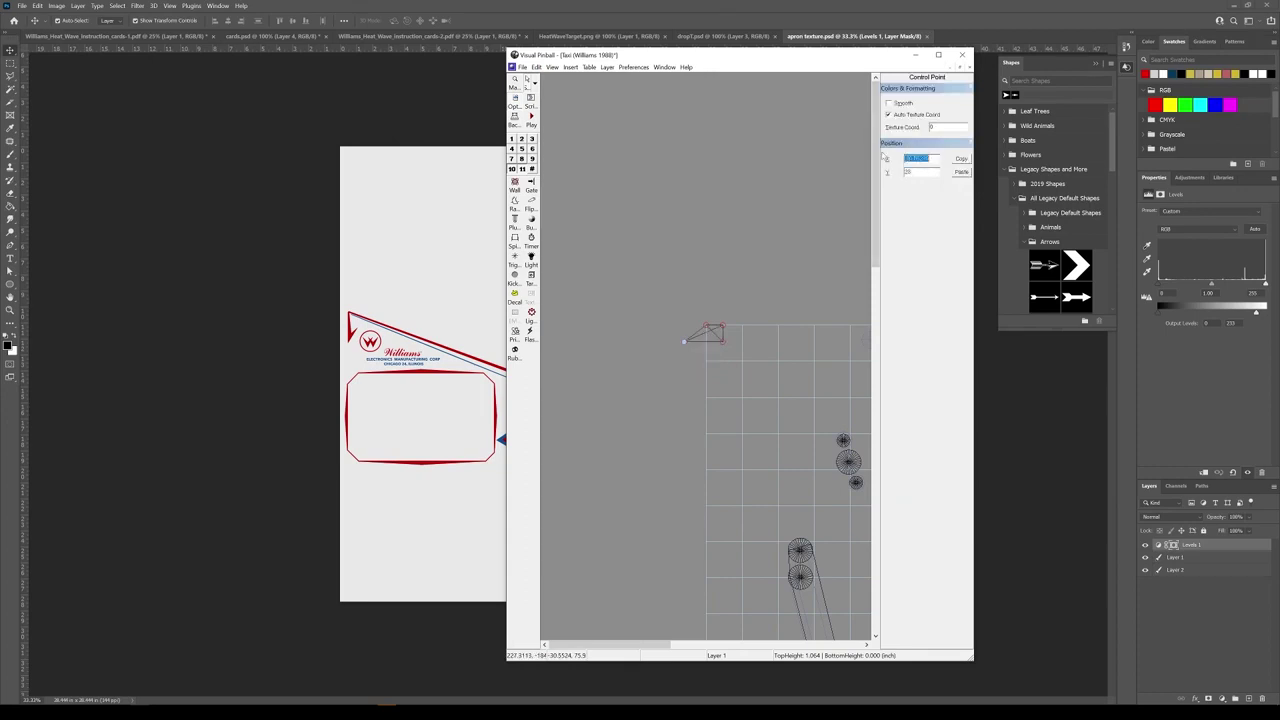
text(0)
key(Return)
click(714, 333)
scroll(714, 332, down, 2)
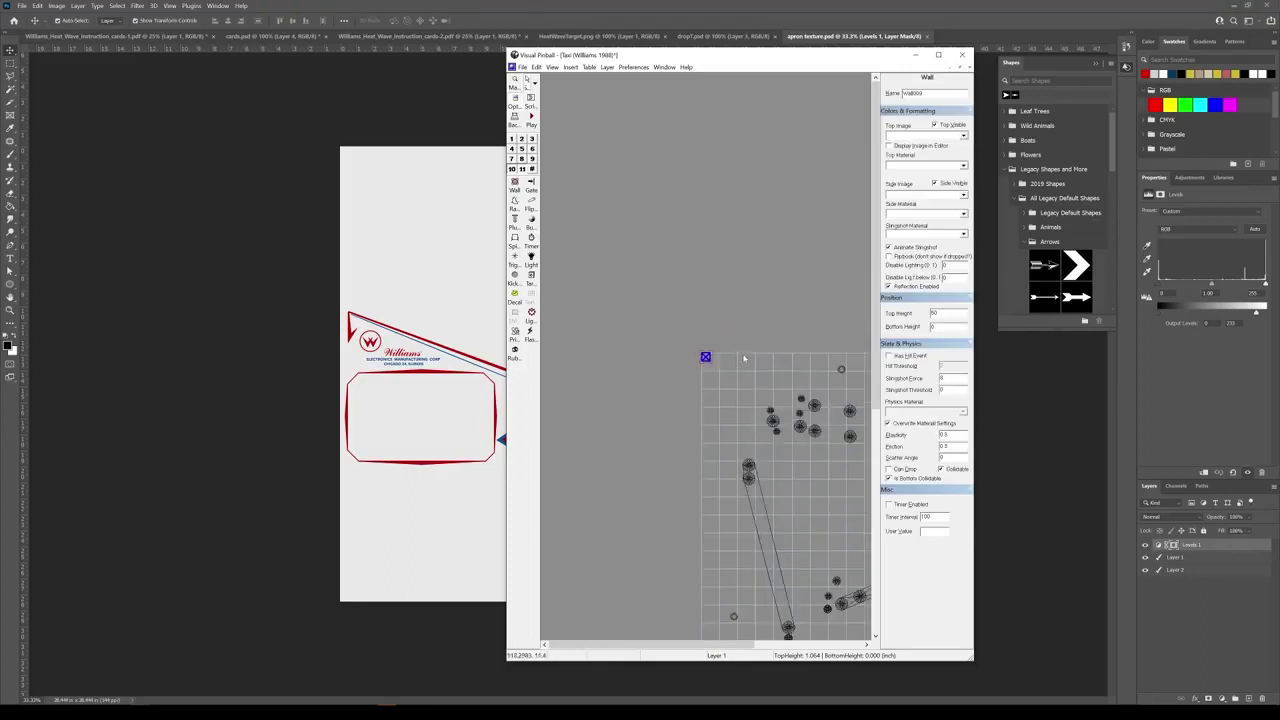
scroll(744, 358, down, 4)
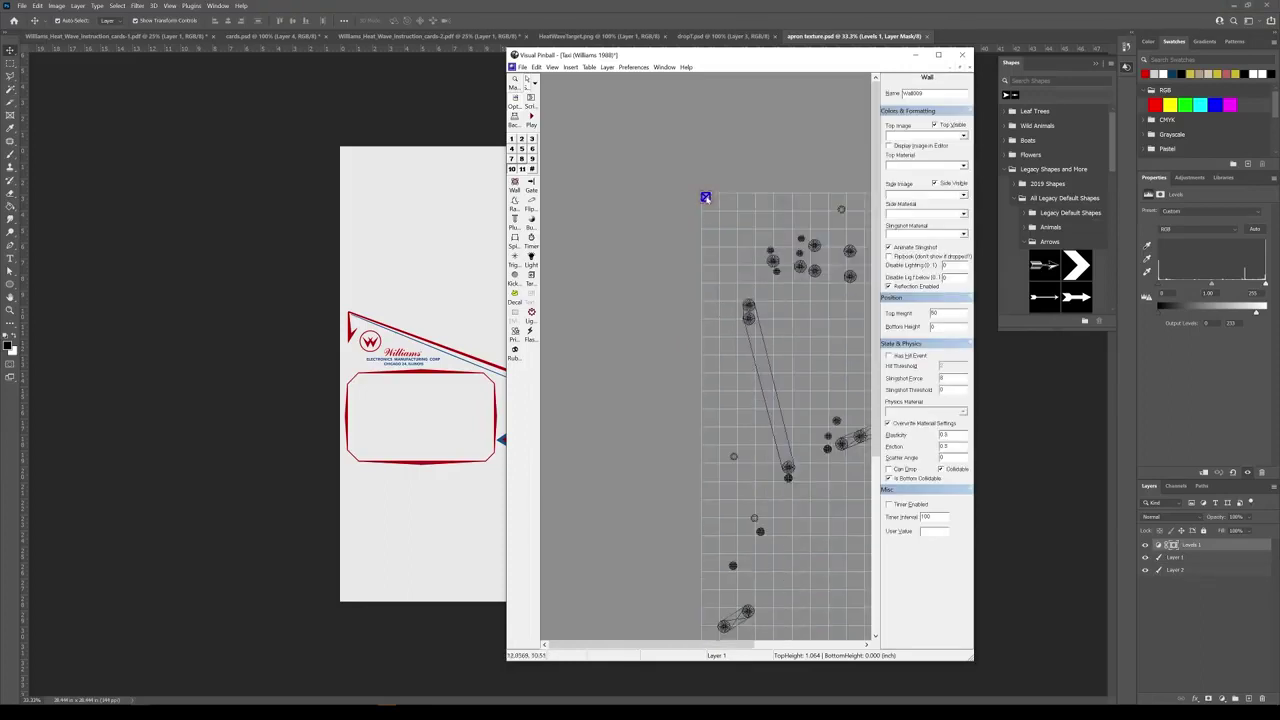
Move the small wall from the playfield's upper corner down to the area above the left flipper
scroll(810, 460, down, 6)
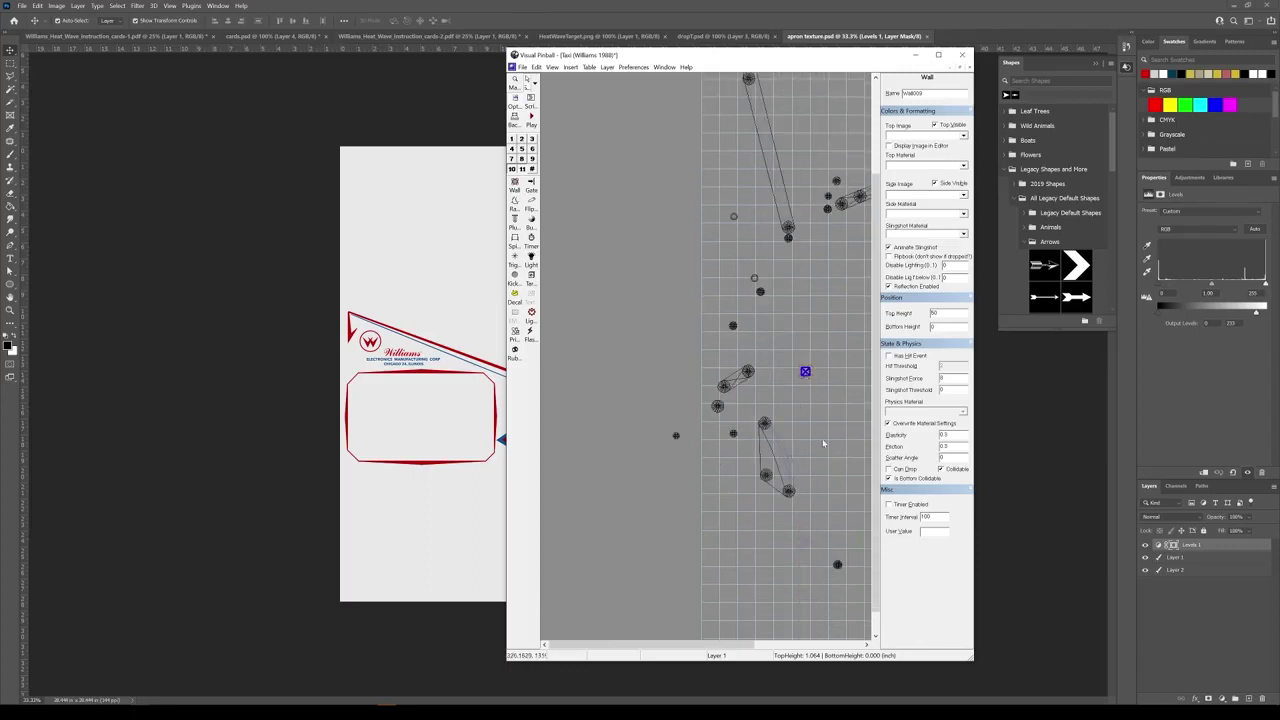
scroll(820, 517, up, 2)
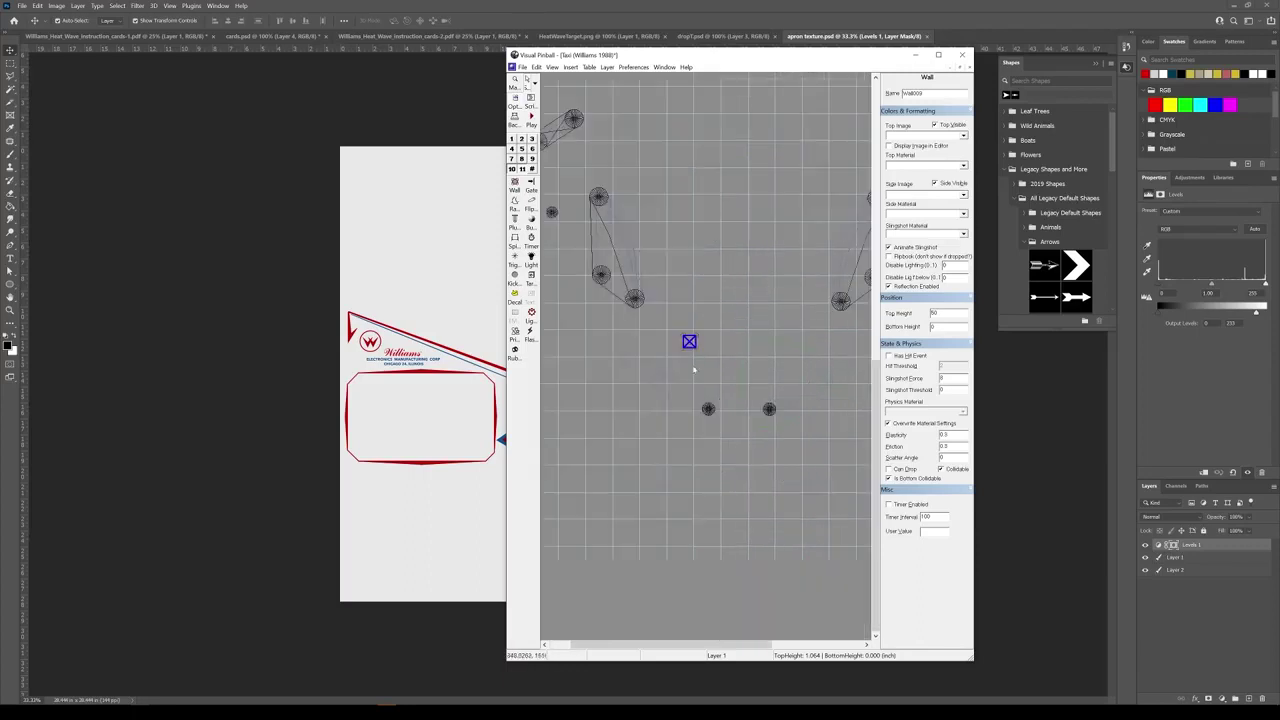
scroll(693, 370, up, 3)
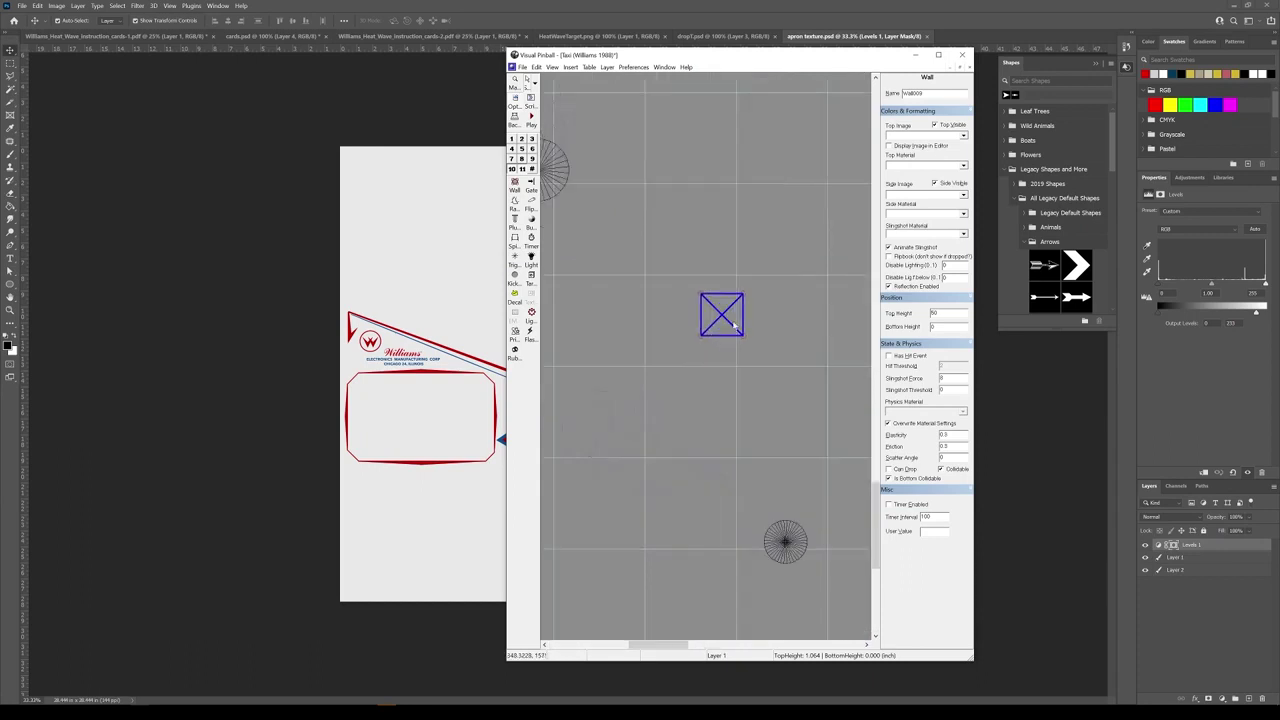
drag(726, 329, 732, 337)
Rotate the small wall counterclockwise about its centre in -1 degree increments, and shift it slightly toward the flipper's tip side
right_click(732, 338)
click(758, 372)
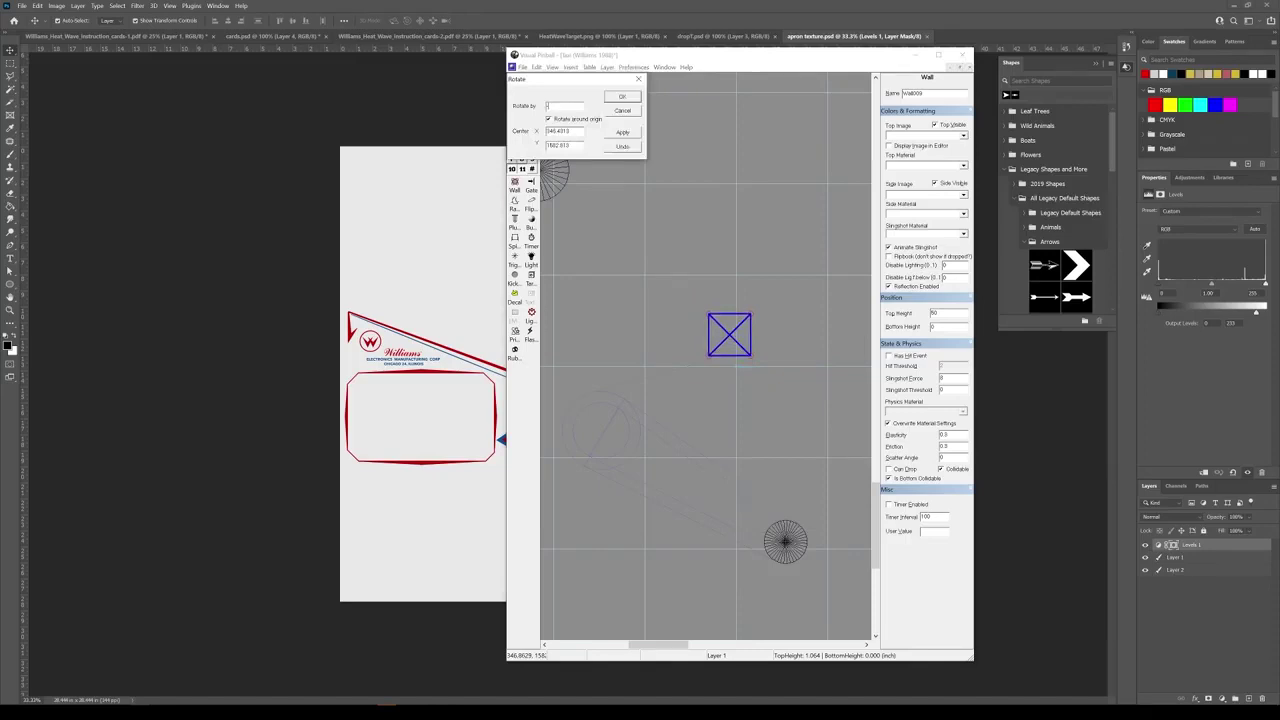
click(638, 134)
click(638, 134)
click(638, 134)
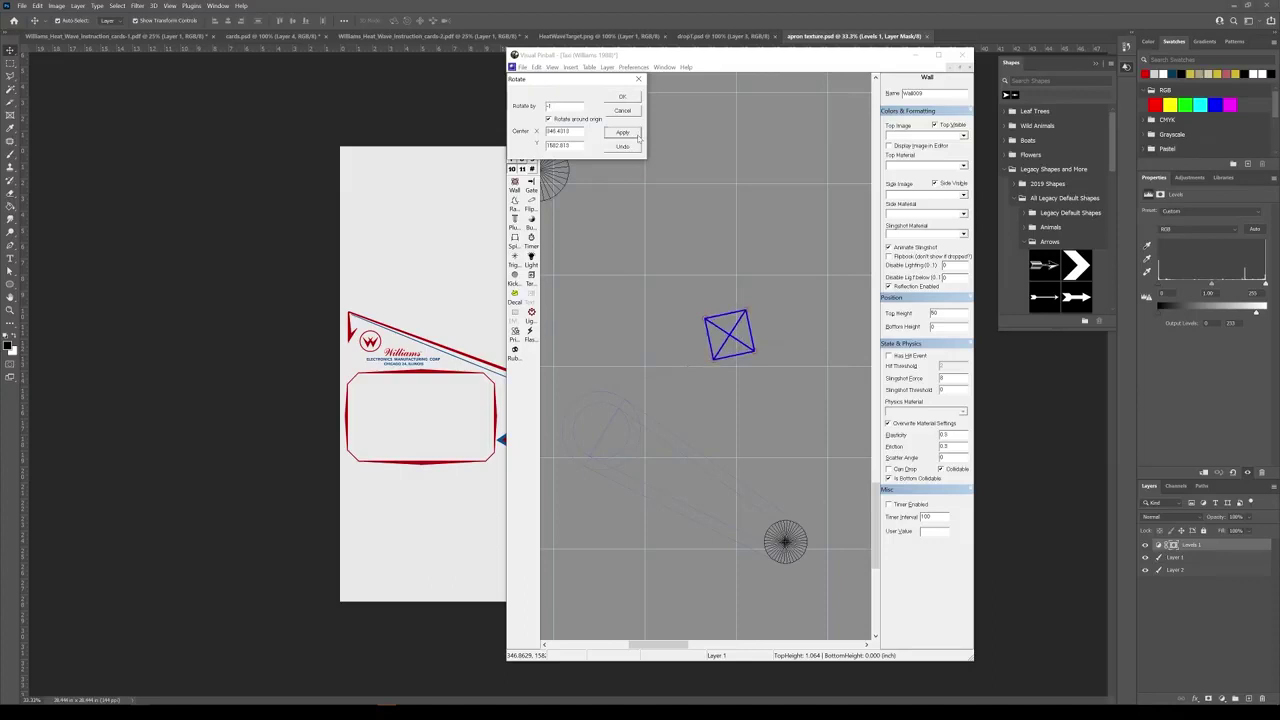
click(638, 134)
click(627, 96)
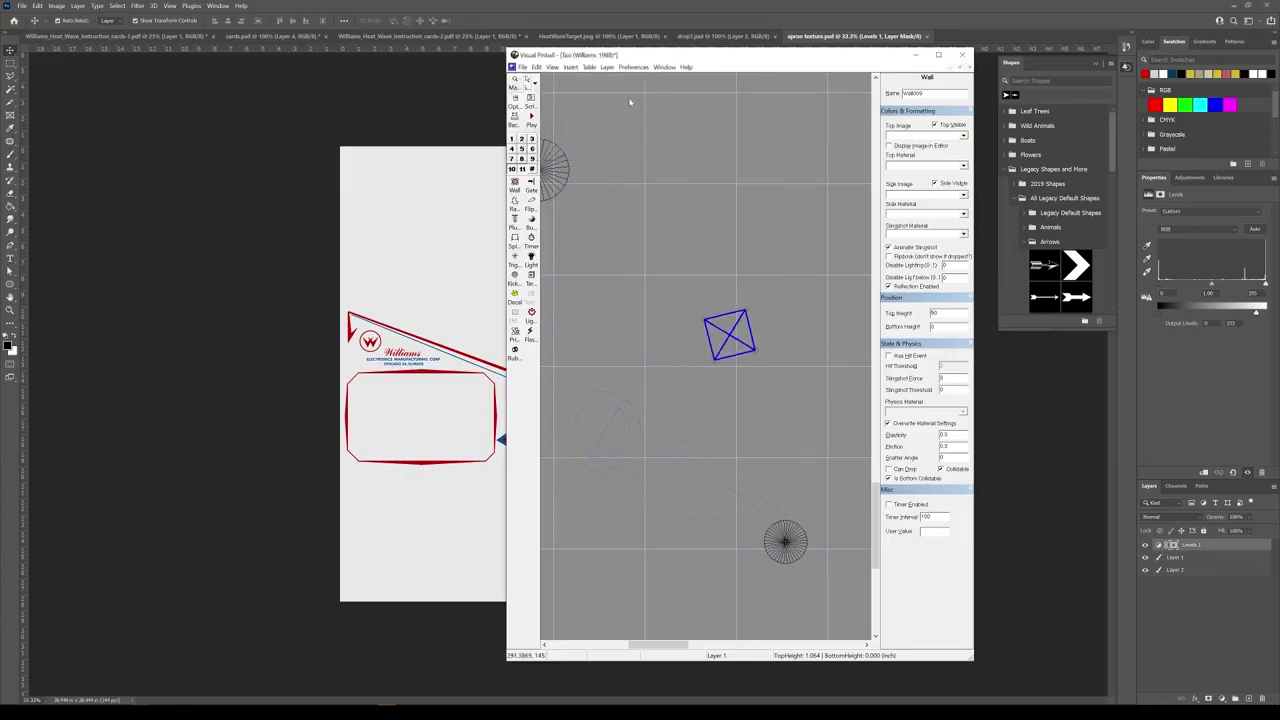
drag(751, 338, 772, 332)
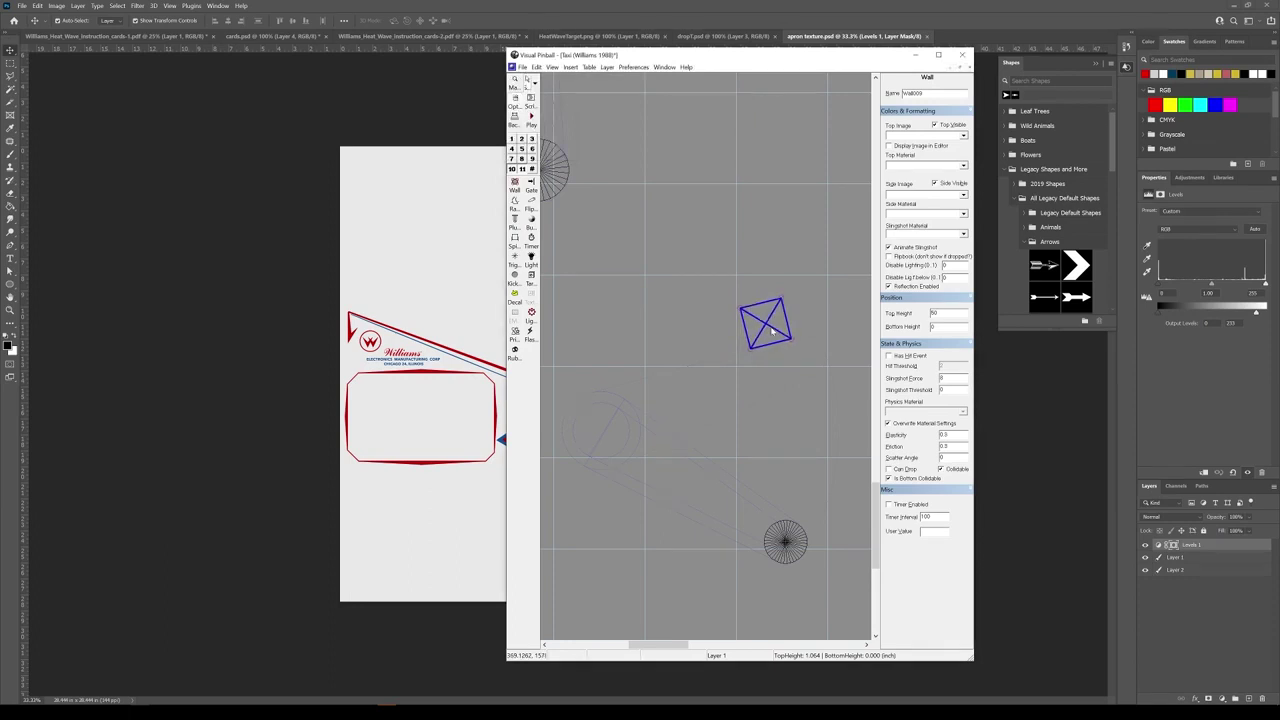
Paste a copy of the tilted wall and place it beyond the left flipper's tip, above and right of the round post
key(ctrl+v)
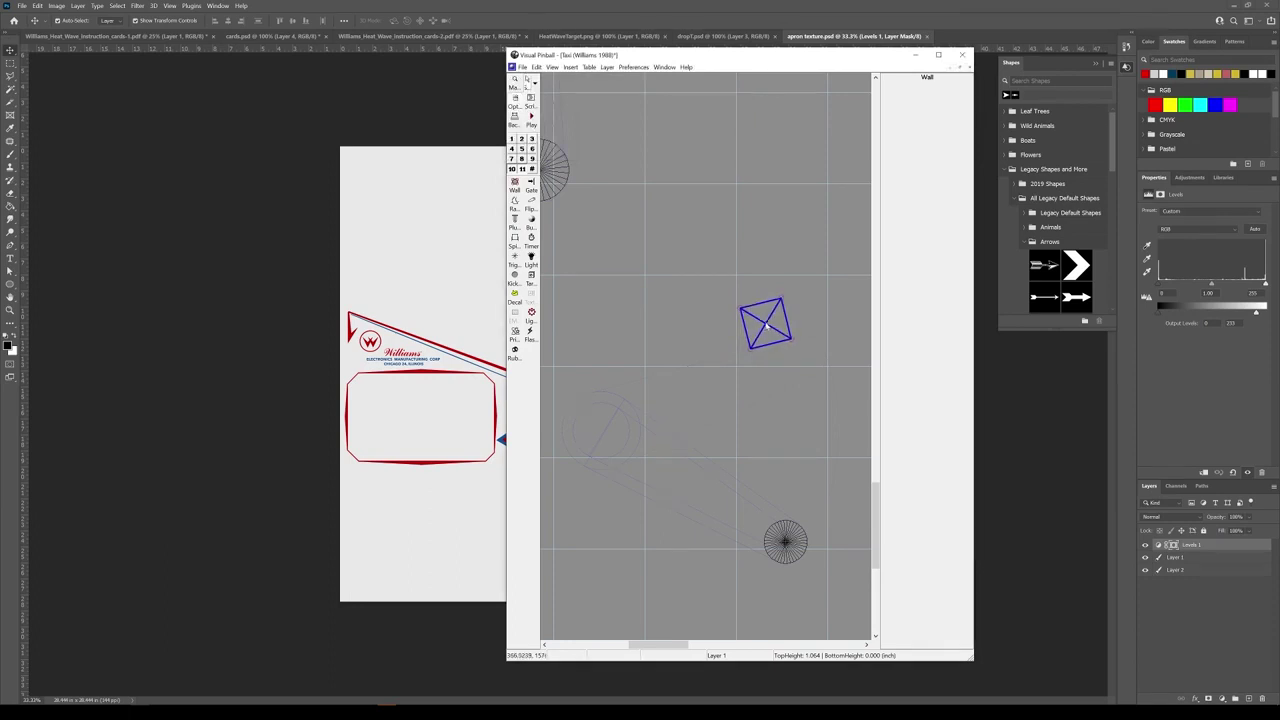
drag(767, 324, 851, 448)
scroll(851, 448, up, 1)
Rotate the pasted wall clockwise in 1 degree increments until it is nearly upright, and nudge it slightly away from the flipper
right_click(714, 352)
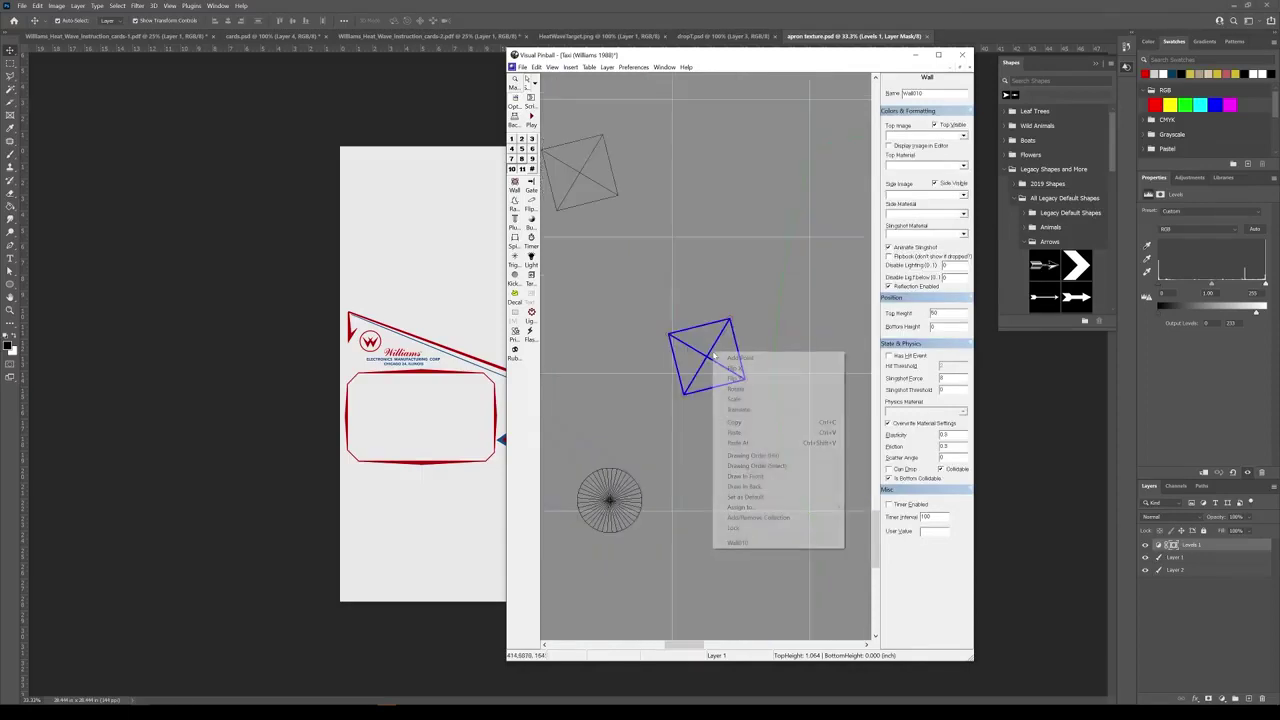
click(740, 388)
text(1)
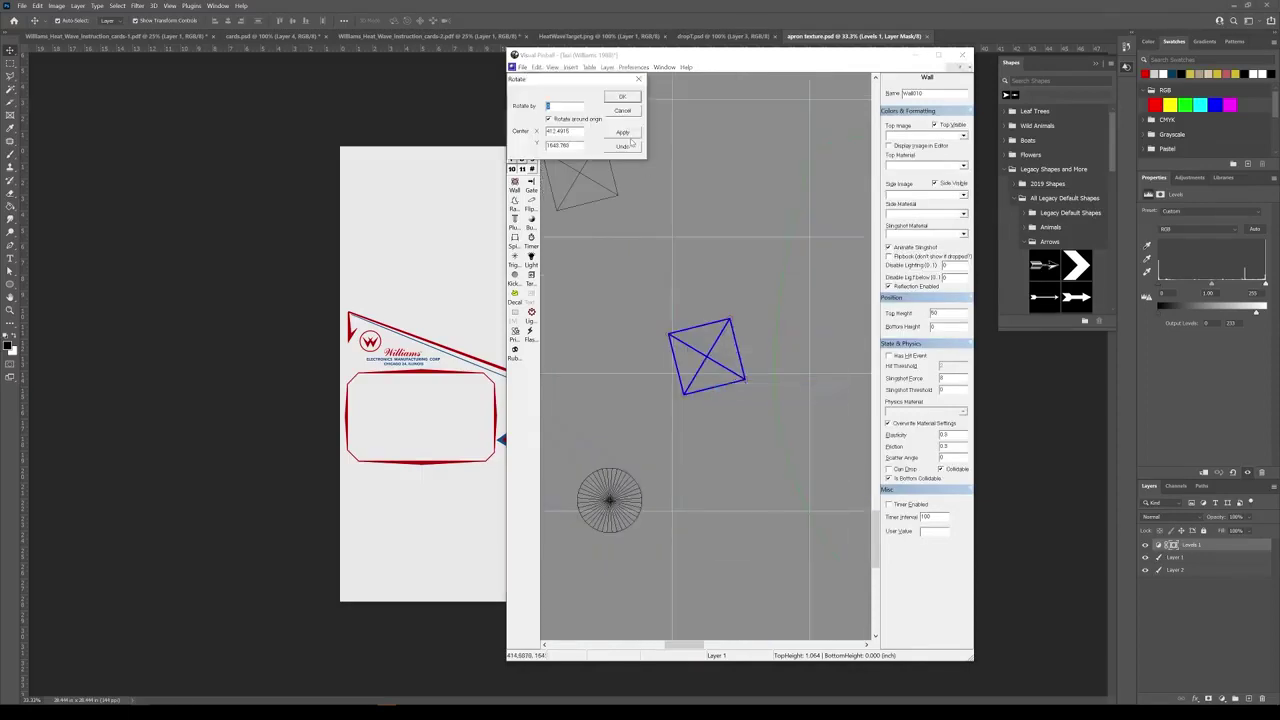
click(624, 136)
click(624, 136)
click(624, 136)
click(624, 136)
click(624, 136)
click(624, 134)
click(624, 134)
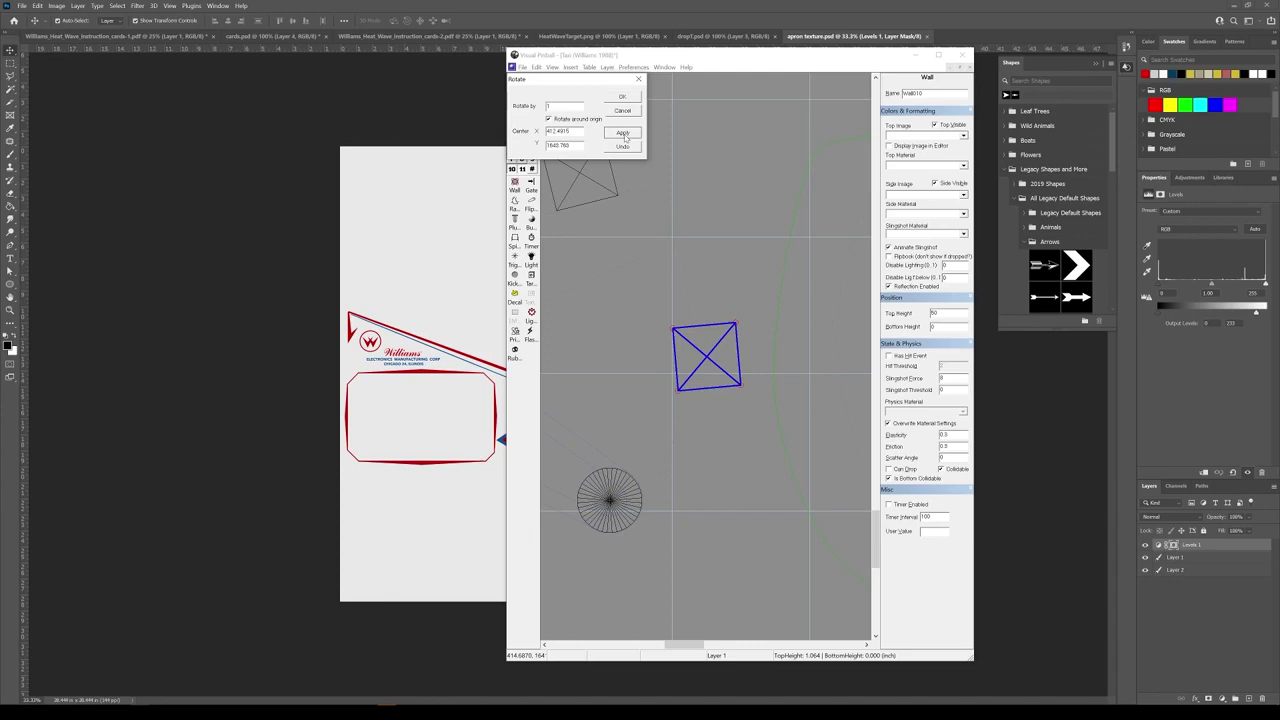
click(624, 134)
click(624, 134)
click(624, 134)
click(624, 134)
click(624, 134)
click(624, 134)
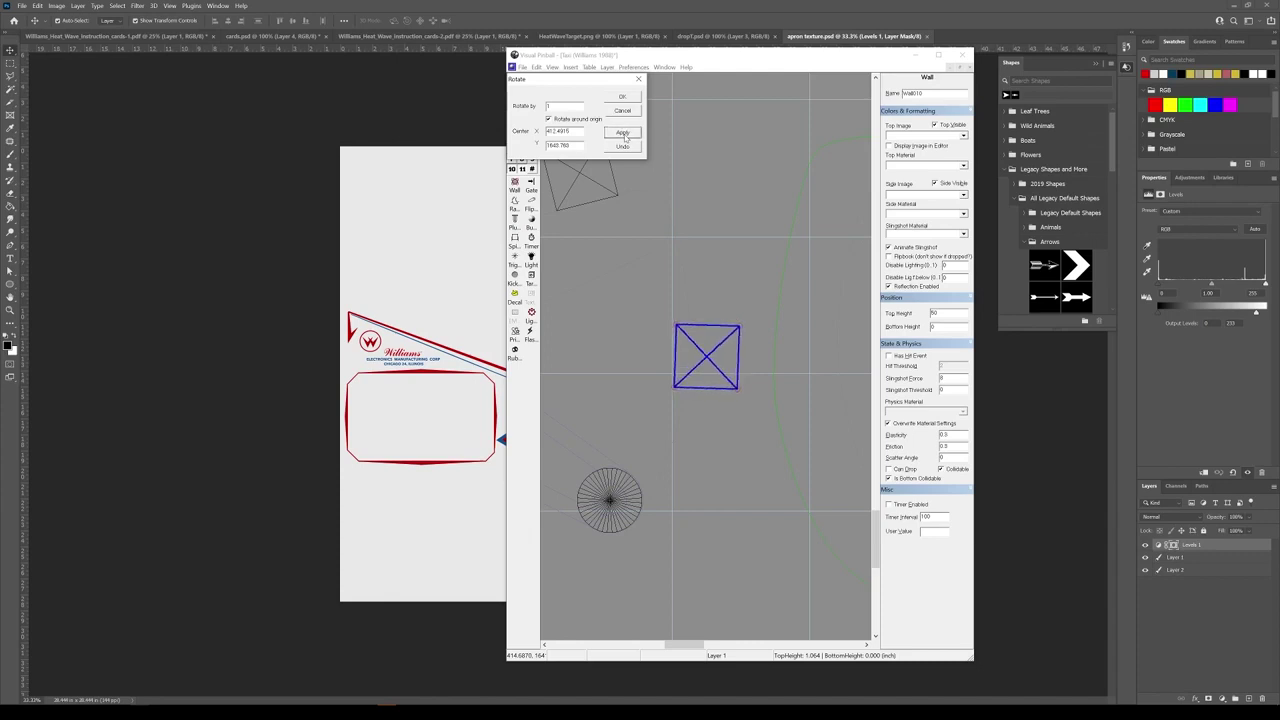
click(621, 100)
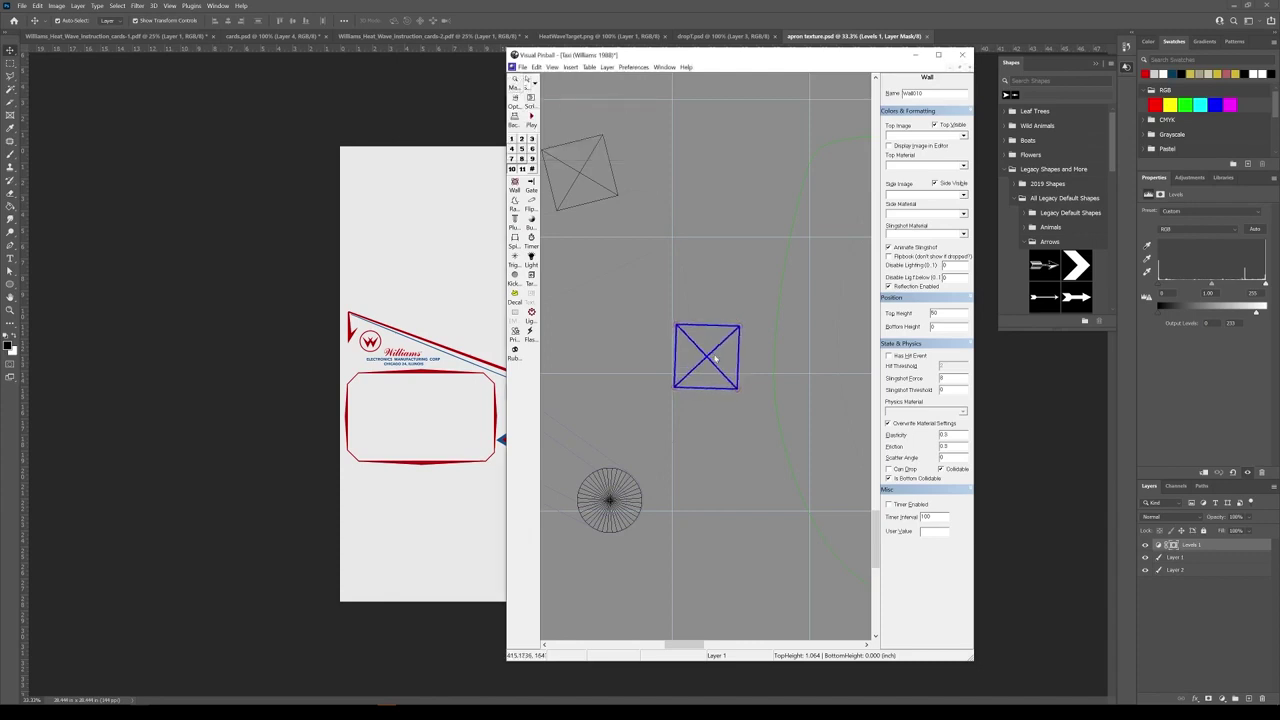
drag(716, 358, 724, 355)
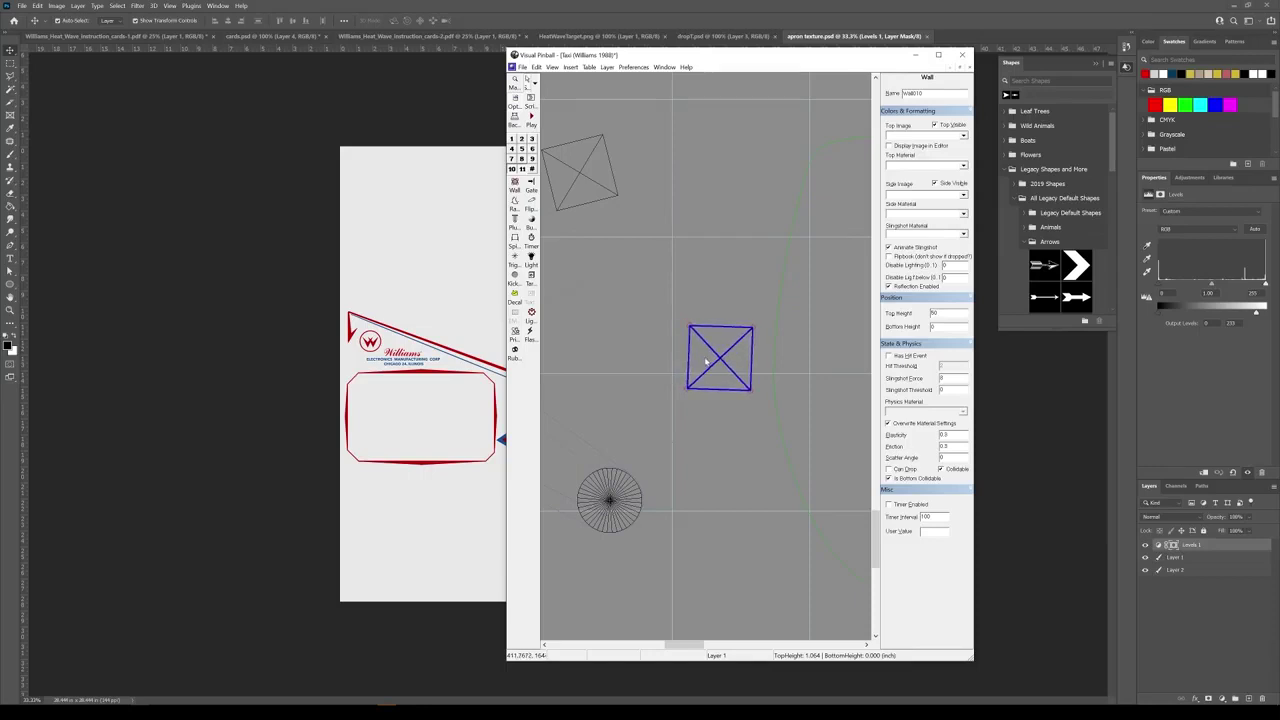
Duplicate the first tilted wall and place the copy just below the round post by the left flipper's tip
click(564, 200)
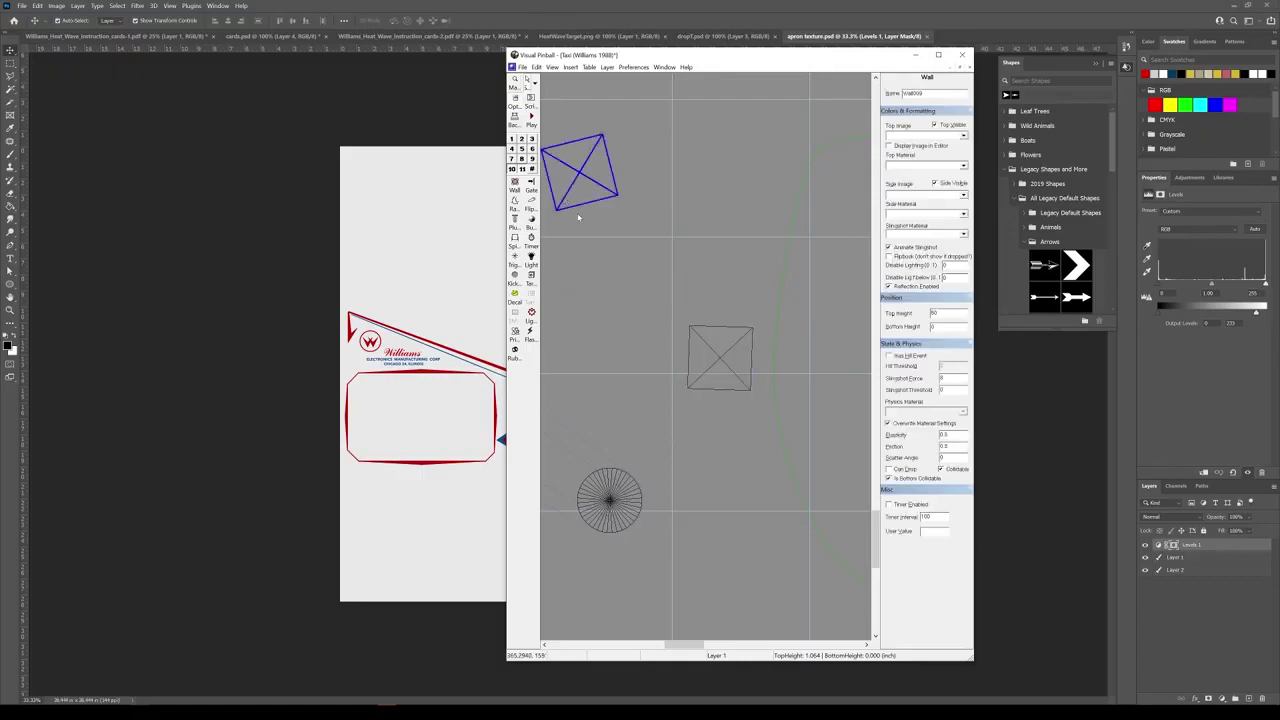
key(ctrl+c)
key(ctrl+v)
drag(577, 217, 598, 562)
scroll(598, 562, up, 1)
drag(713, 362, 701, 354)
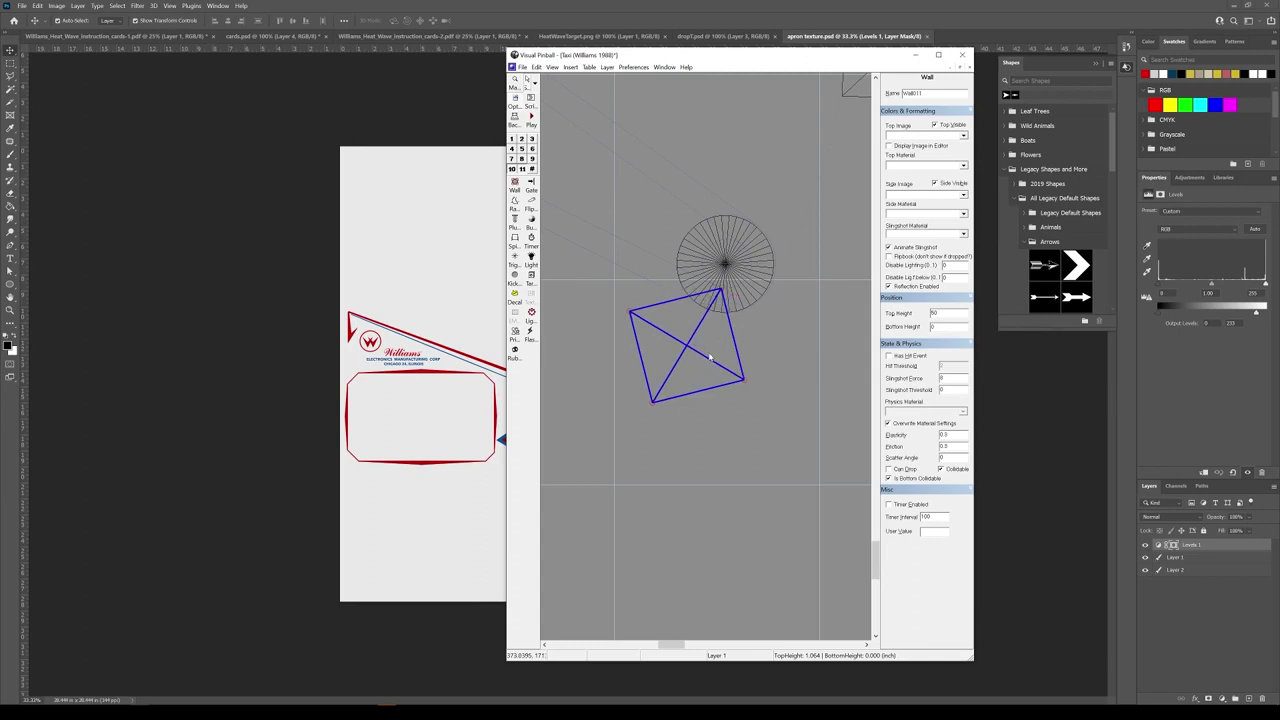
Rotate the third wall clockwise with one large turn, and ease it back in -1 degree increments
right_click(709, 353)
click(742, 390)
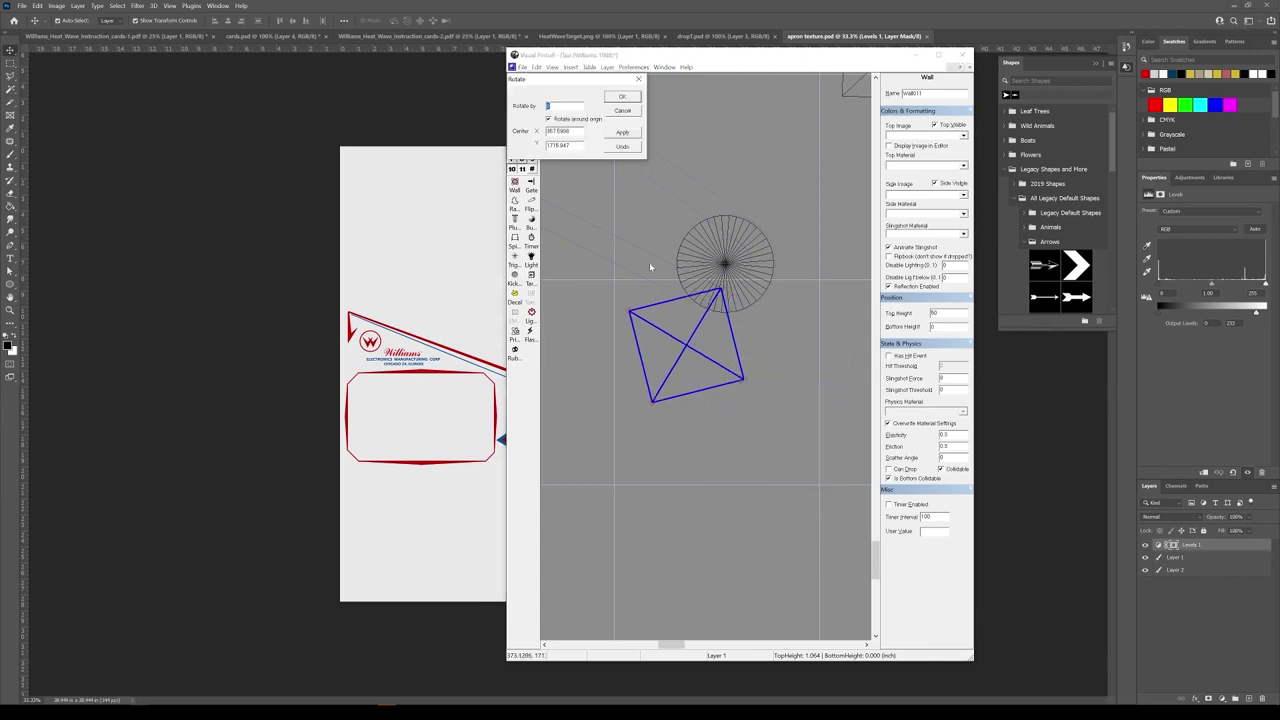
click(622, 132)
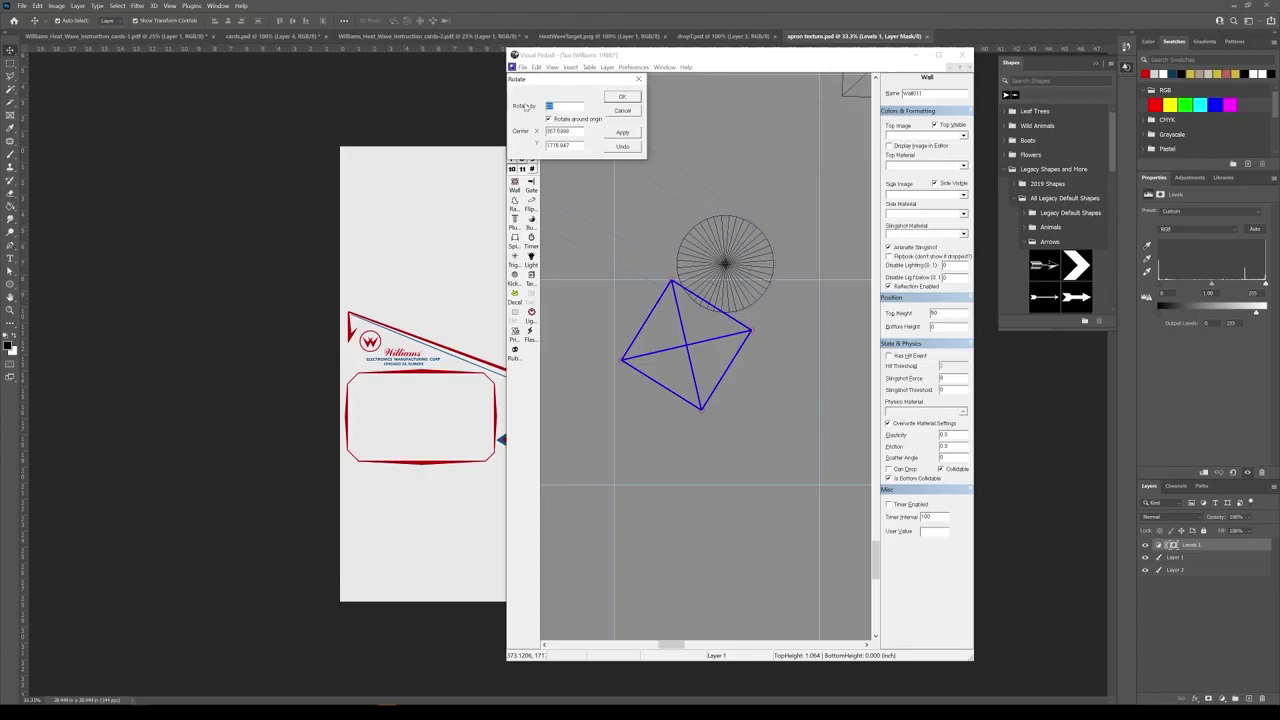
text(-1)
click(622, 132)
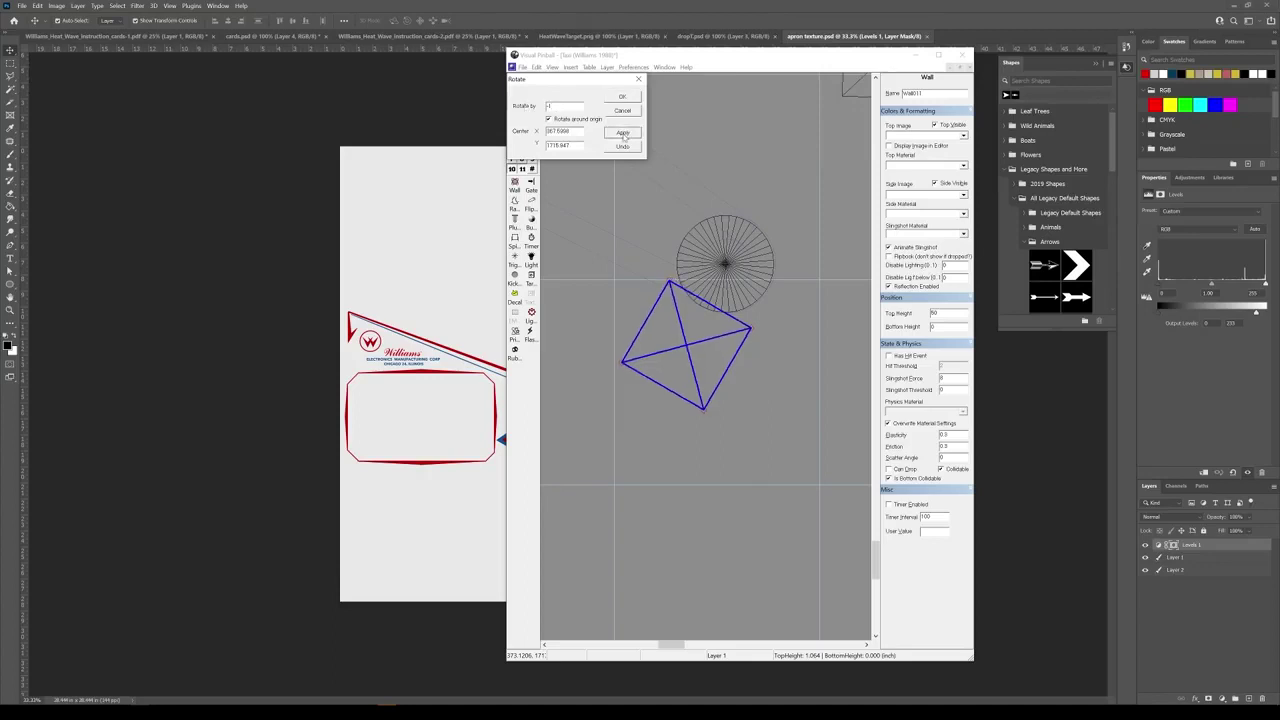
click(622, 132)
click(622, 132)
click(622, 132)
click(622, 132)
click(622, 132)
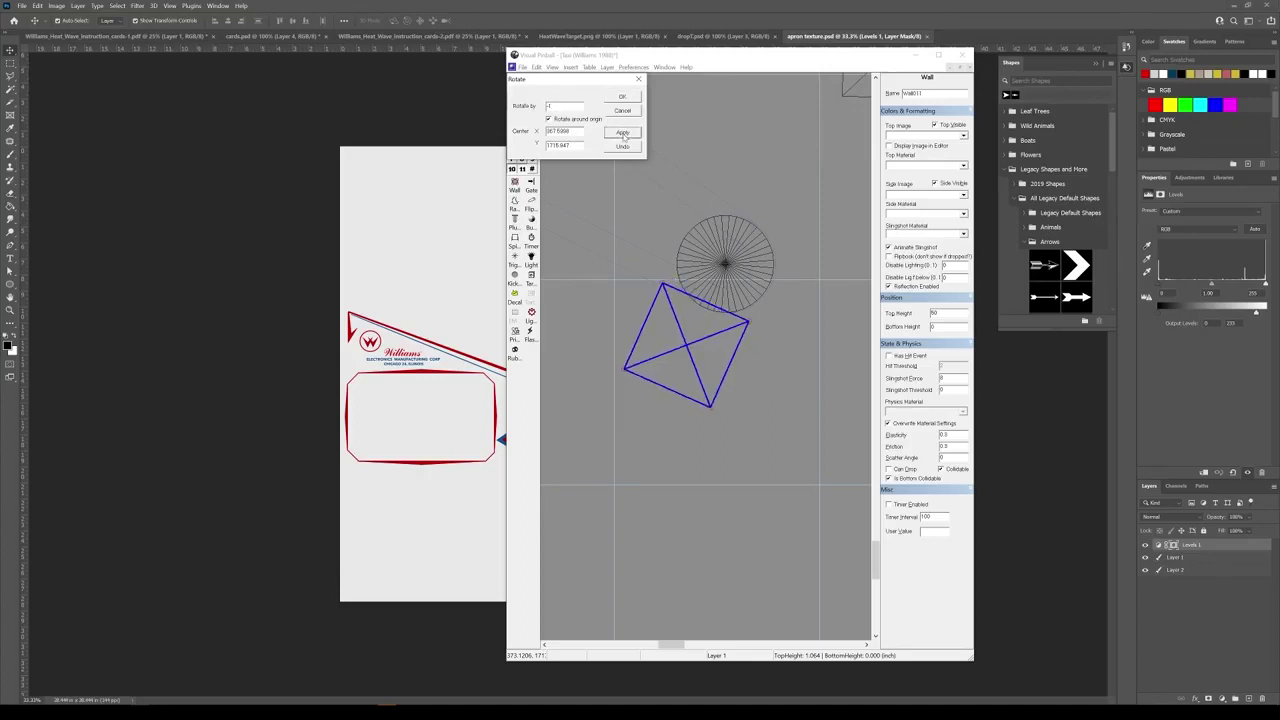
Rotate the third wall by 1 degree and move it to touch the round post's lower-left side
drag(560, 106, 536, 106)
text(1)
click(622, 132)
click(622, 96)
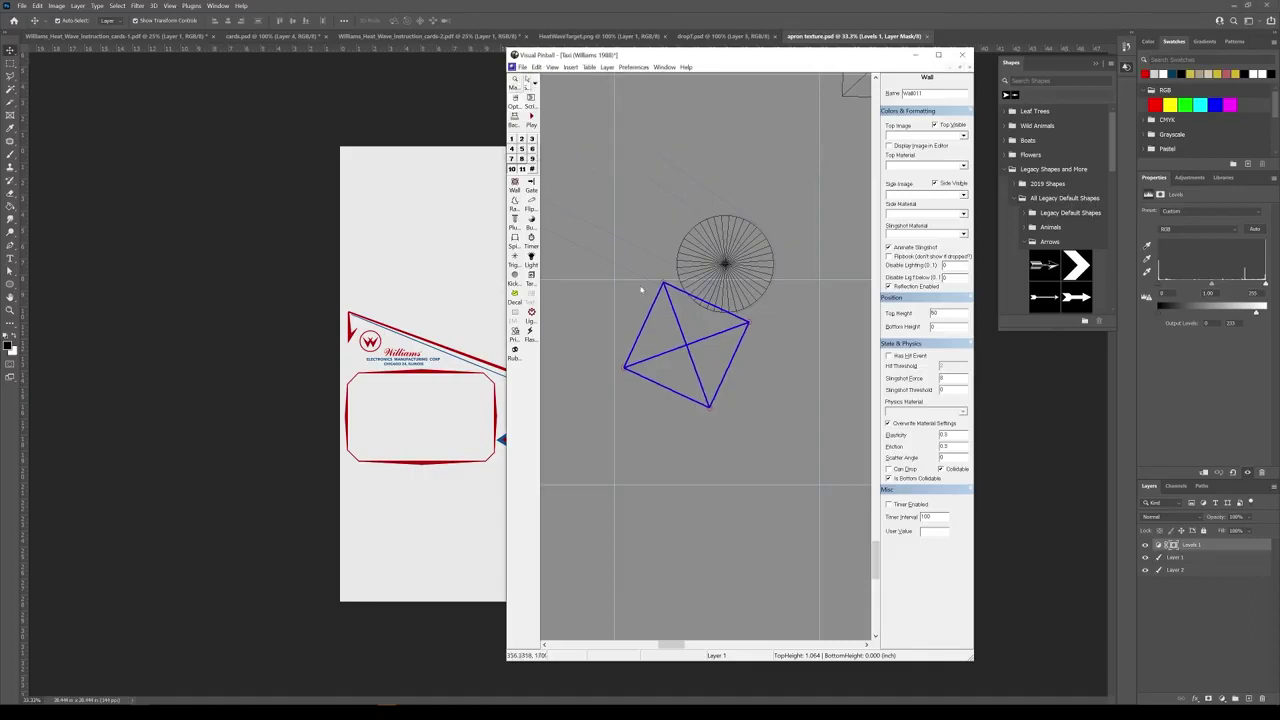
drag(671, 318, 629, 303)
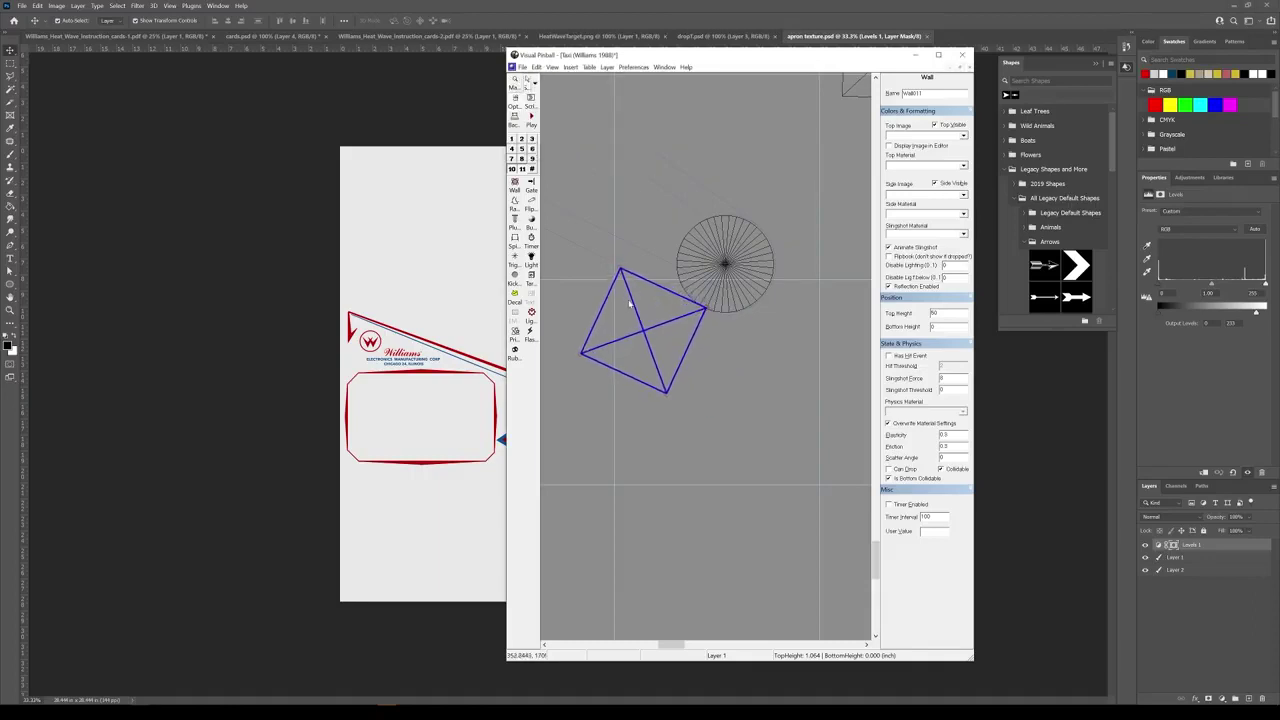
Add a trigger over the left flipper area, in the space enclosed by the three small walls
scroll(690, 290, down, 1)
scroll(715, 285, down, 1)
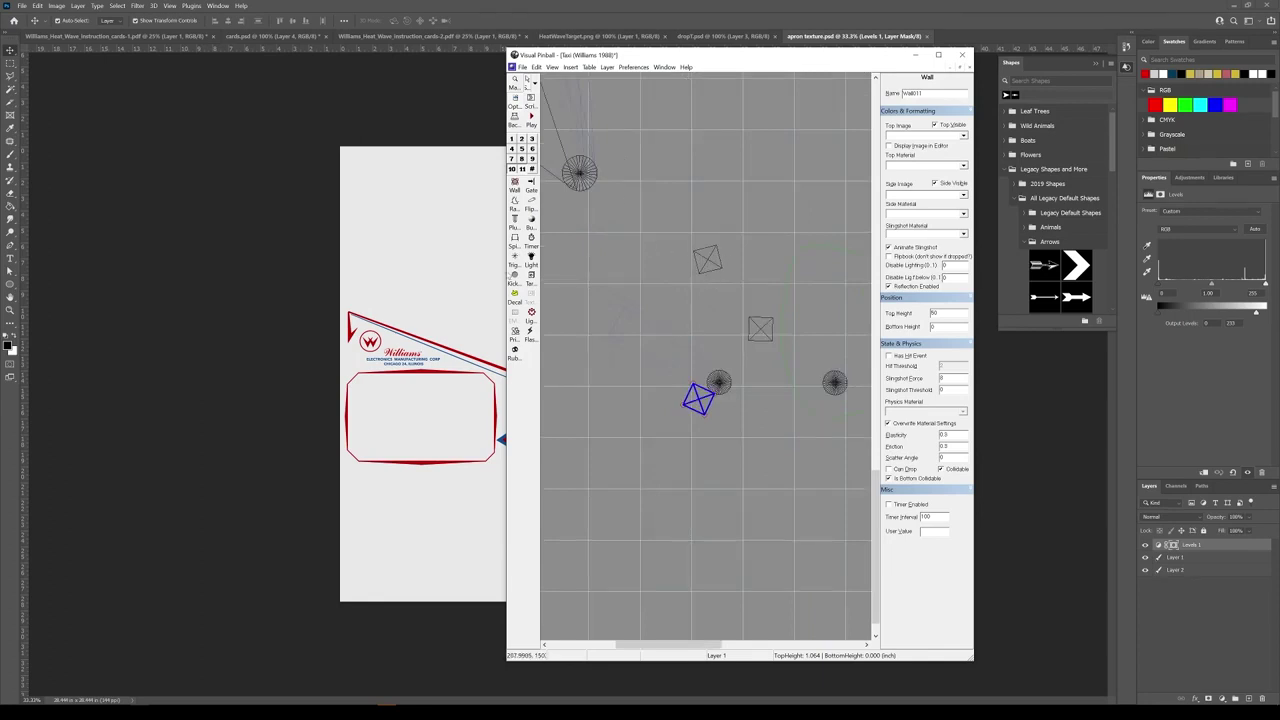
click(516, 258)
click(679, 318)
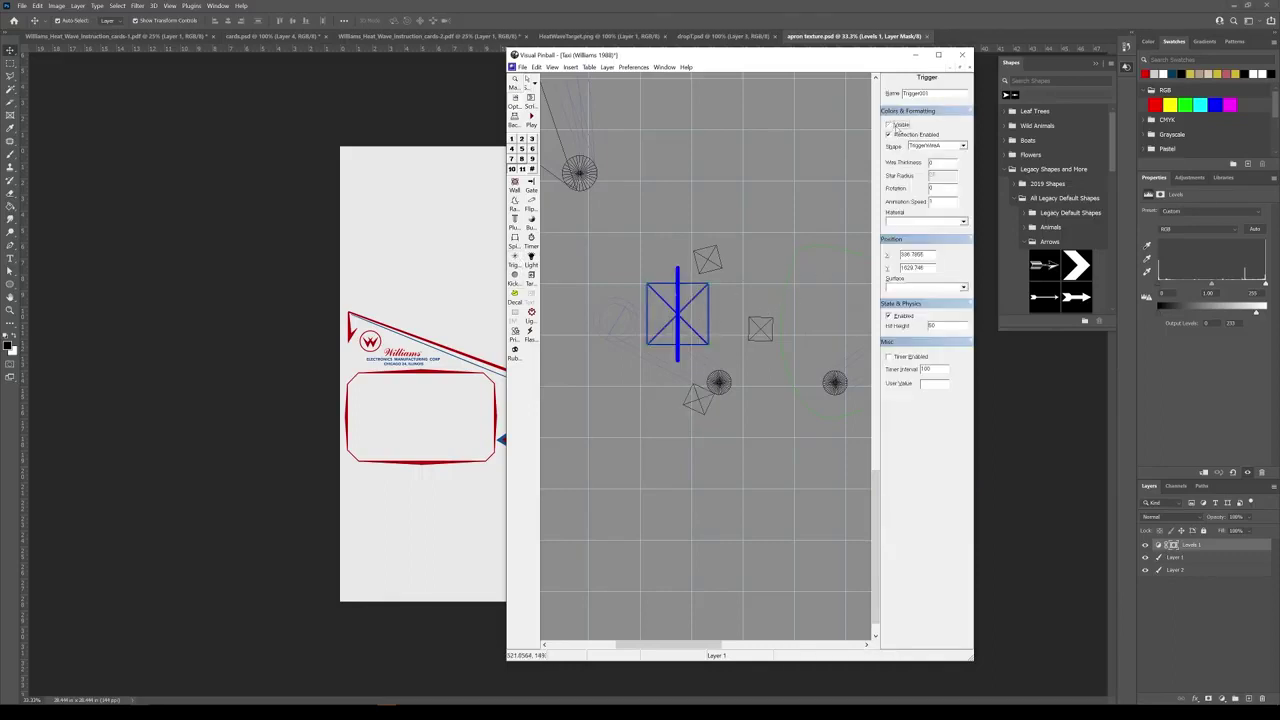
Make the new trigger invisible and set its shape to TriggerNone
click(888, 124)
click(944, 146)
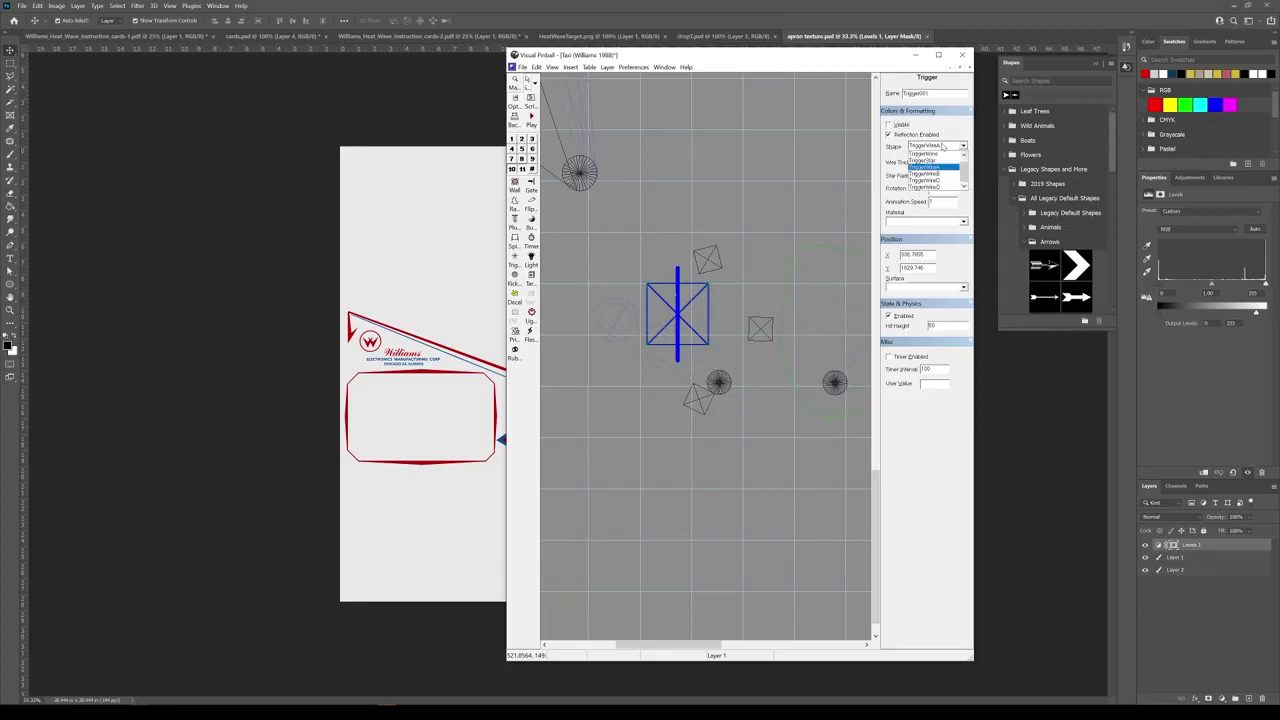
click(937, 155)
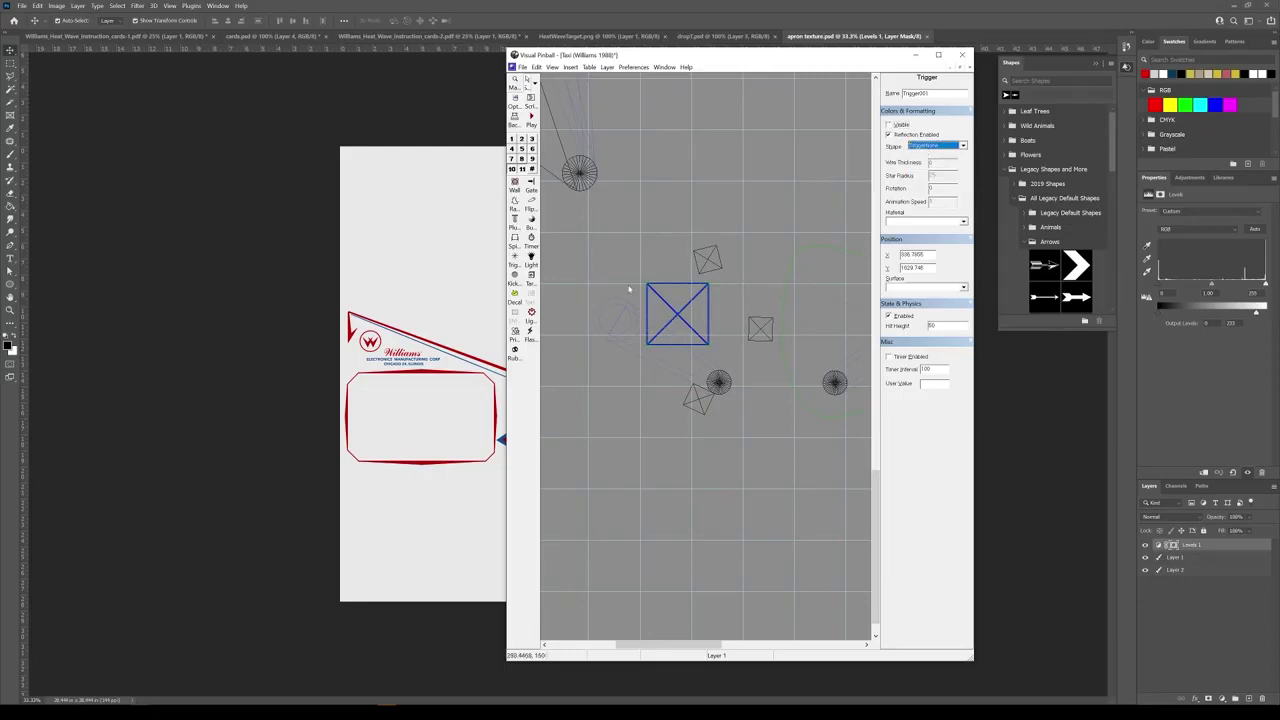
Move the trigger's upper-right control point onto the upper-right corner of the uppermost small wall
click(691, 318)
scroll(690, 313, up, 1)
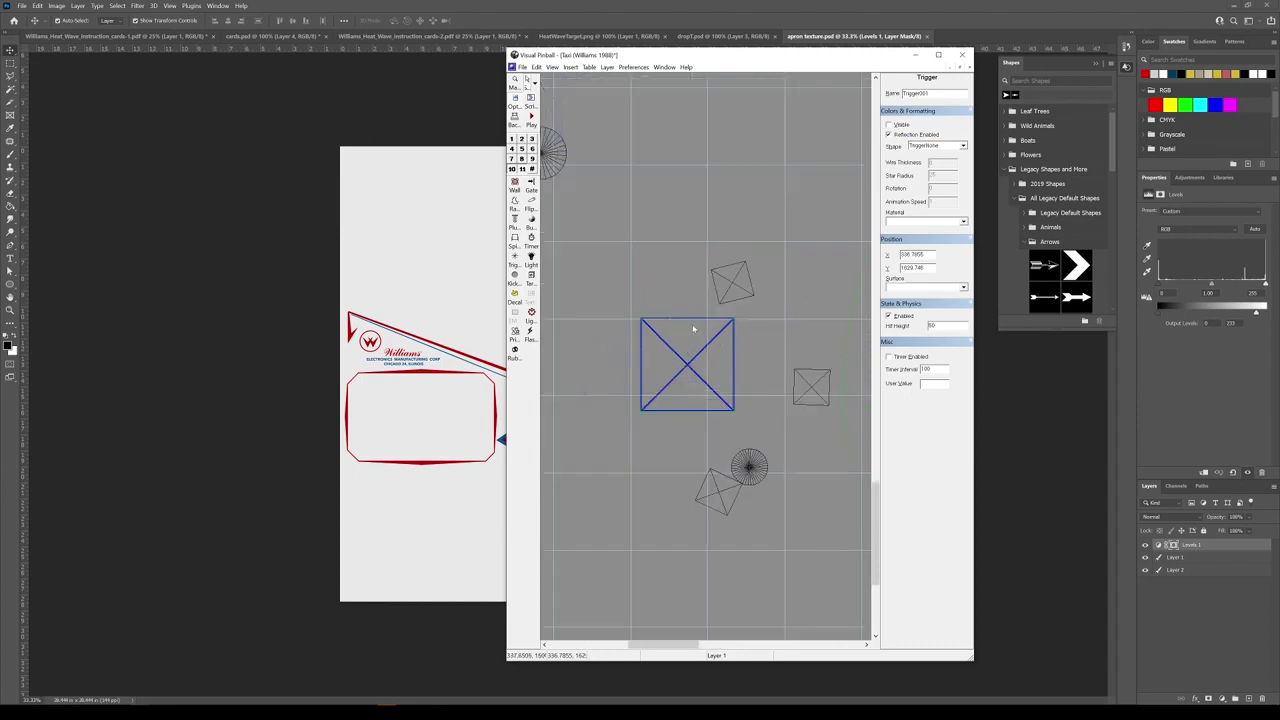
scroll(709, 358, up, 1)
click(741, 302)
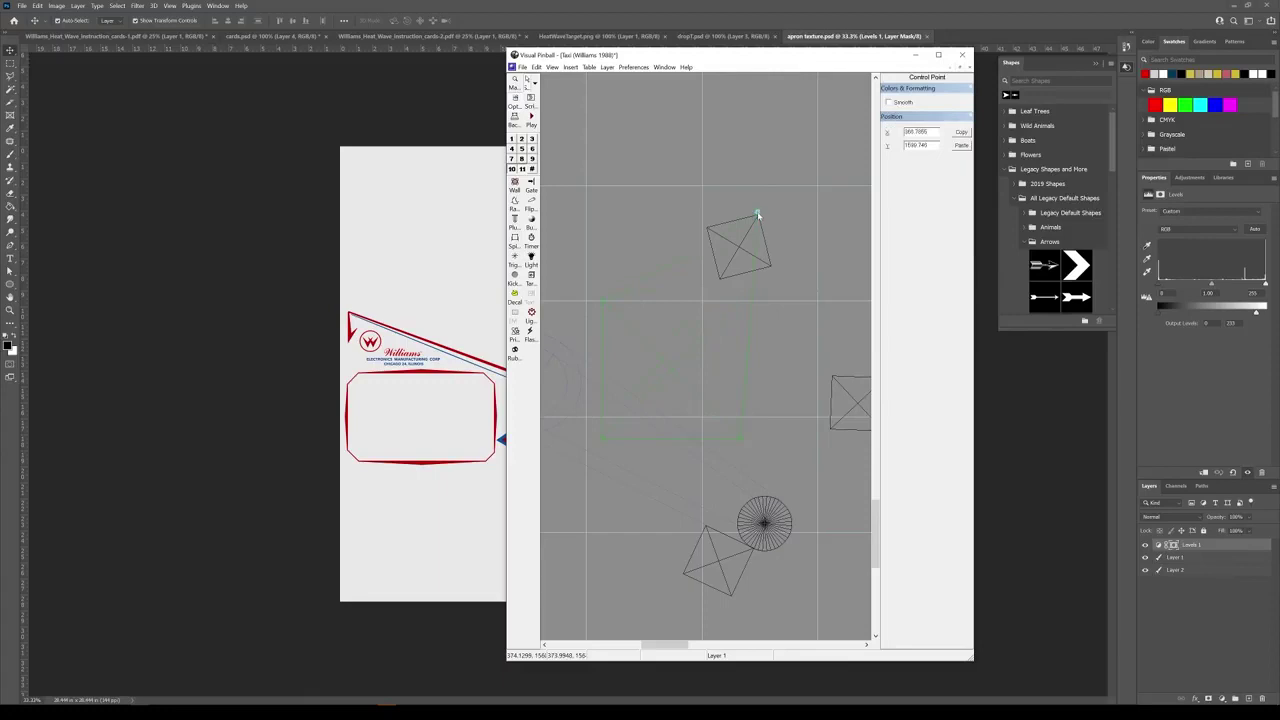
Add a control point on the trigger's sloping upper edge and move it to the uppermost wall's upper-left corner
click(603, 303)
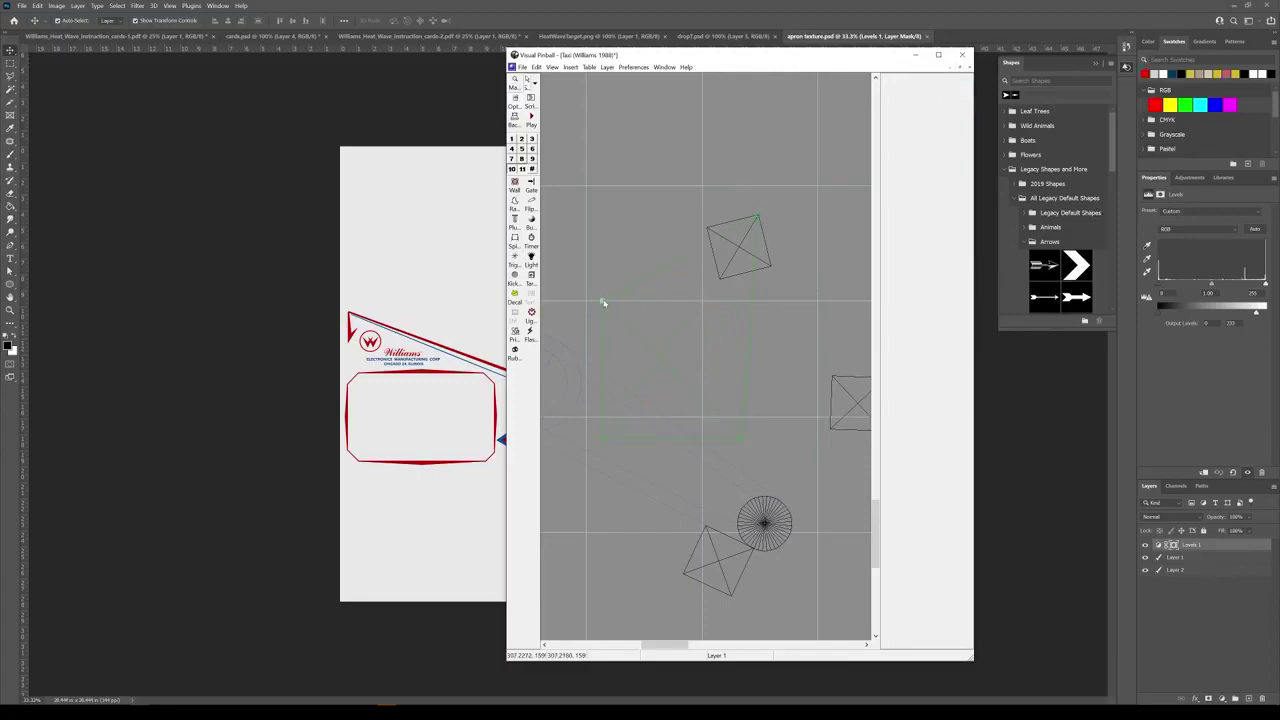
click(646, 281)
right_click(645, 279)
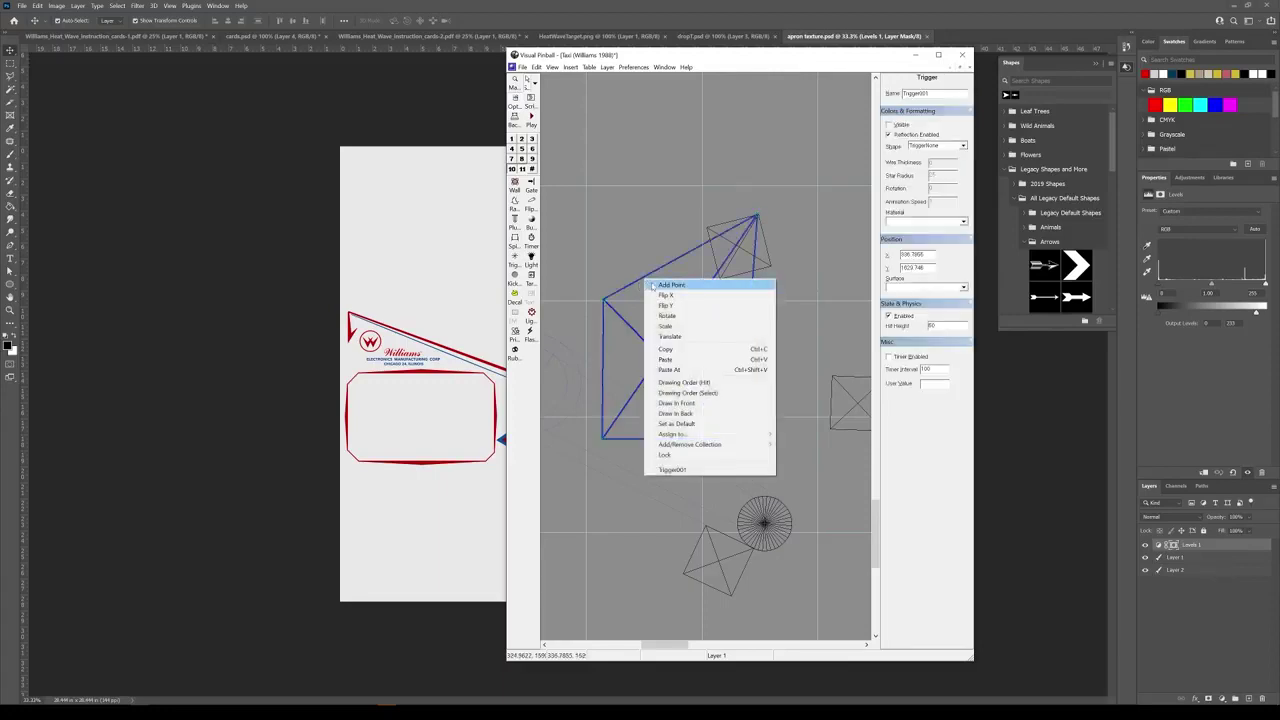
click(652, 284)
click(646, 276)
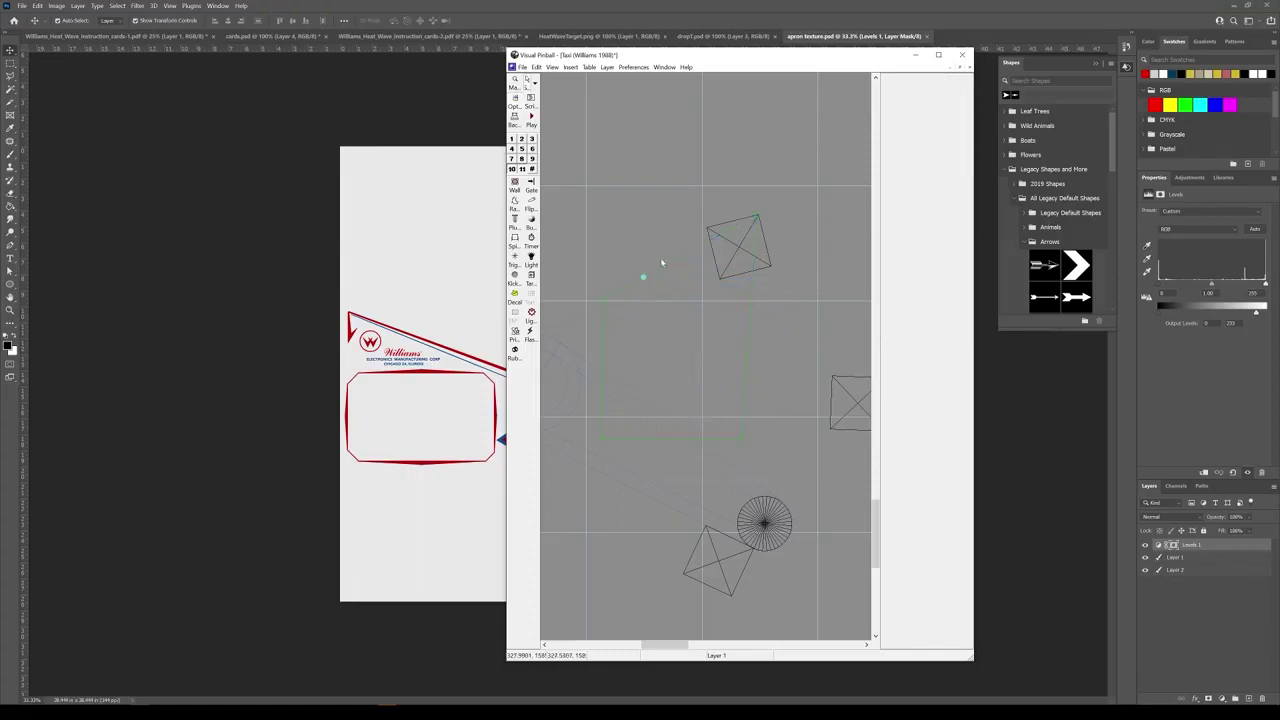
click(708, 228)
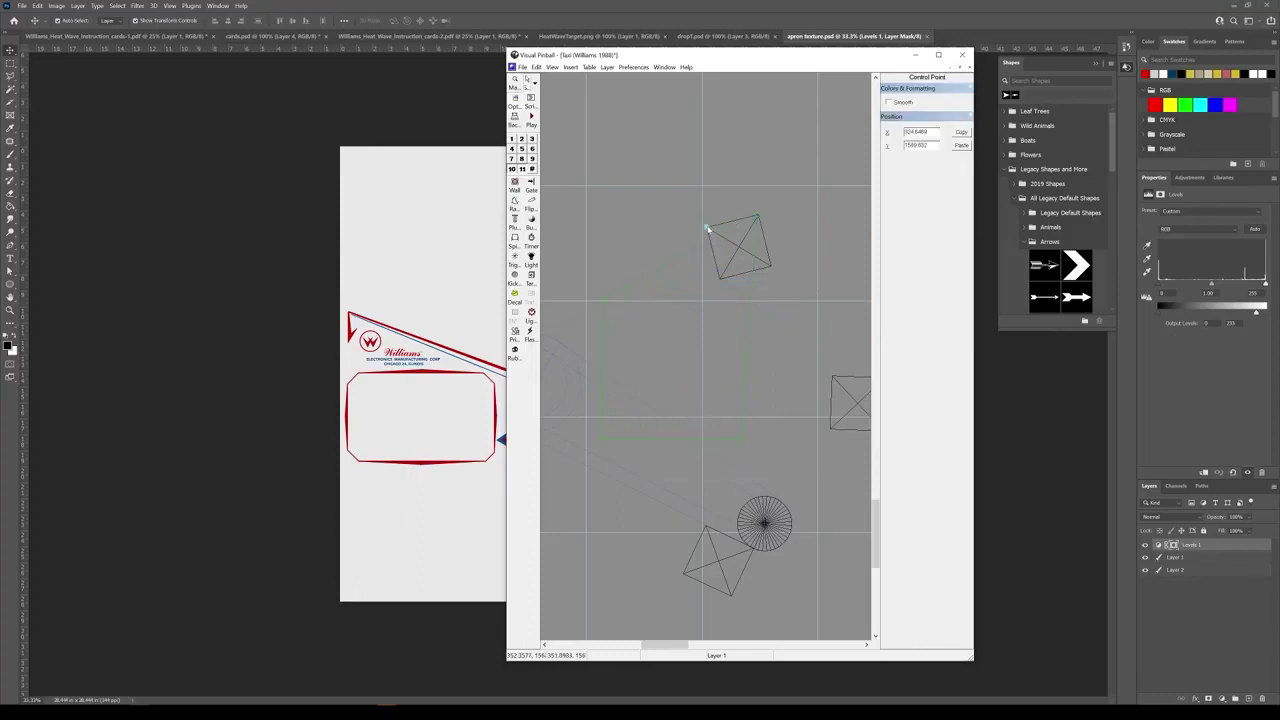
Add a control point on the trigger's right edge and move it to the middle of the right-hand small wall's outer side
click(740, 357)
right_click(737, 357)
key(Escape)
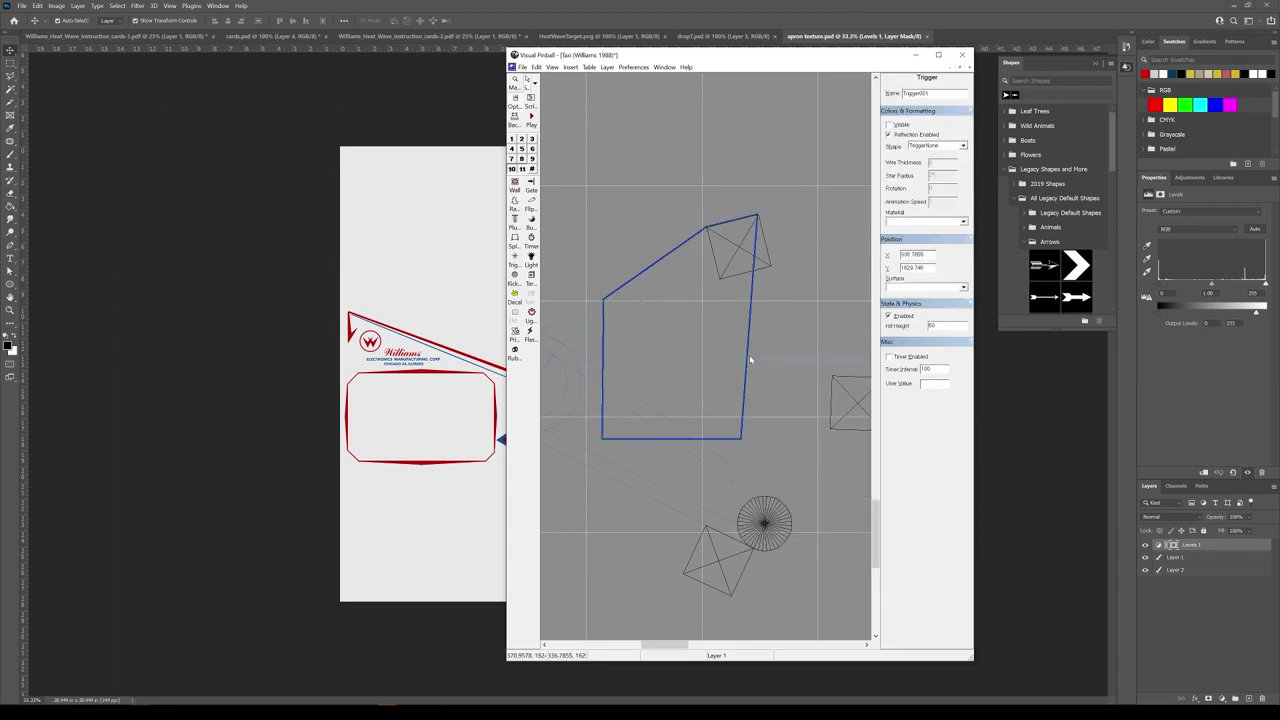
click(760, 359)
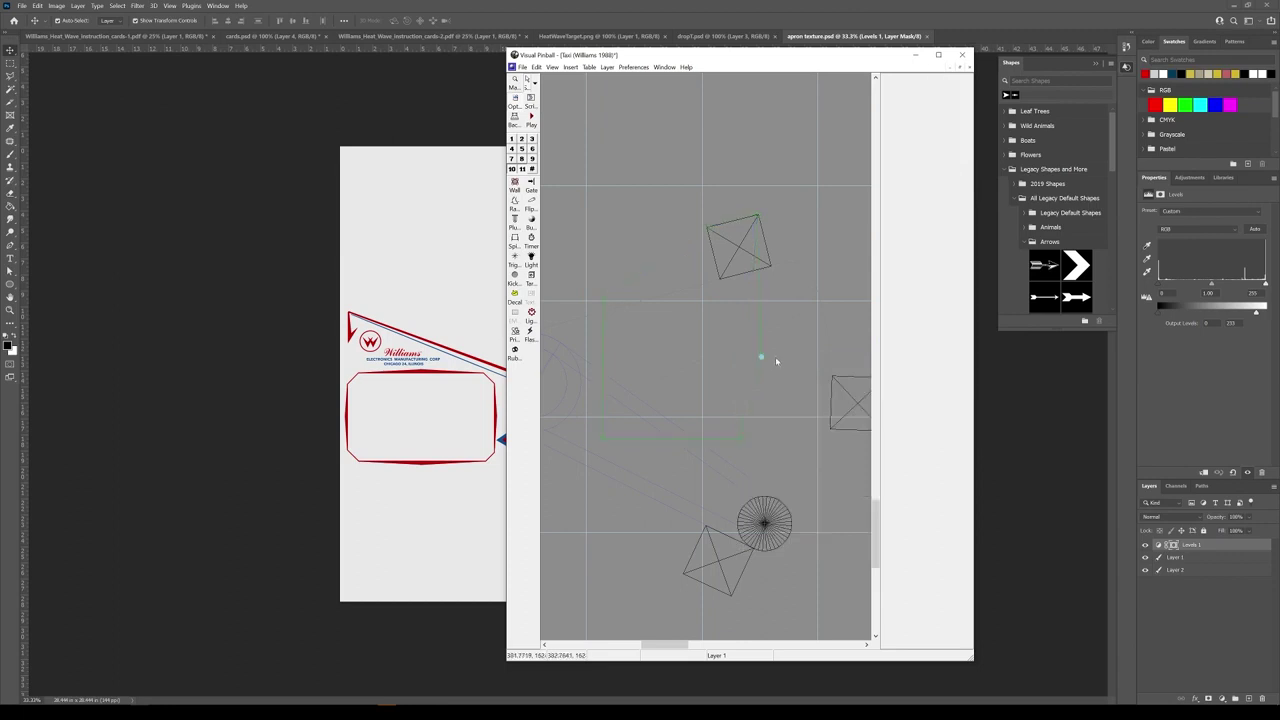
scroll(857, 400, up, 1)
click(842, 404)
scroll(842, 404, up, 2)
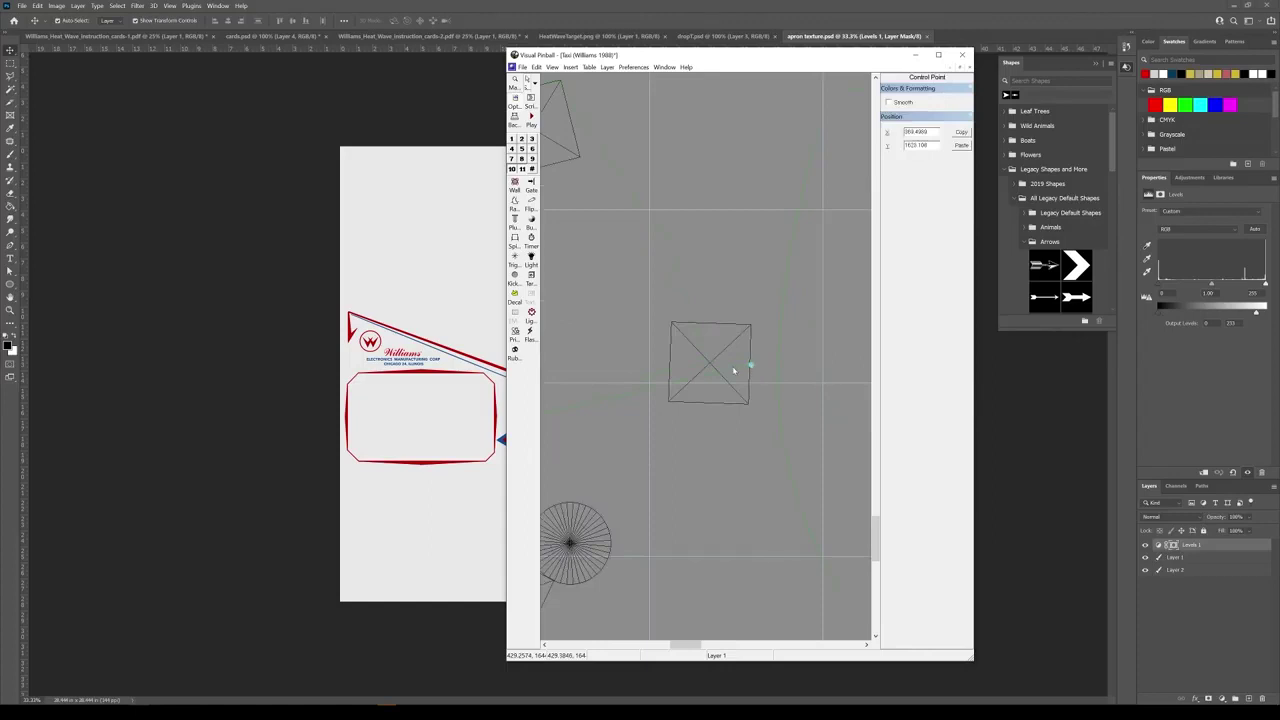
Move the trigger's lower-right control point onto the bottom corner of the lowest small wall
scroll(733, 371, down, 2)
click(623, 375)
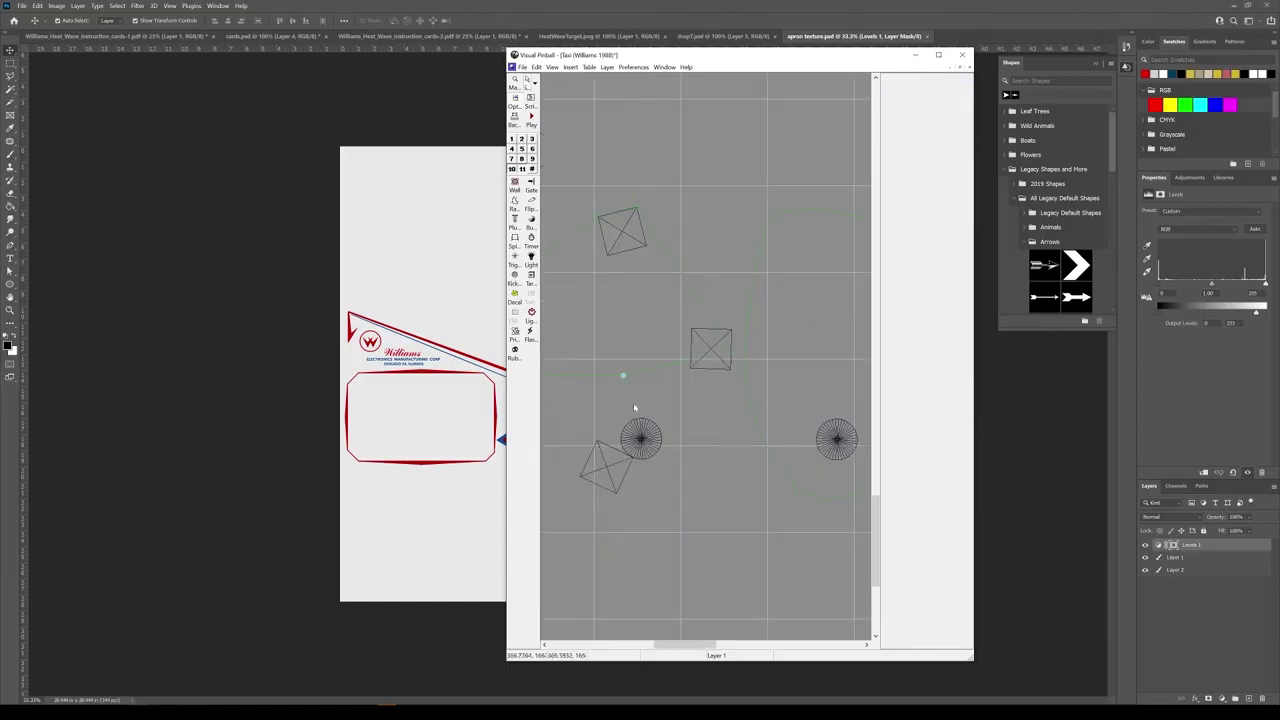
click(617, 499)
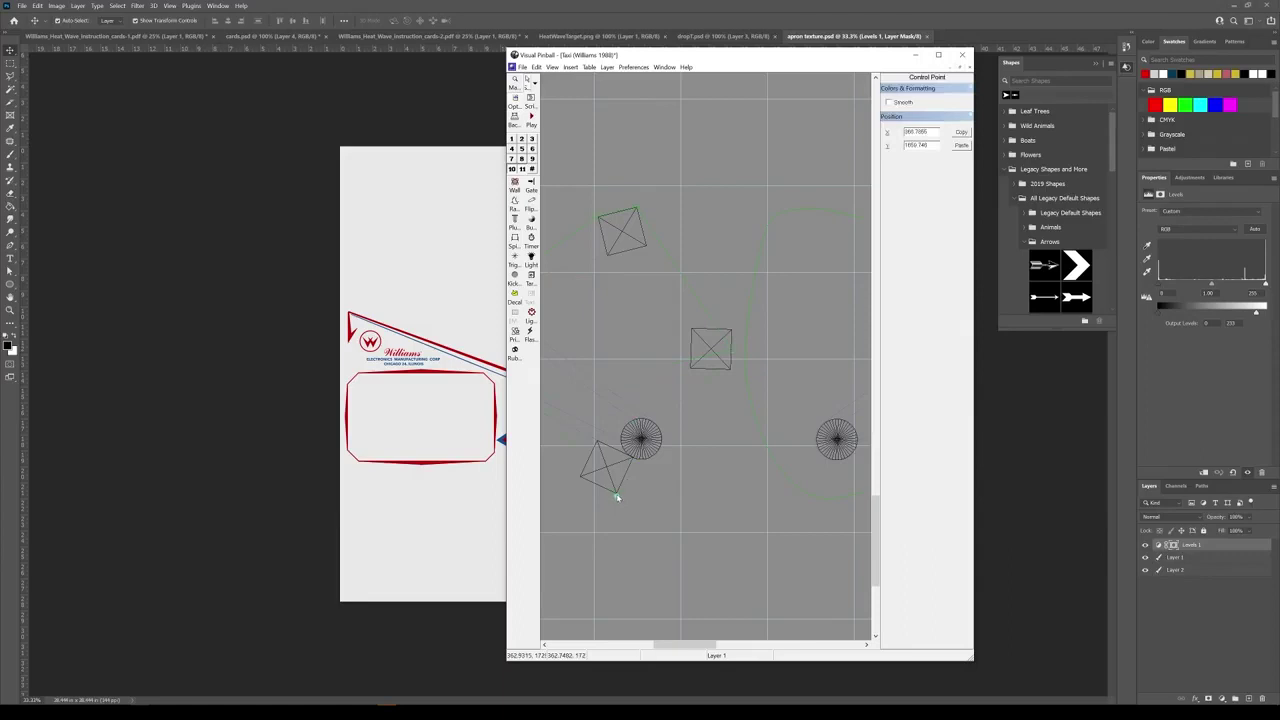
Make the trigger's control points smooth at the right-hand wall, the uppermost wall's upper-right corner and the lowest wall's bottom corner
click(730, 351)
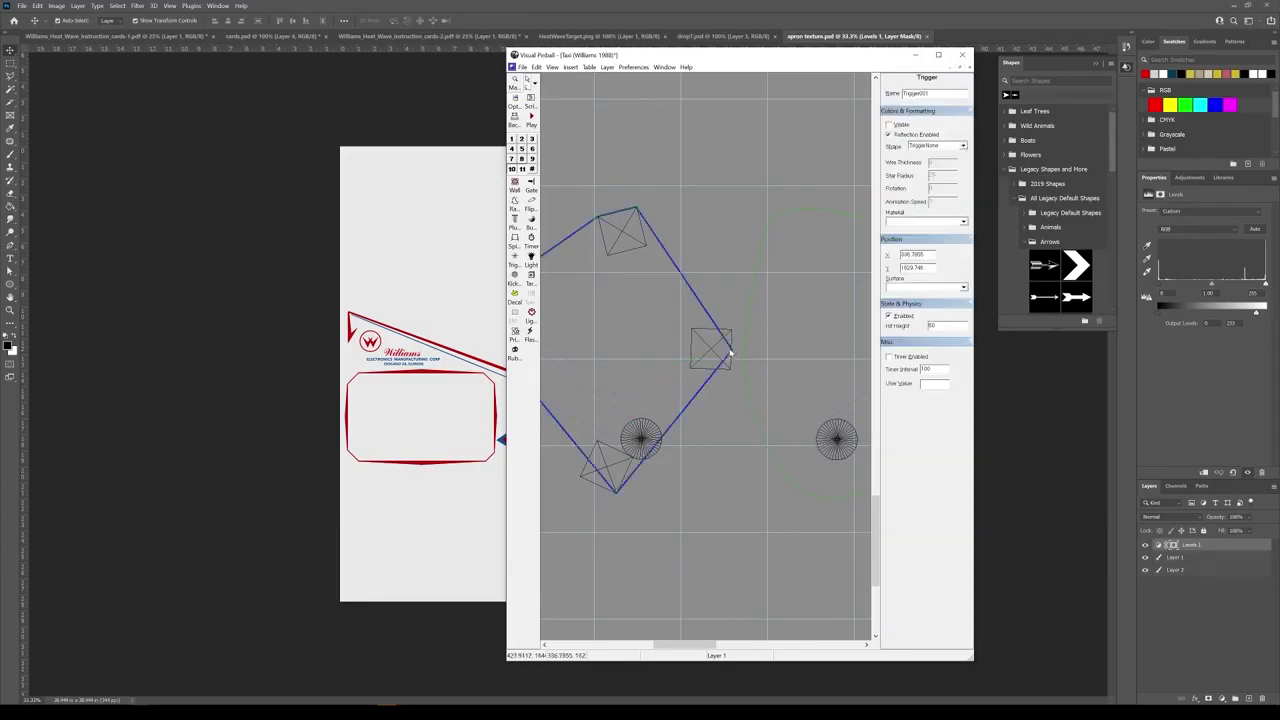
click(733, 352)
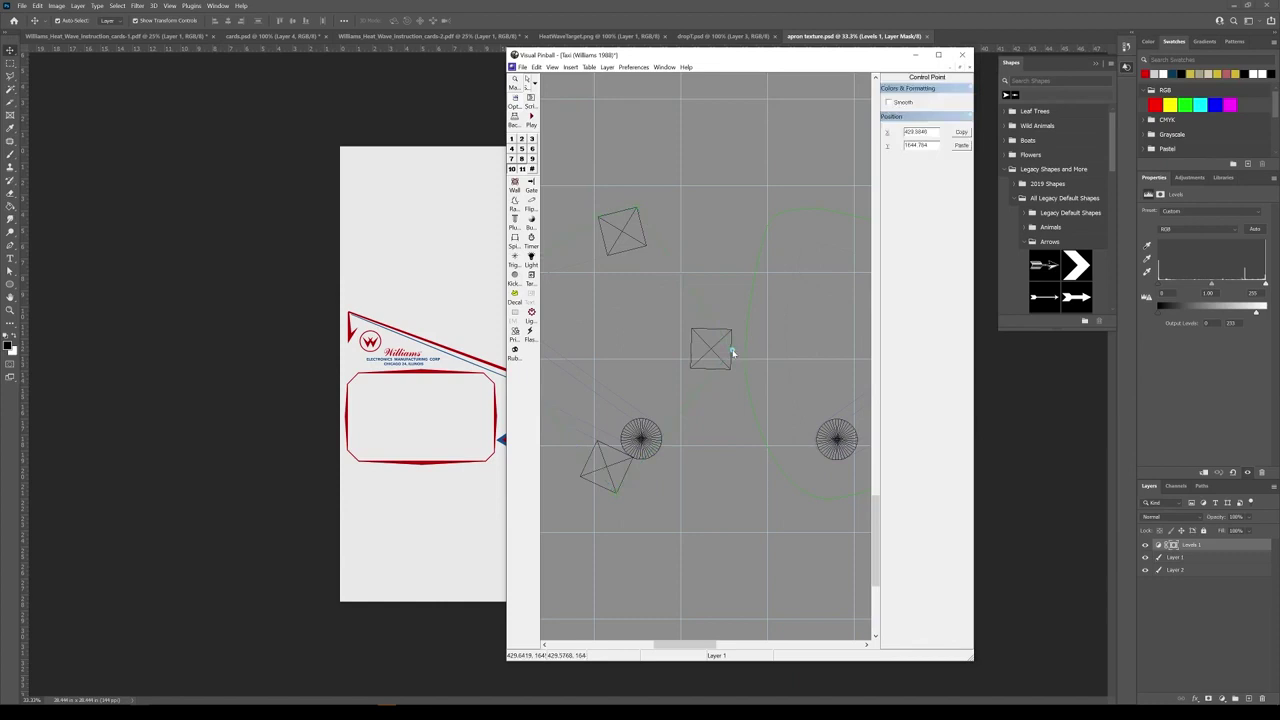
right_click(732, 352)
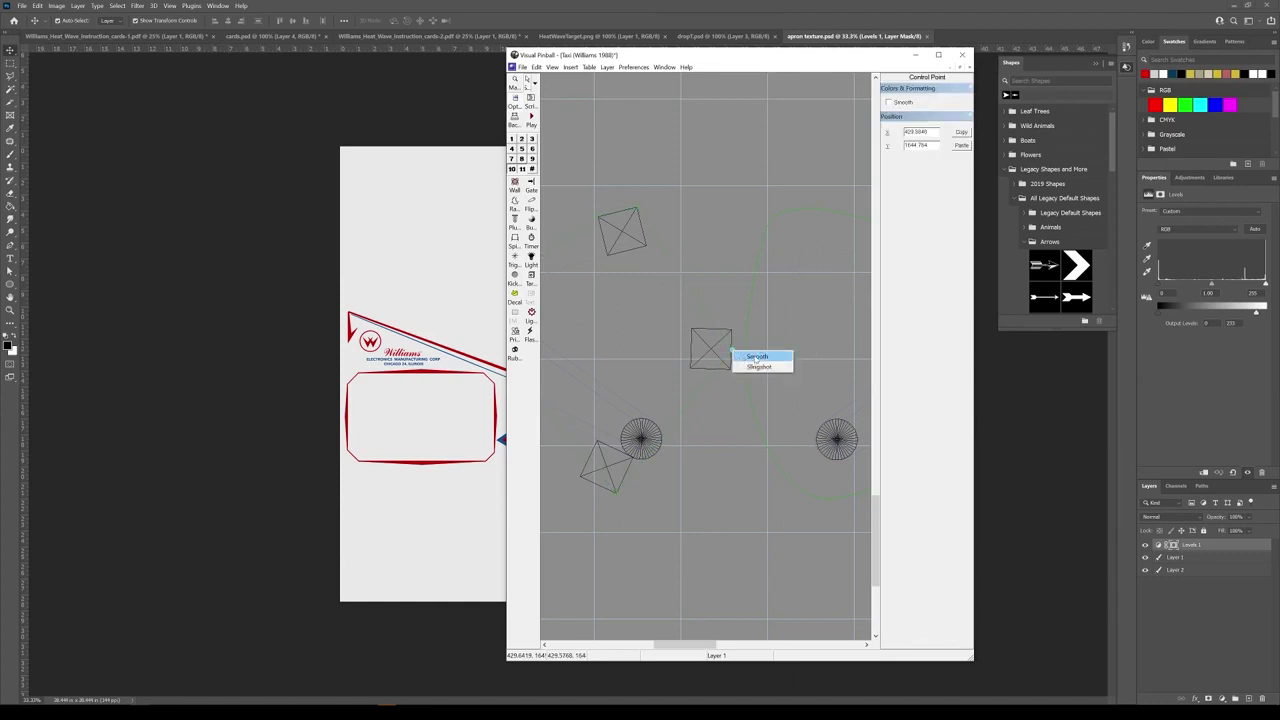
click(756, 357)
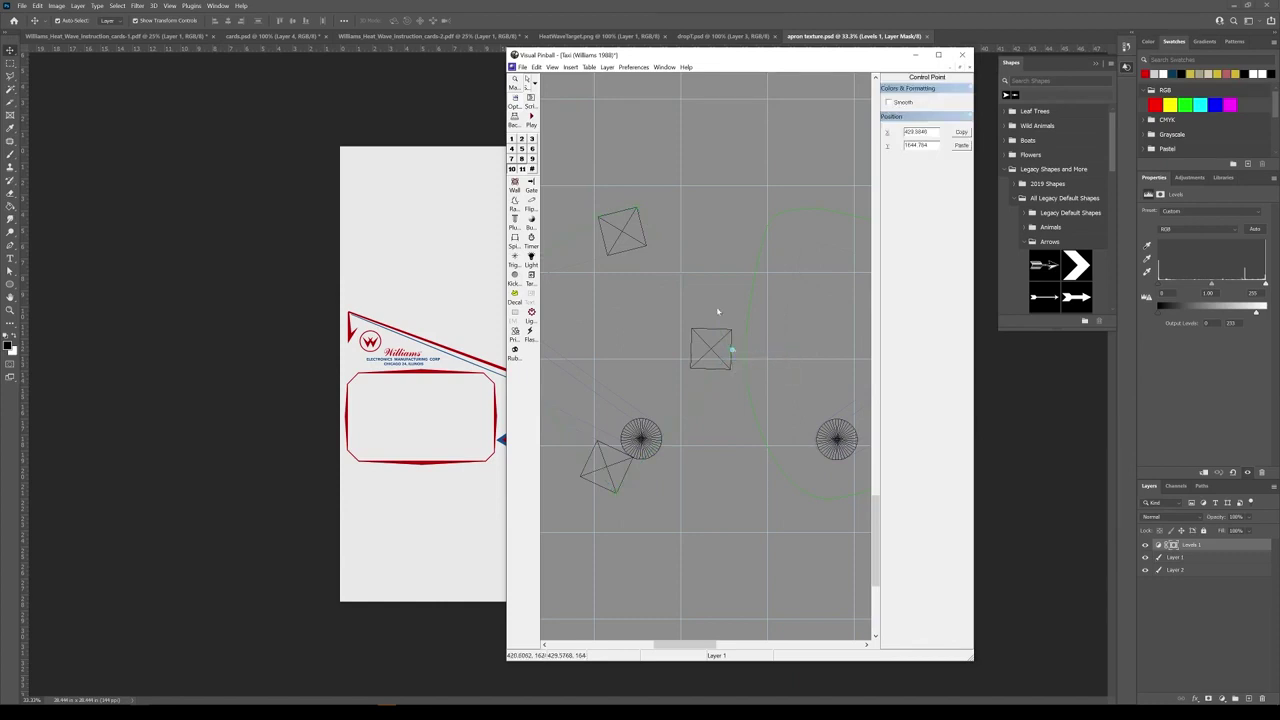
click(634, 211)
right_click(635, 210)
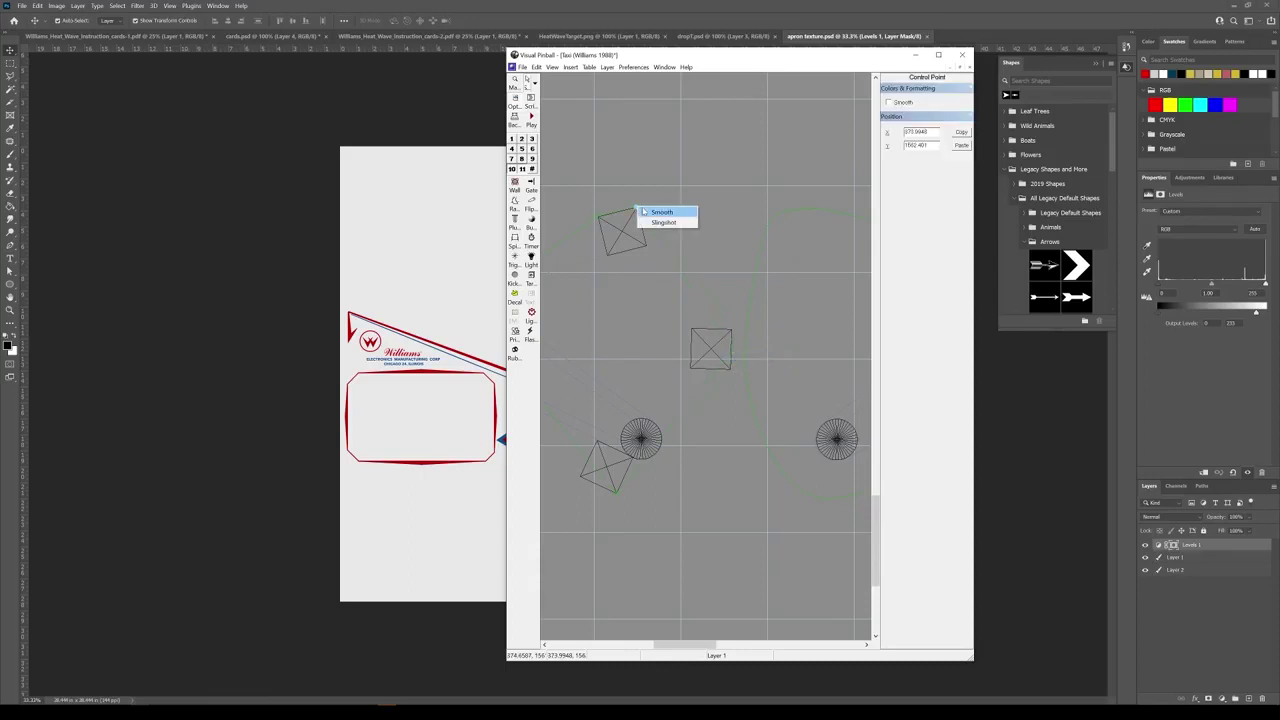
click(650, 210)
click(618, 494)
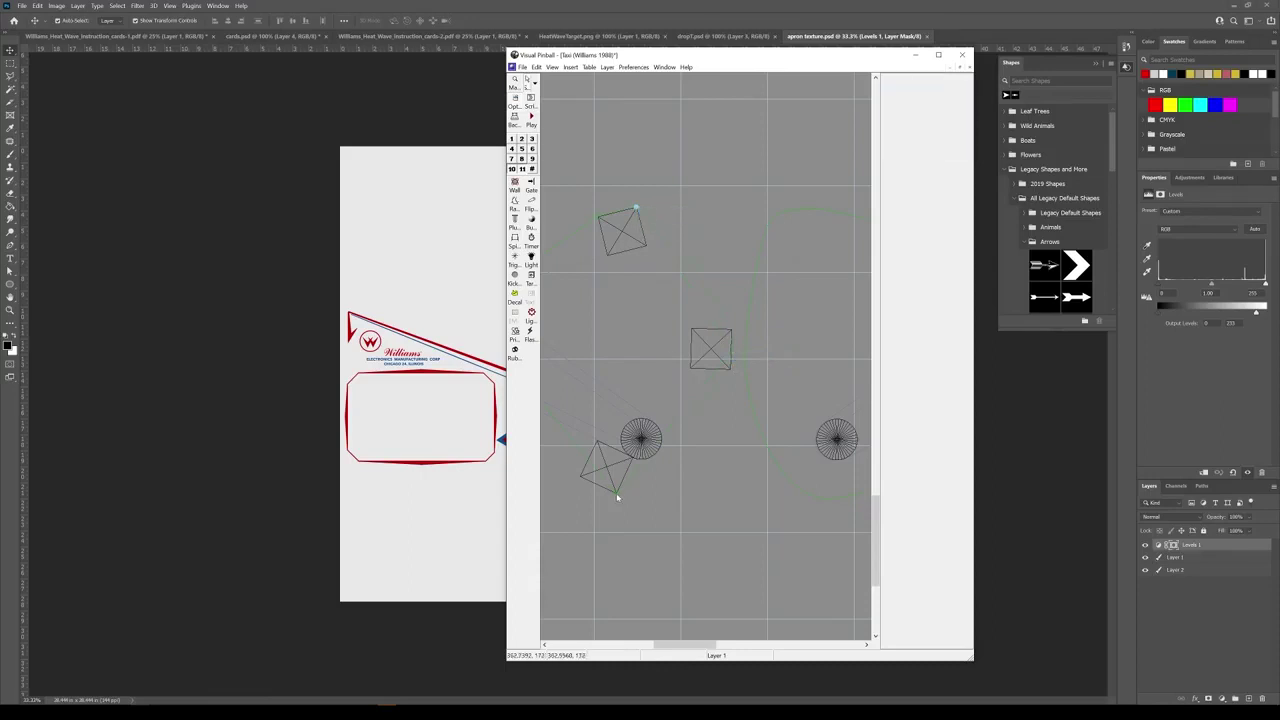
right_click(618, 495)
click(628, 500)
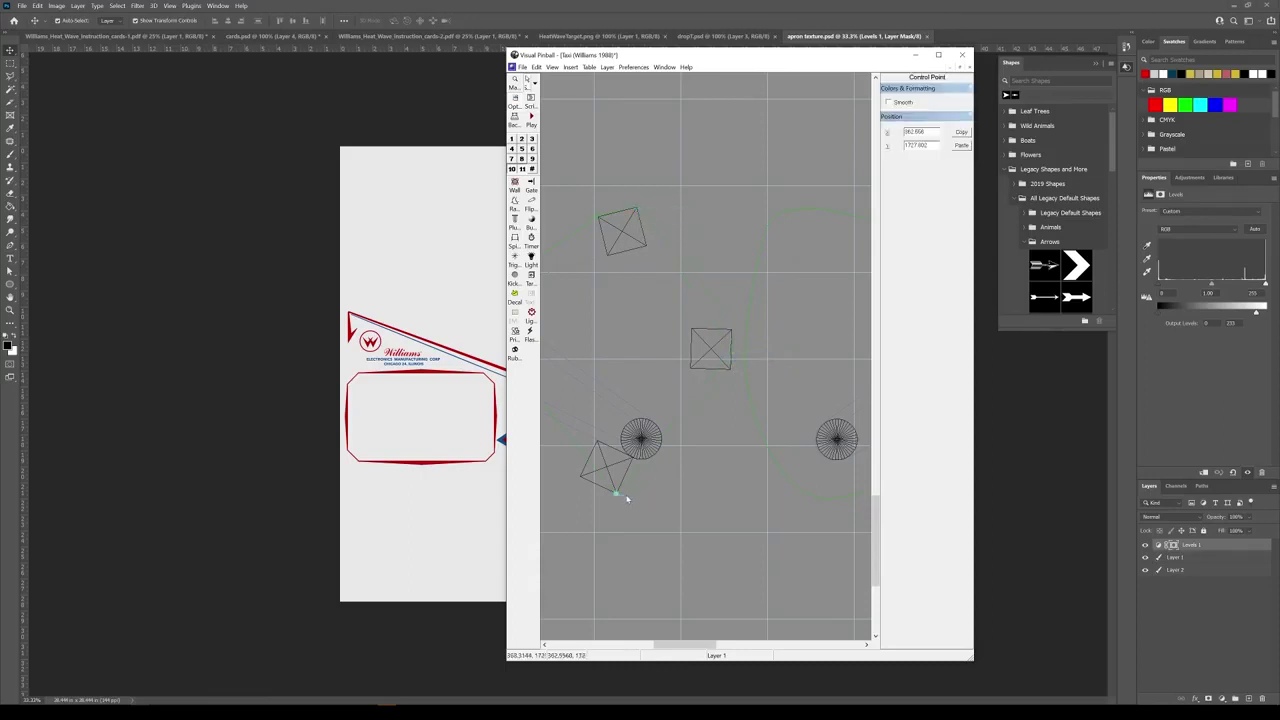
Add a kicker above the right-hand small wall and set its radius to 11.5
scroll(663, 365, down, 2)
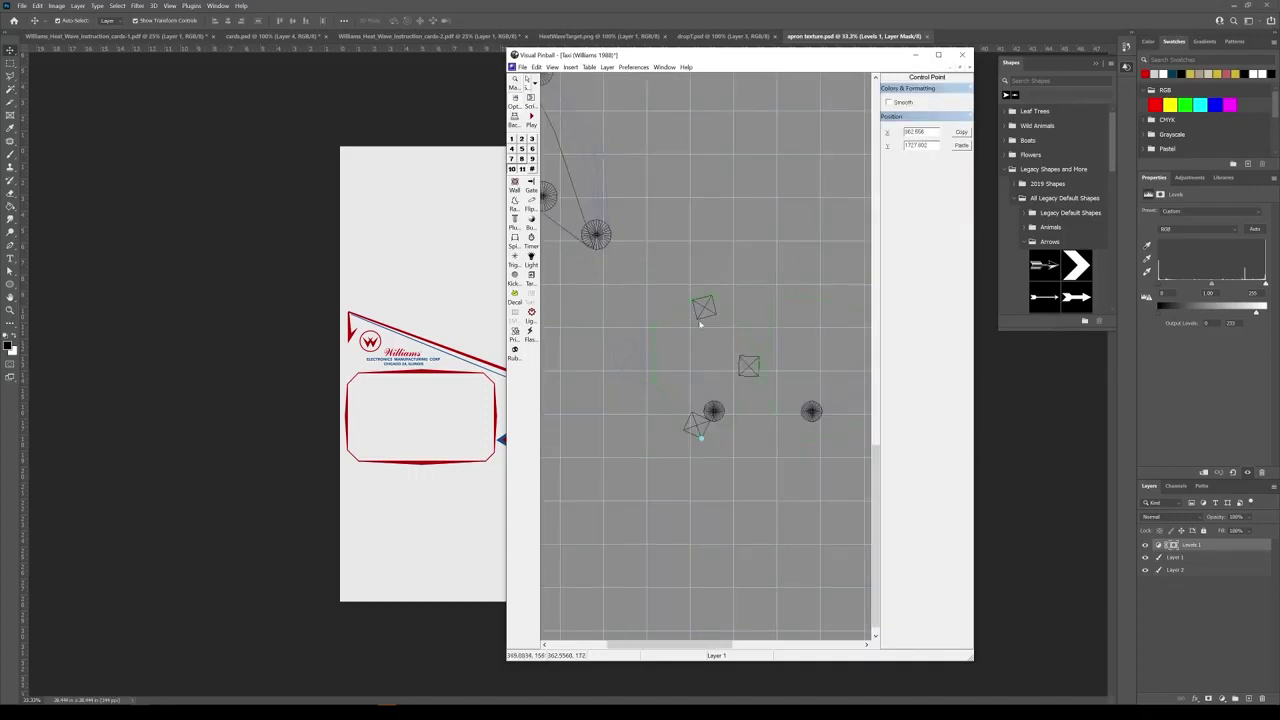
click(514, 276)
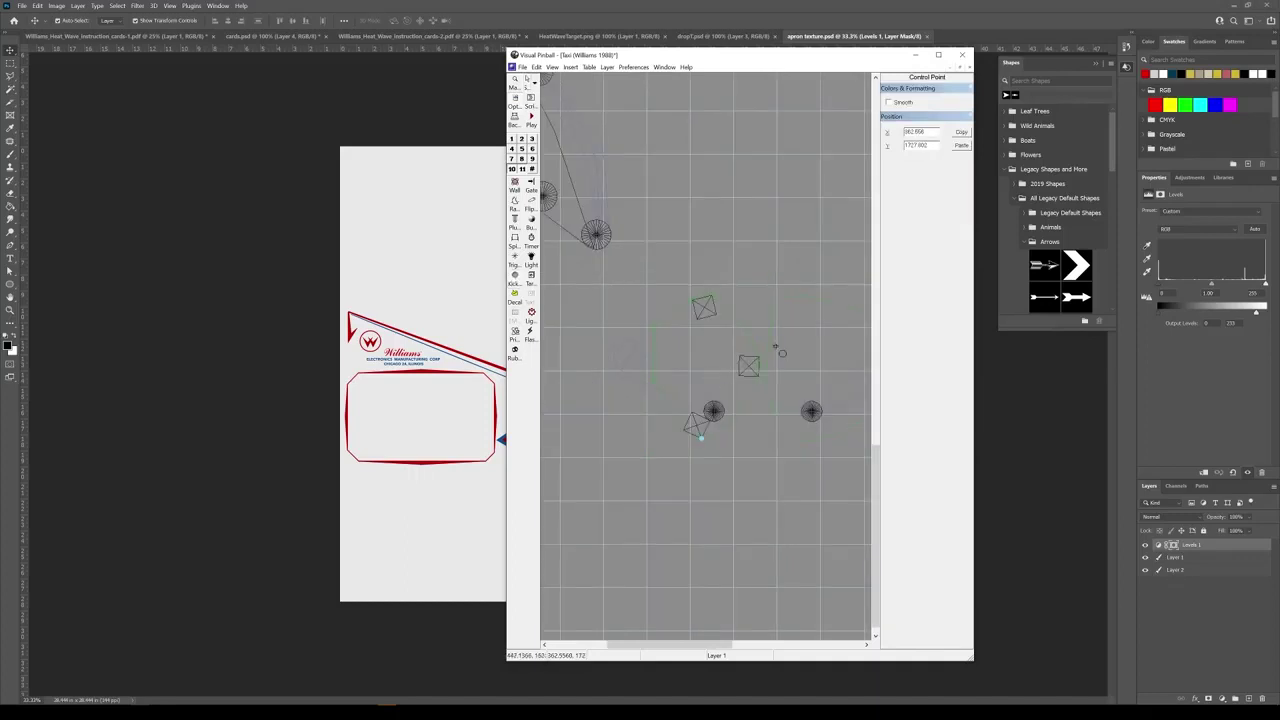
click(754, 294)
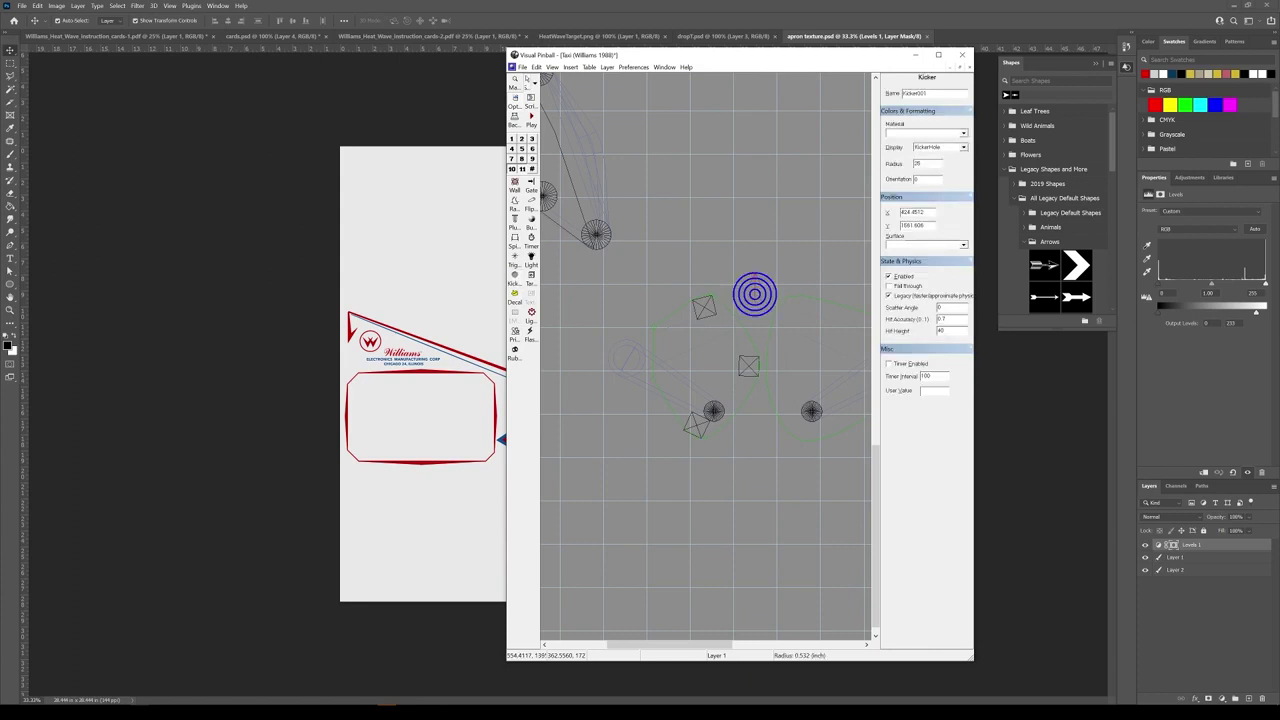
drag(922, 164, 900, 166)
text(11.)
key(Tab)
Move the kicker onto the trigger's curved edge between the uppermost and right-hand small walls
drag(750, 299, 738, 310)
ctrl+click(739, 310)
scroll(700, 335, up, 2)
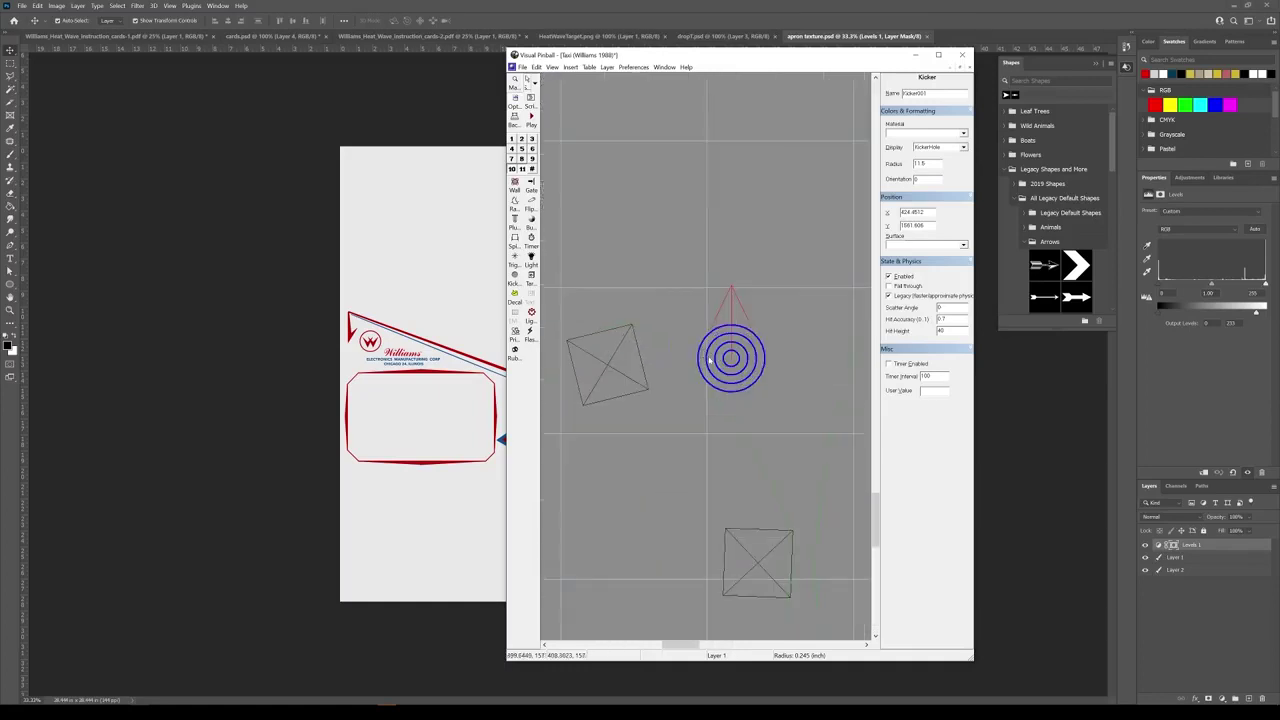
drag(731, 383, 738, 401)
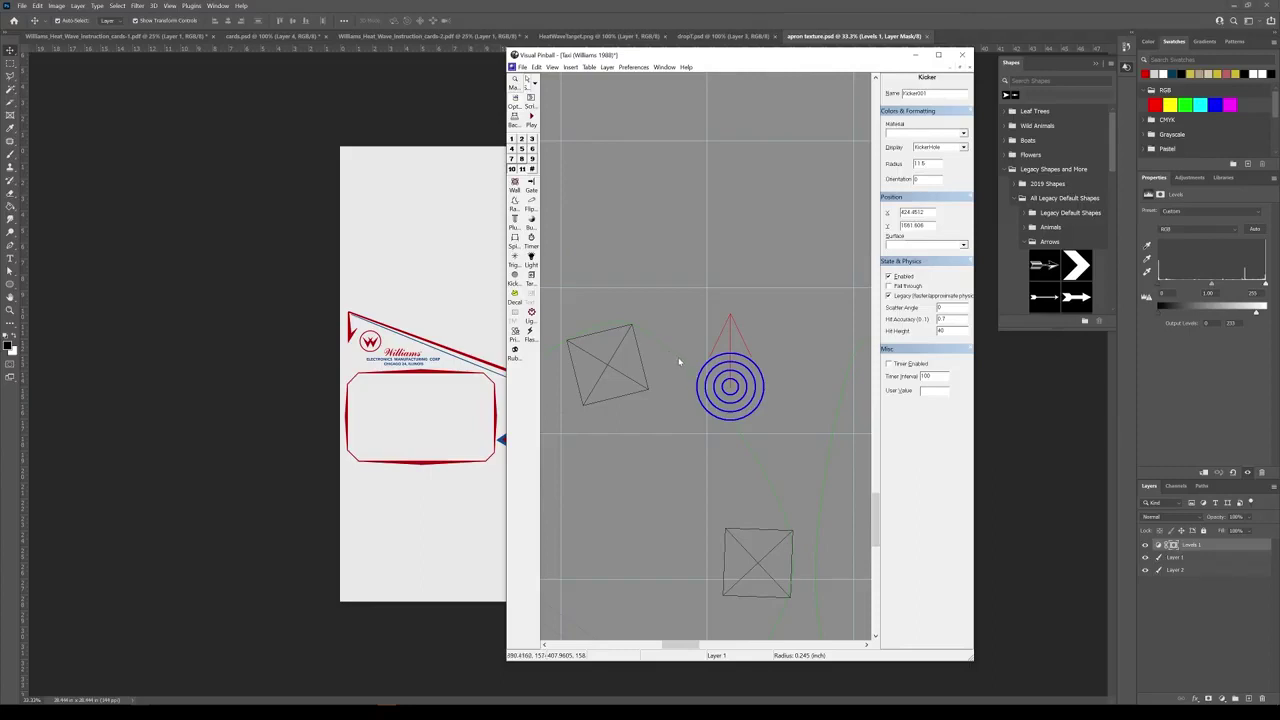
Add a control point on the trigger's curved edge just below the kicker and move it near the kicker's centre
click(741, 439)
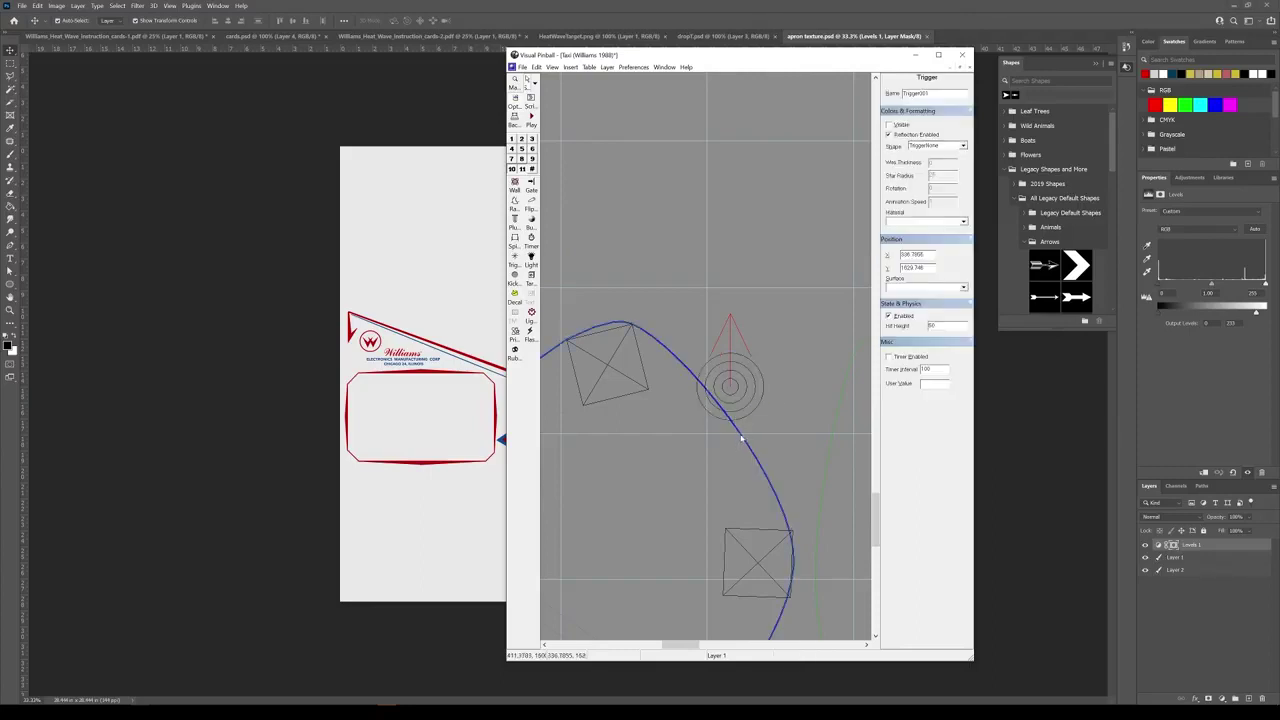
right_click(737, 437)
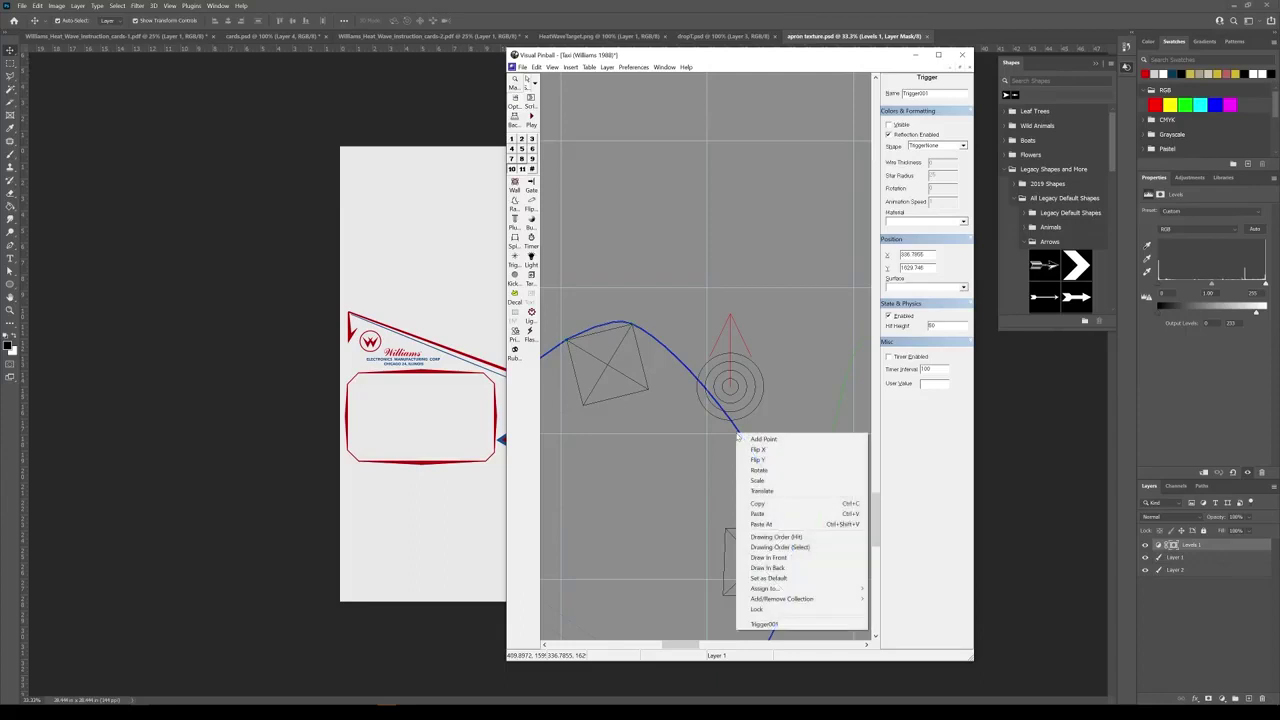
click(743, 438)
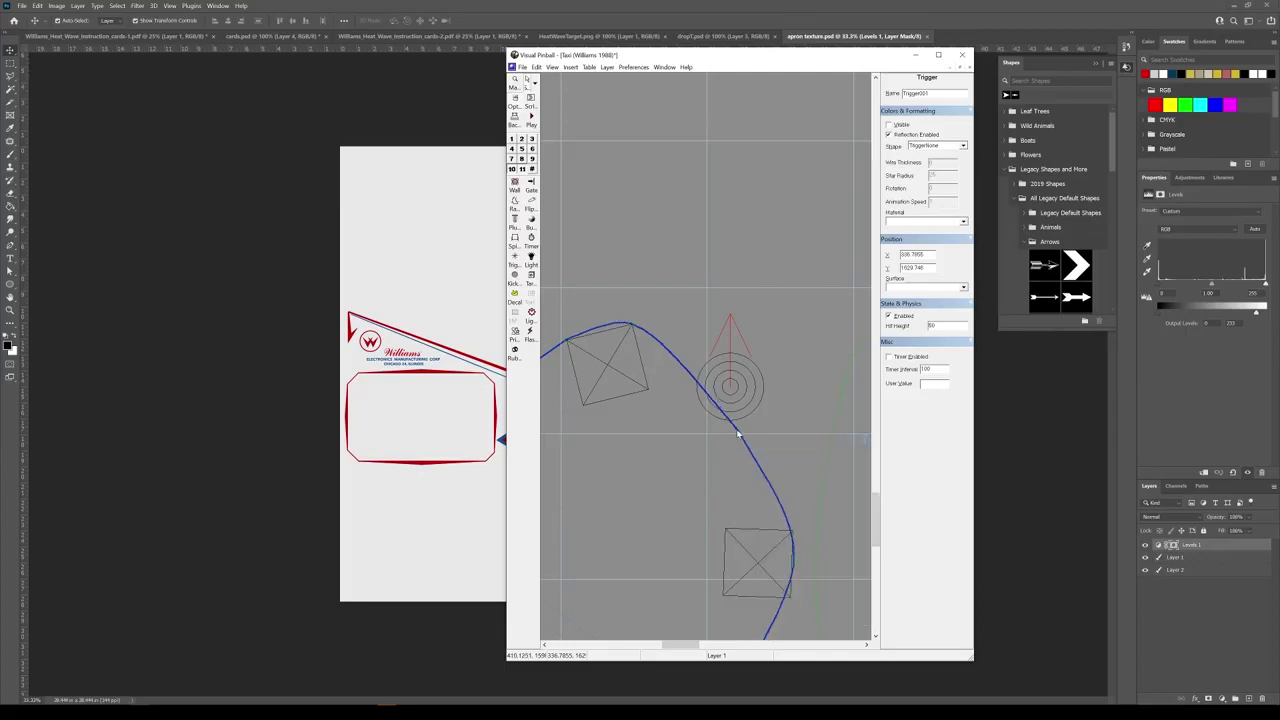
click(738, 431)
drag(738, 430, 726, 392)
click(776, 439)
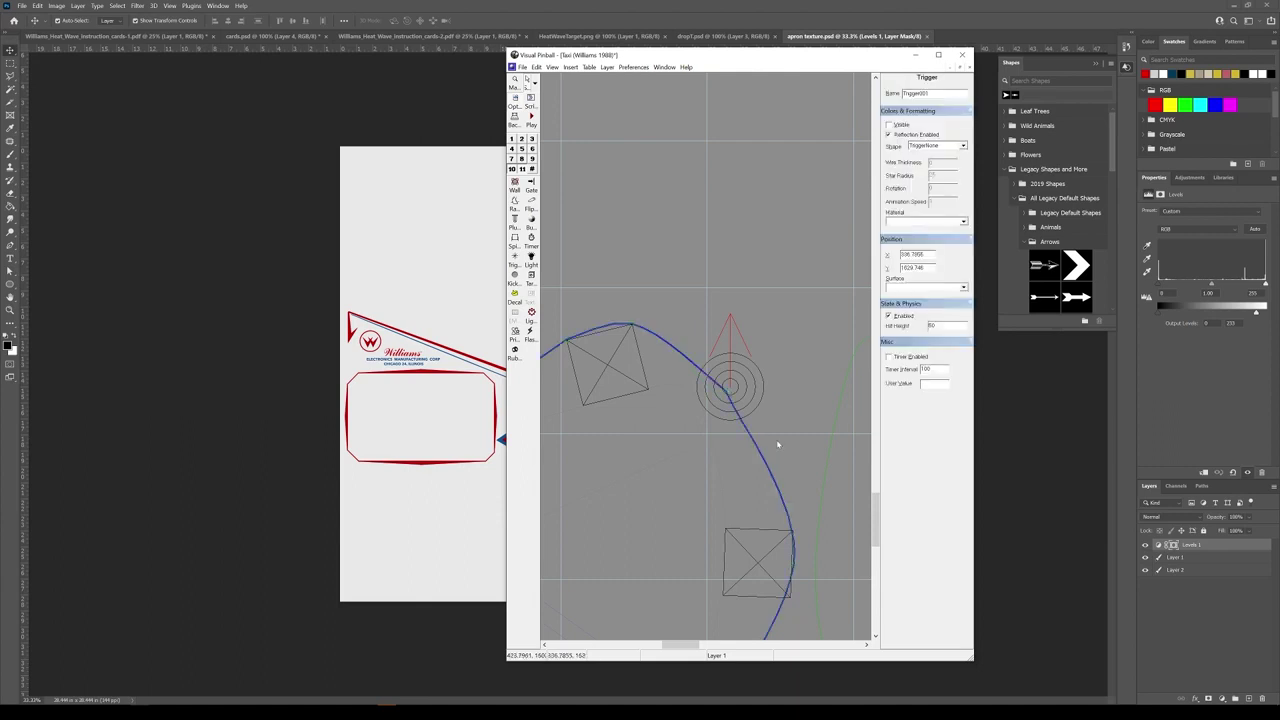
Move the kicker aside to reach the trigger's control point beneath it, and return the kicker to the trigger's curved edge
click(748, 403)
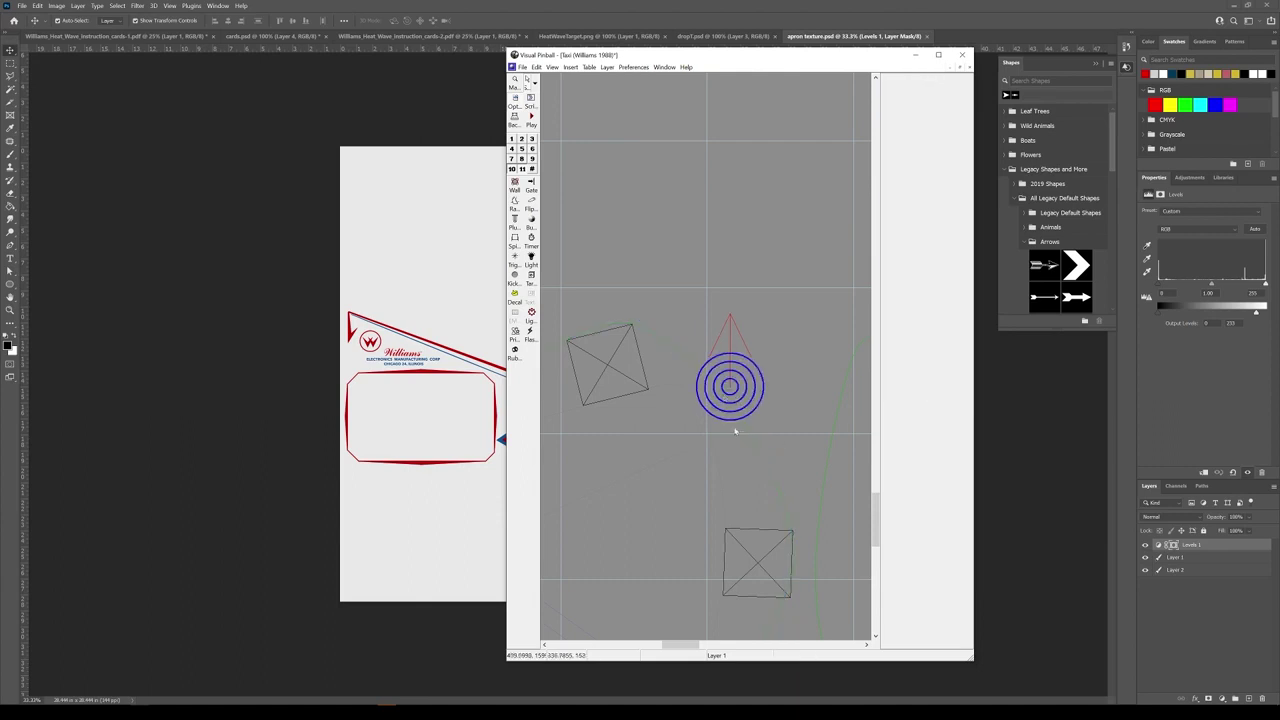
click(728, 390)
click(728, 392)
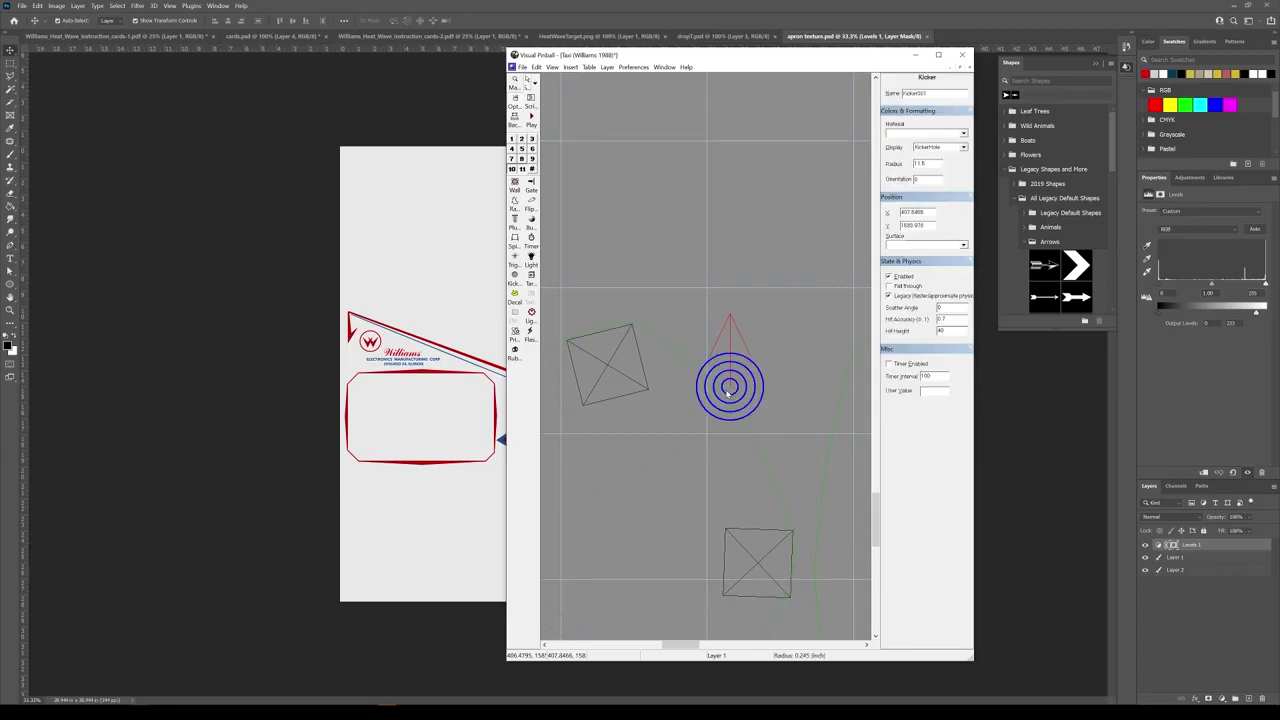
click(737, 400)
click(729, 388)
drag(753, 398, 765, 321)
click(727, 393)
key(Delete)
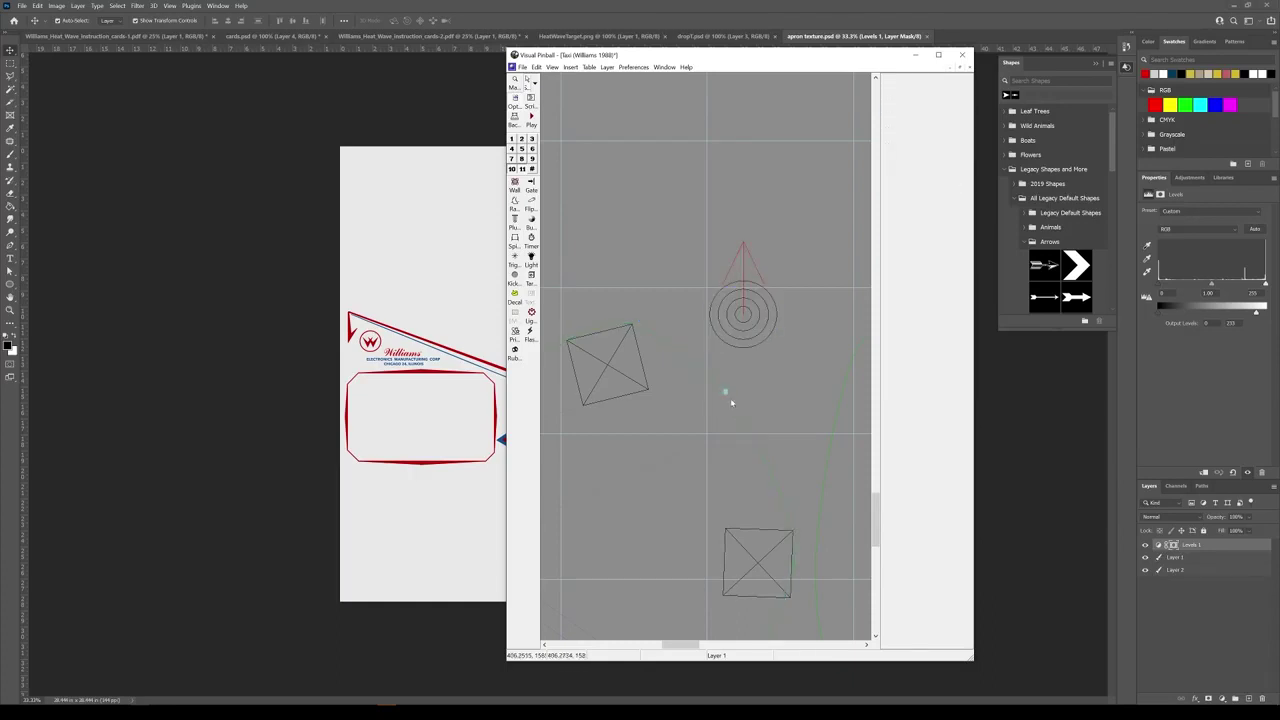
click(769, 336)
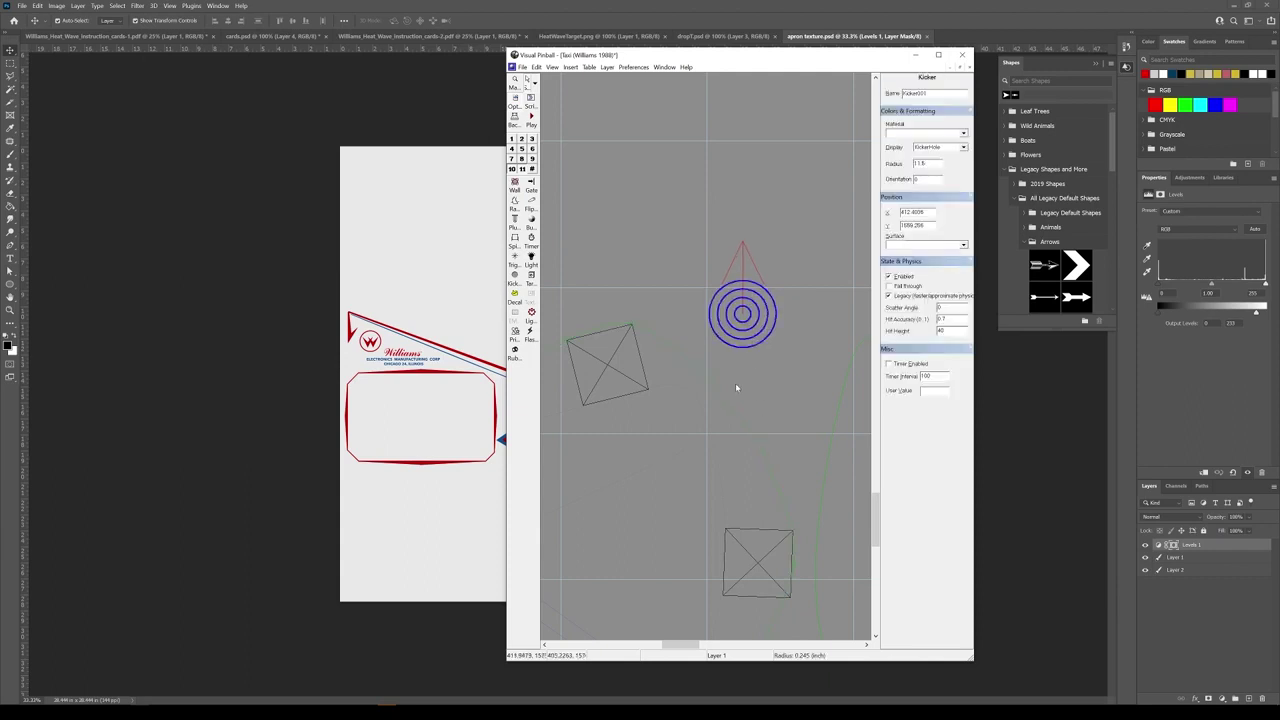
drag(769, 336, 752, 402)
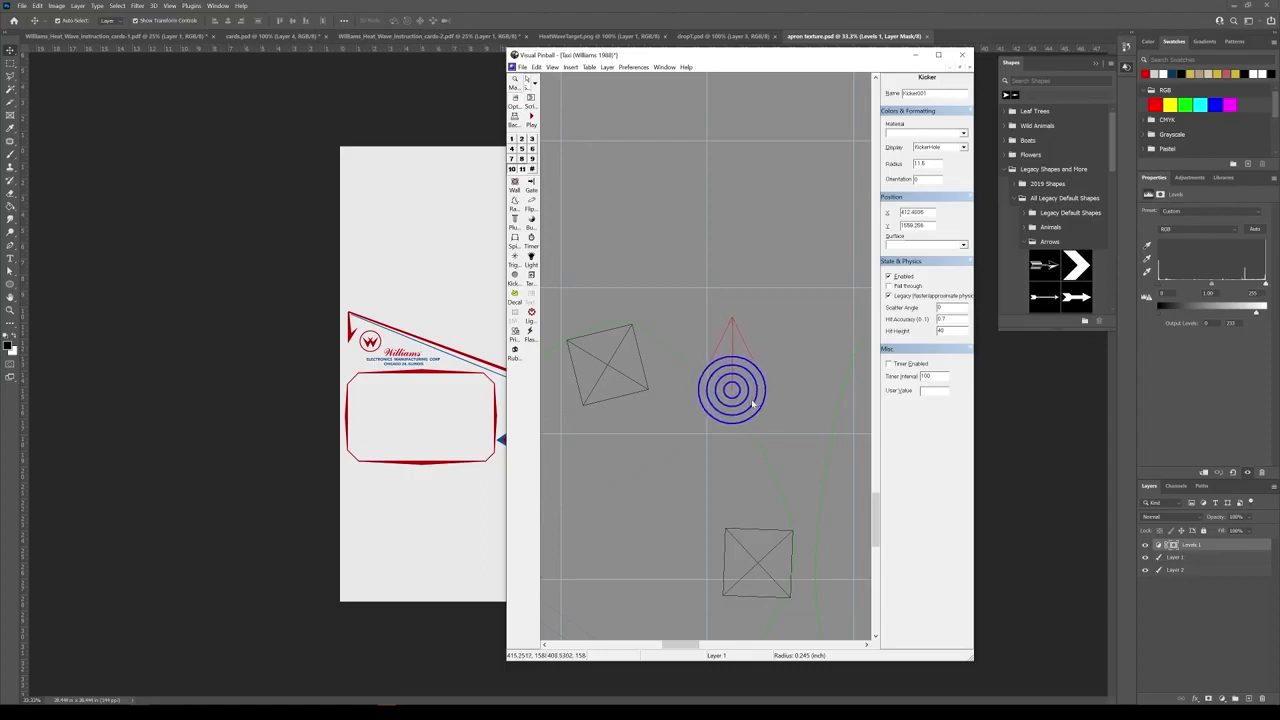
Move the trigger's control point to the kicker's upper-right rim and make it smooth
click(763, 456)
key(Delete)
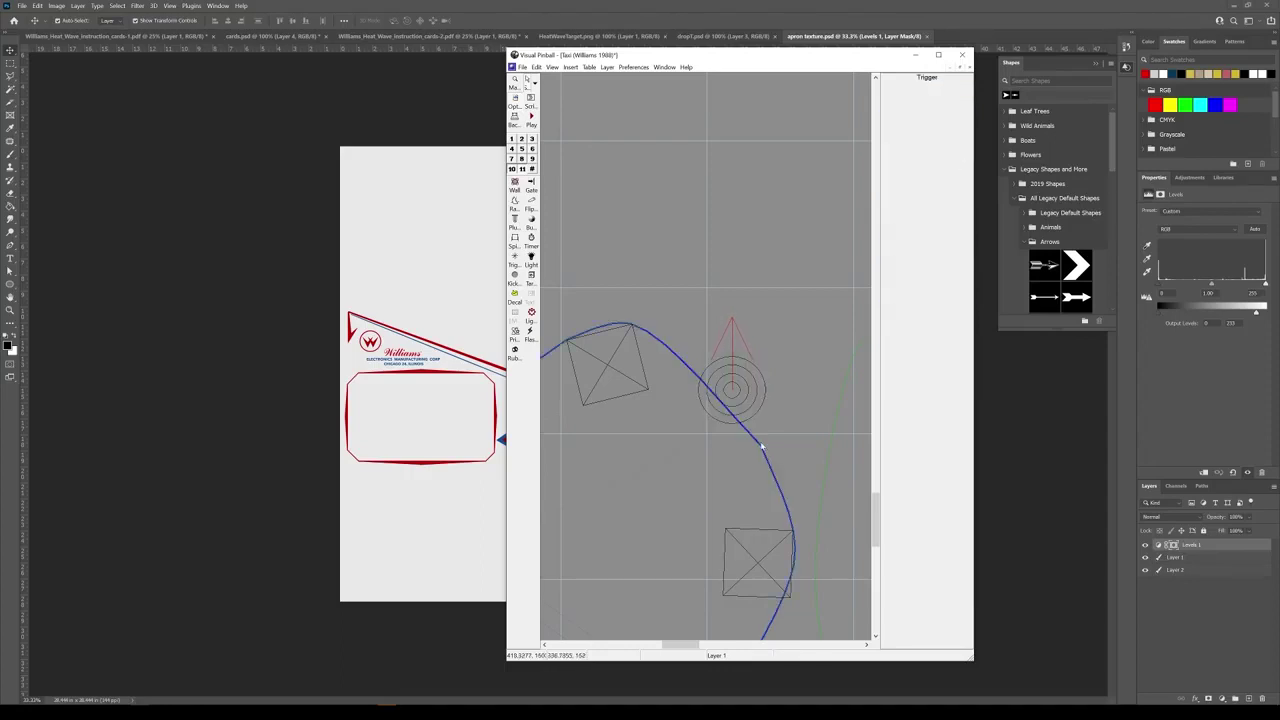
click(762, 448)
click(761, 446)
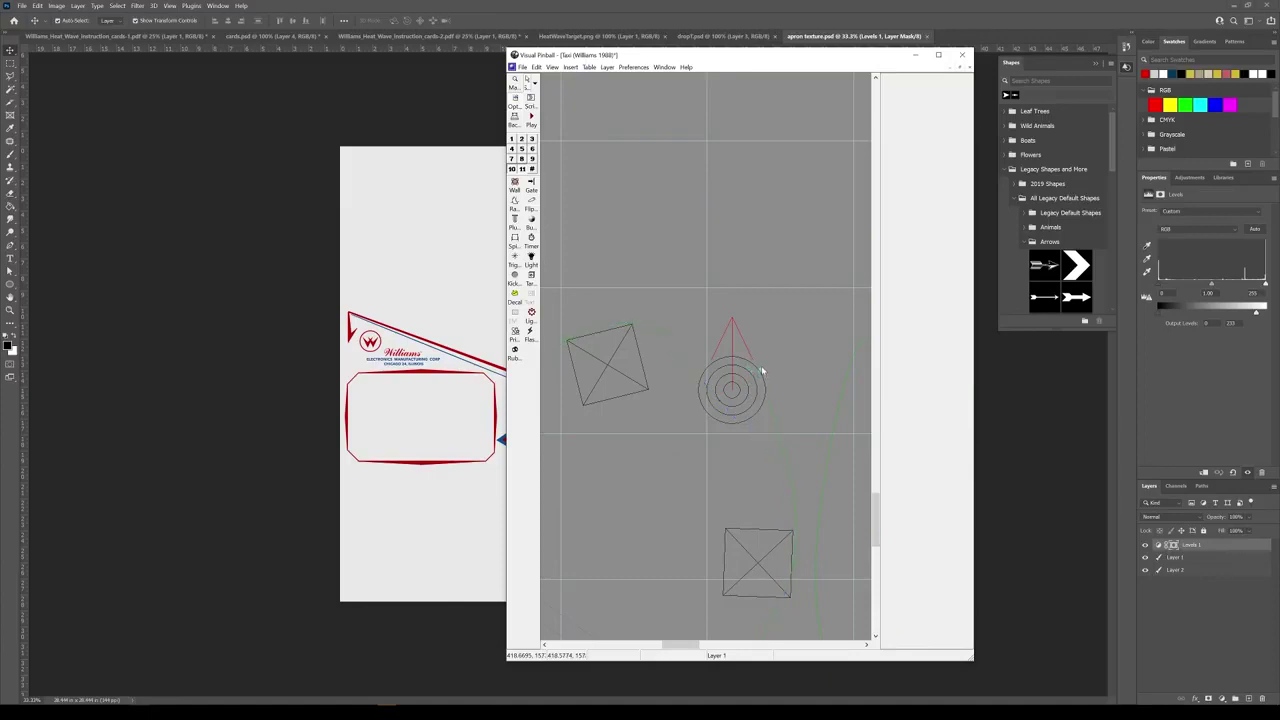
click(761, 368)
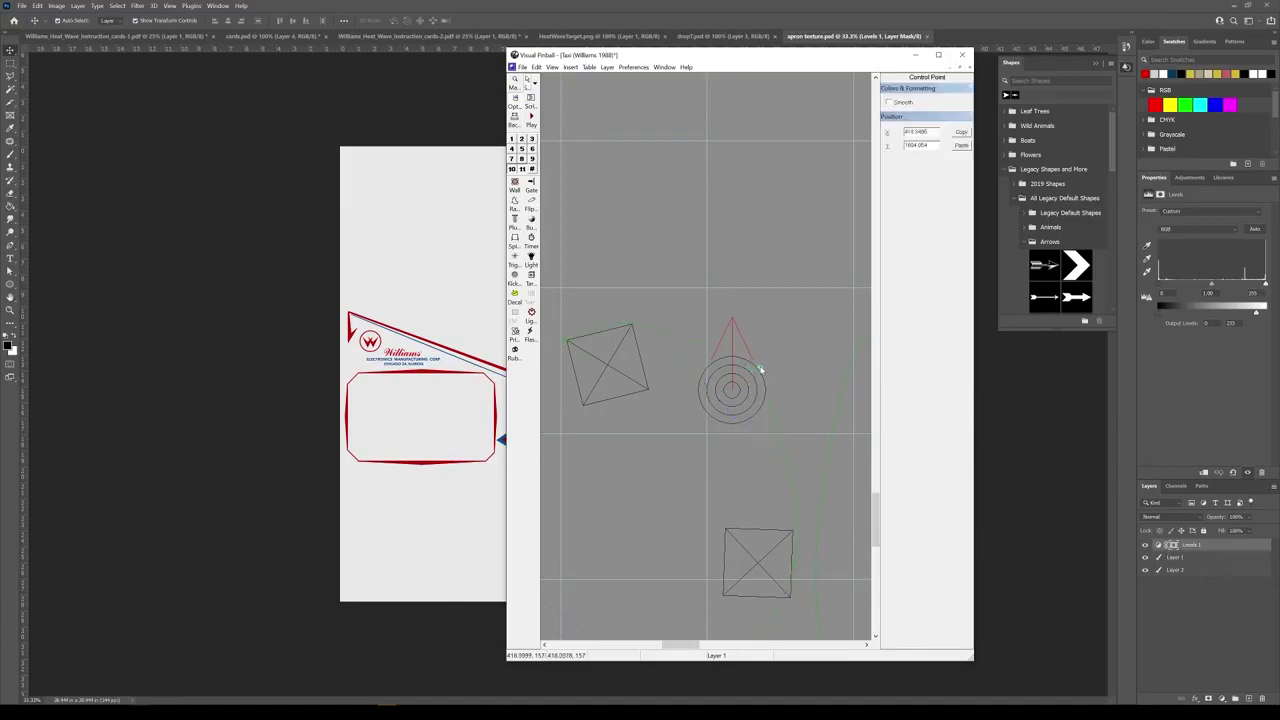
right_click(760, 369)
click(765, 373)
Move the kicker down to the trigger's lower-right edge, beside the round post near the lowest small wall
scroll(748, 416, down, 5)
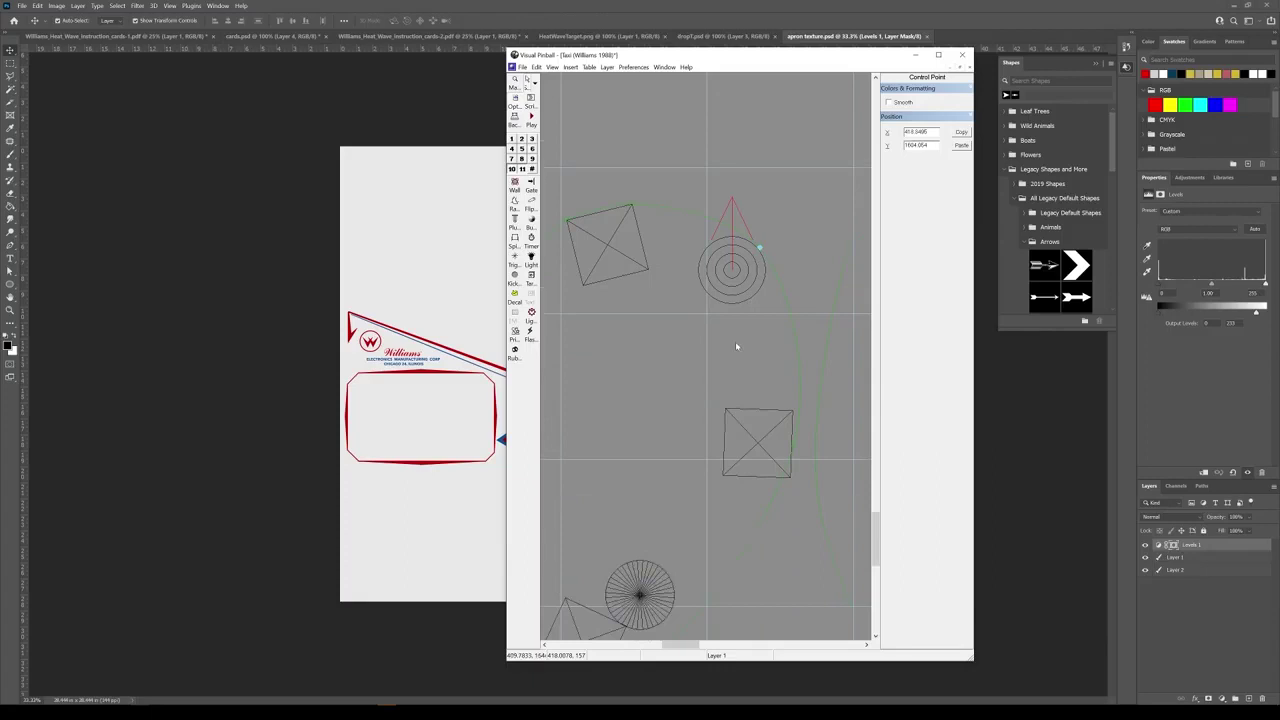
click(741, 277)
click(732, 206)
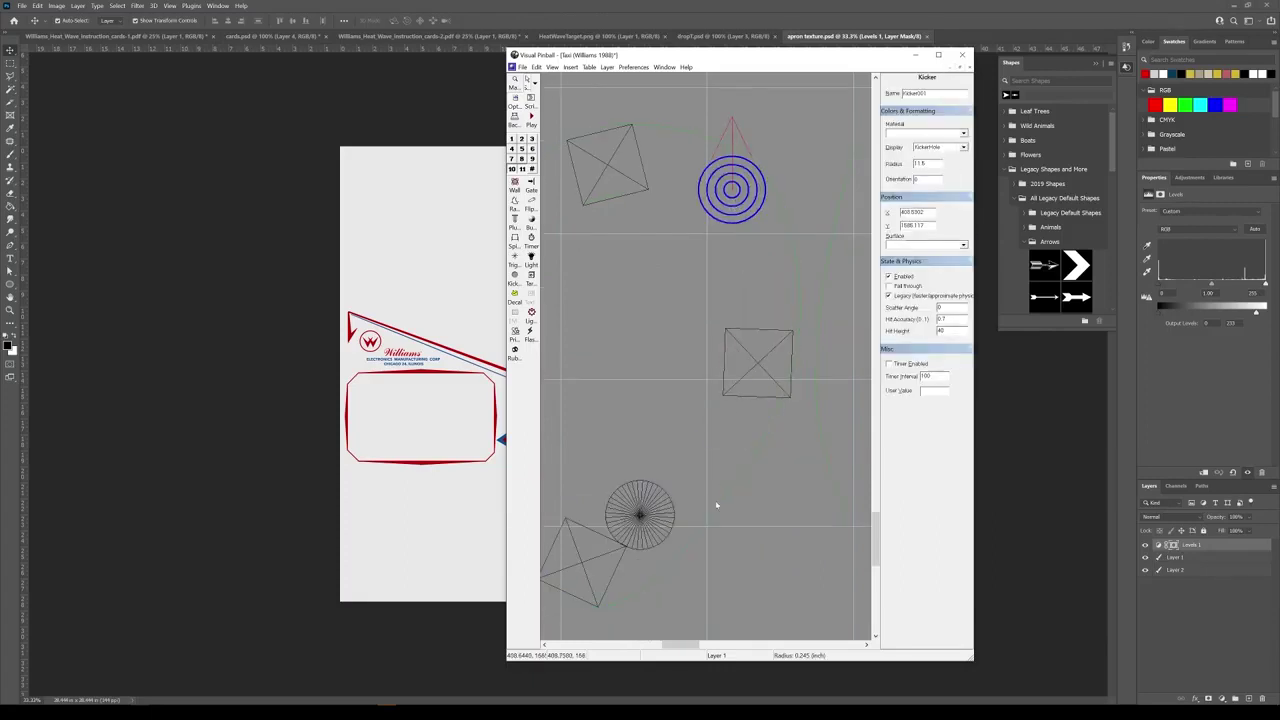
drag(732, 206, 701, 567)
Add a control point on the trigger's lower-right edge, placing it at the kicker's lower-right rim and making it smooth
click(737, 472)
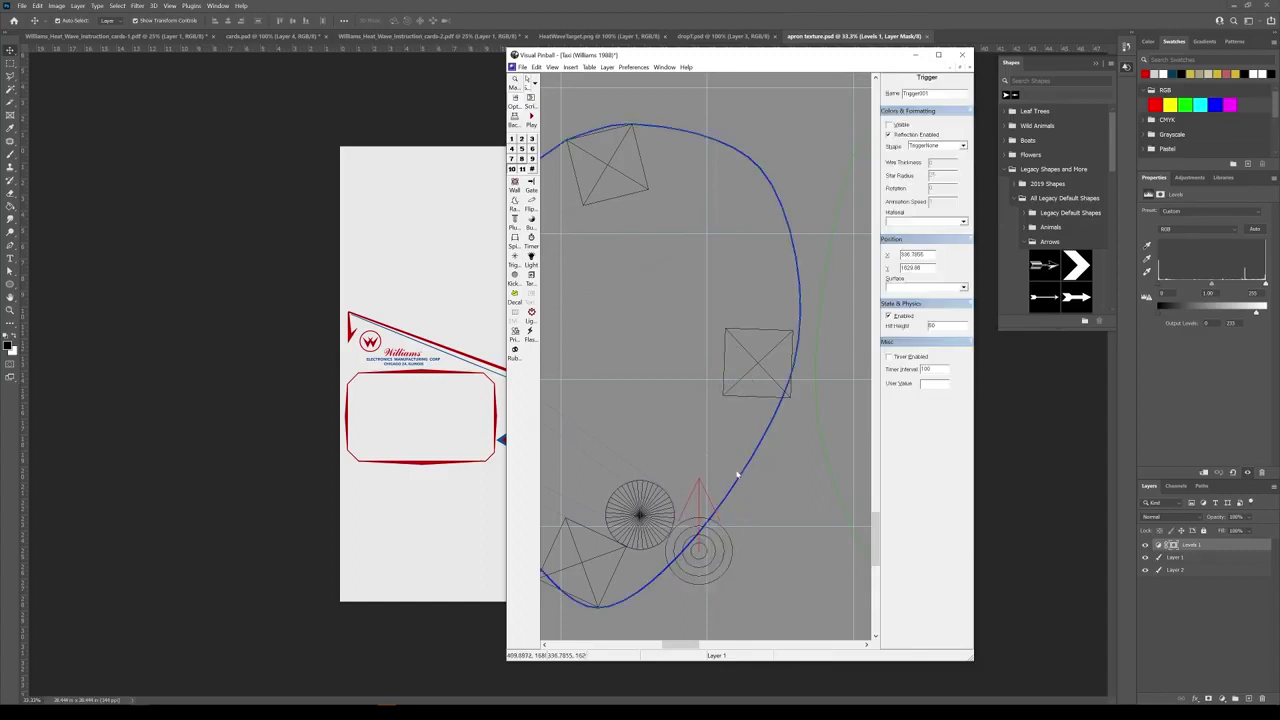
right_click(737, 472)
click(744, 479)
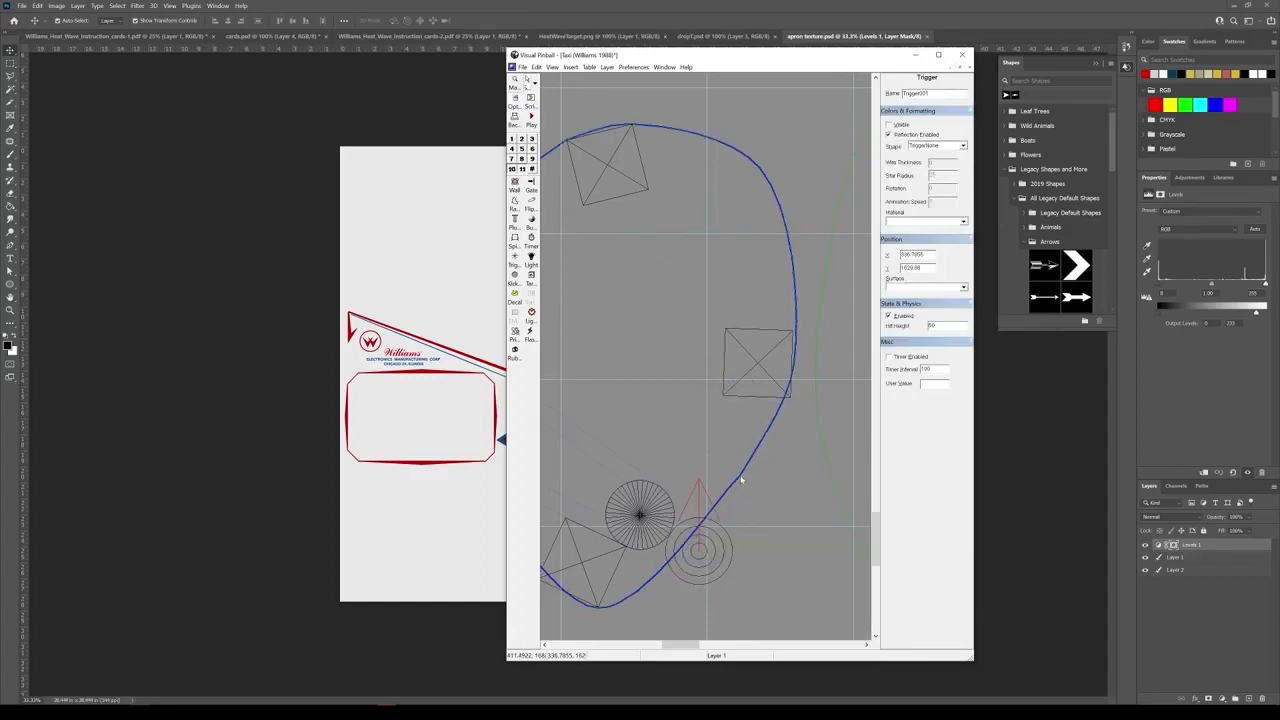
click(731, 562)
click(721, 575)
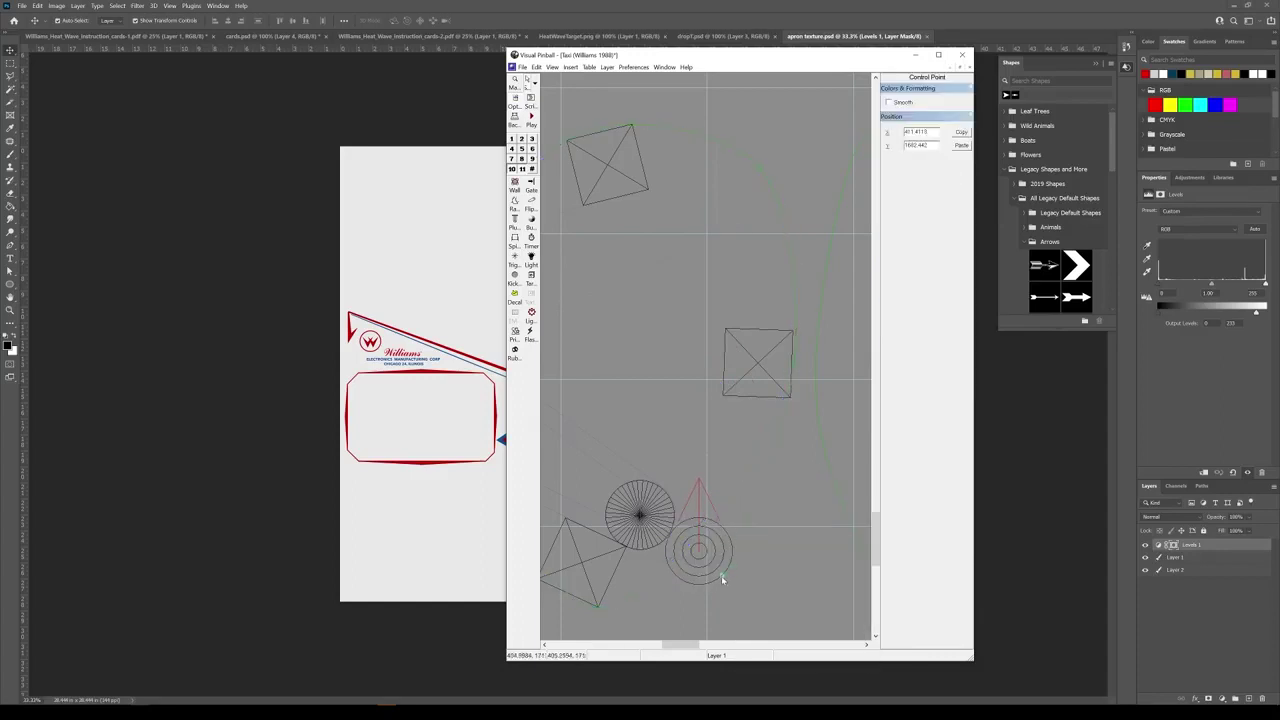
right_click(724, 578)
click(729, 582)
scroll(705, 546, down, 3)
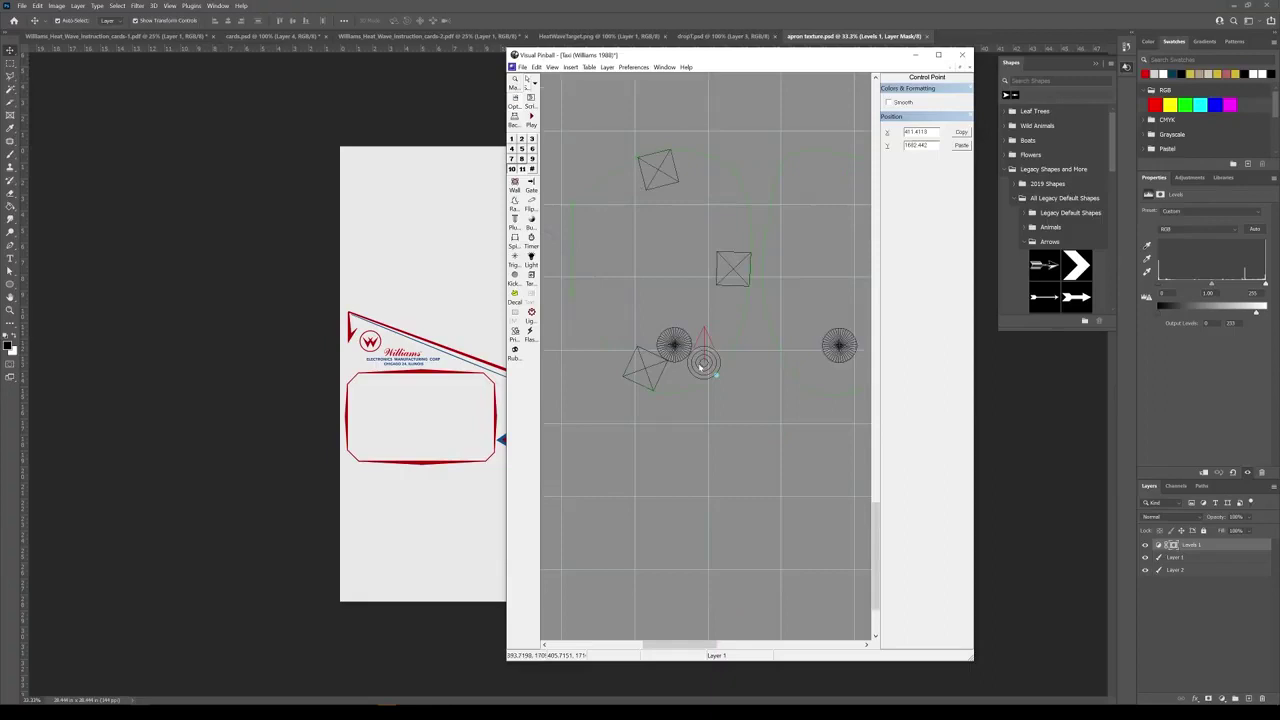
Move the kicker to the outer side of the left flipper's pivot, just to its upper left
drag(703, 366, 591, 289)
scroll(591, 289, up, 2)
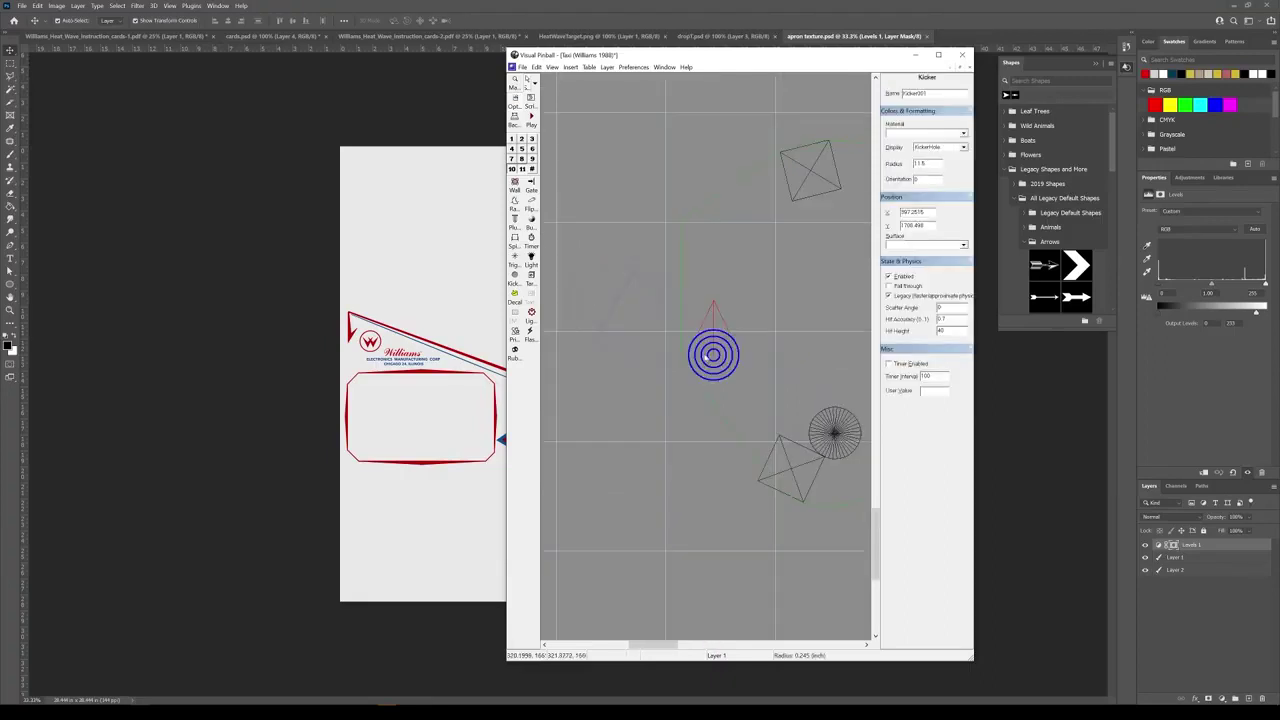
drag(713, 355, 549, 280)
scroll(579, 287, up, 1)
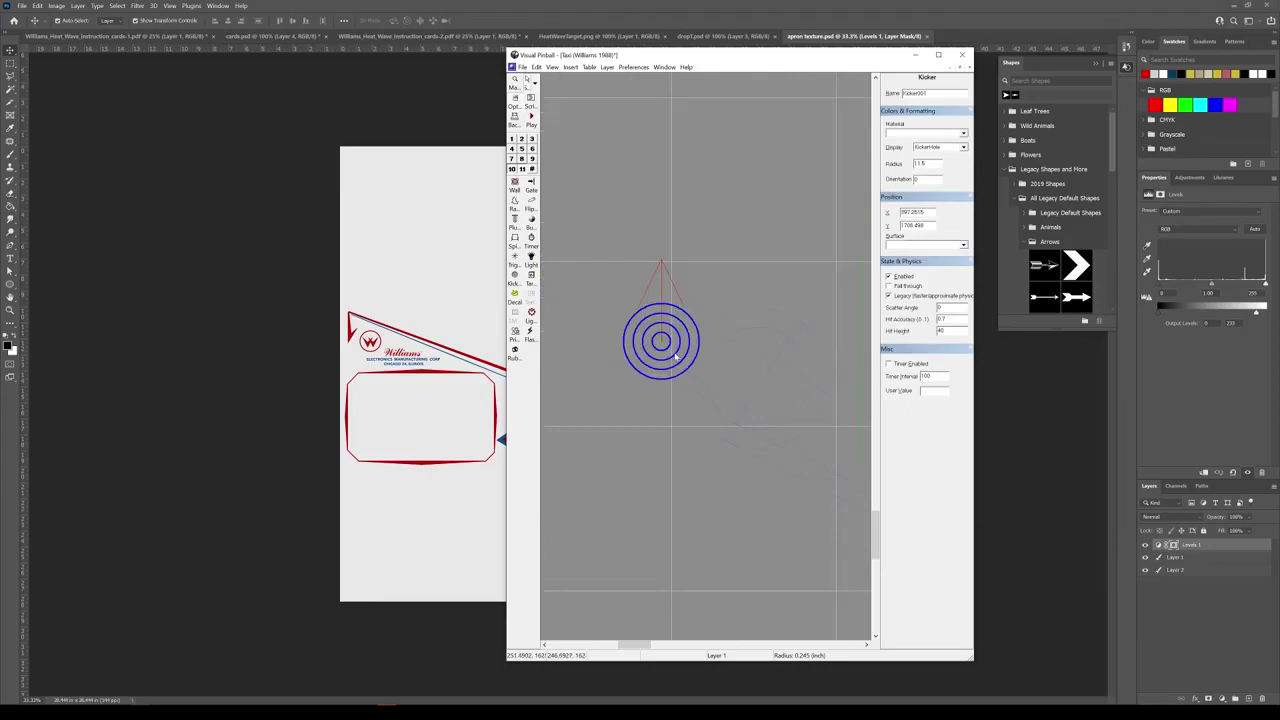
drag(676, 356, 674, 351)
Add a control point on the trigger's left edge, placing it at the kicker's left rim and making it smooth
click(863, 280)
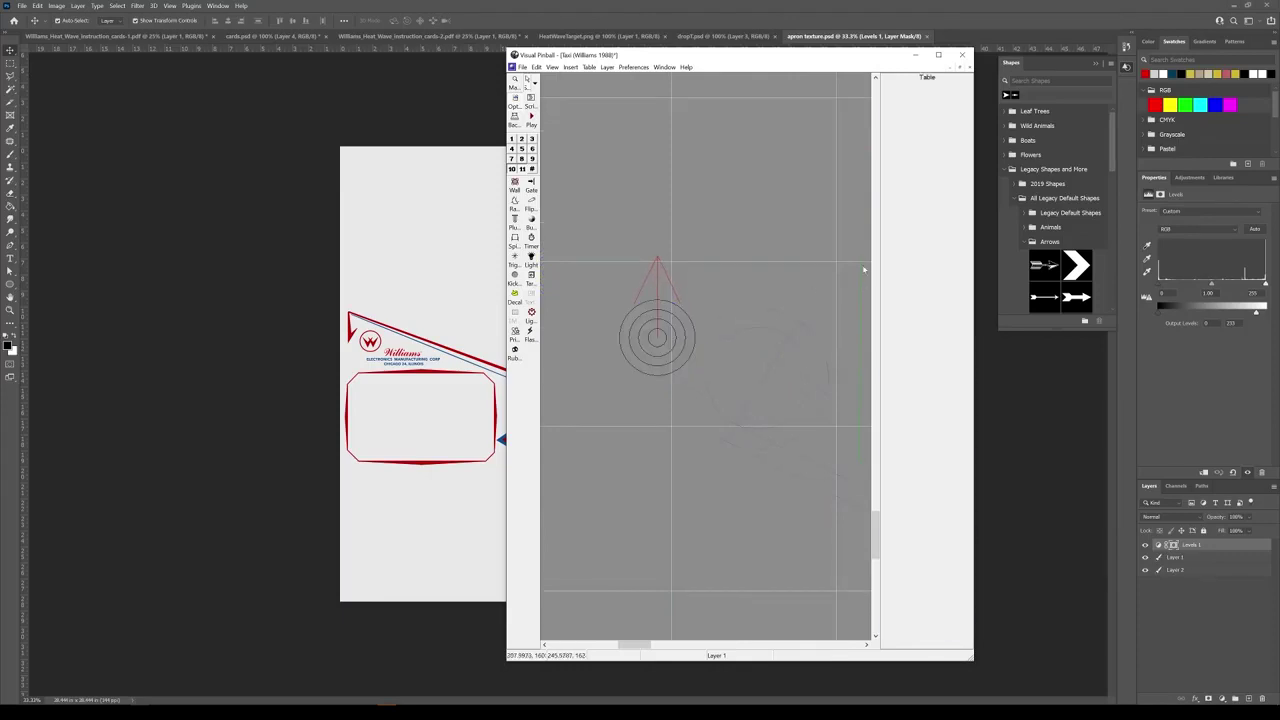
click(864, 270)
right_click(864, 270)
click(871, 276)
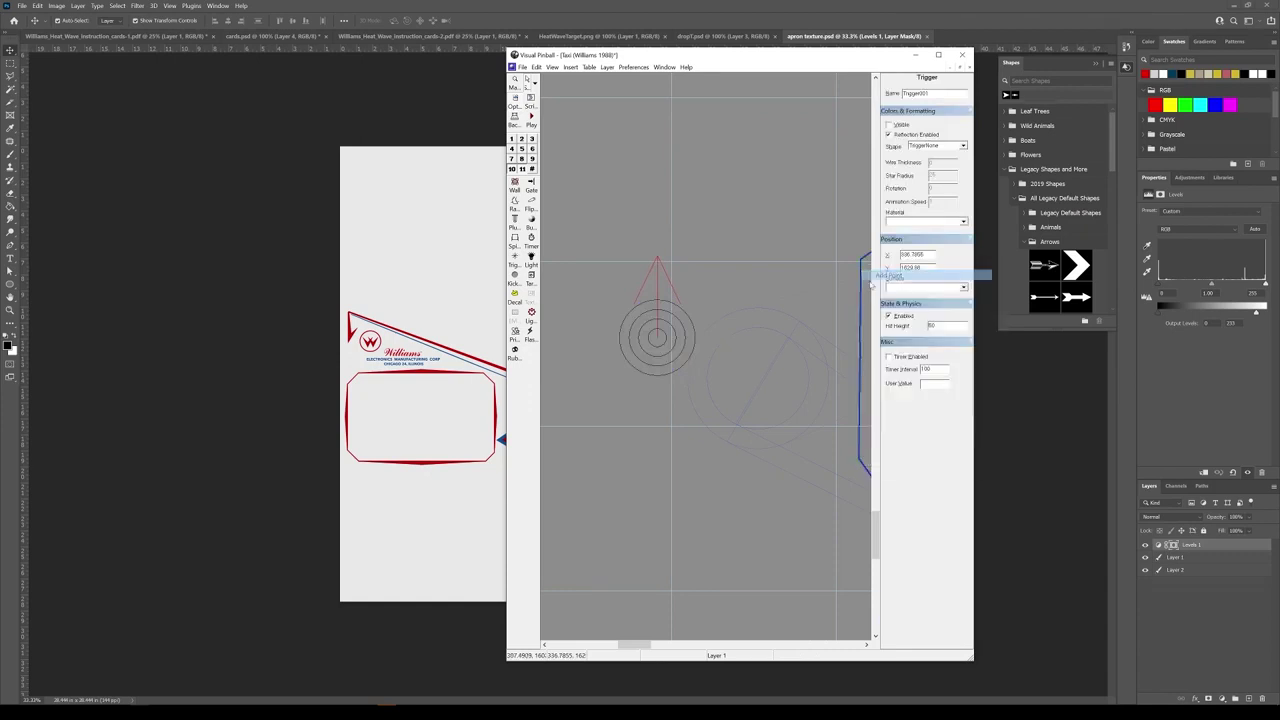
drag(860, 267, 654, 310)
click(619, 334)
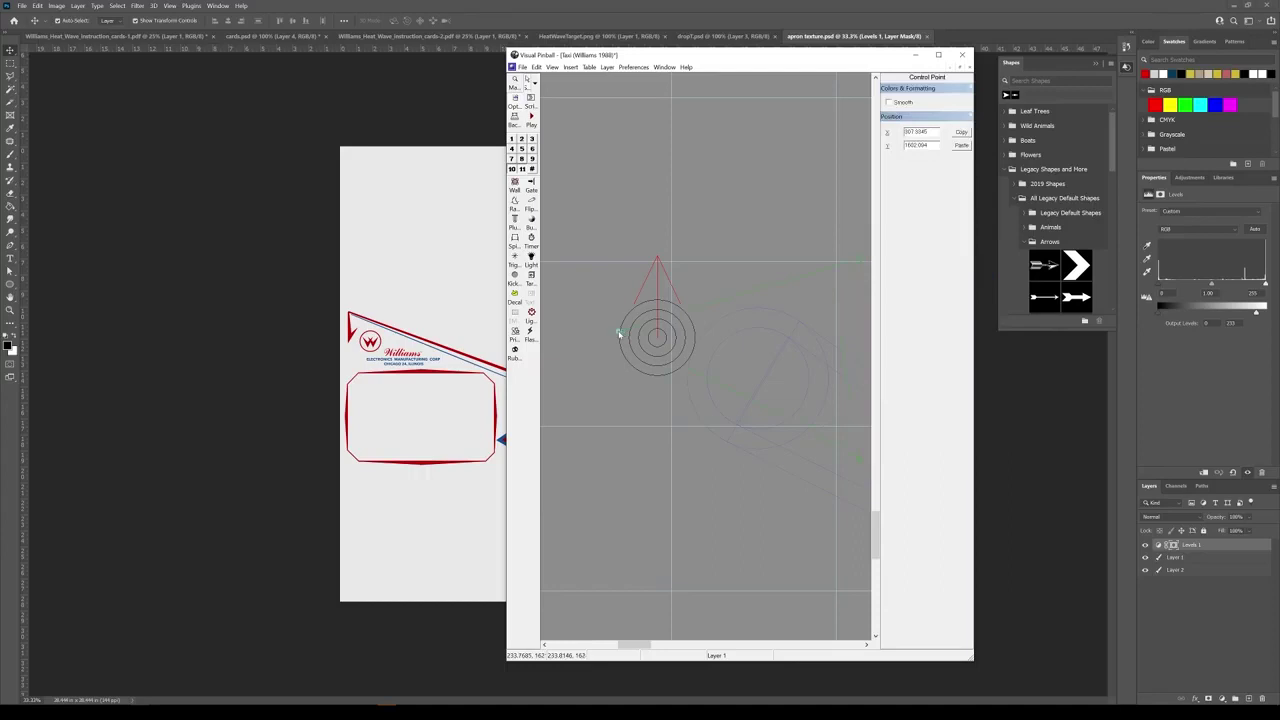
right_click(619, 334)
click(630, 337)
click(619, 334)
click(631, 356)
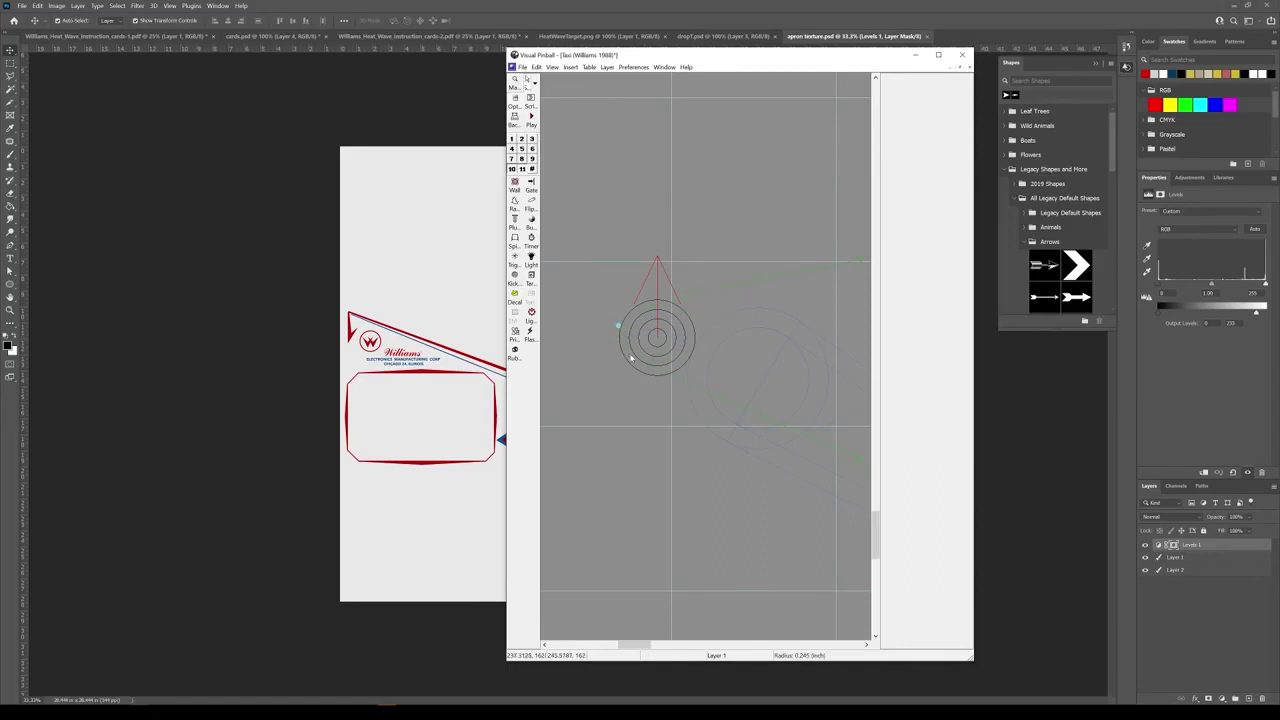
Nudge the kicker slightly up and move the trigger's smooth control point to its upper-left rim
drag(641, 357, 645, 352)
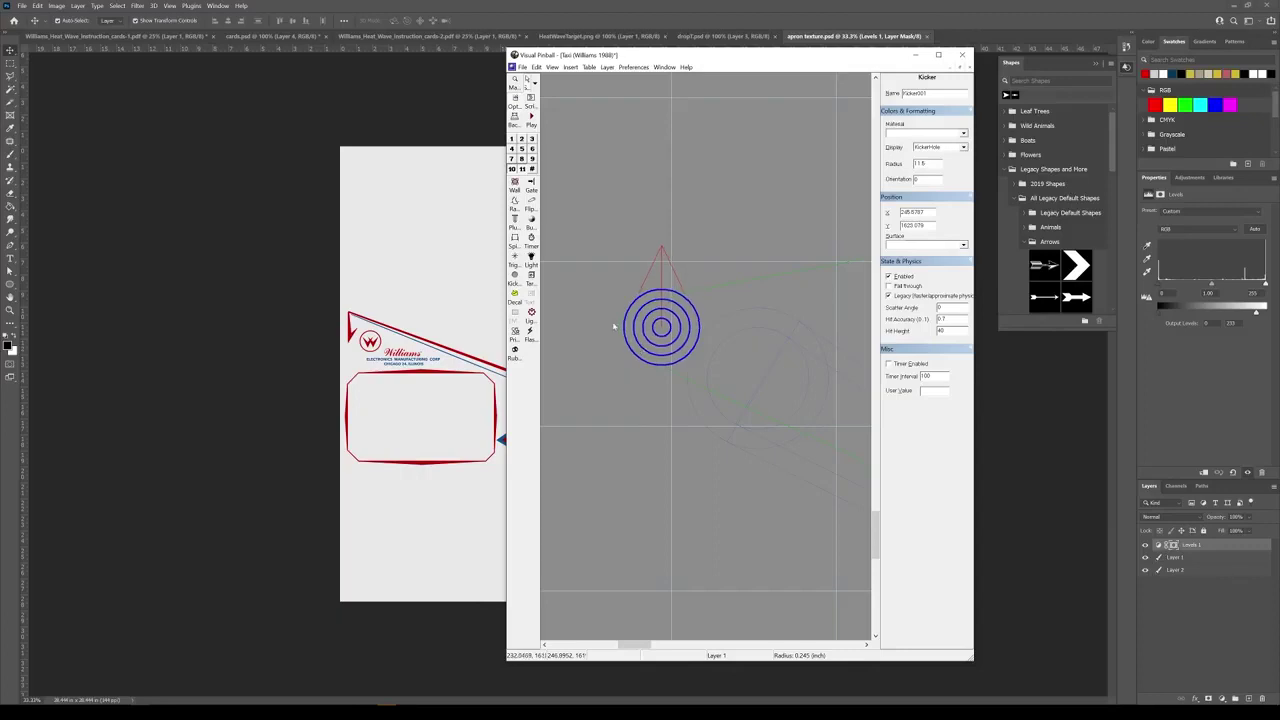
click(620, 329)
key(Delete)
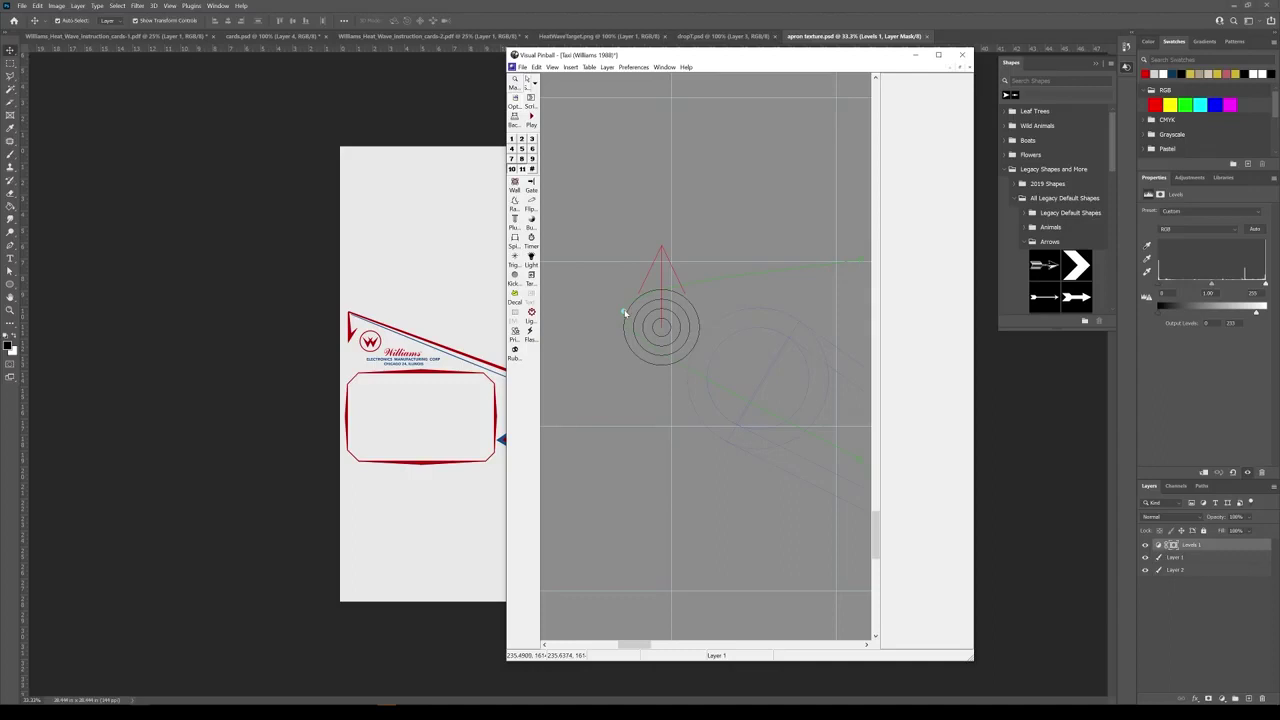
click(625, 314)
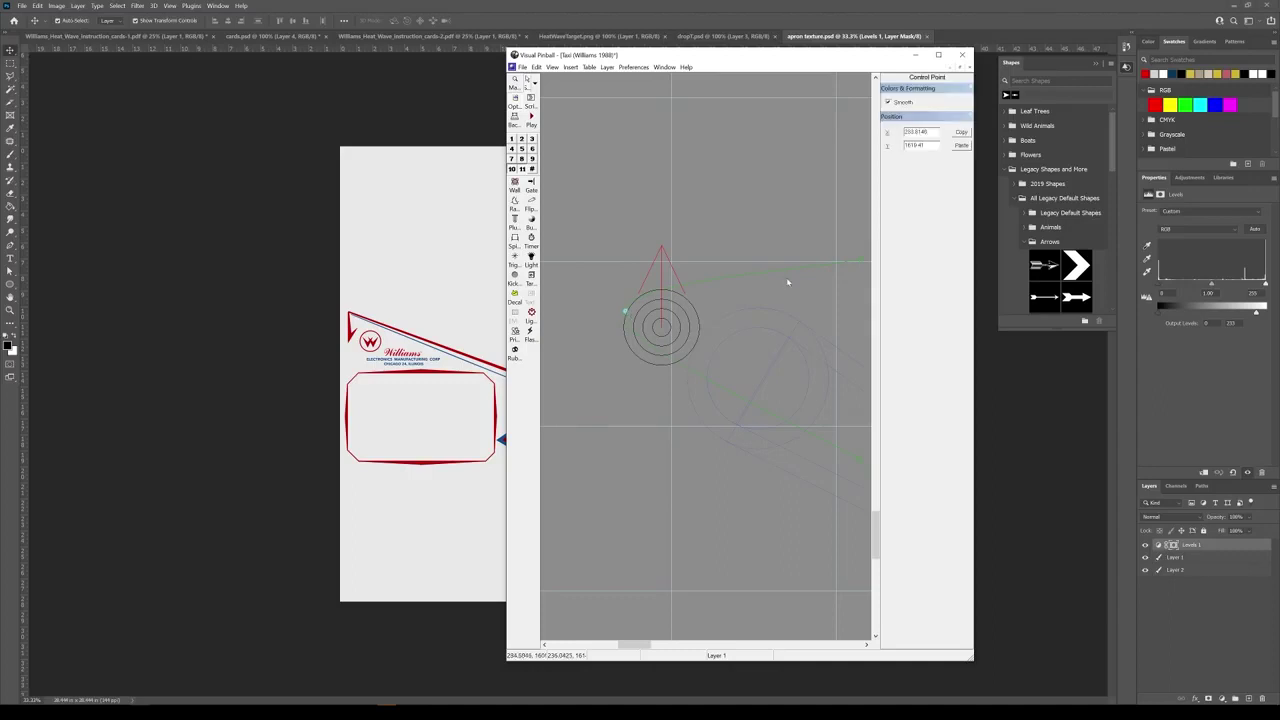
Move the kicker just below the left flipper's pivot, near the trigger's lower-left corner
click(733, 316)
scroll(733, 316, down, 3)
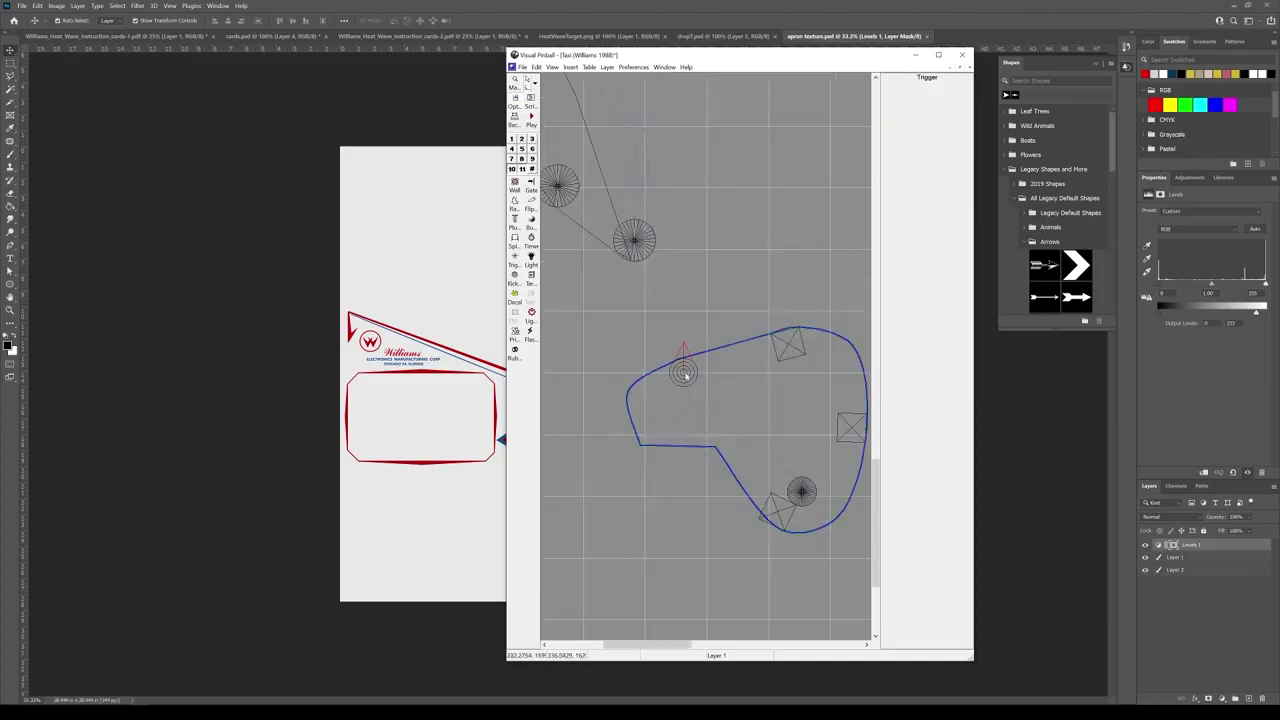
drag(686, 374, 699, 472)
scroll(683, 455, up, 2)
drag(737, 404, 731, 406)
Reshape the trigger's lower-left corner, placing one control point at the kicker's lower-left rim and another above the kicker
click(789, 343)
drag(788, 343, 714, 414)
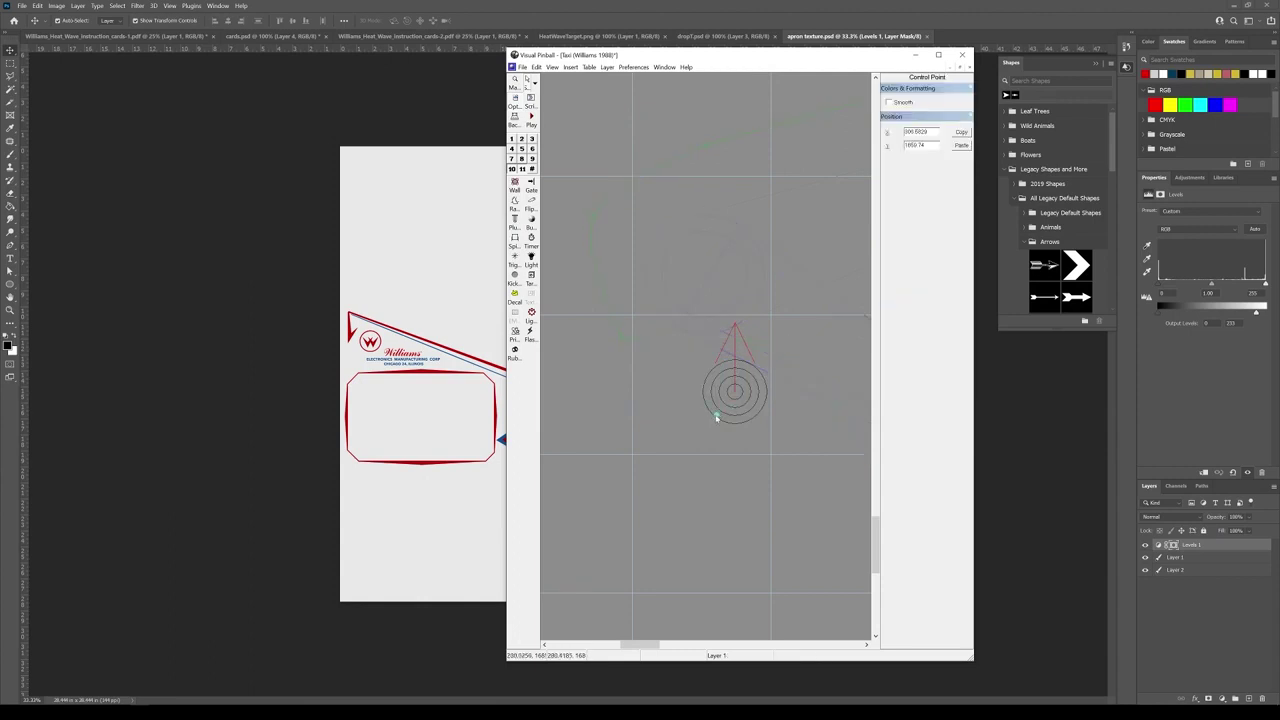
click(659, 368)
Delete the small guide wall Wall010 at the trigger's right edge
scroll(714, 283, down, 1)
scroll(749, 374, down, 1)
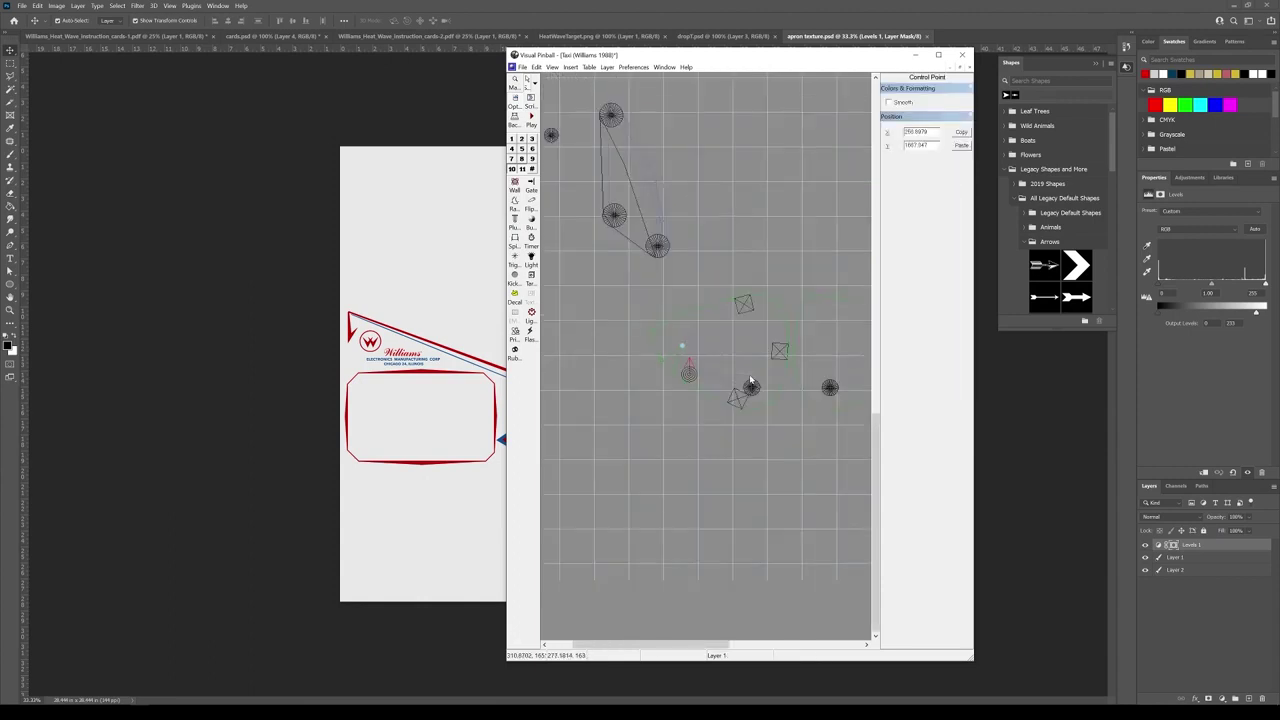
scroll(805, 361, down, 1)
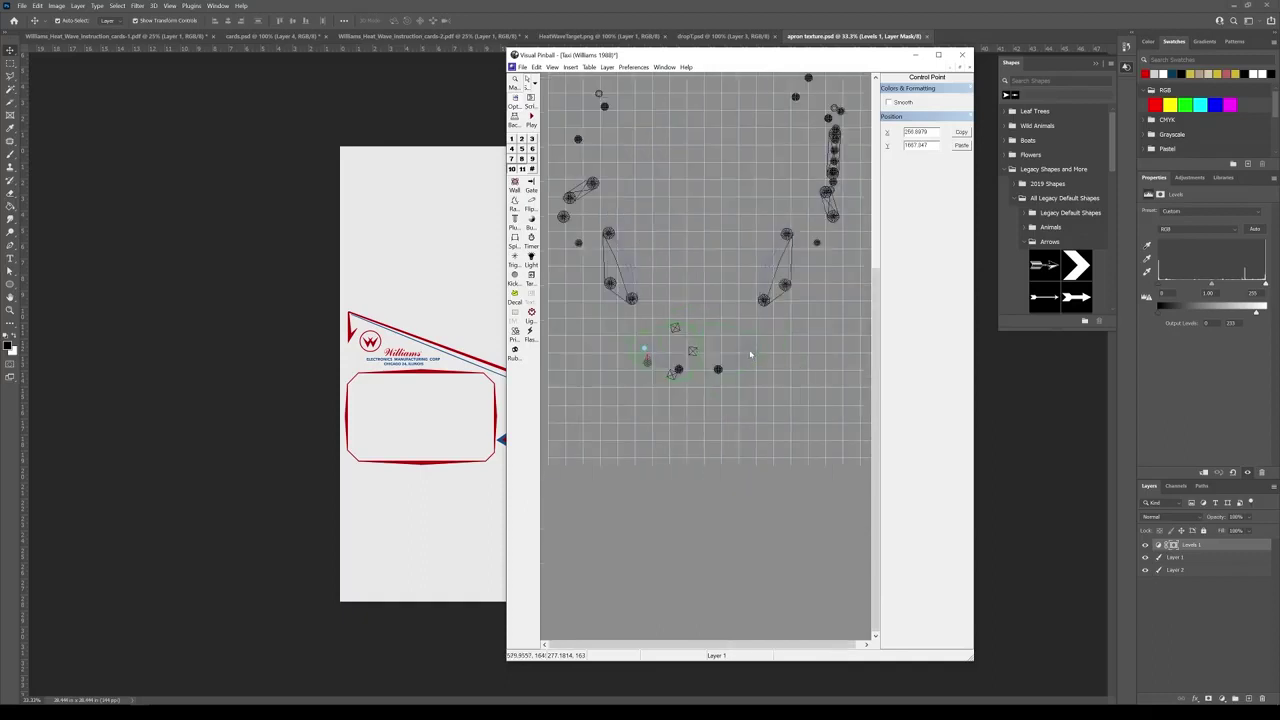
scroll(754, 354, up, 1)
scroll(709, 354, up, 1)
scroll(635, 373, down, 1)
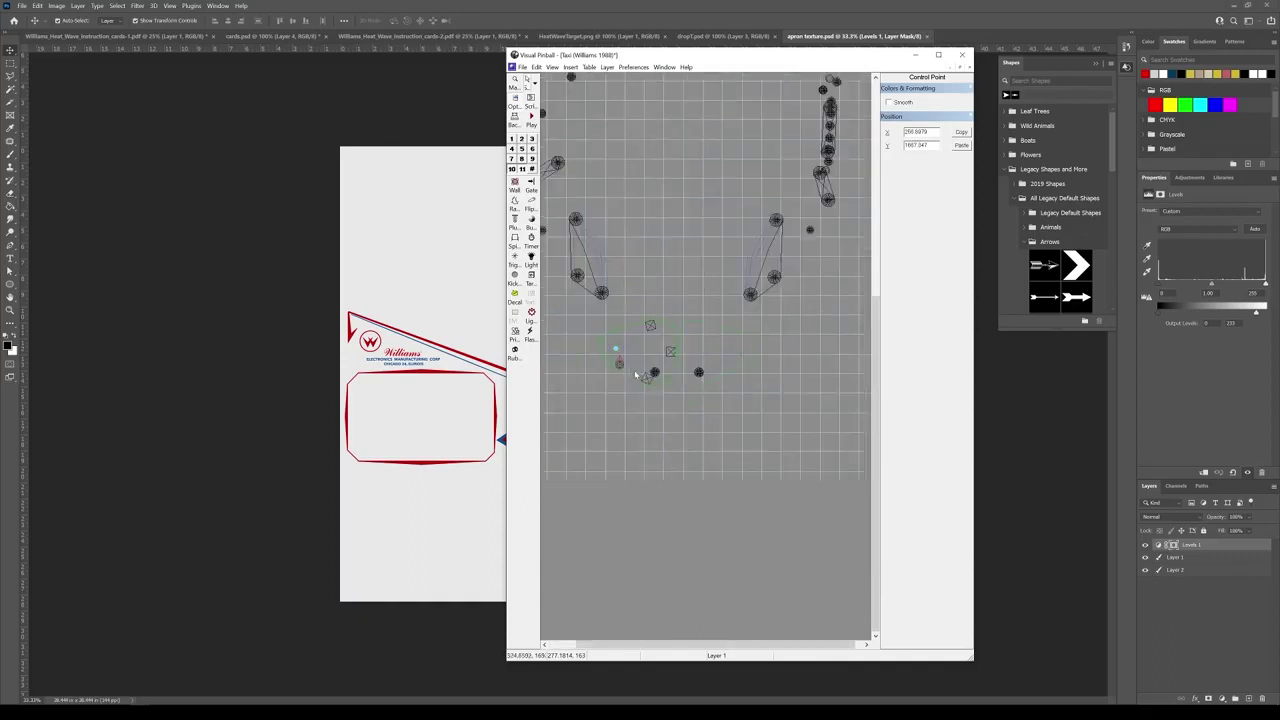
scroll(650, 351, up, 2)
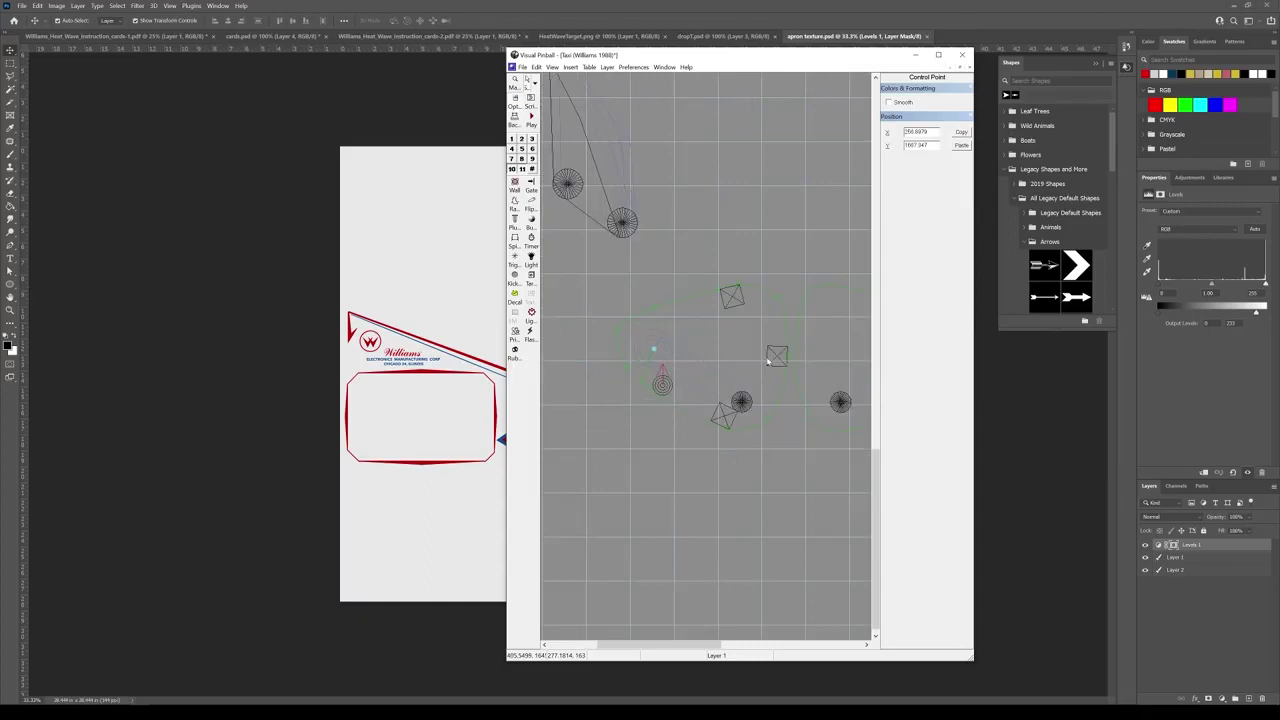
right_click(768, 362)
click(769, 359)
right_click(769, 359)
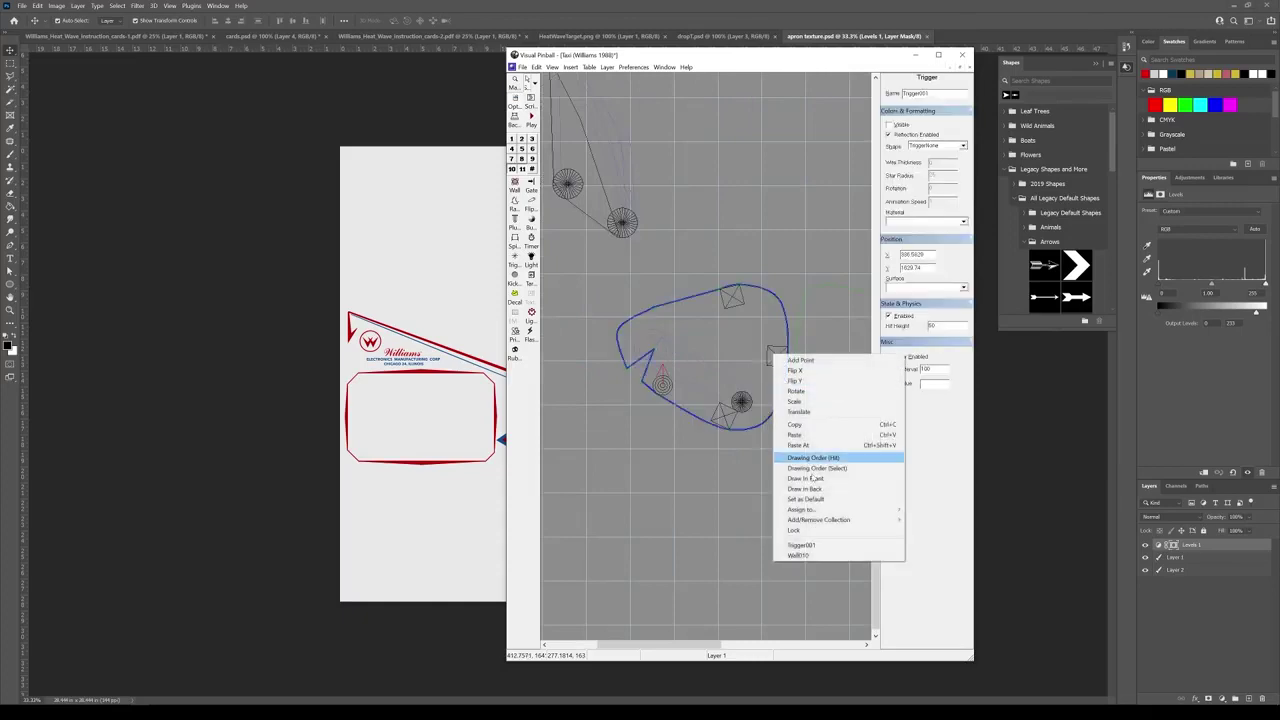
click(829, 555)
key(Delete)
Delete the remaining two small guide walls at the trigger's lower and upper edges, and select the trigger
right_click(723, 417)
right_click(734, 299)
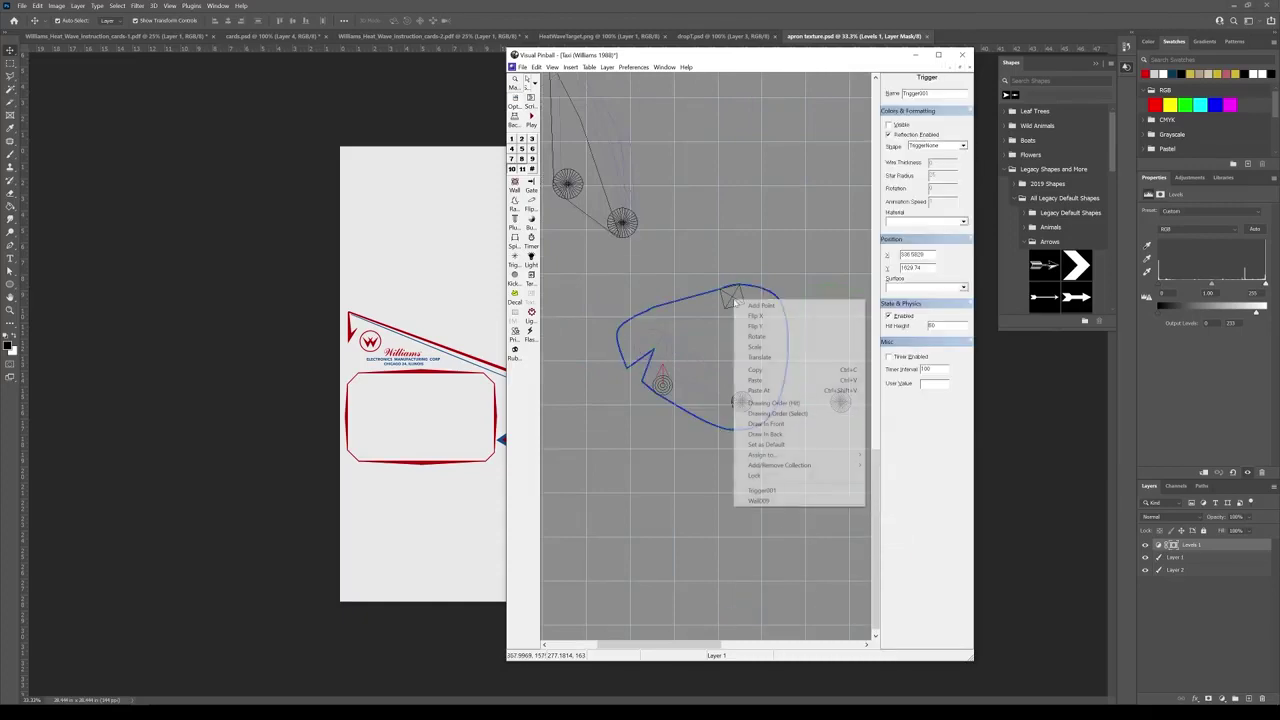
click(759, 500)
key(Delete)
click(697, 306)
scroll(694, 305, up, 1)
right_click(753, 335)
click(751, 336)
click(748, 348)
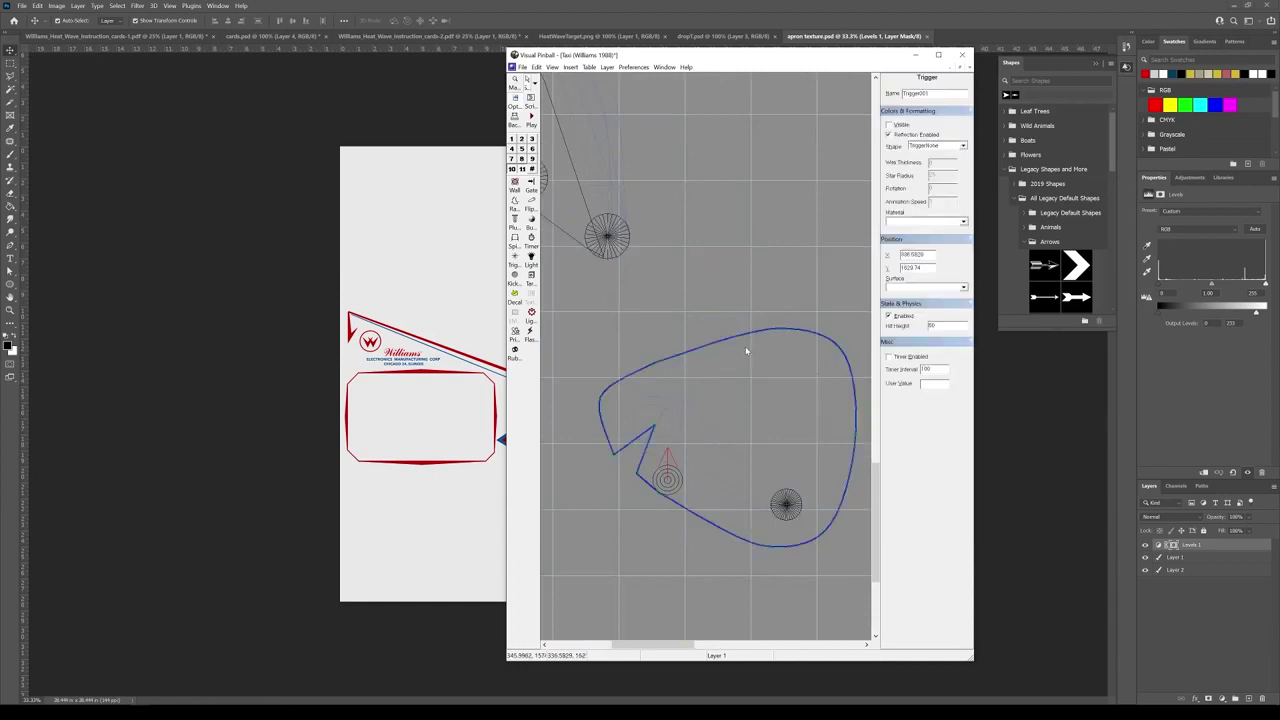
Try pasting a copy of the left flipper trigger, flipping it along X and moving it back down toward the flippers
scroll(757, 347, down, 3)
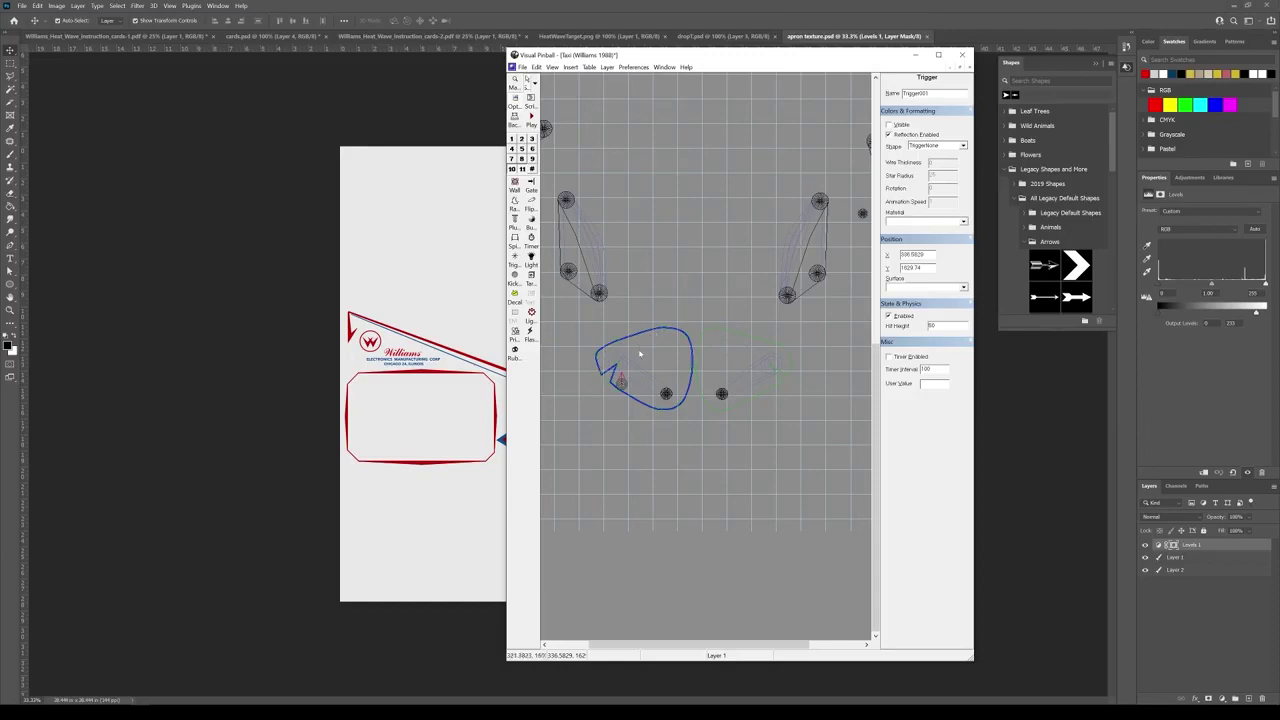
scroll(641, 354, up, 1)
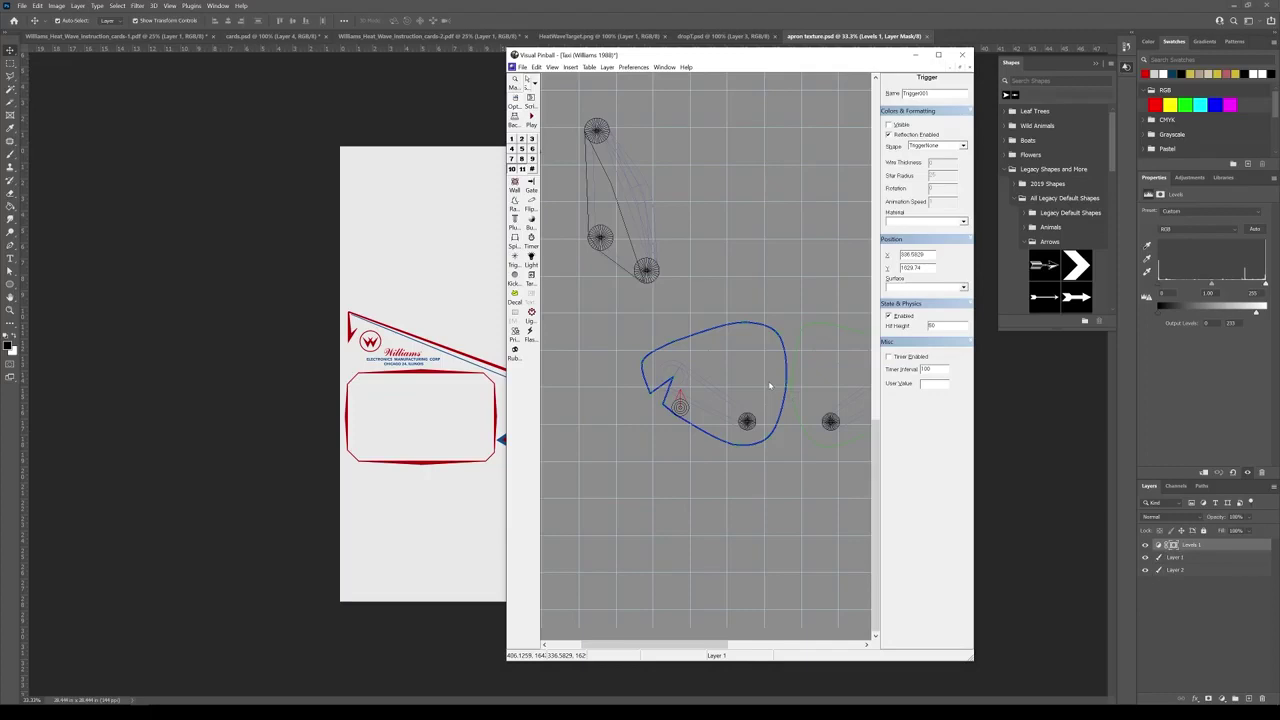
key(ctrl+v)
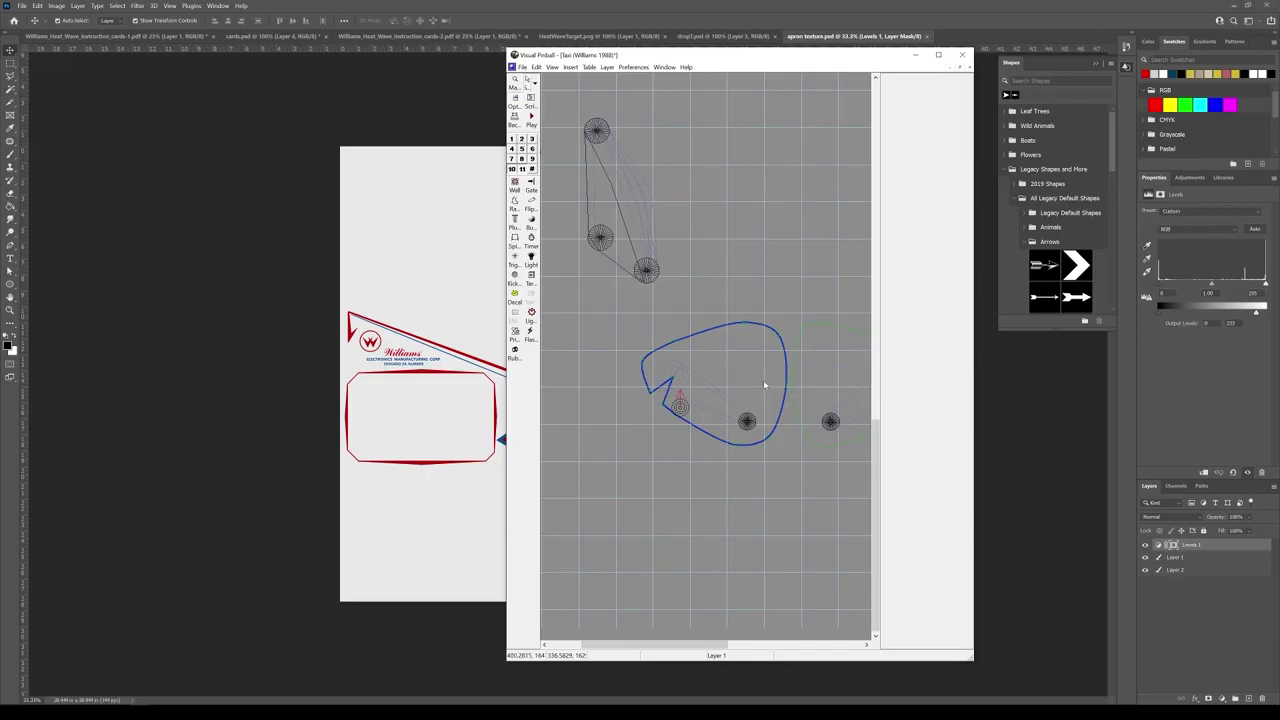
drag(765, 385, 754, 253)
right_click(754, 253)
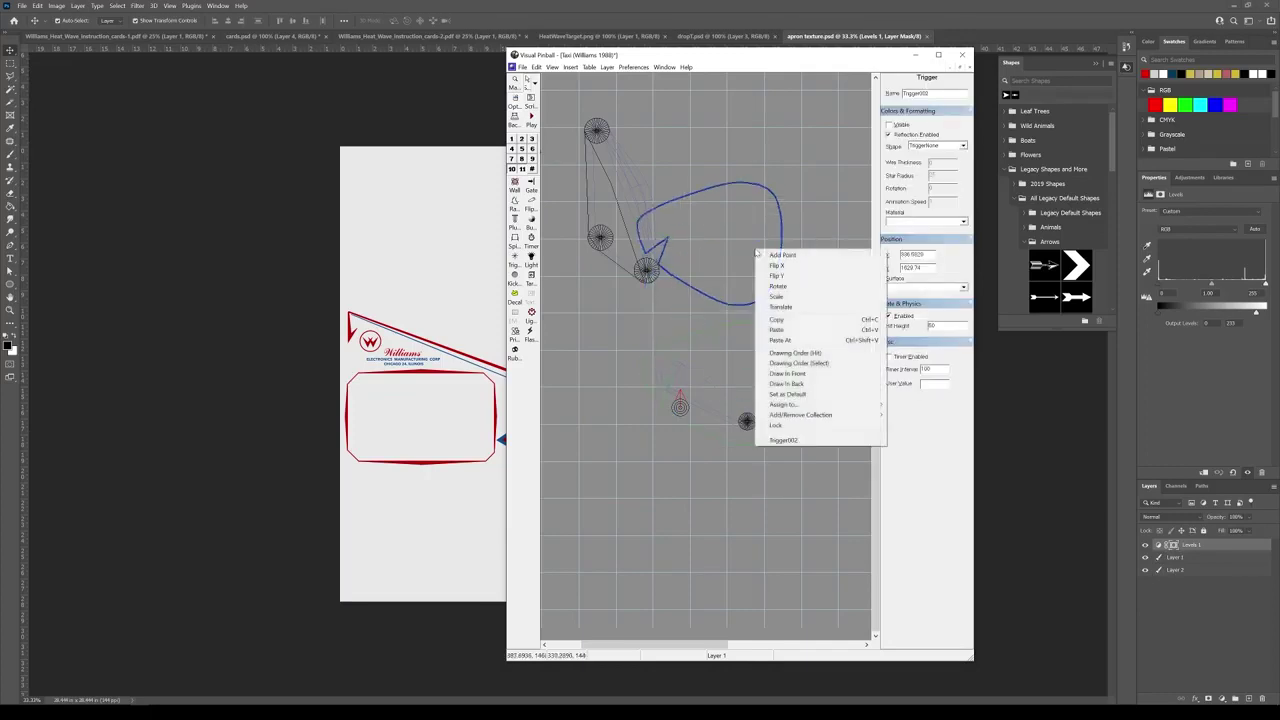
click(779, 268)
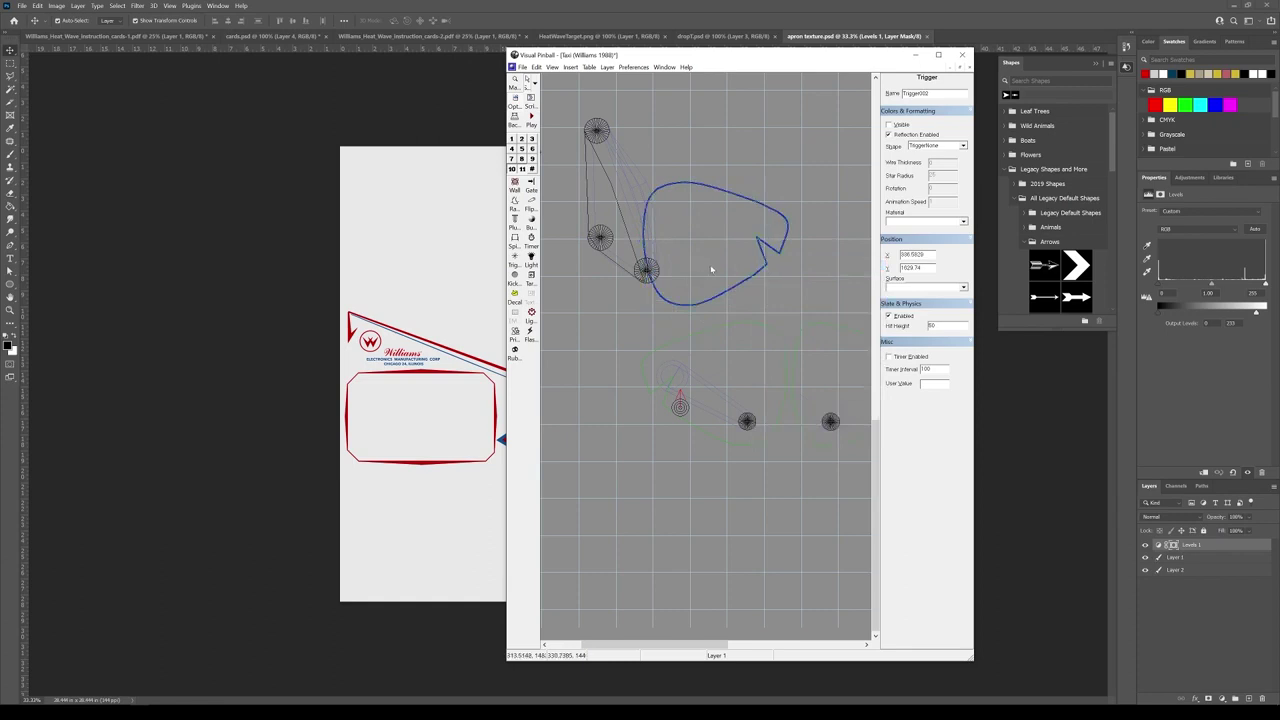
drag(711, 269, 745, 408)
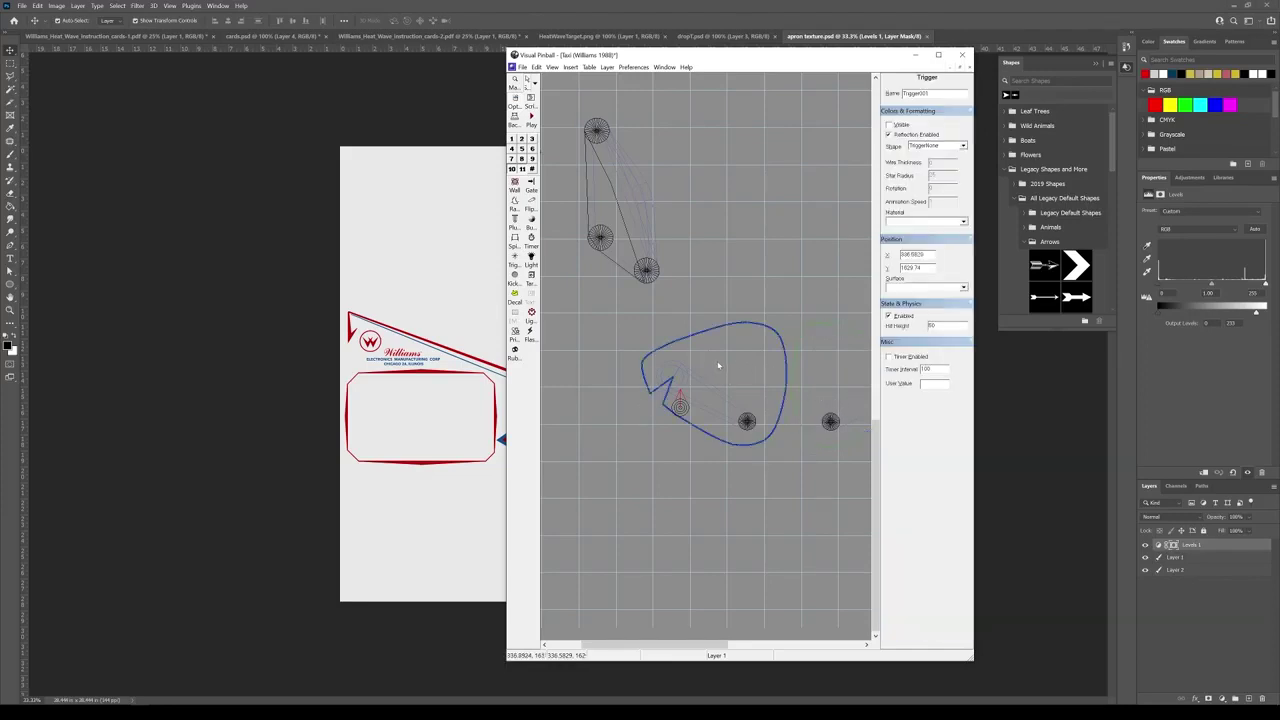
Rename the left flipper trigger to TriggerLF and delete the gauge kicker
click(801, 360)
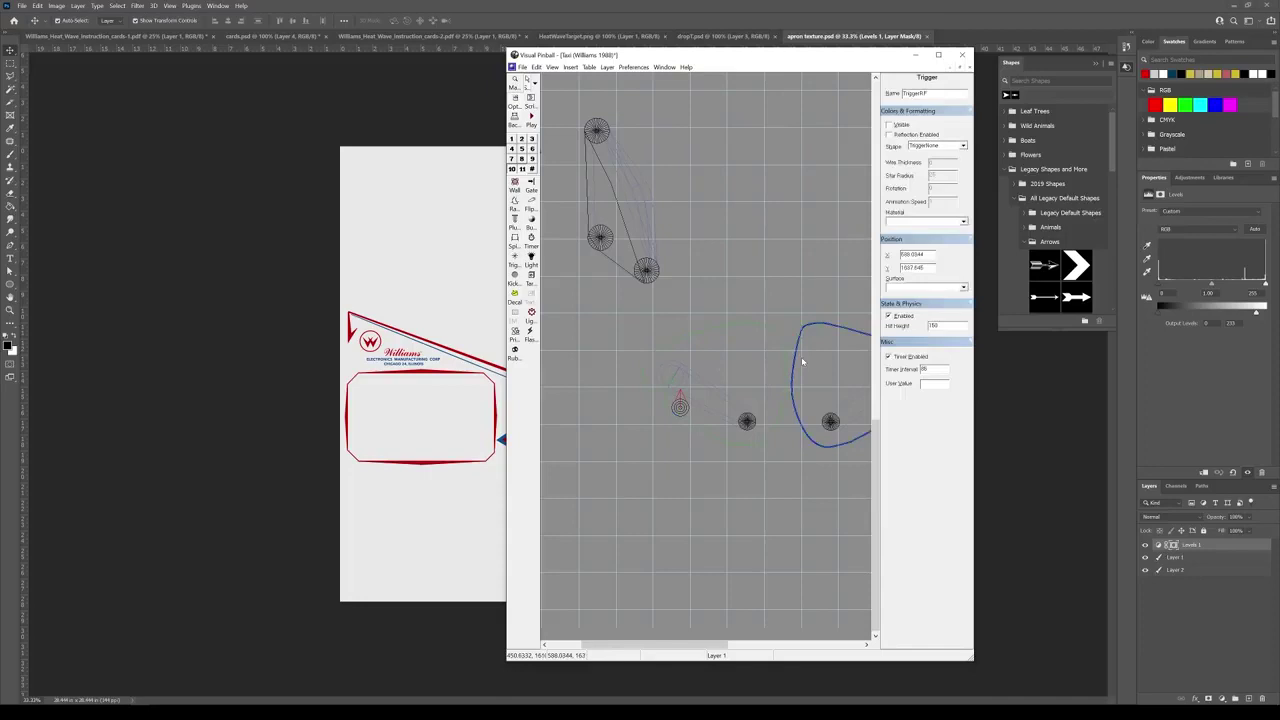
click(740, 374)
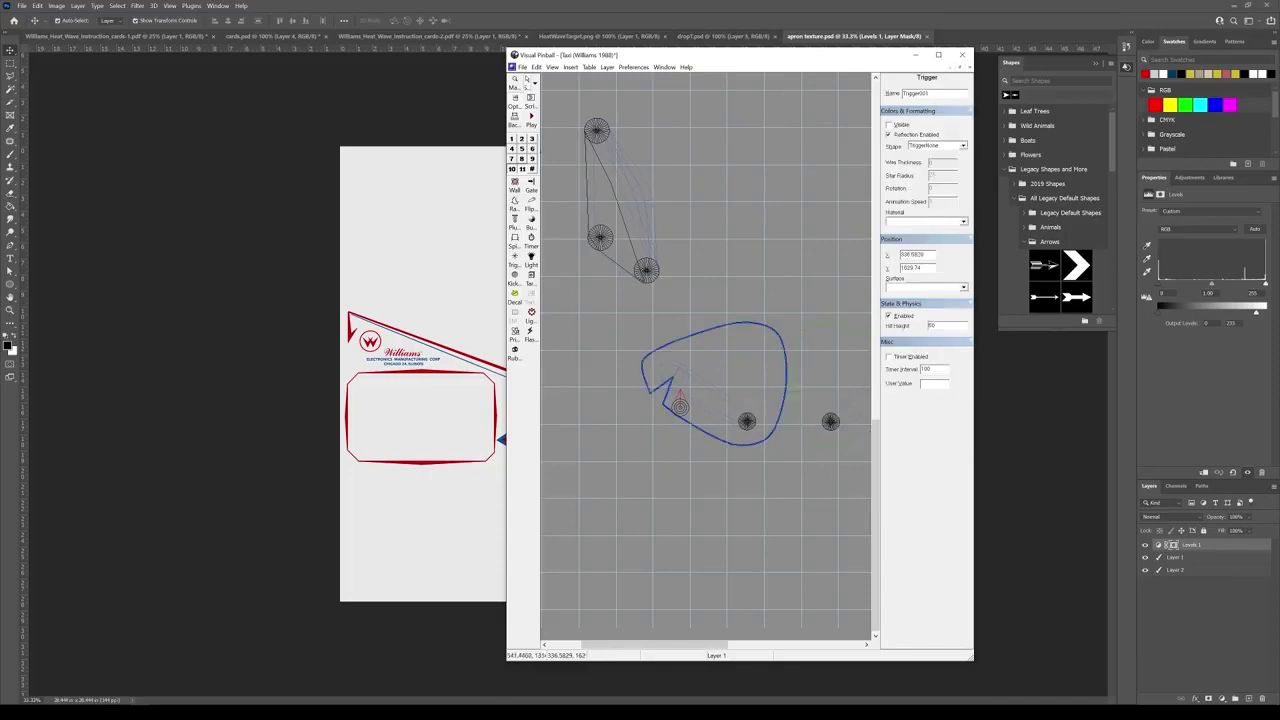
drag(928, 93, 919, 93)
text(LF)
click(682, 412)
key(Delete)
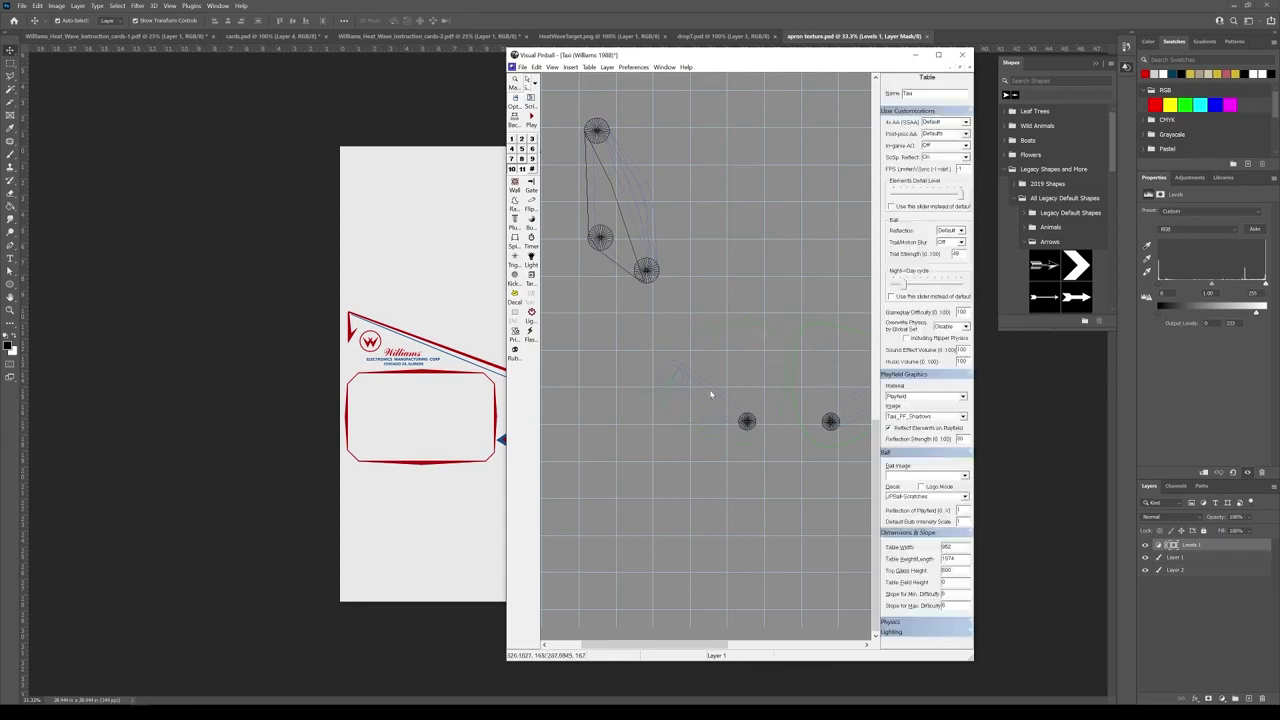
Select the left flipper inside the trigger and set its strength to 2400
click(709, 398)
right_click(708, 396)
click(797, 597)
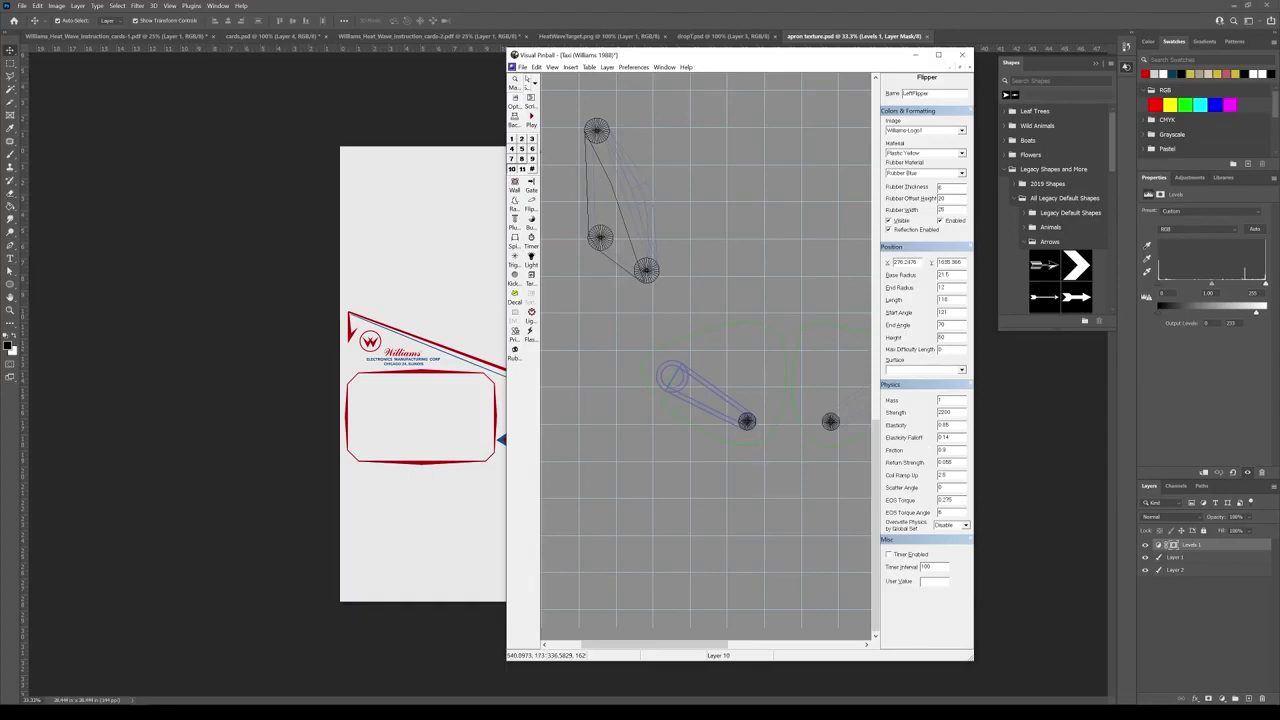
key(alt+Tab)
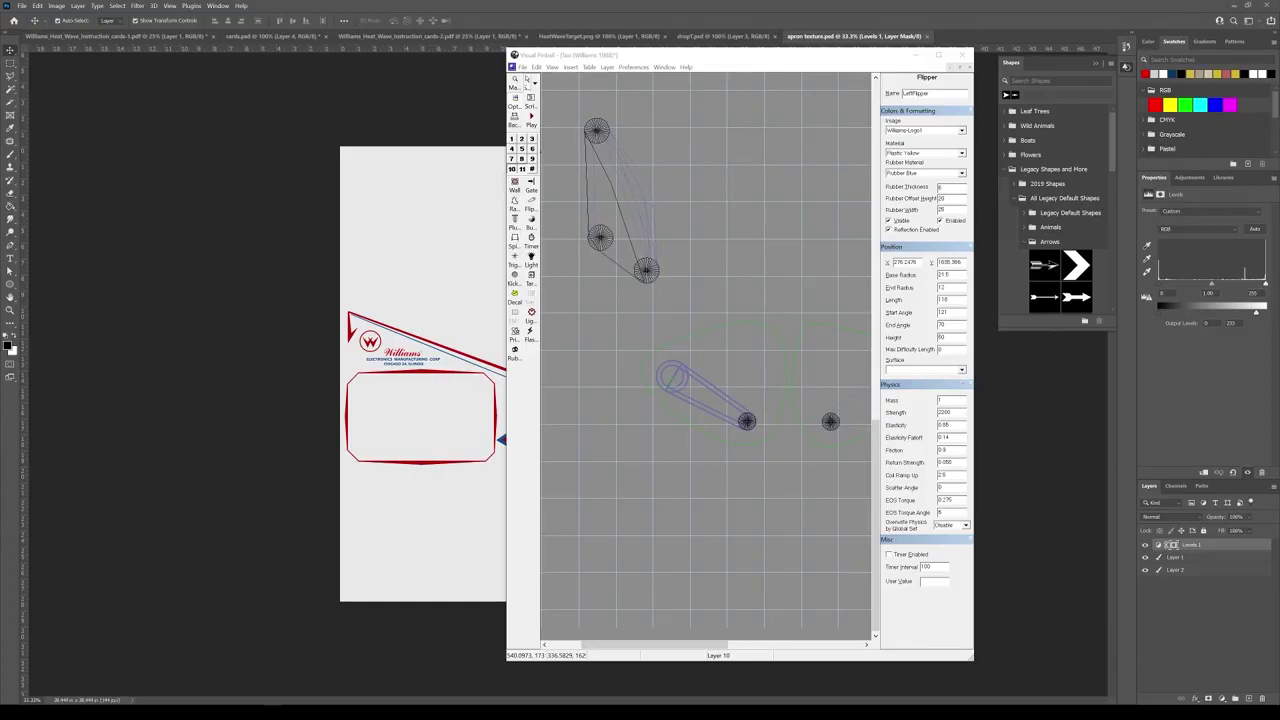
click(944, 412)
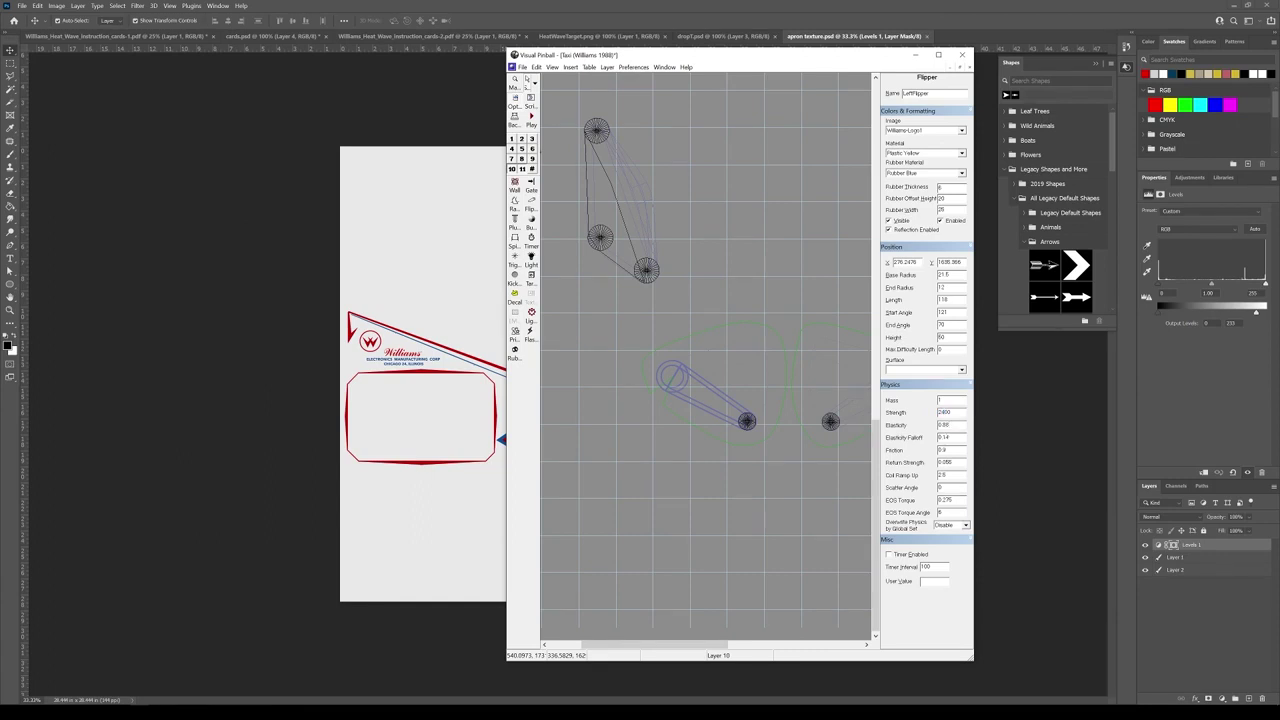
Select both flippers together, set their strength to 2400, and adjust their elasticity and friction physics values
click(845, 414)
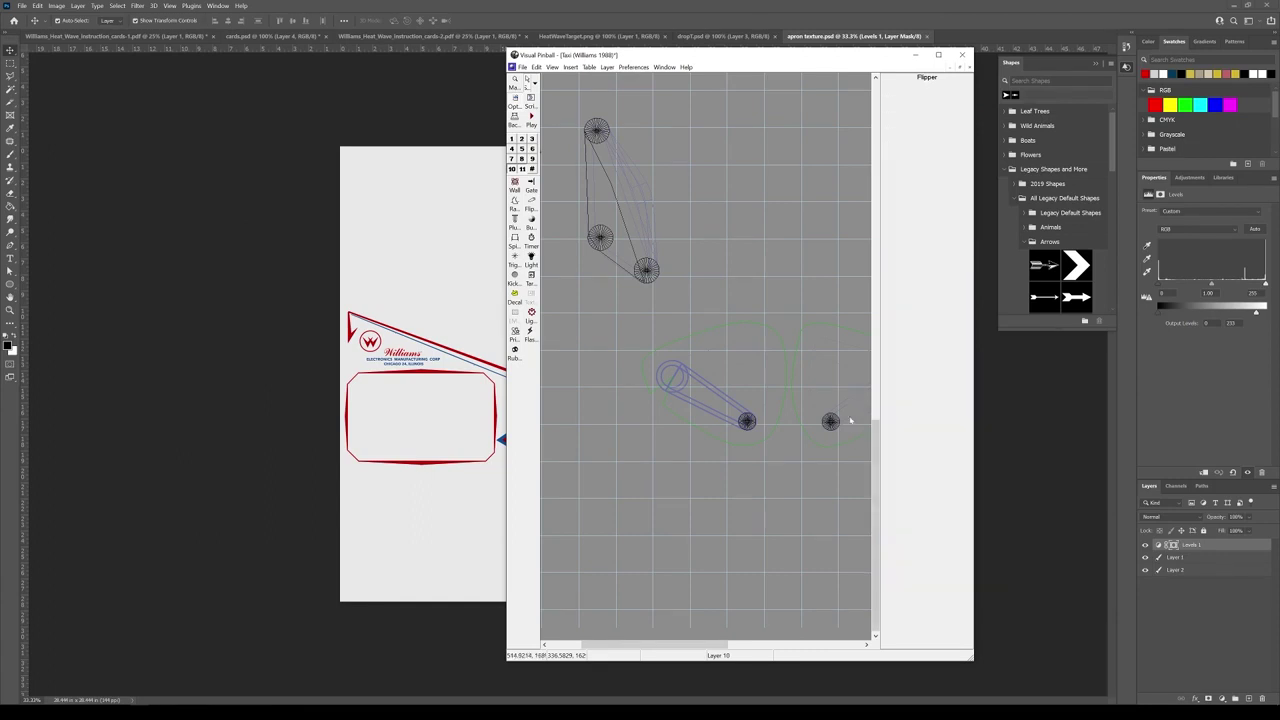
shift+click(735, 414)
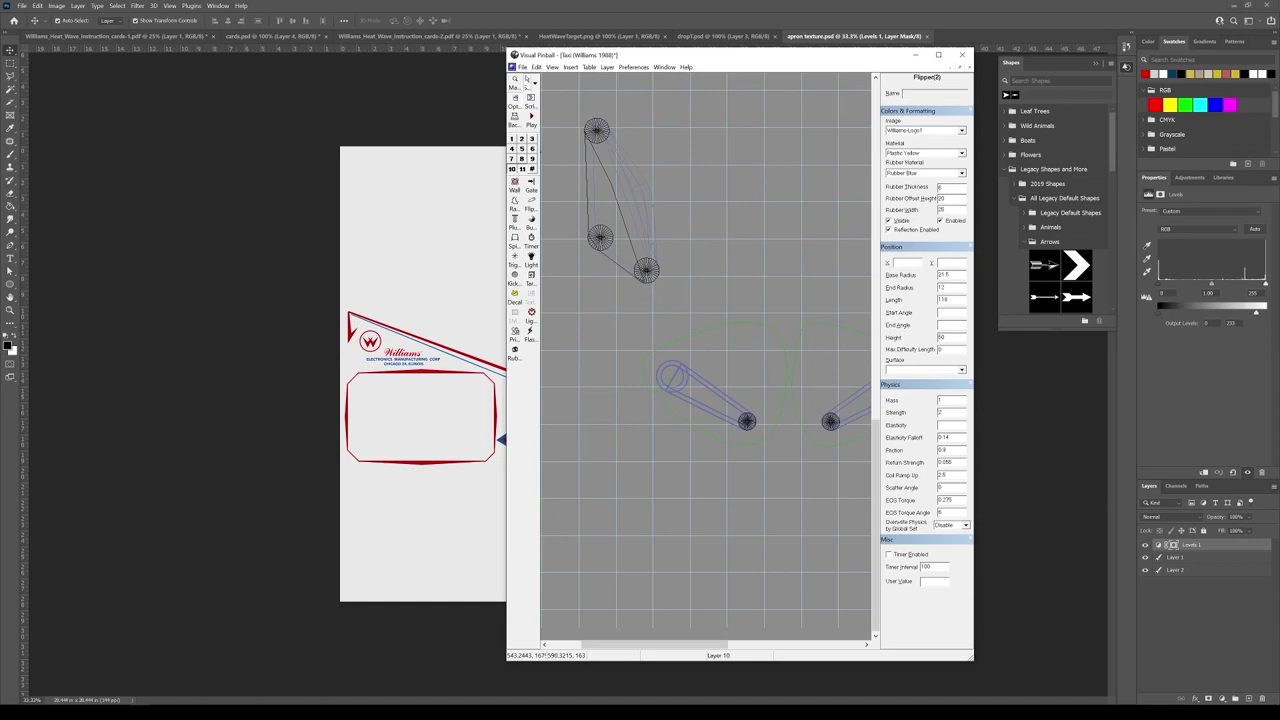
click(950, 412)
text(2400)
key(Tab)
text(15)
key(Tab)
key(Tab)
text(1.07)
key(Tab)
key(Tab)
key(Tab)
click(823, 471)
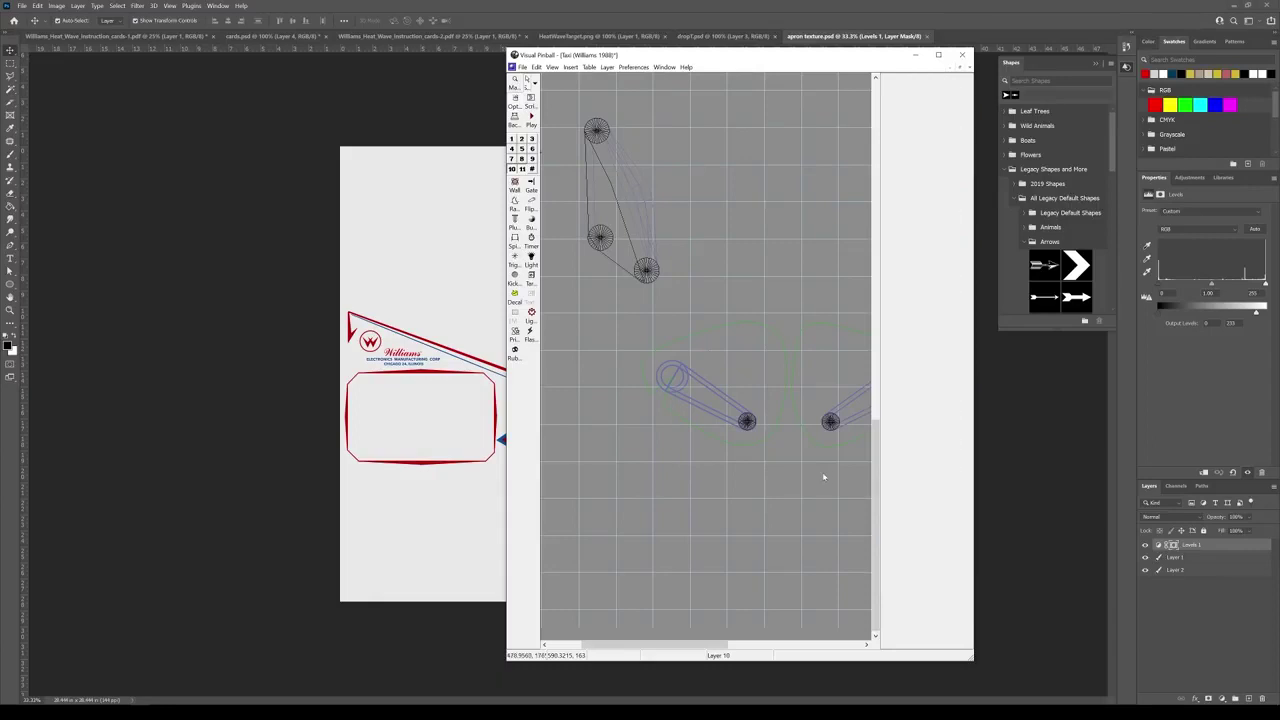
Save the Taxi table
scroll(783, 404, down, 2)
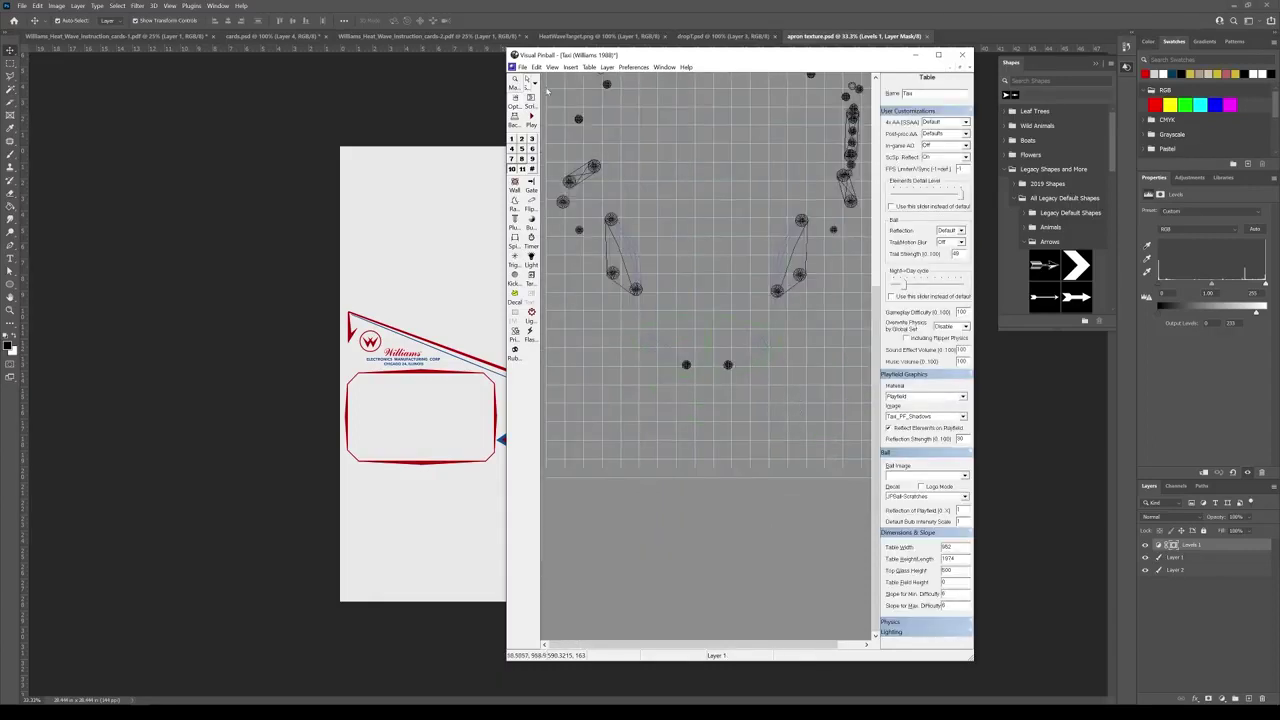
click(522, 67)
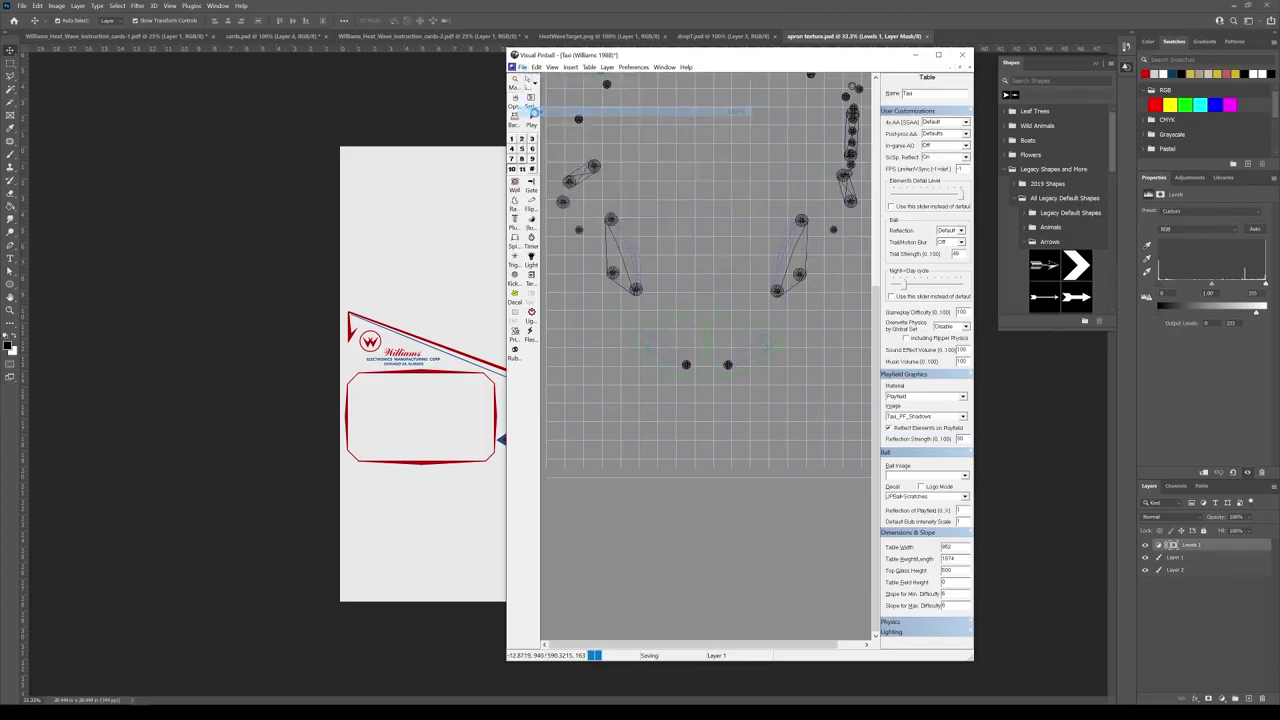
Open the Taxi table's script and place the cursor on the empty last line after the Dampener class
click(545, 114)
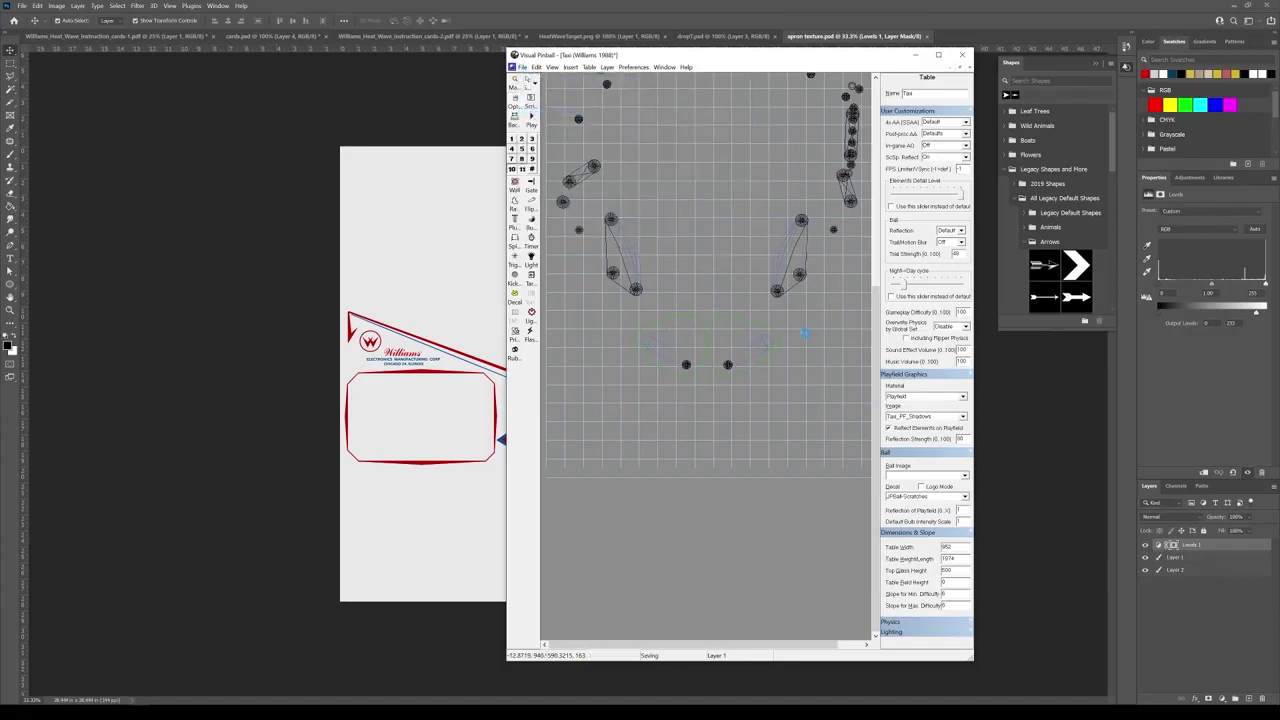
click(530, 101)
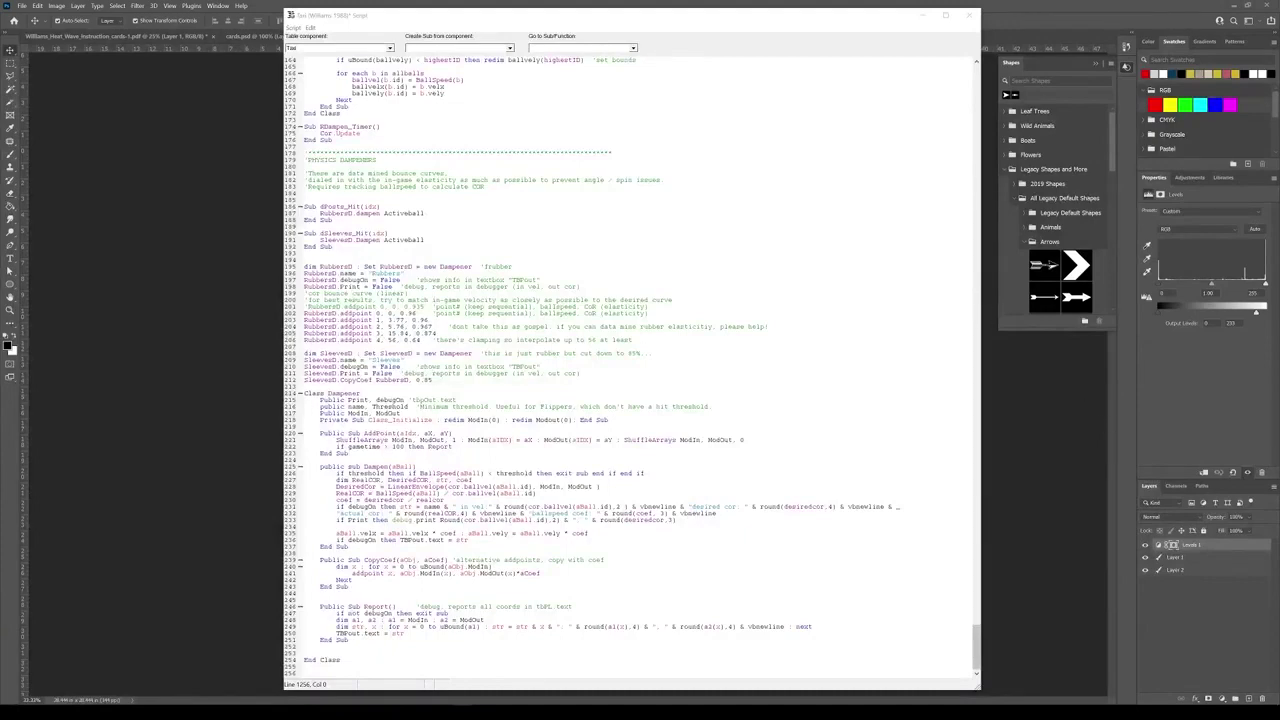
scroll(630, 366, up, 4)
scroll(630, 366, down, 4)
click(314, 675)
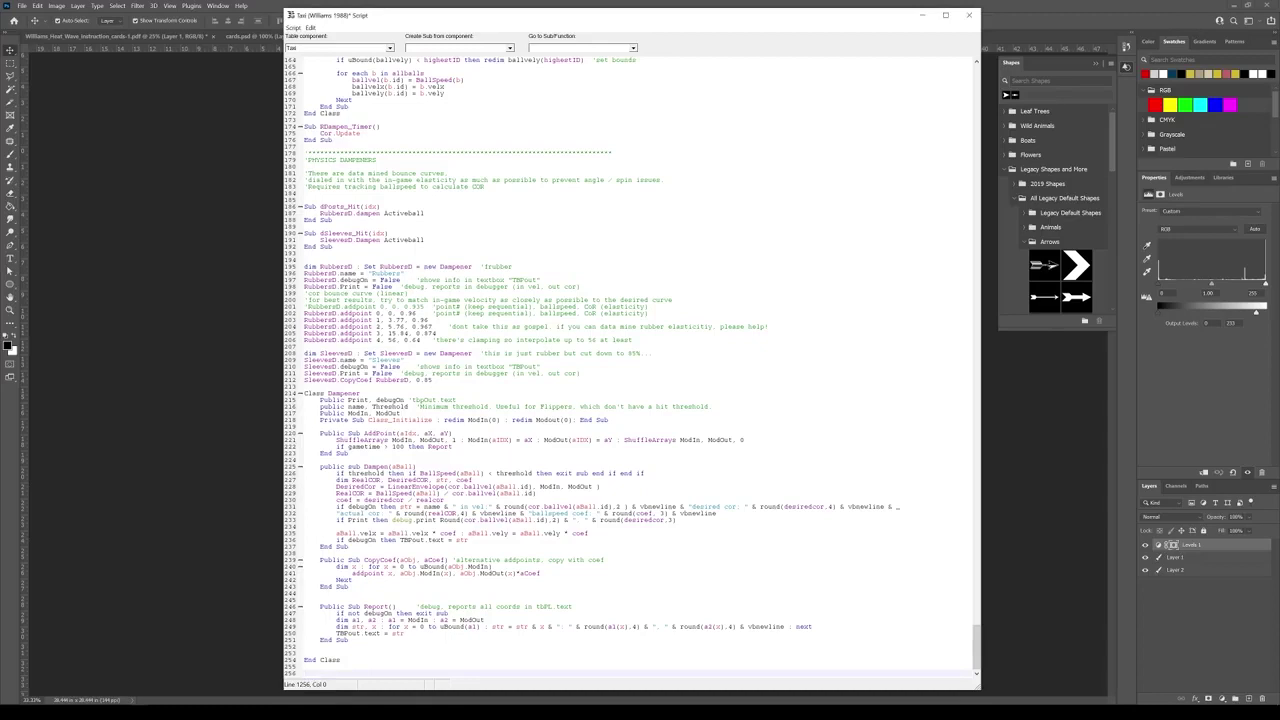
Copy all code from Flipper-Correction-Functions-1.txt in Notepad to the end of the table script, adding blank lines after it
key(alt+Tab)
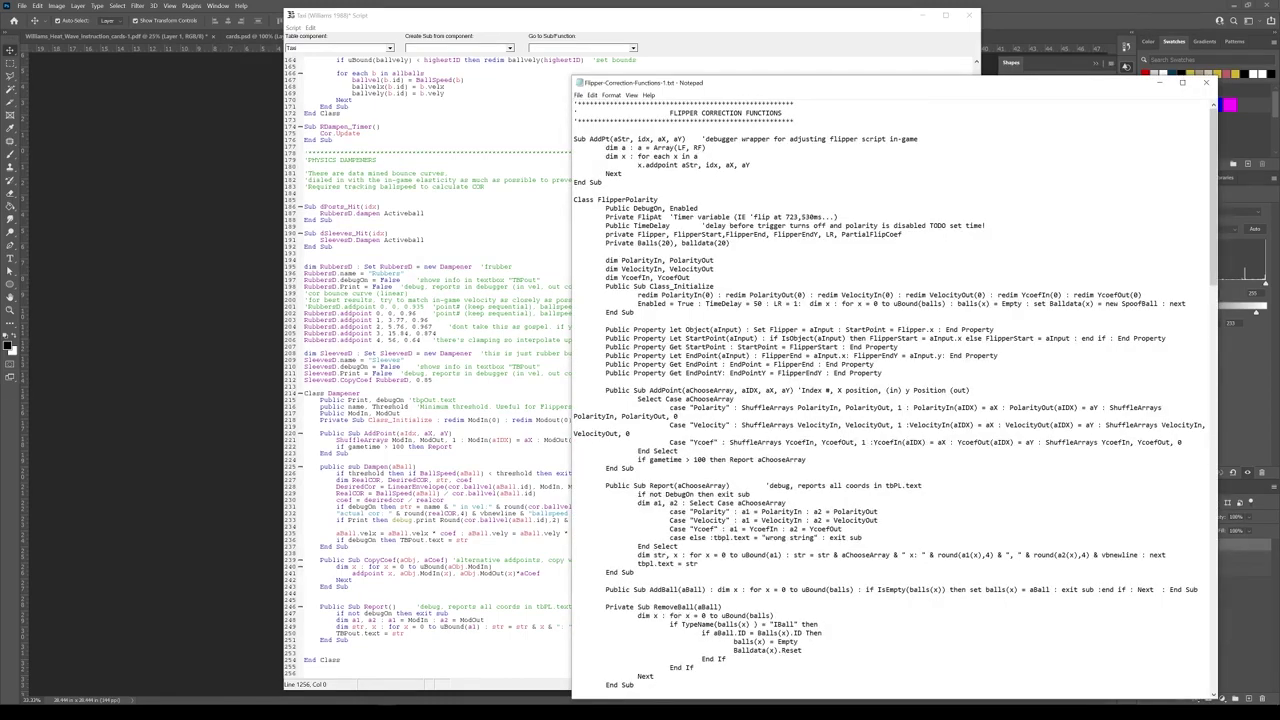
key(ctrl+a)
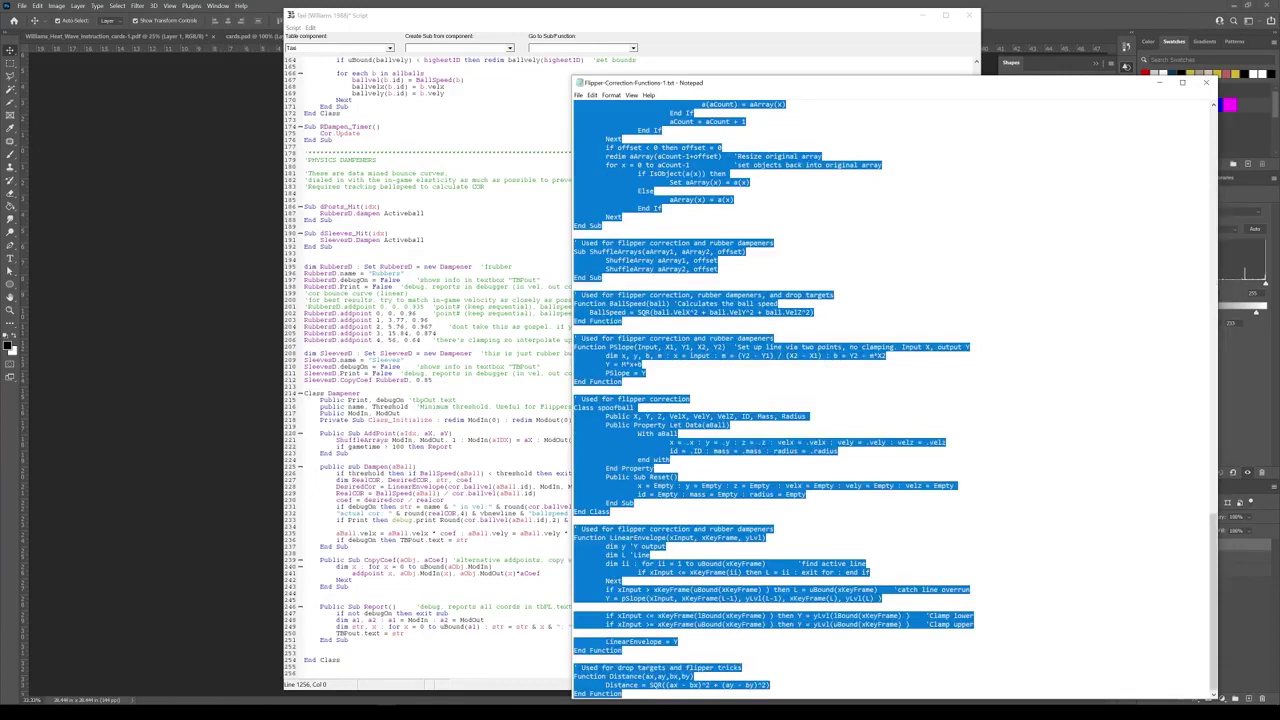
click(400, 666)
click(400, 673)
key(ctrl+v)
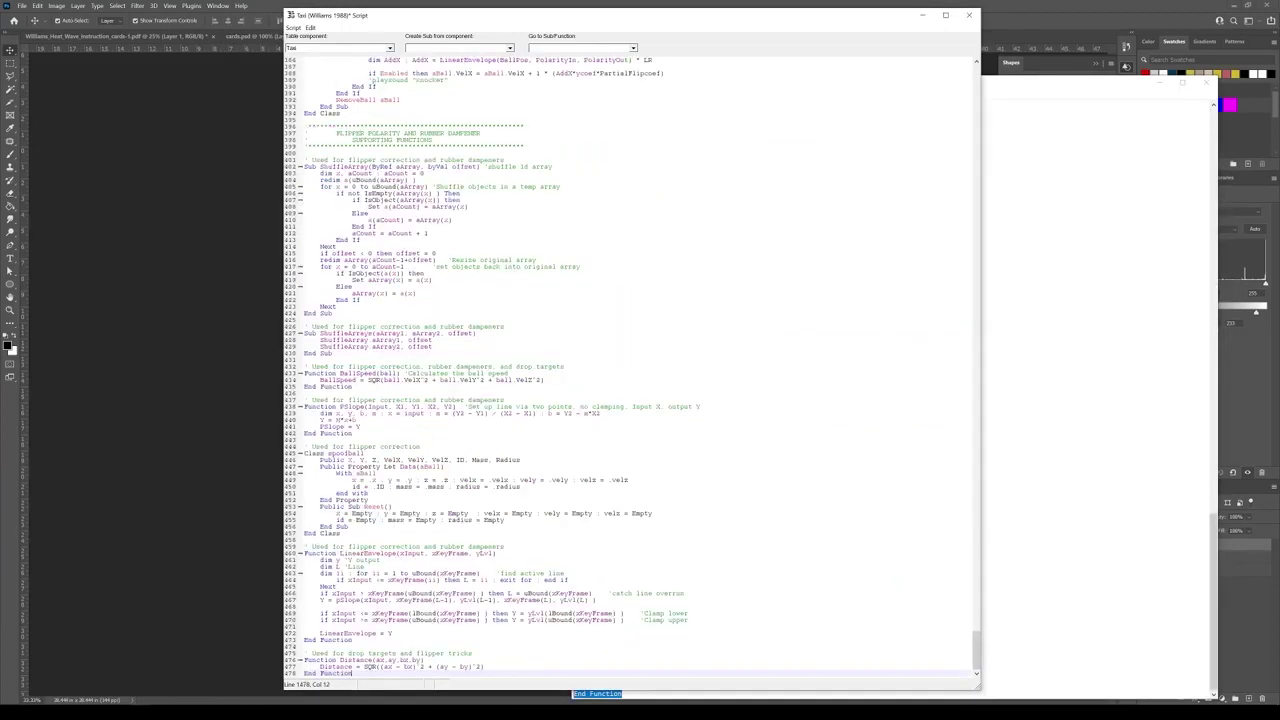
key(Return)
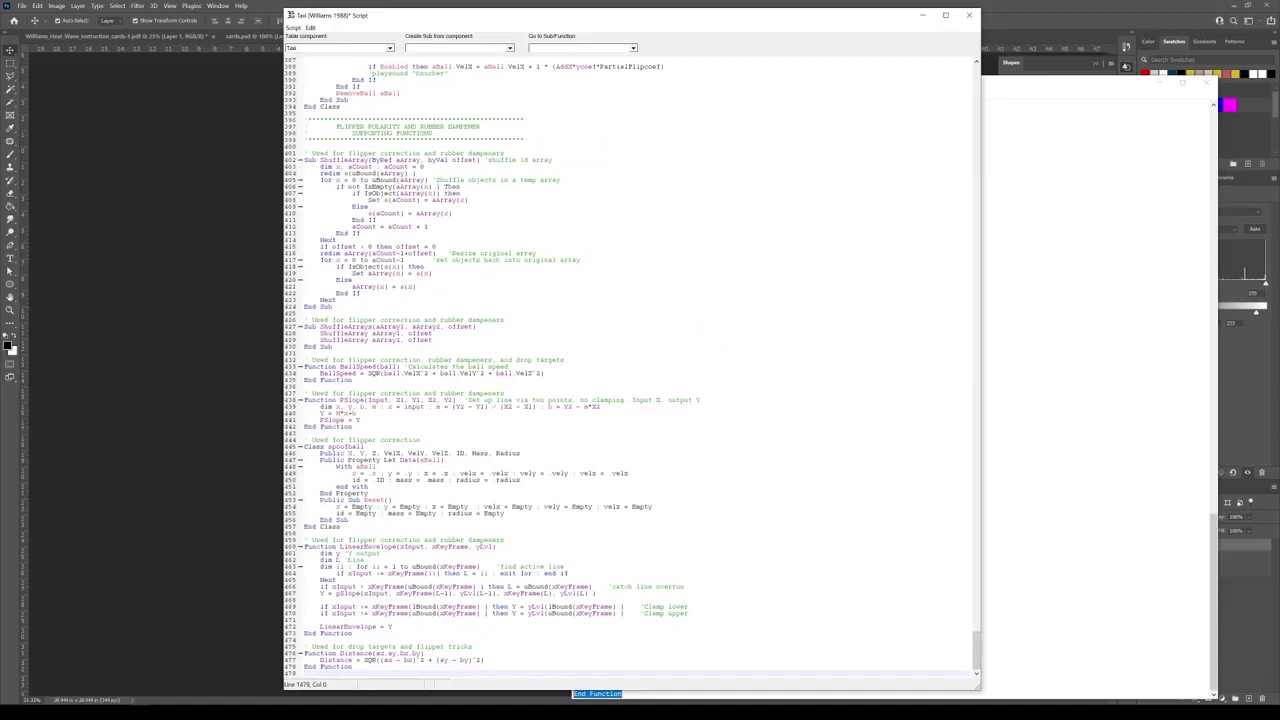
key(Return)
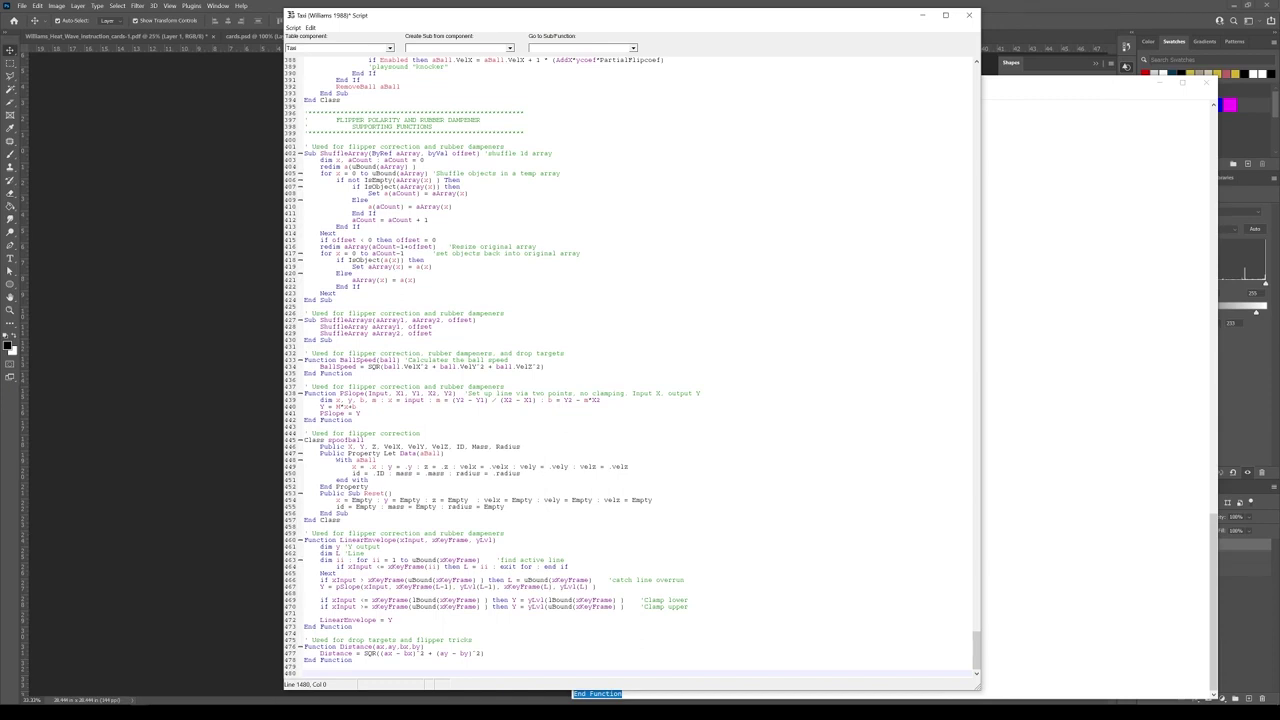
Copy all code from Flipper-Correction-Initialization-mid-80s.txt to the end of the table script, and close that text file
key(alt+Tab)
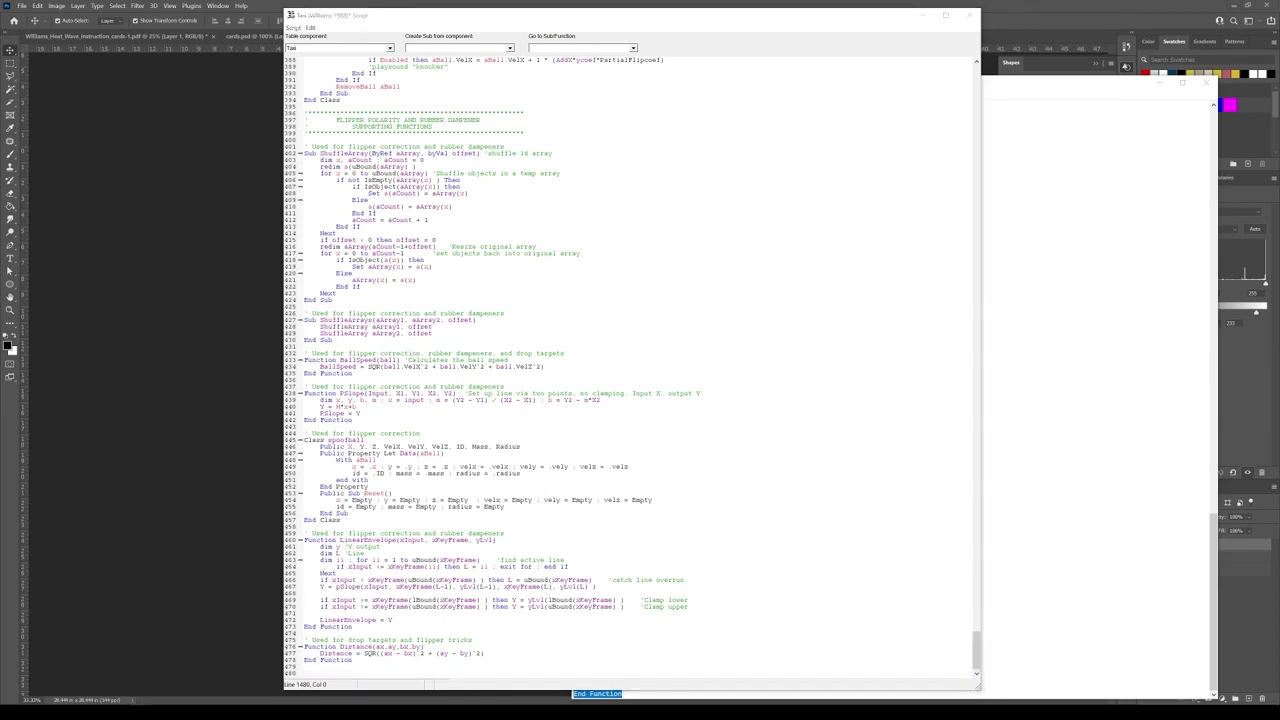
click(970, 16)
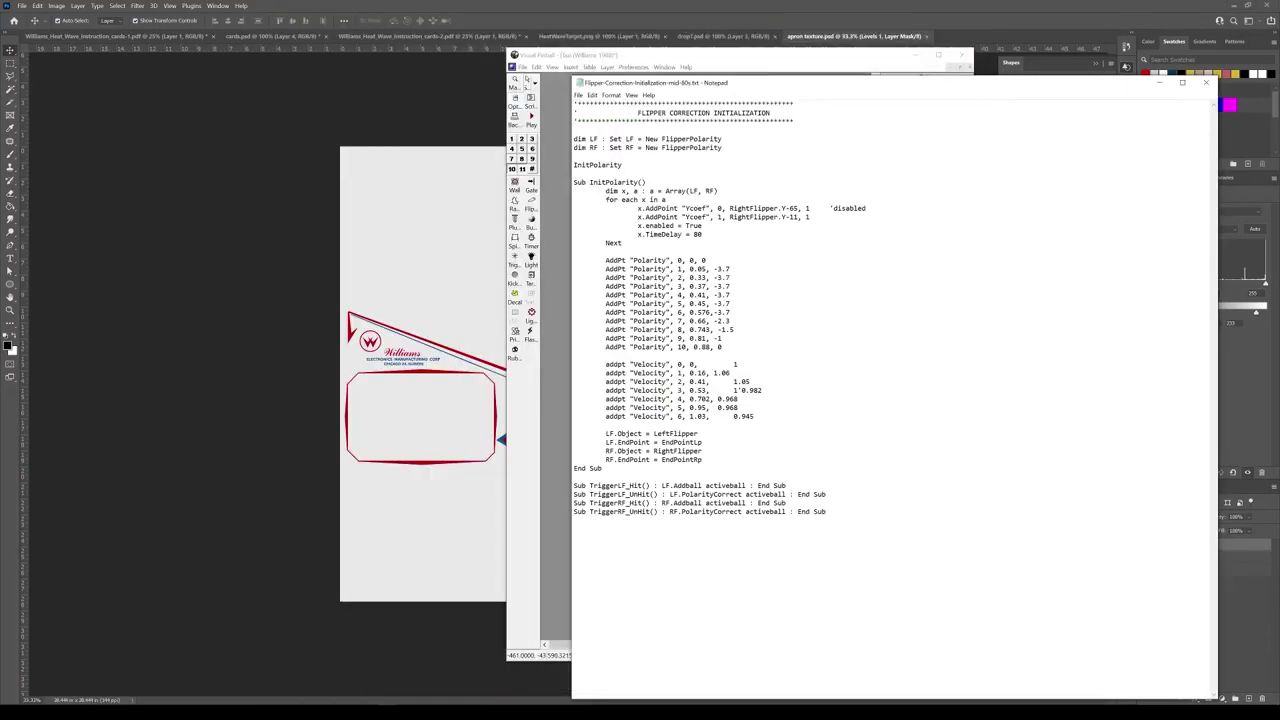
key(shift+Up)
key(shift+Up)
key(shift+Up)
key(shift+Up)
key(shift+Up)
key(shift+Up)
key(shift+Up)
key(shift+Up)
key(shift+Up)
key(shift+Up)
key(shift+Up)
key(shift+Up)
key(shift+Up)
key(shift+Up)
key(shift+Up)
key(shift+Up)
key(shift+Up)
key(shift+Up)
key(shift+Up)
key(shift+Up)
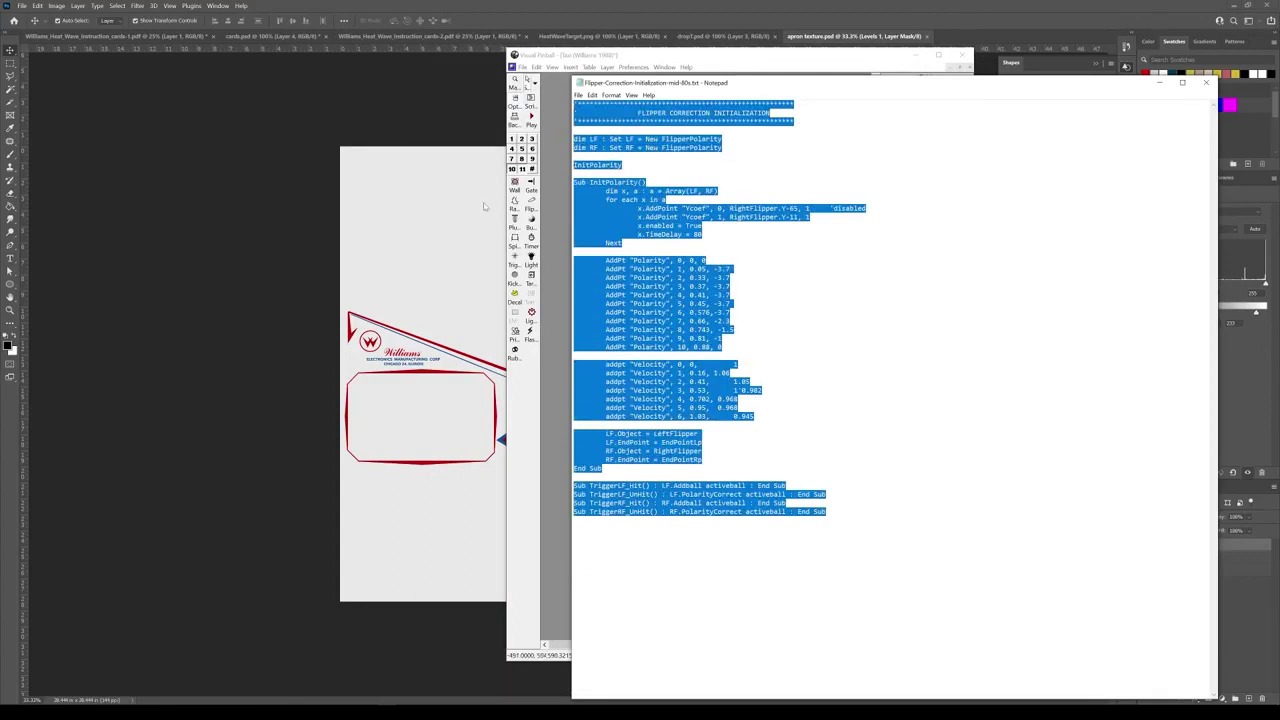
click(533, 103)
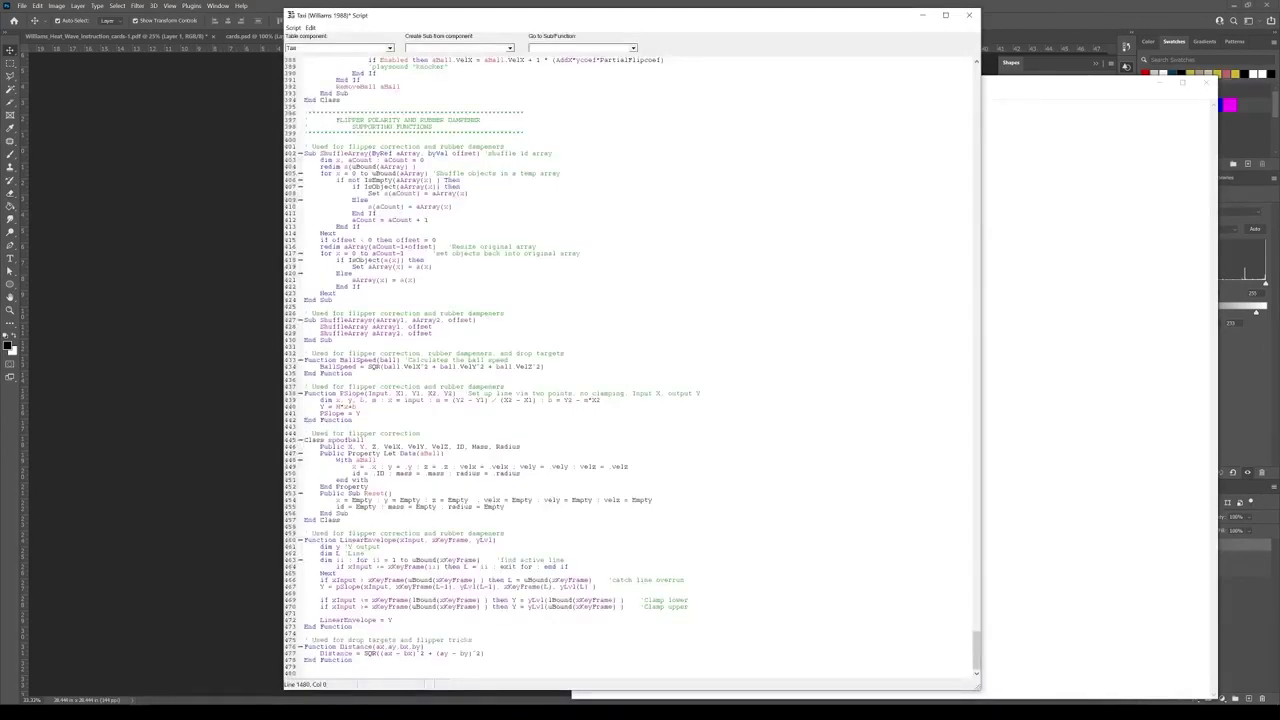
key(ctrl+v)
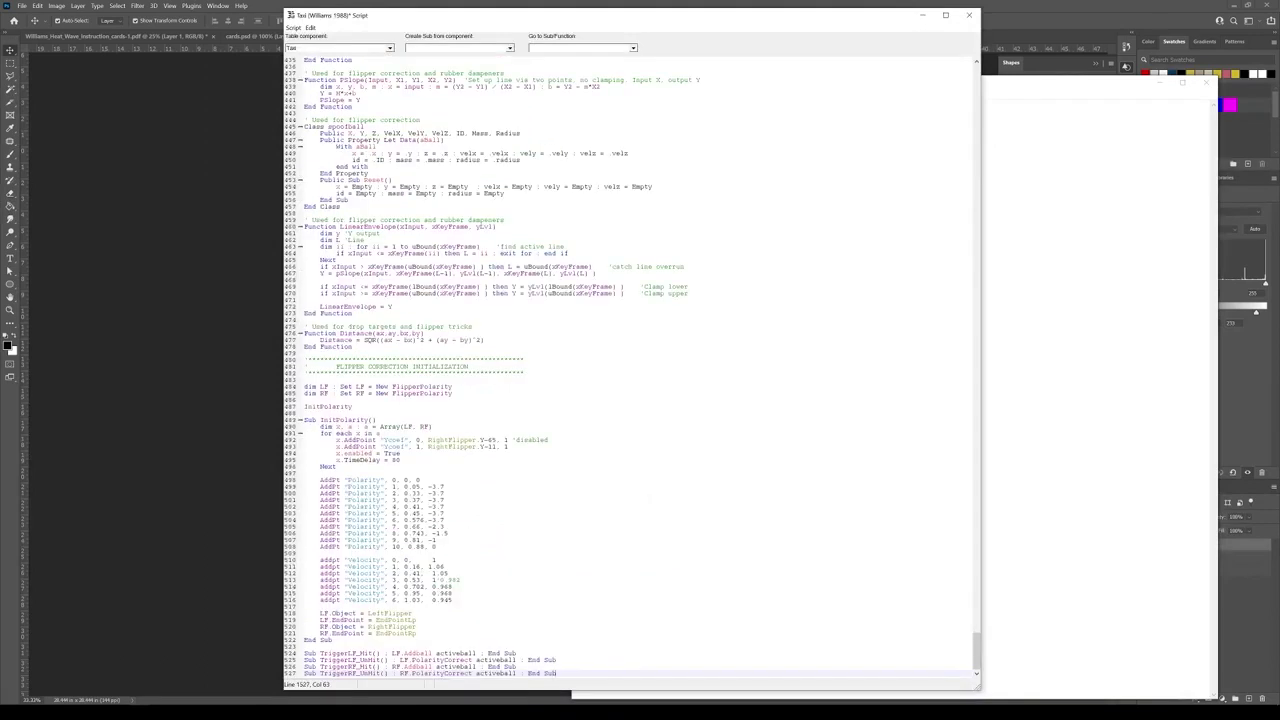
key(alt+Tab)
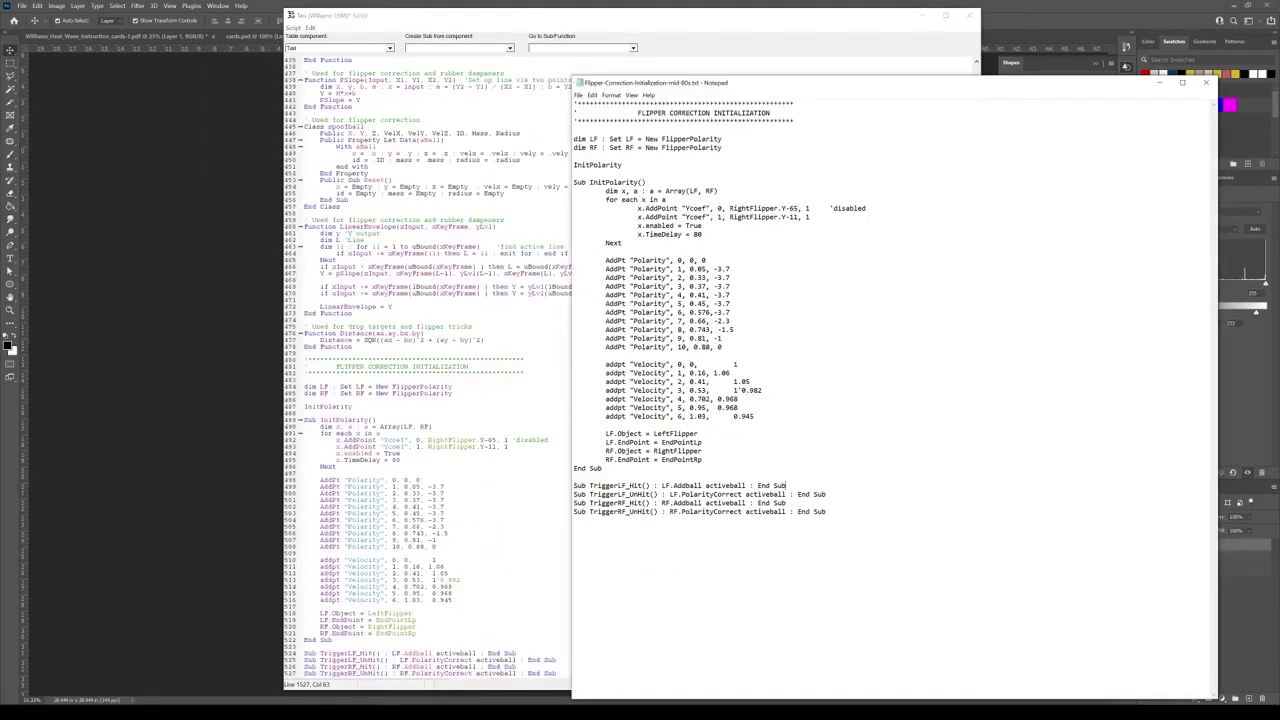
click(1206, 83)
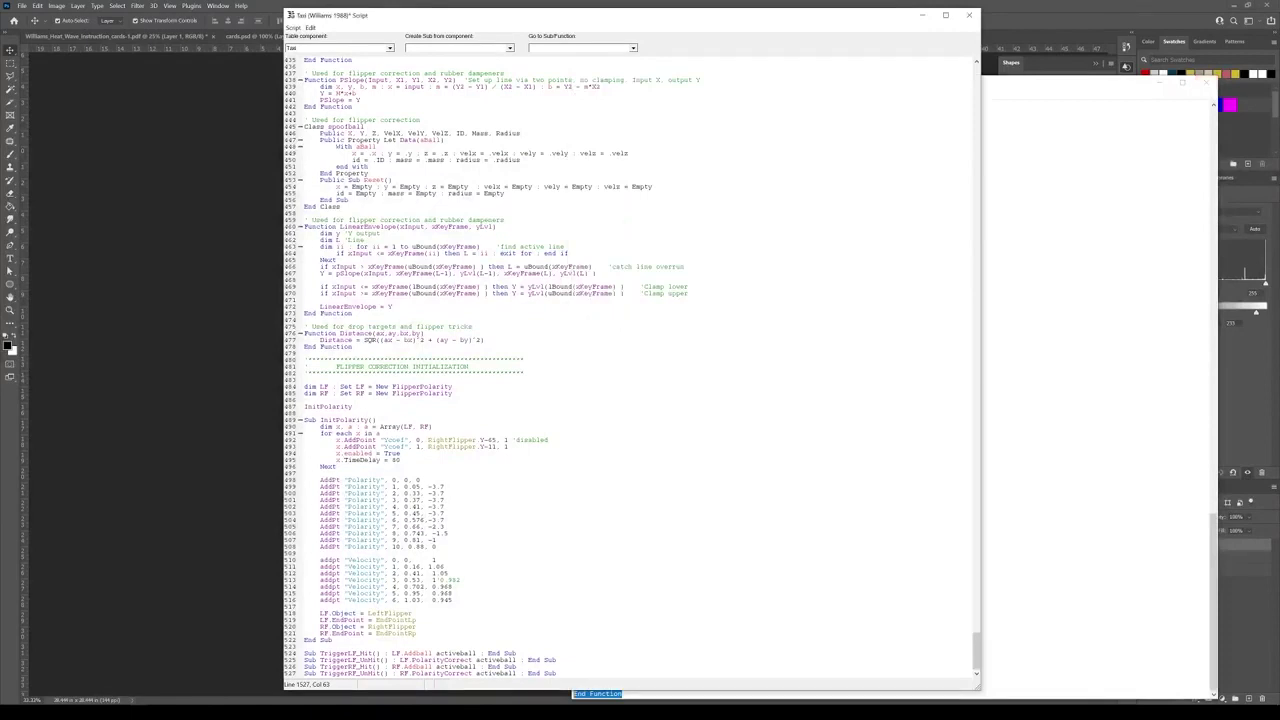
Copy all code from Flipper-Tricks-Physics-Code-v2.txt to the end of the table script, below the trigger subs, and close that text file
key(alt+Tab)
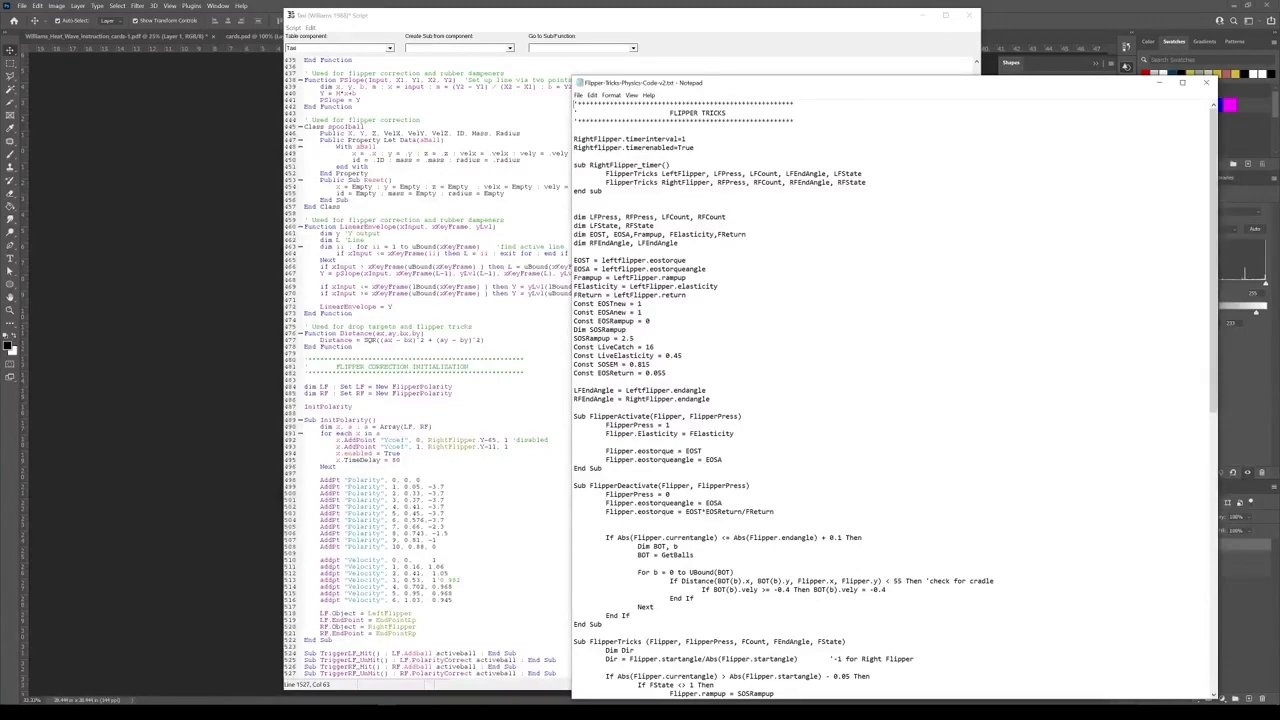
key(ctrl+a)
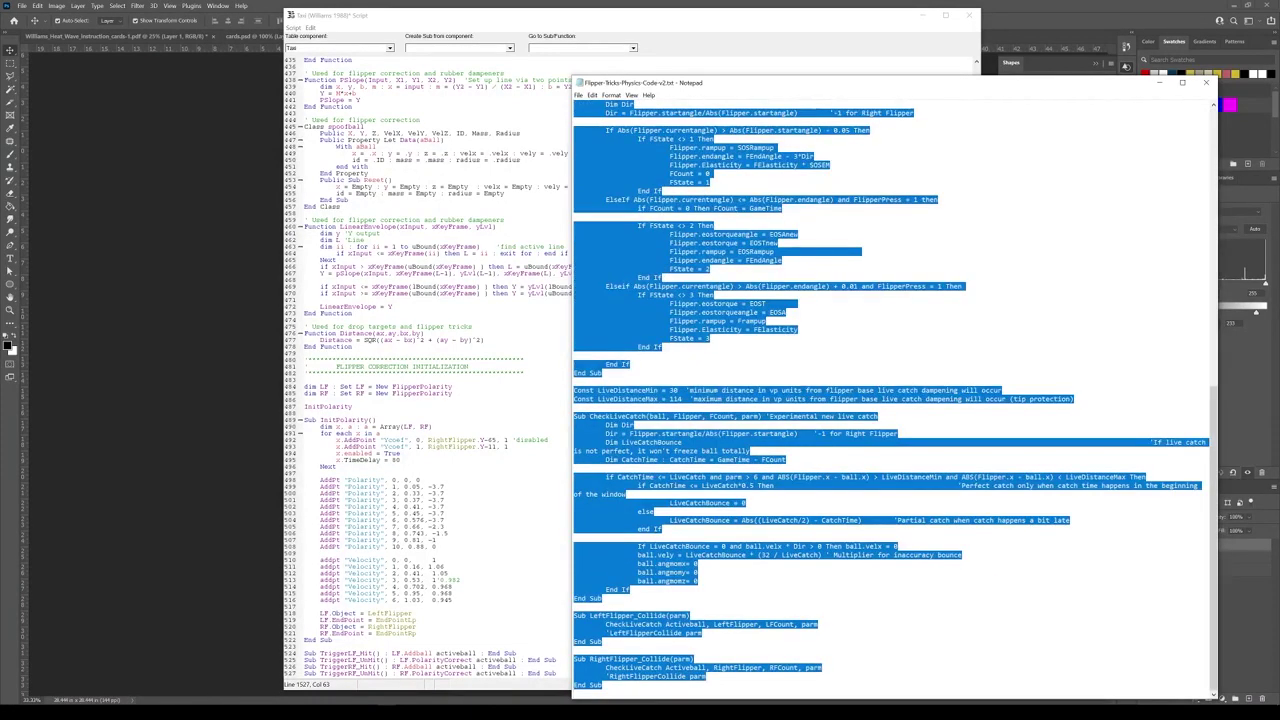
scroll(892, 400, up, 20)
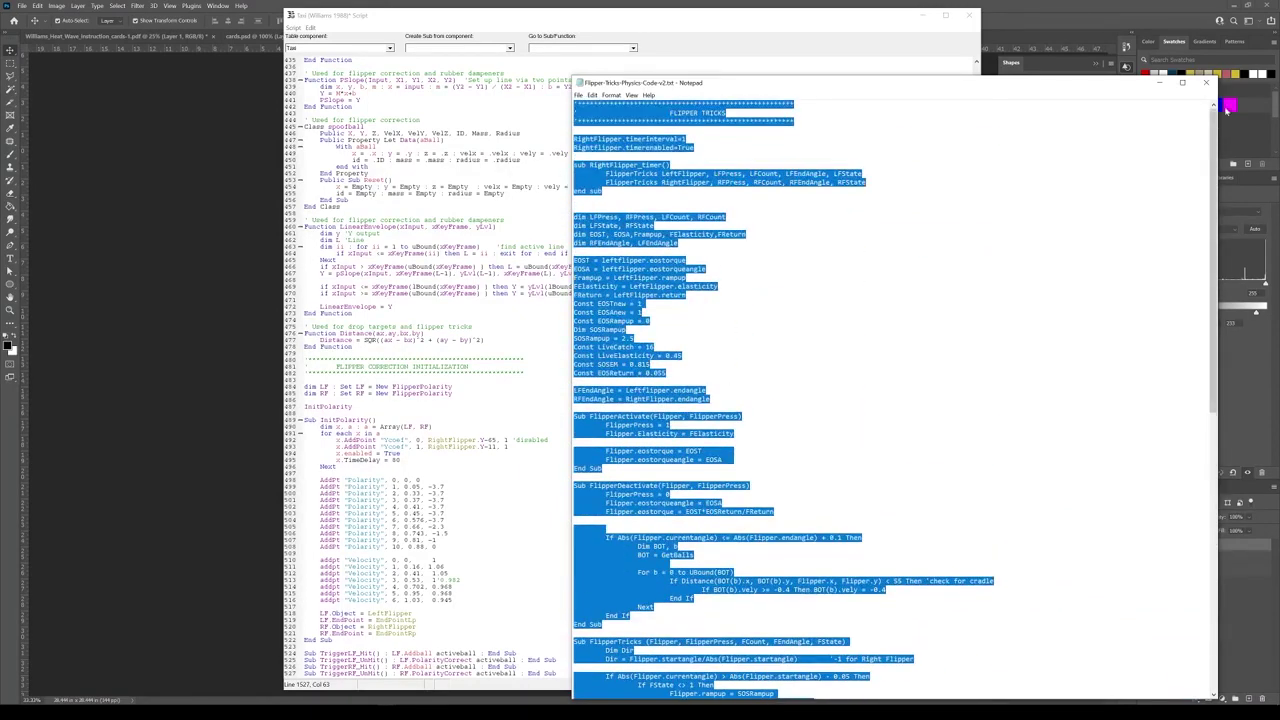
click(1206, 83)
click(598, 675)
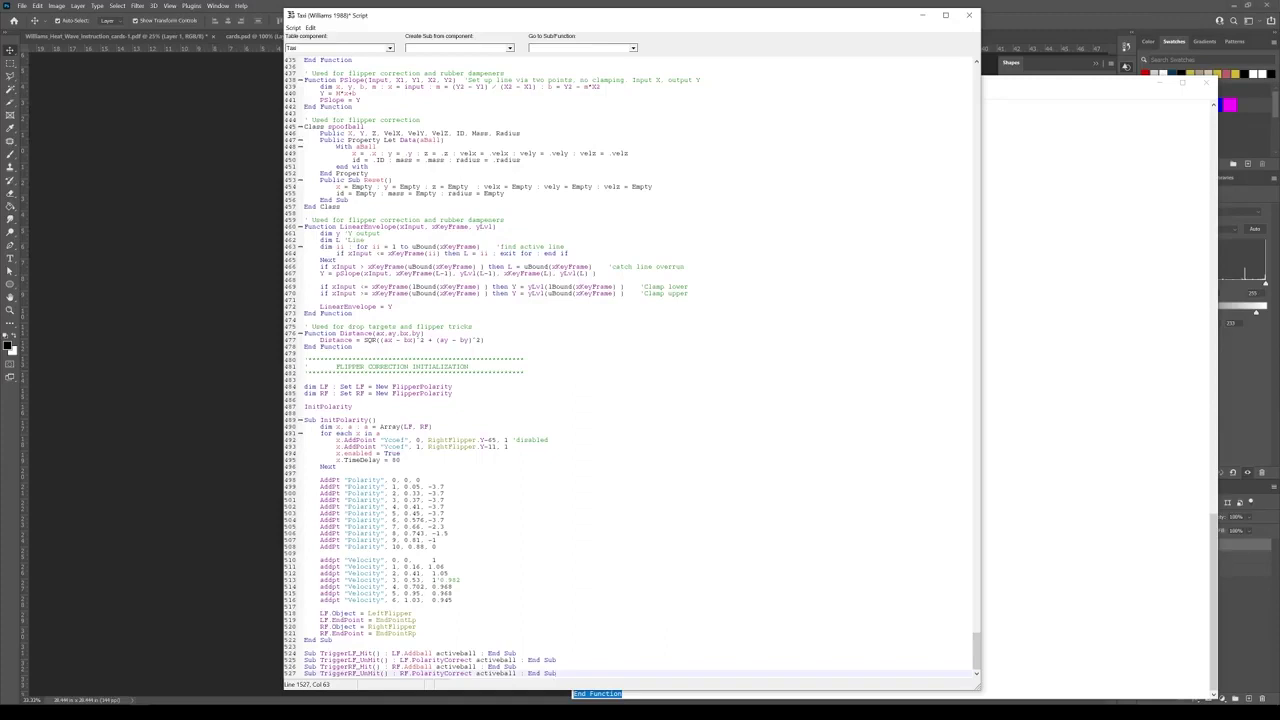
key(Return)
key(Return)
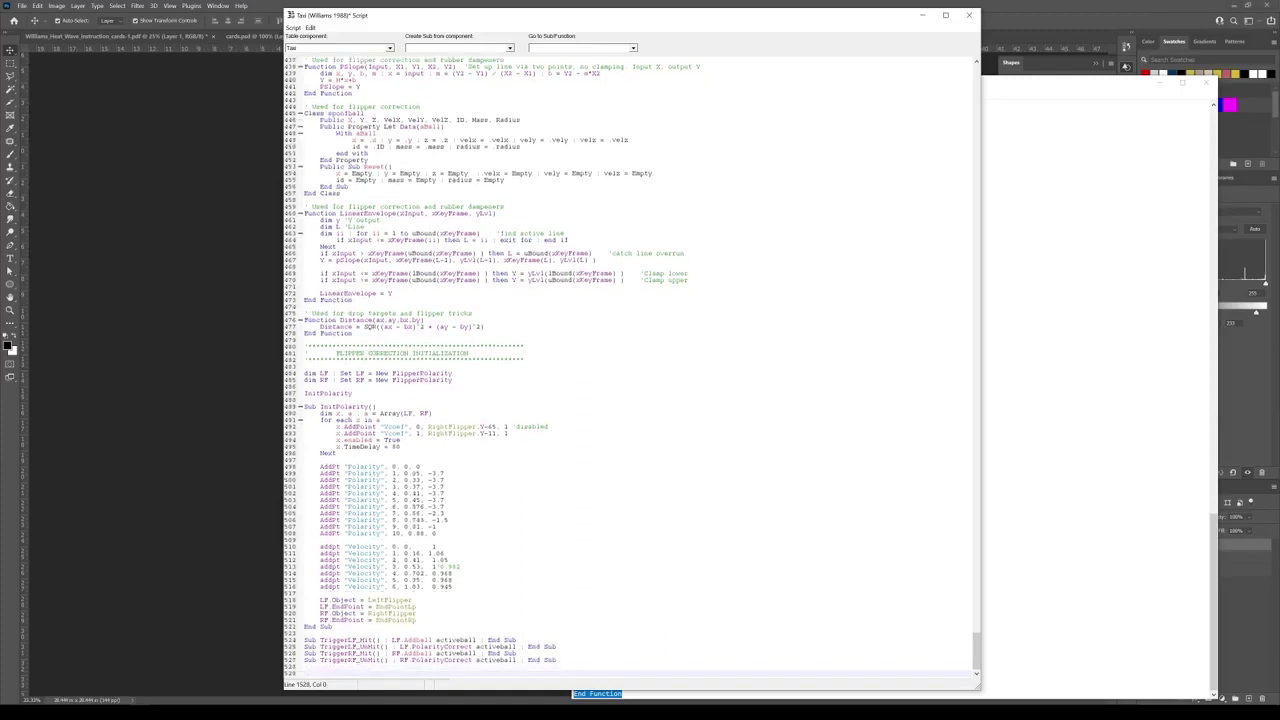
key(ctrl+v)
Find keydown in the script and, in Taxi_KeyDown, insert lf.fire and rf.fire before the left and right RotateToEnd calls, commenting those calls out
scroll(632, 368, up, 18)
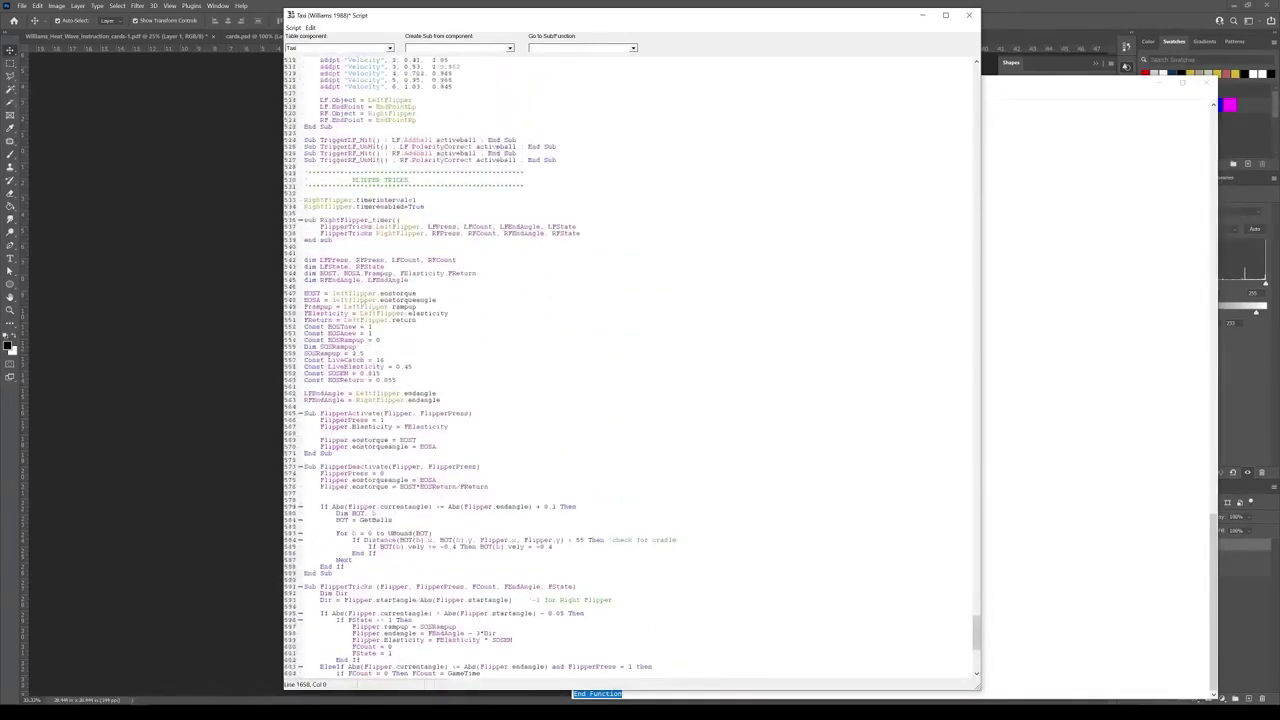
scroll(632, 368, up, 2)
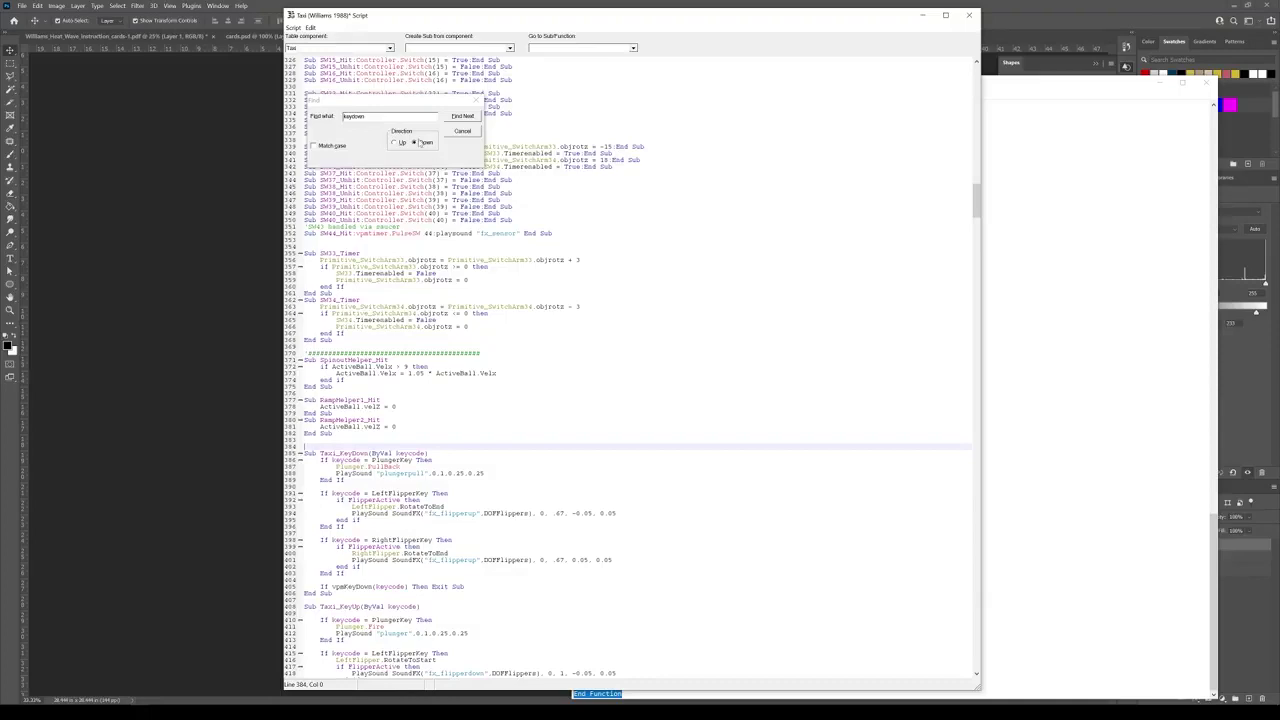
click(458, 117)
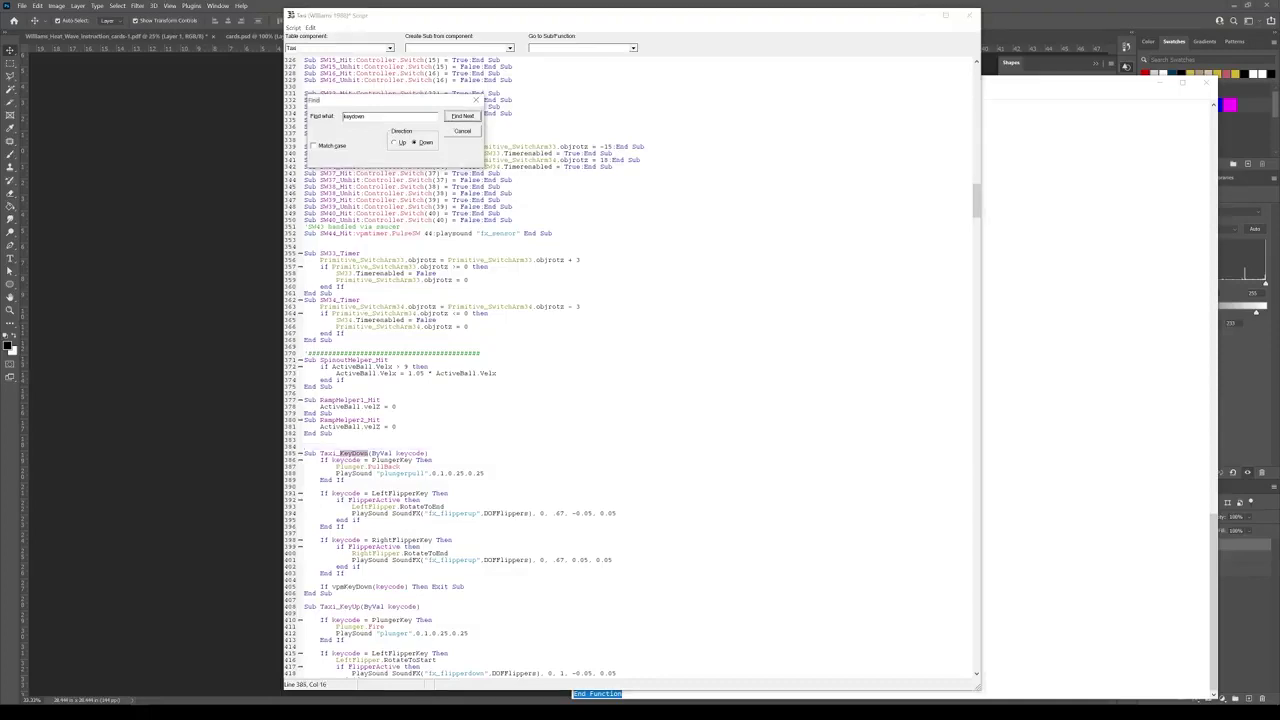
scroll(632, 368, down, 4)
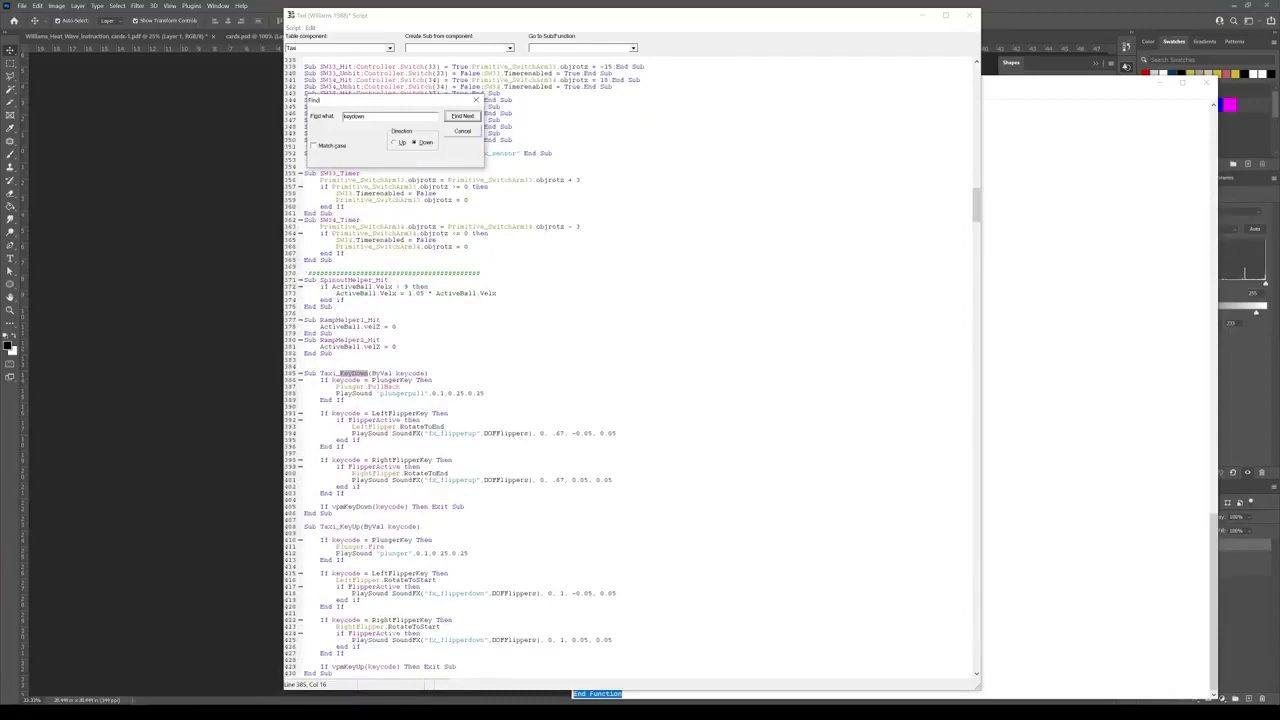
drag(372, 413, 428, 413)
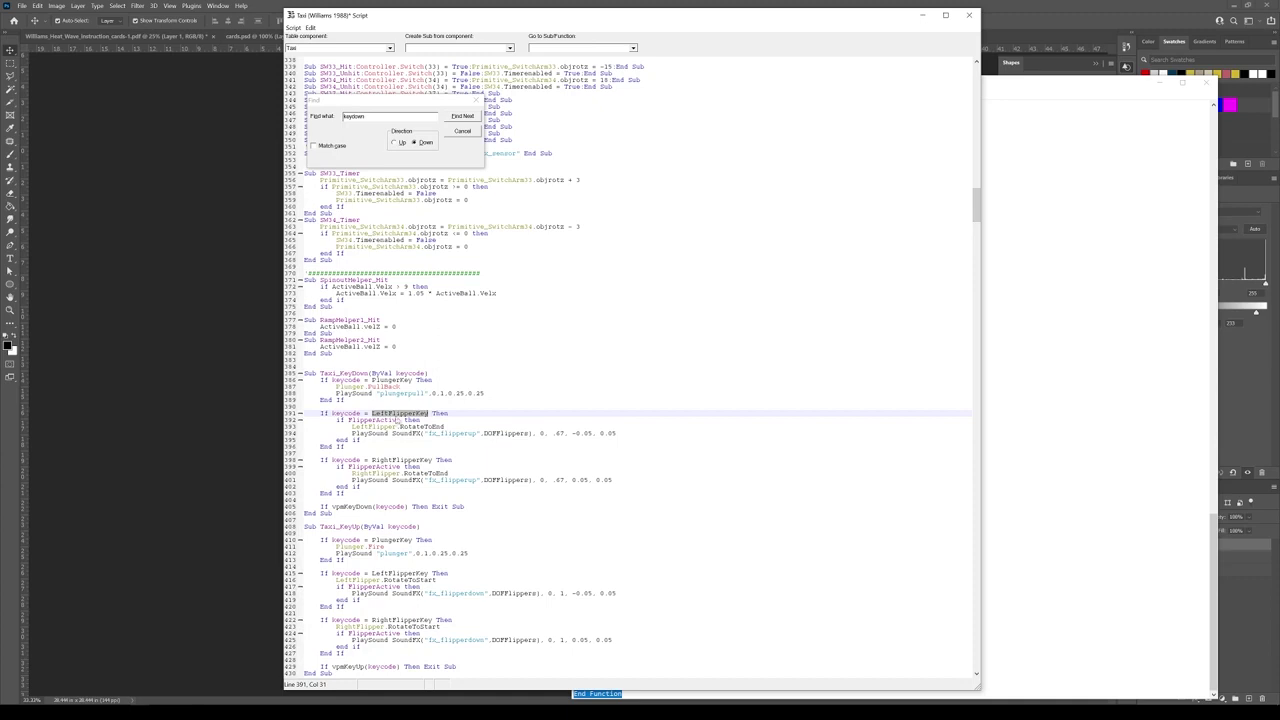
click(351, 427)
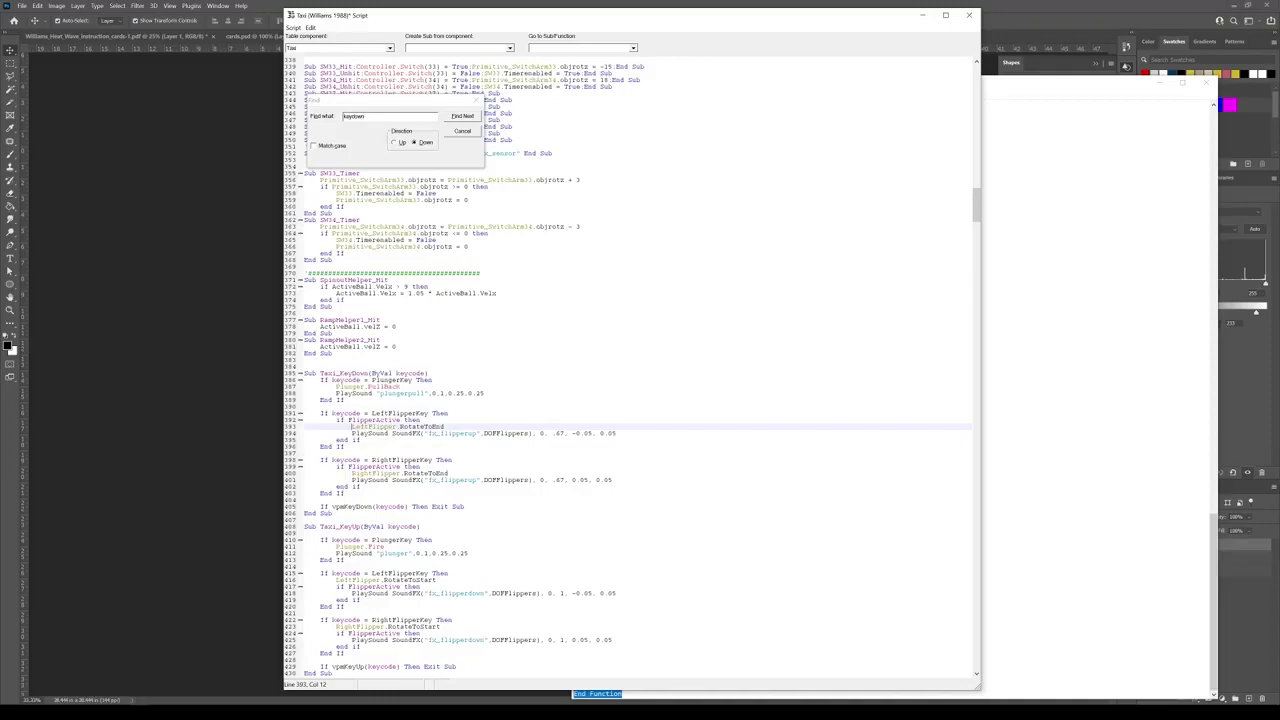
text(If fire)
click(351, 473)
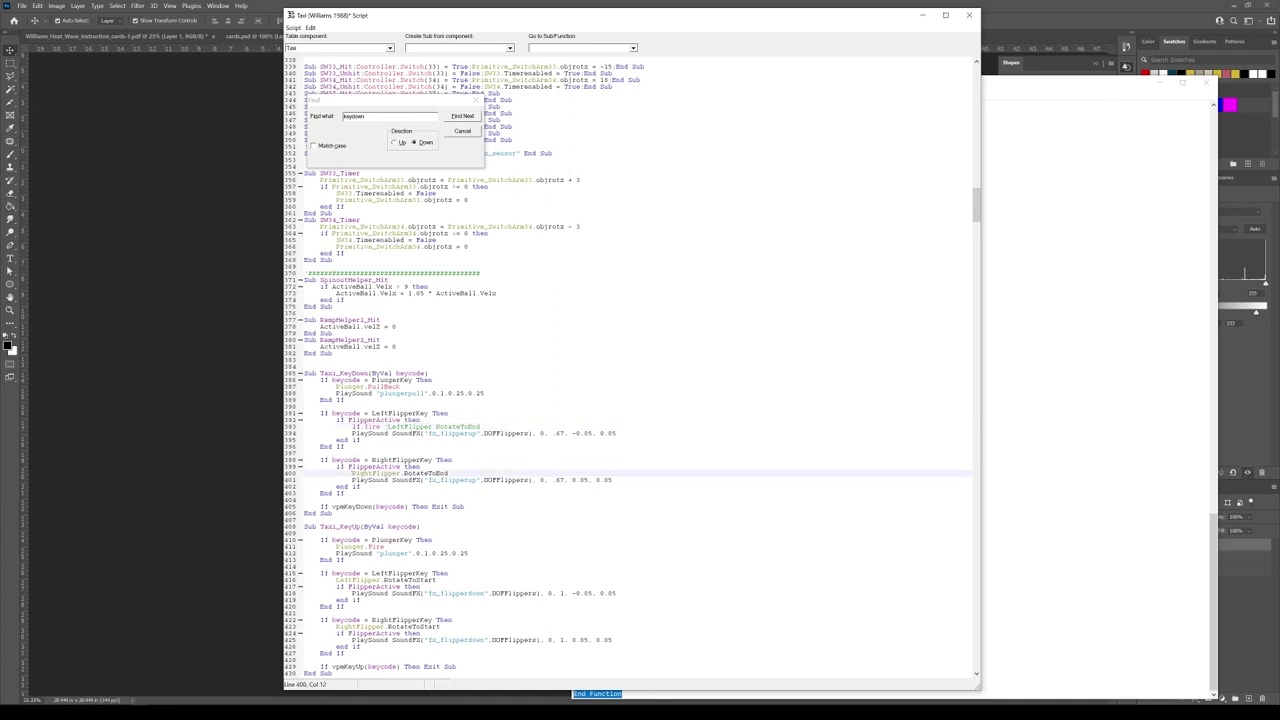
text(If fire ')
Add the line lfpress = 1 below lf.fire and rfpress = 1 below rf.fire in the Taxi_KeyDown flipper blocks
click(480, 426)
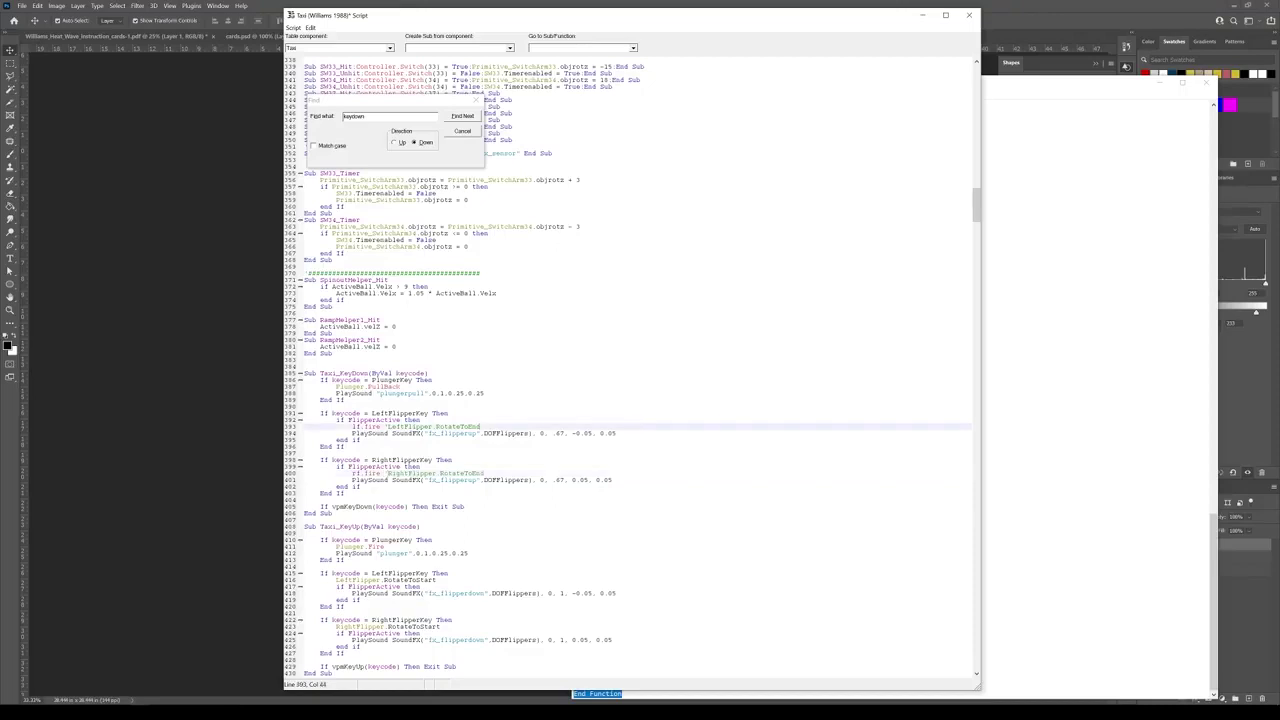
key(Return)
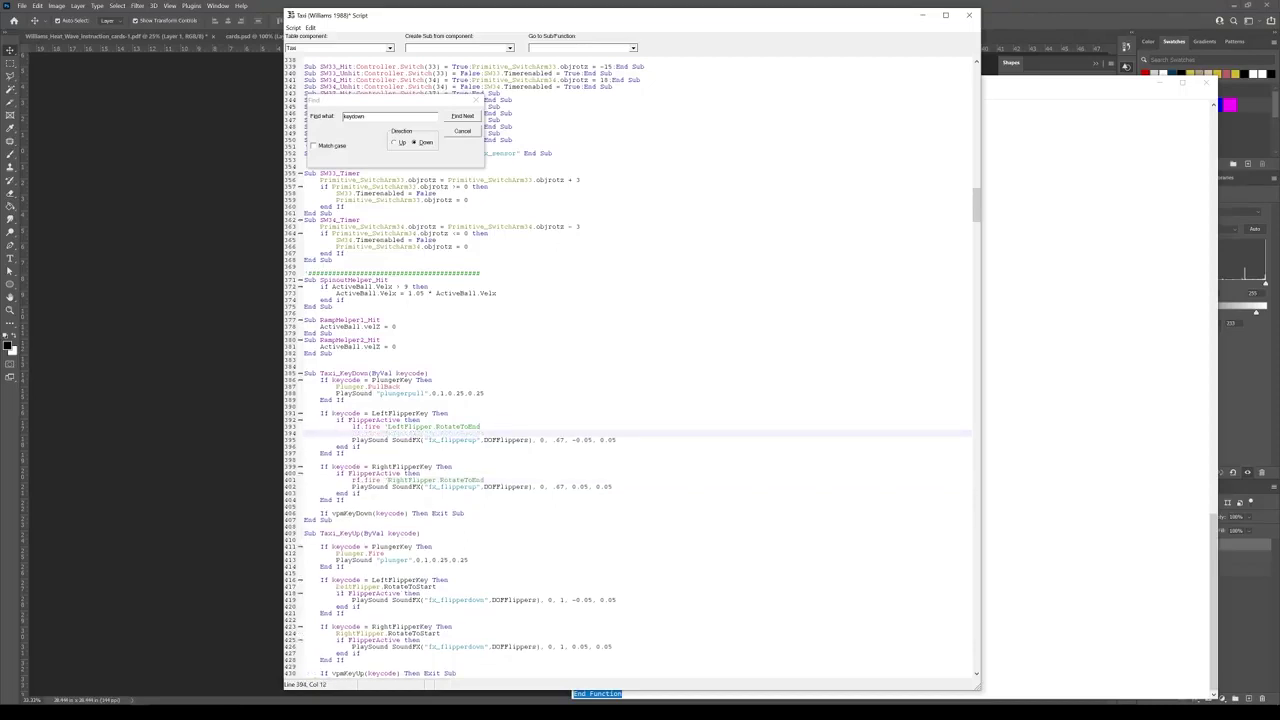
text(If pres)
click(484, 480)
key(Return)
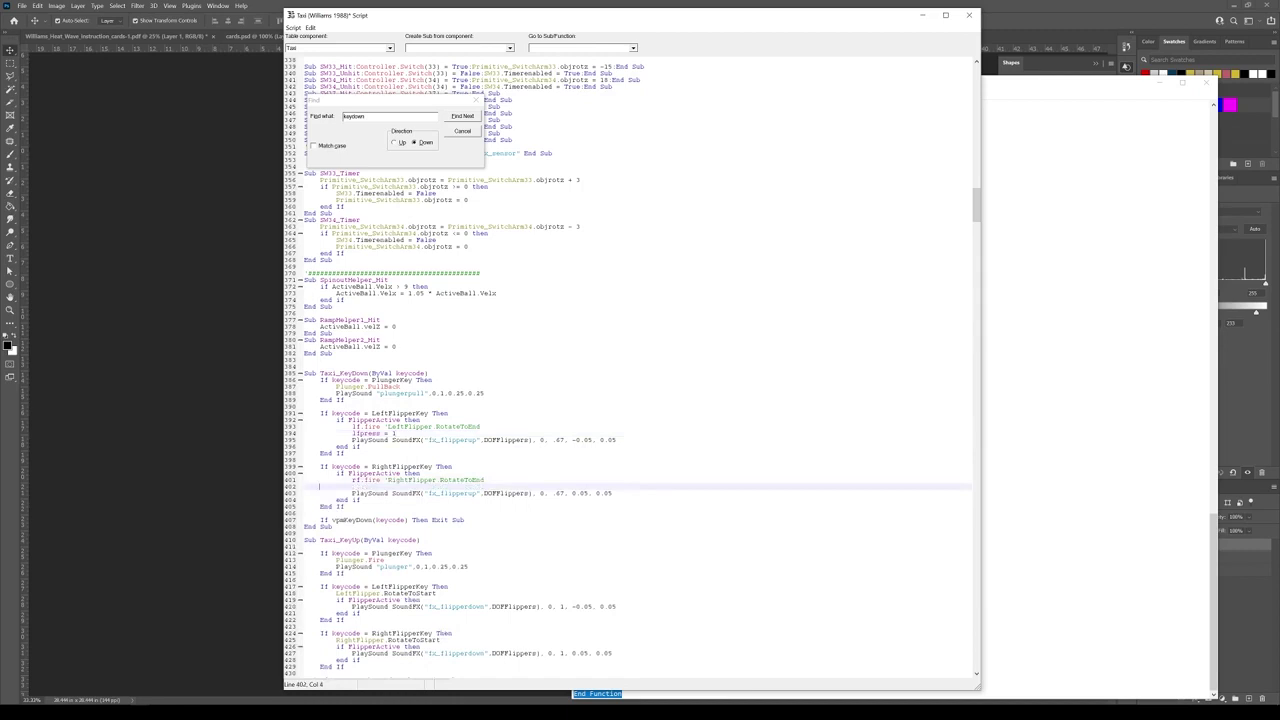
text(Ifpress = 1)
click(343, 506)
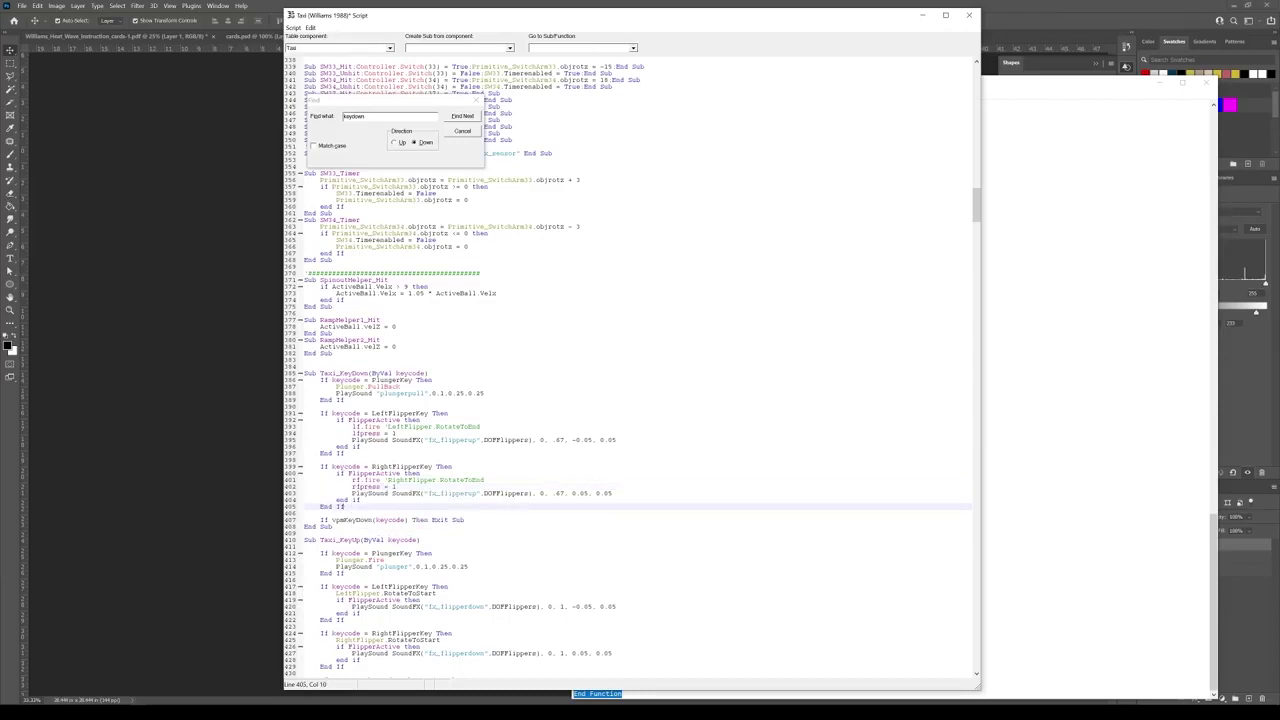
In Taxi_KeyUp, add lfpress = 0 as the first line of the left flipper block and rfpress = 0 in the right flipper block
scroll(628, 363, down, 2)
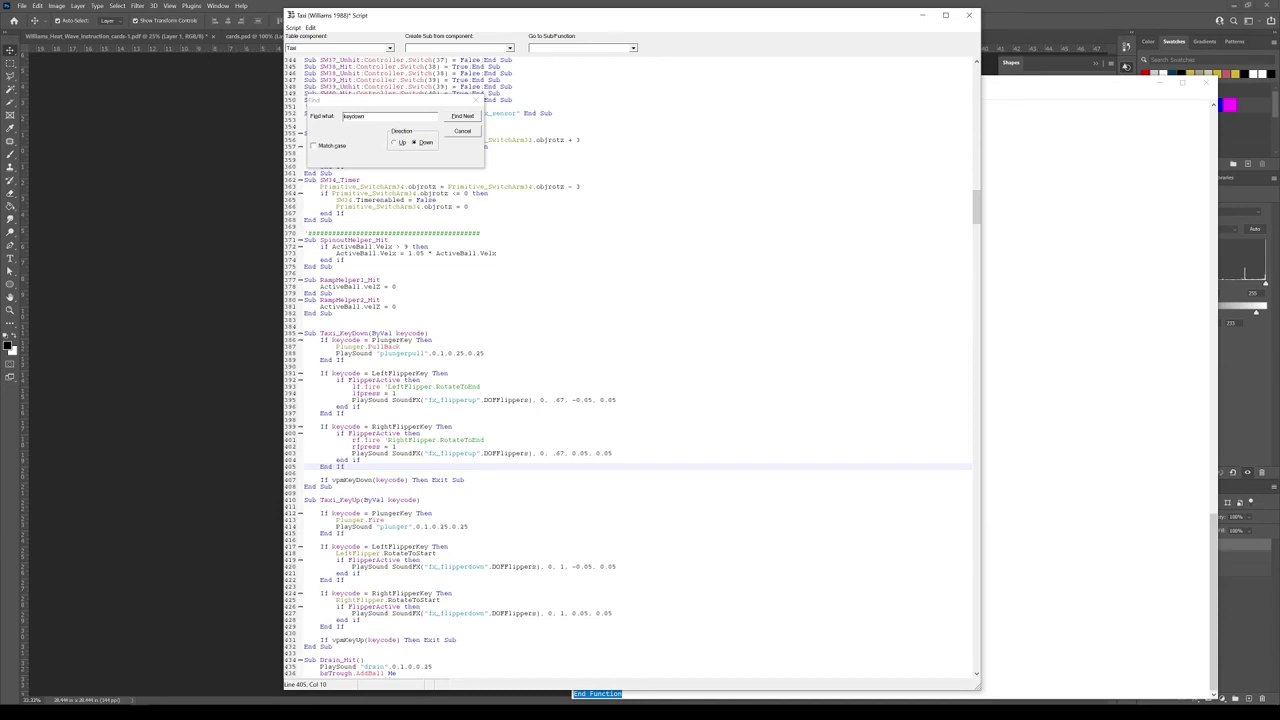
click(390, 386)
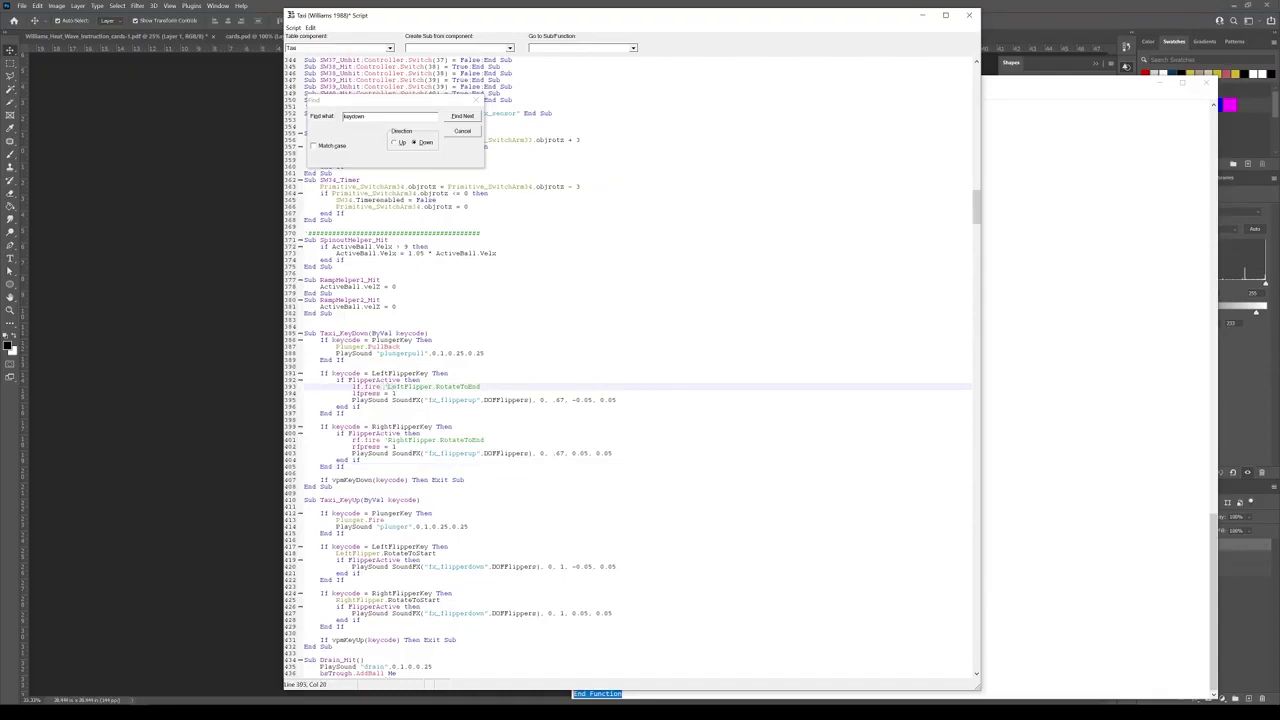
scroll(630, 370, down, 2)
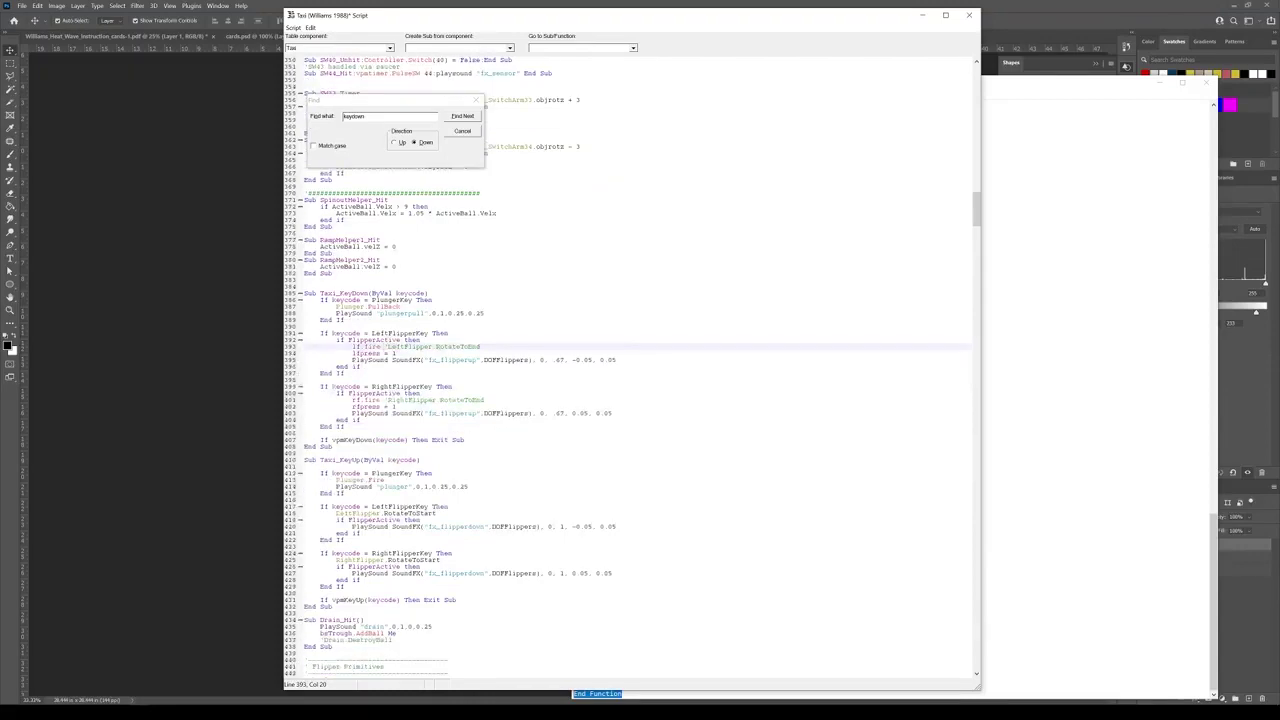
scroll(628, 367, down, 2)
click(384, 446)
key(Up)
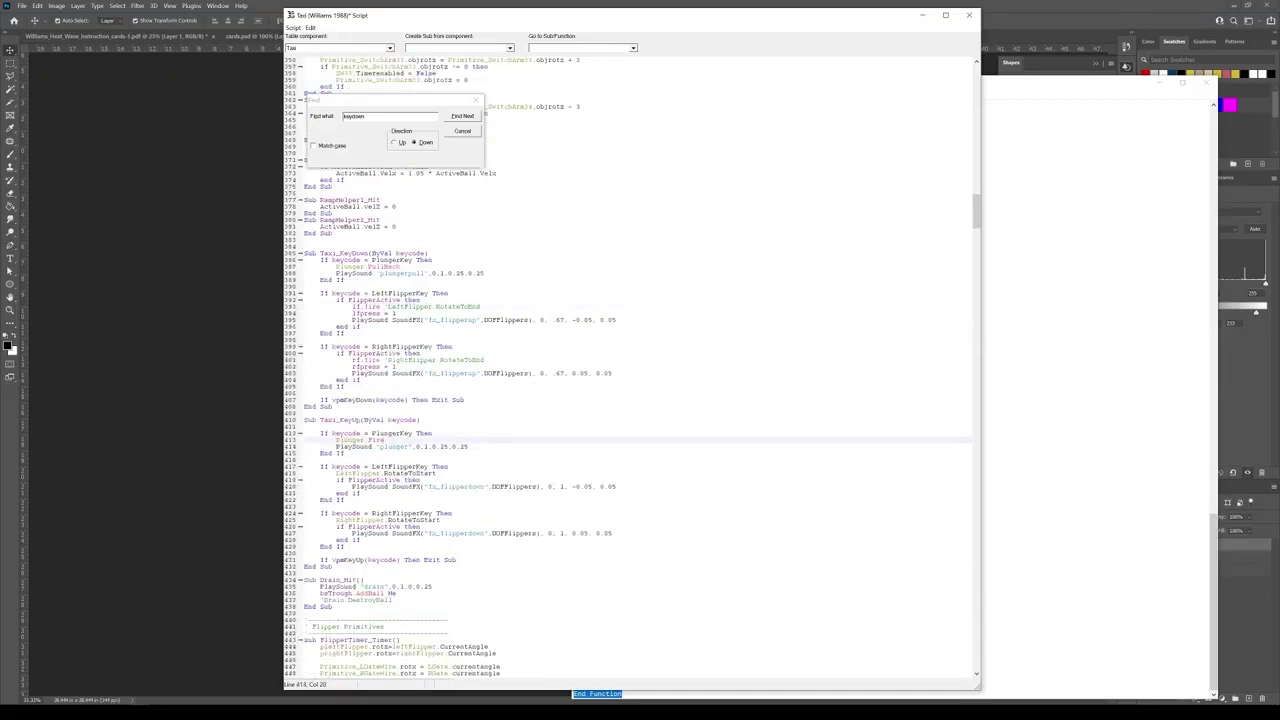
click(373, 467)
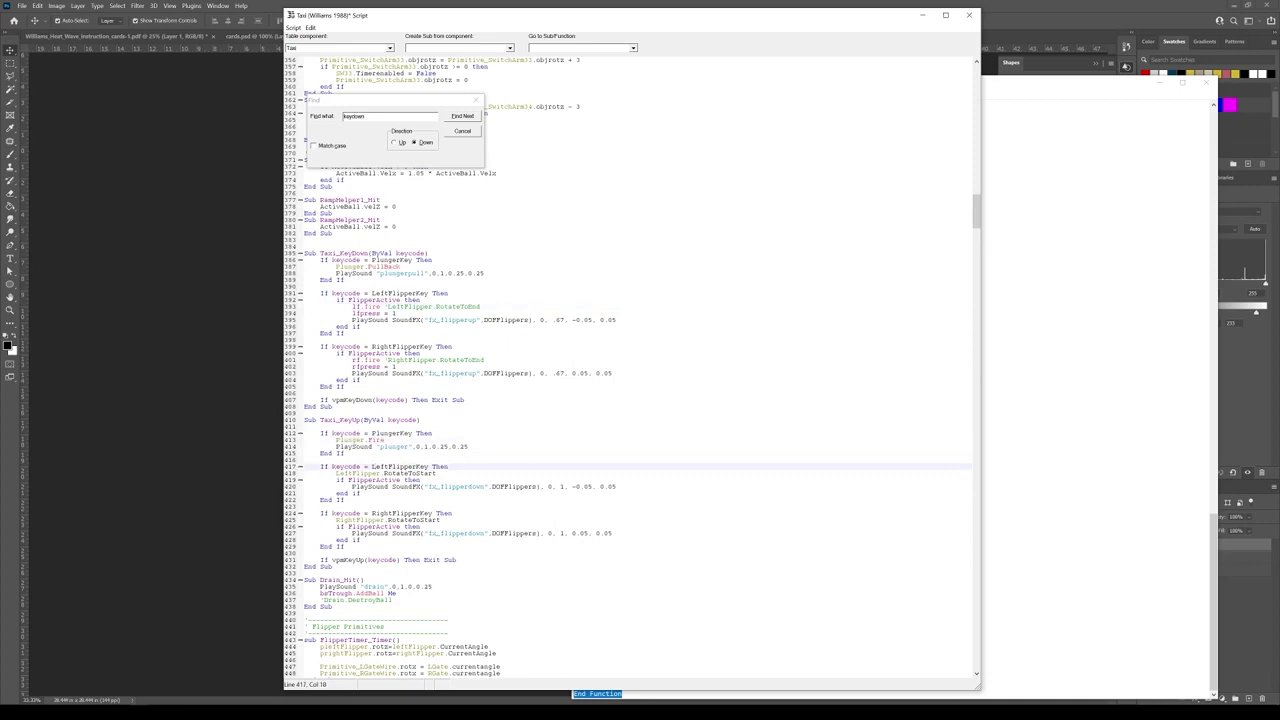
drag(339, 420, 367, 420)
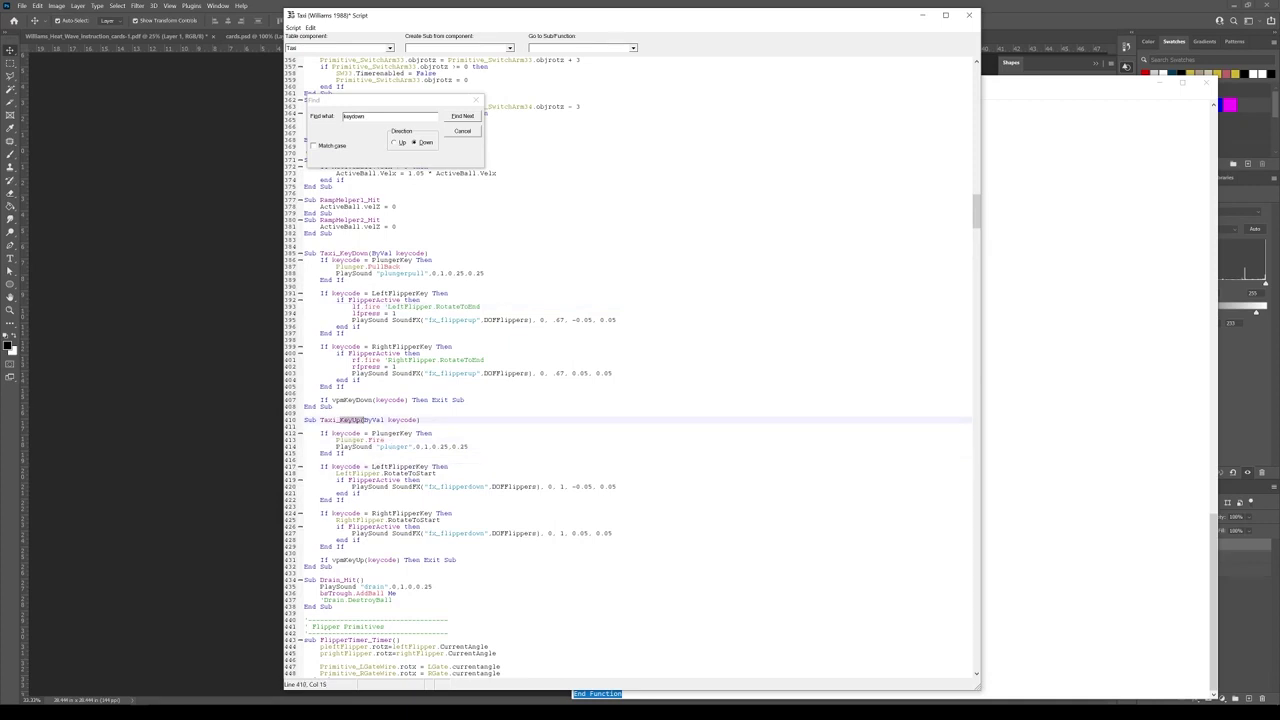
click(448, 466)
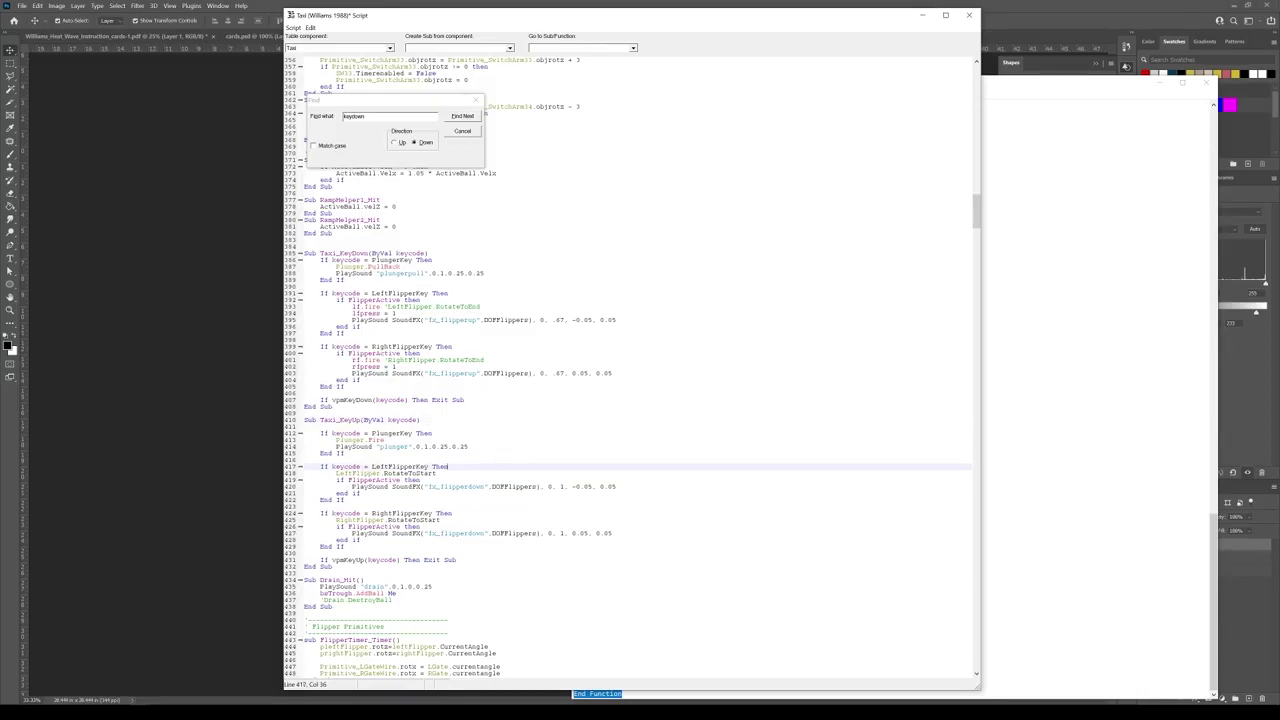
key(Return)
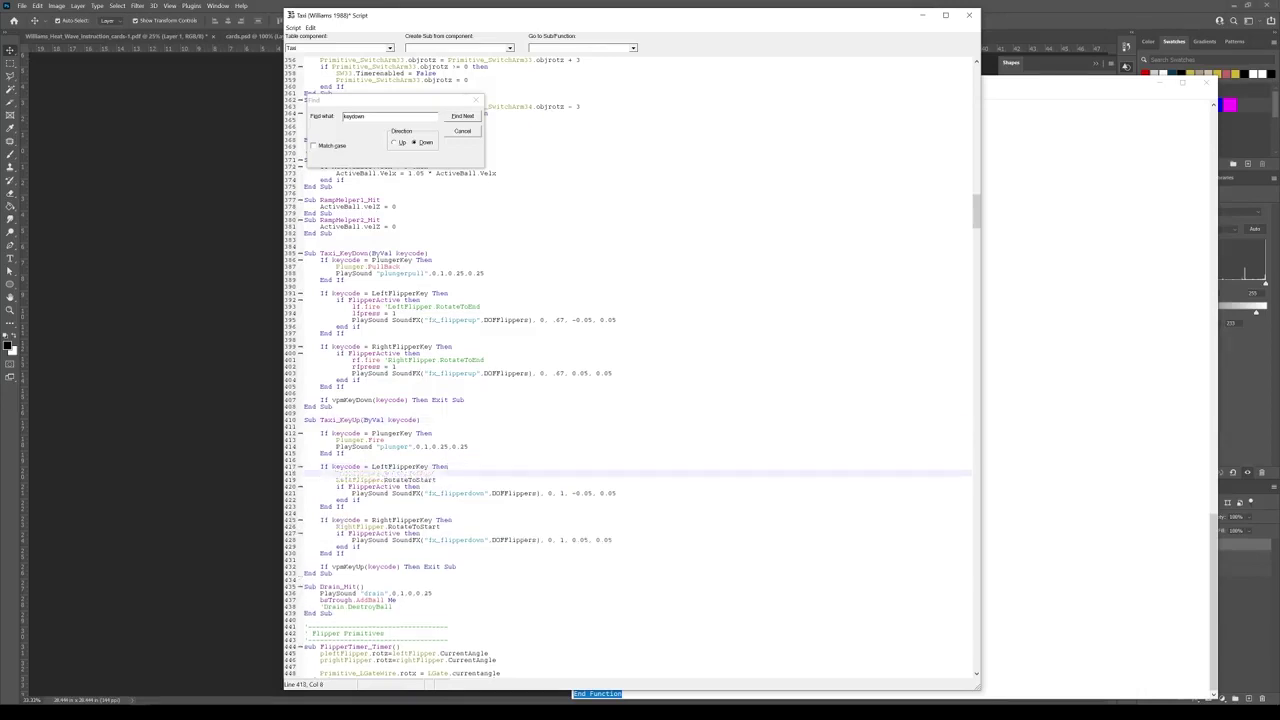
text(lfpress = 0)
click(454, 520)
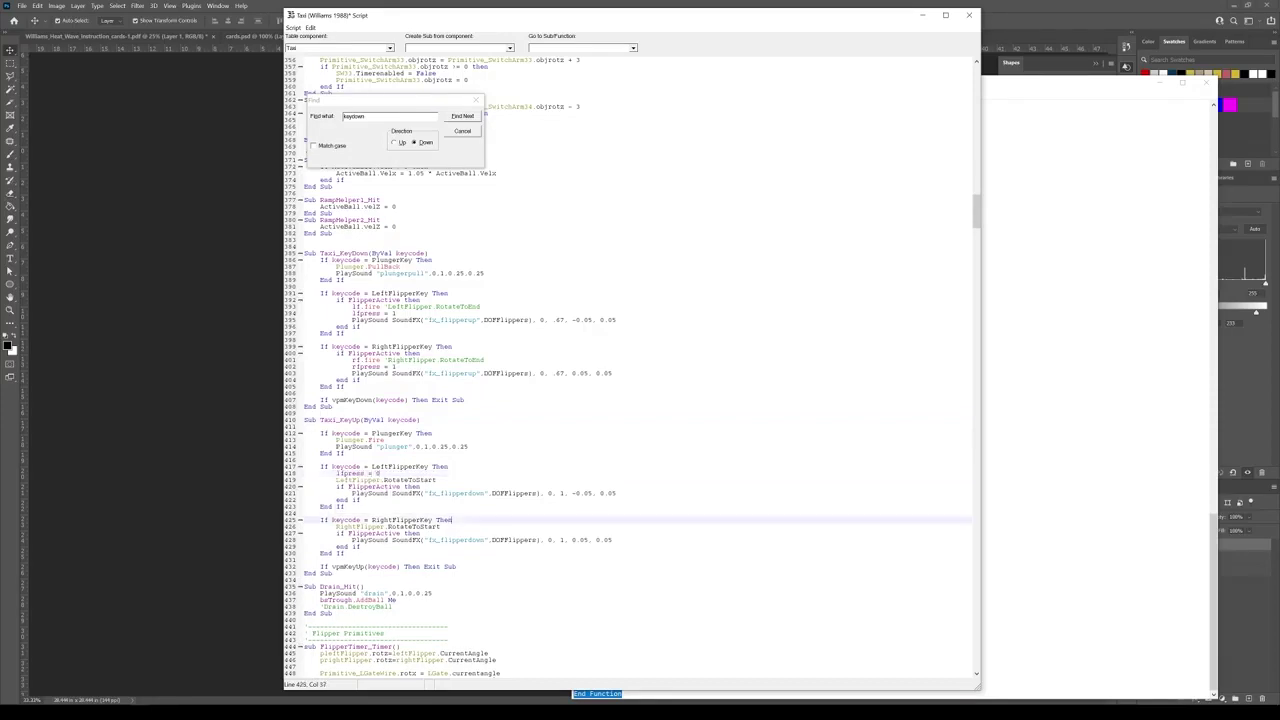
key(Return)
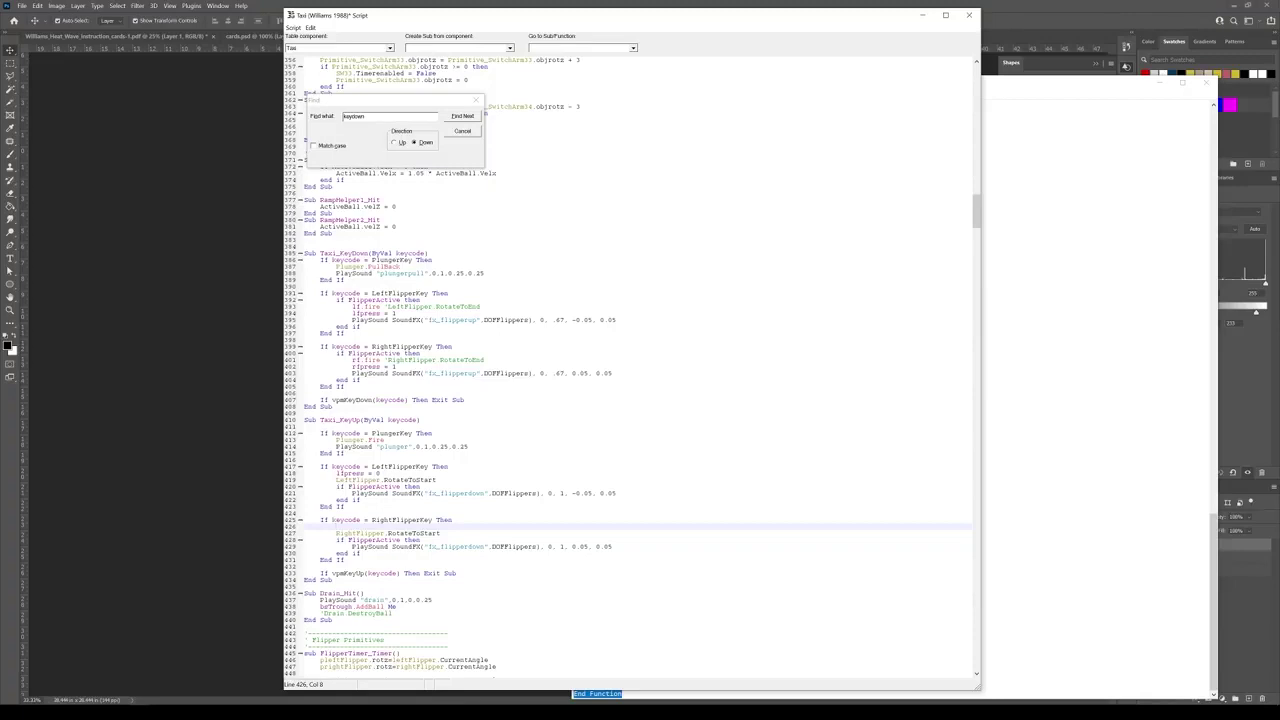
text(rfpress = 0)
Below each press line in Taxi_KeyUp, add eostorqueangle = EOSA and eostorque = EOST for leftflipper and rightflipper respectively
key(alt+Tab)
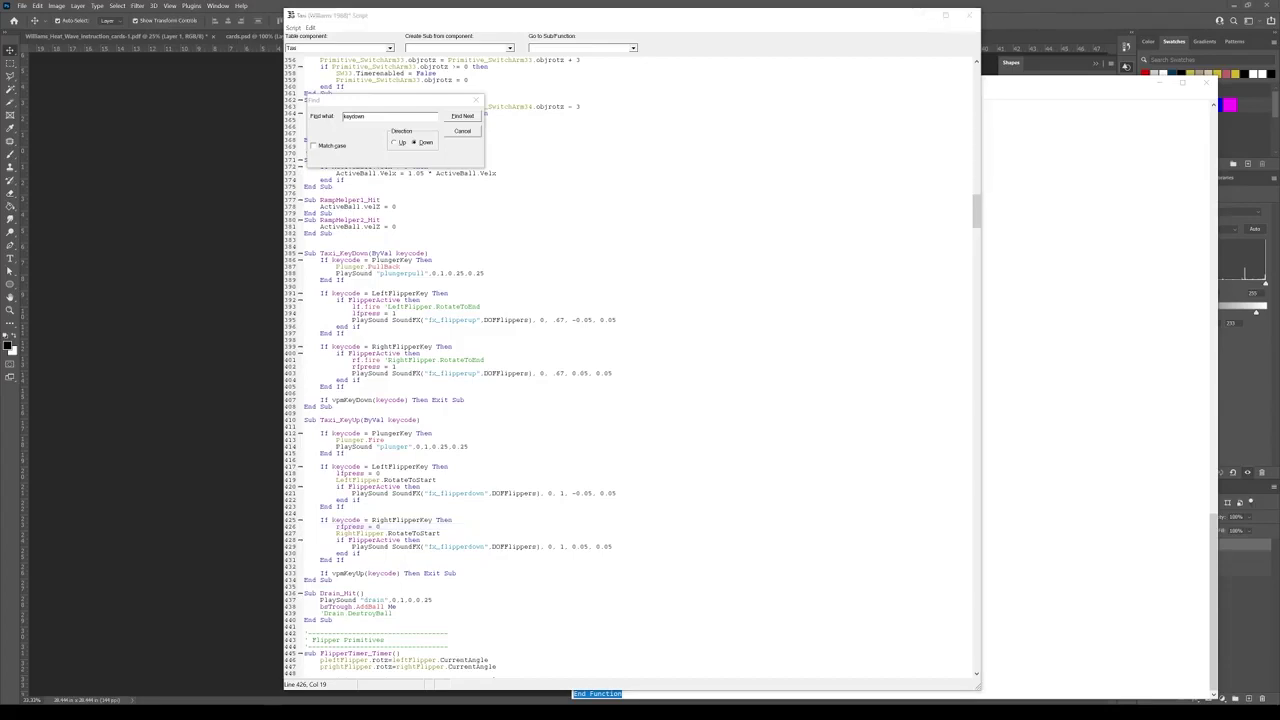
click(380, 473)
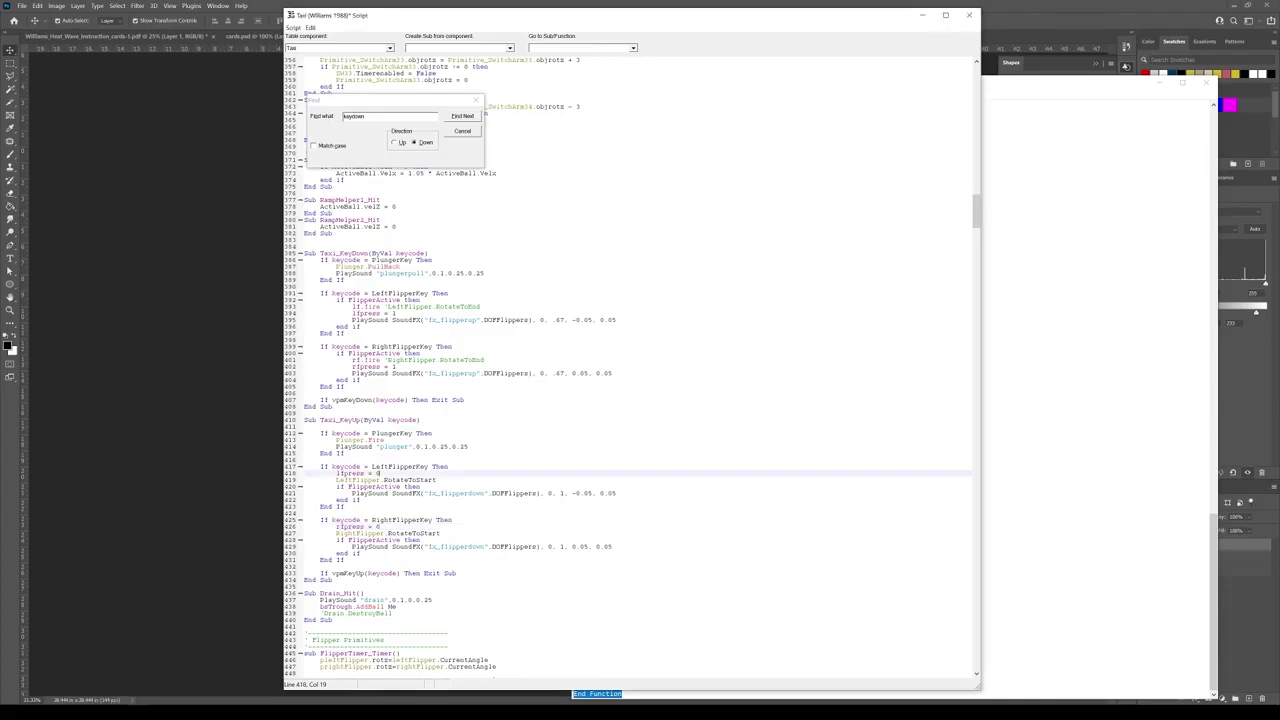
text(LeftFlipper.eostorqueangle = EOSA LeftFlipper.eostorque = EOST)
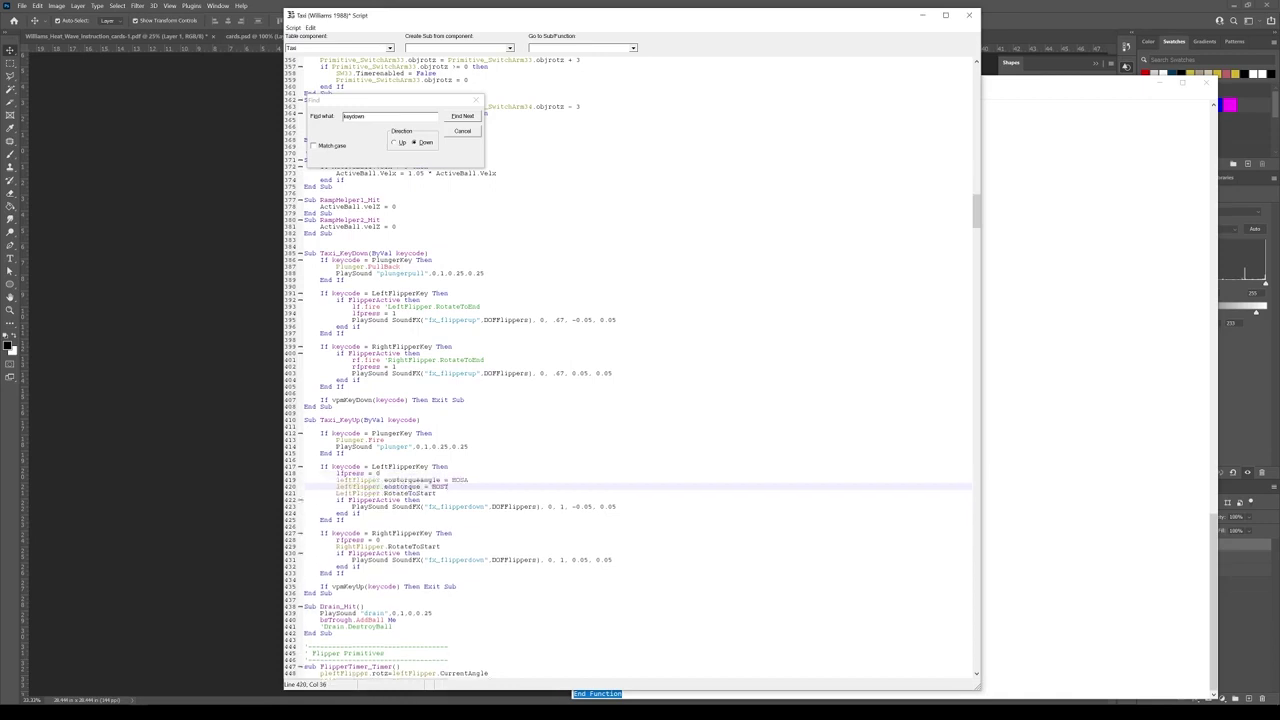
key(alt+Tab)
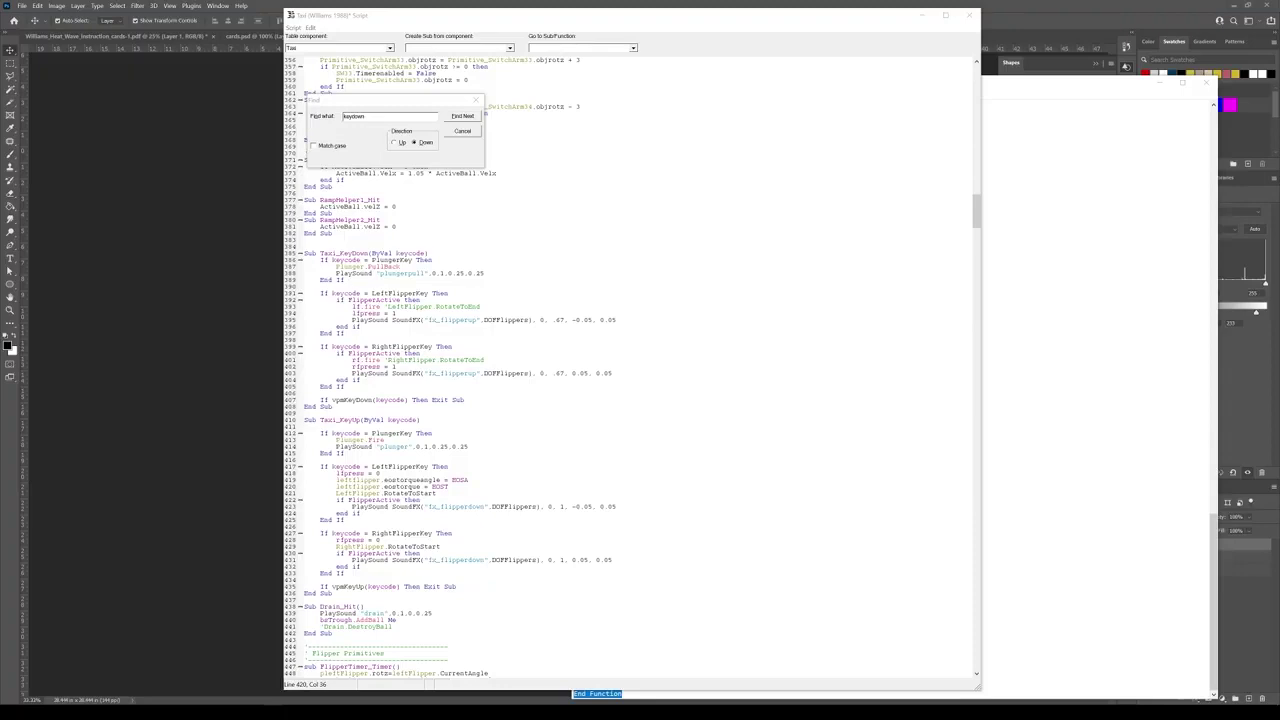
click(379, 540)
text(rightflipper.eostorqueangle = EOSA rightflipper.eostorque = EOST)
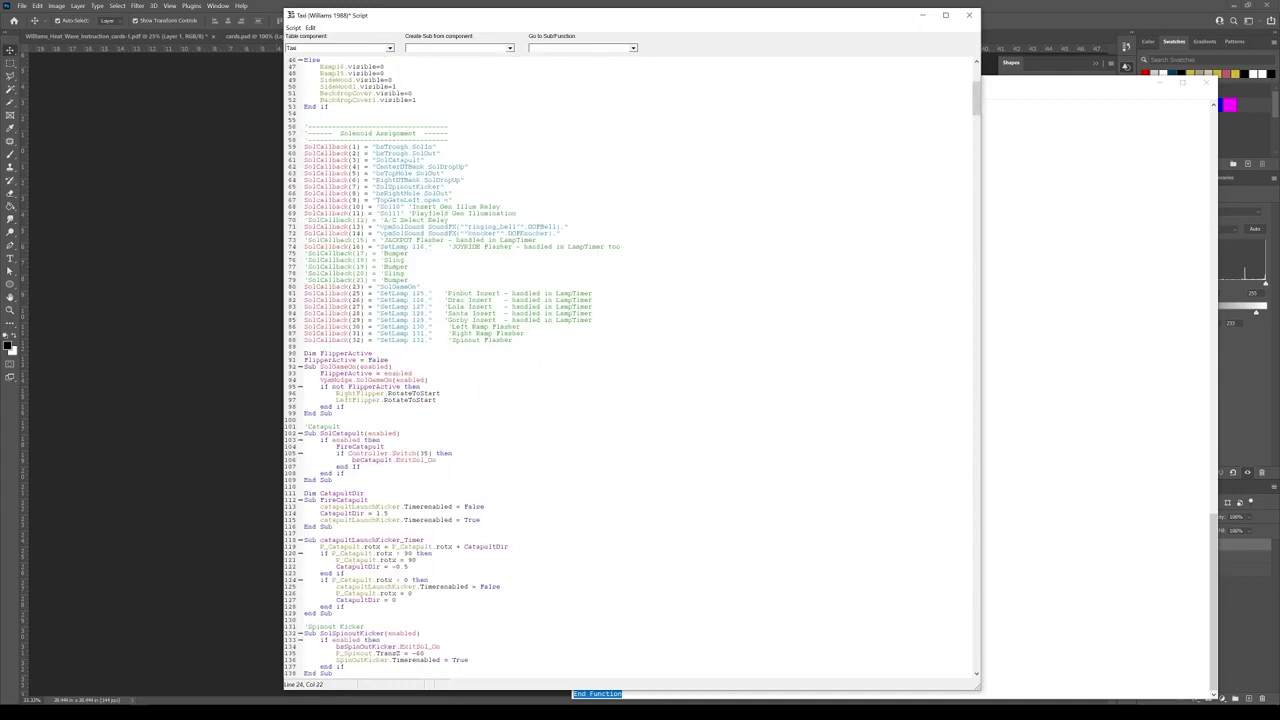
Set the UseSolenoids constant near the beginning of the script to 2
scroll(628, 367, up, 15)
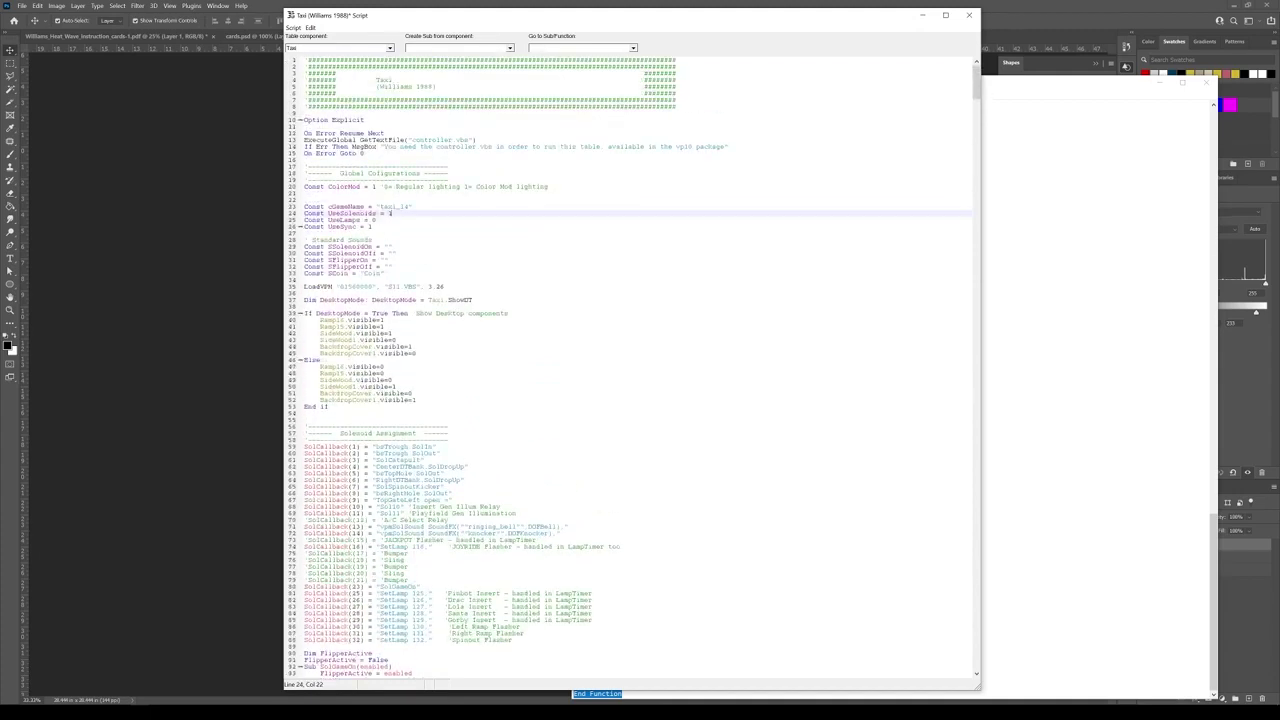
drag(328, 213, 388, 213)
click(391, 213)
click(391, 267)
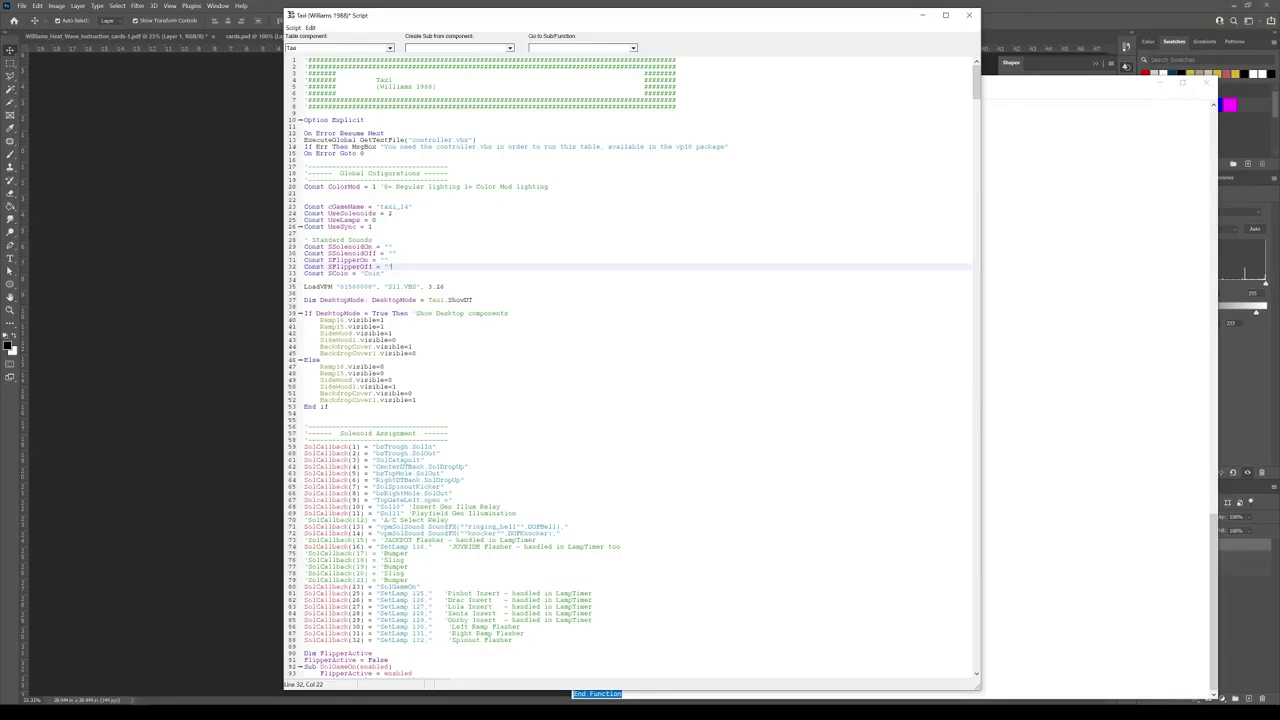
click(305, 293)
click(383, 320)
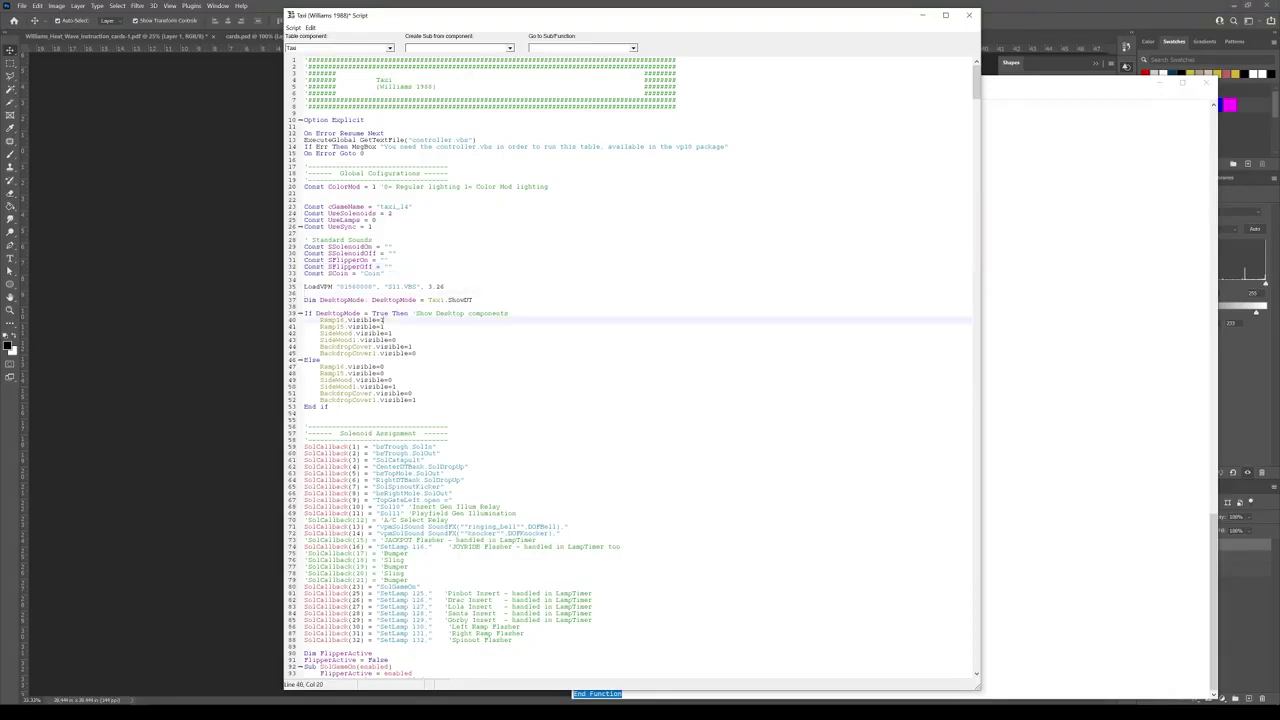
click(305, 420)
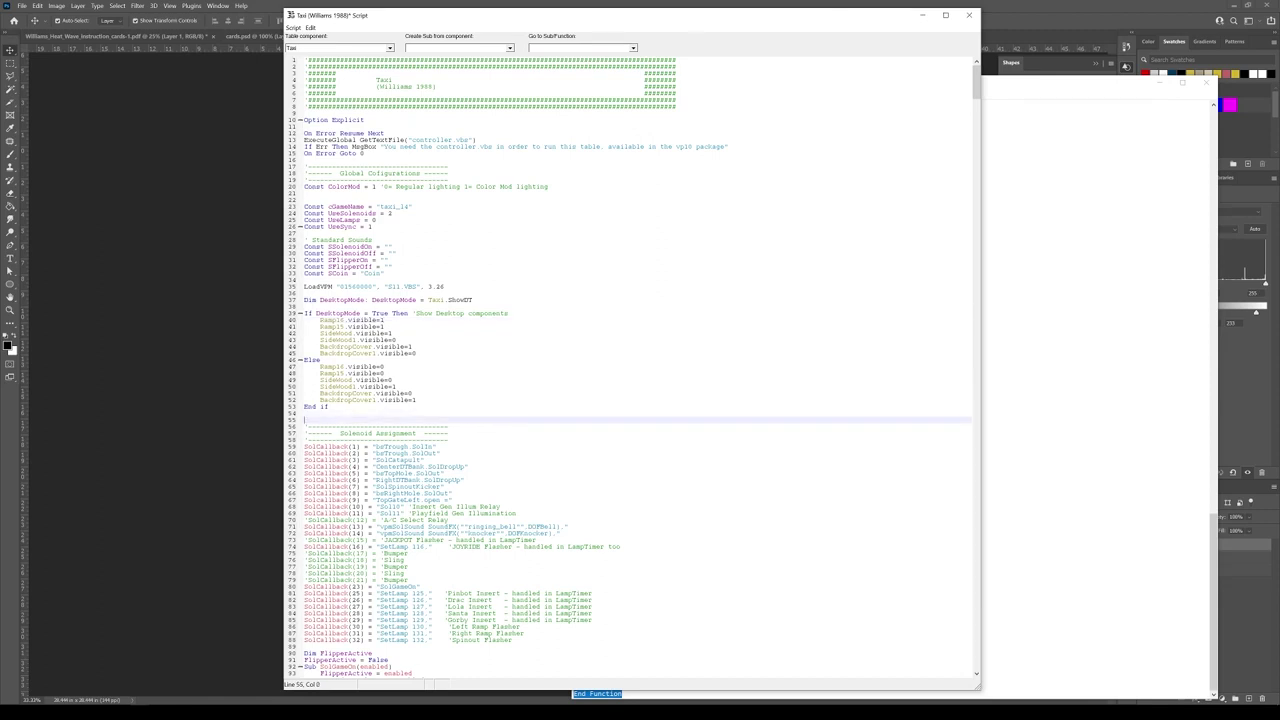
click(392, 213)
scroll(630, 367, down, 20)
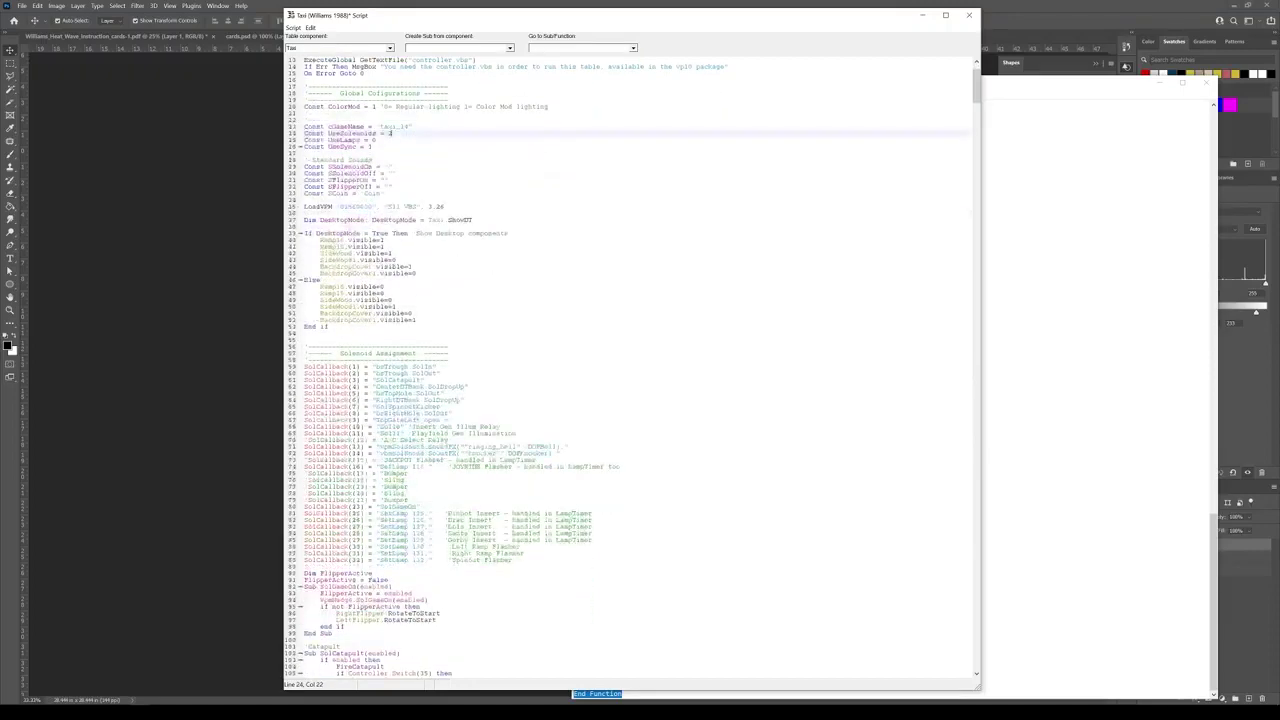